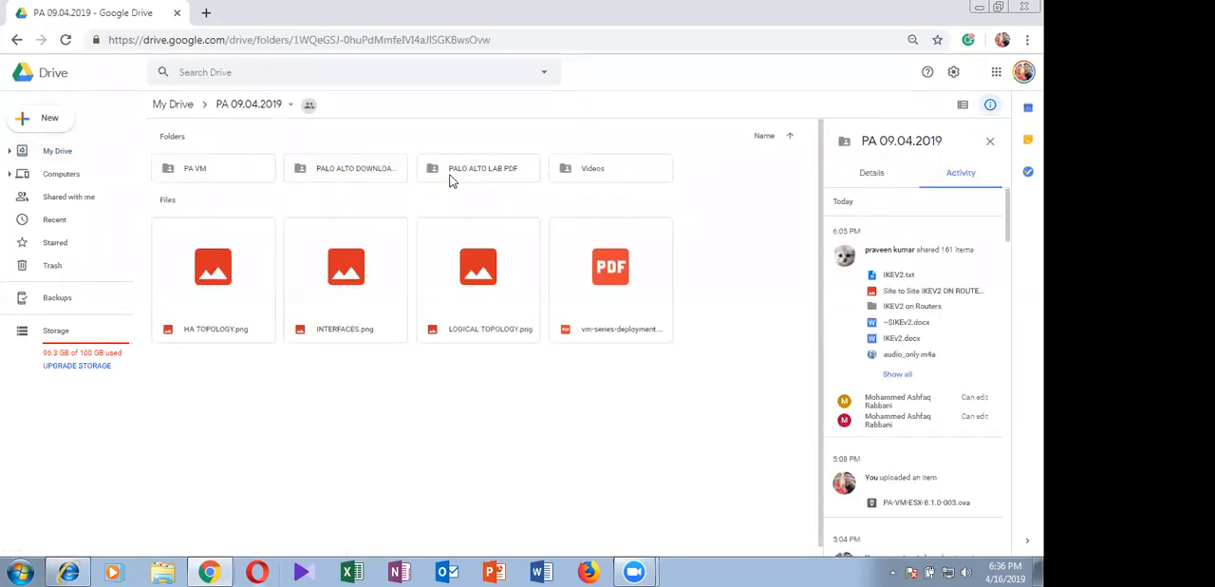
Look through the PA VM and Videos folders inside PA 09.04.2019, returning to the parent folder after each
click(199, 173)
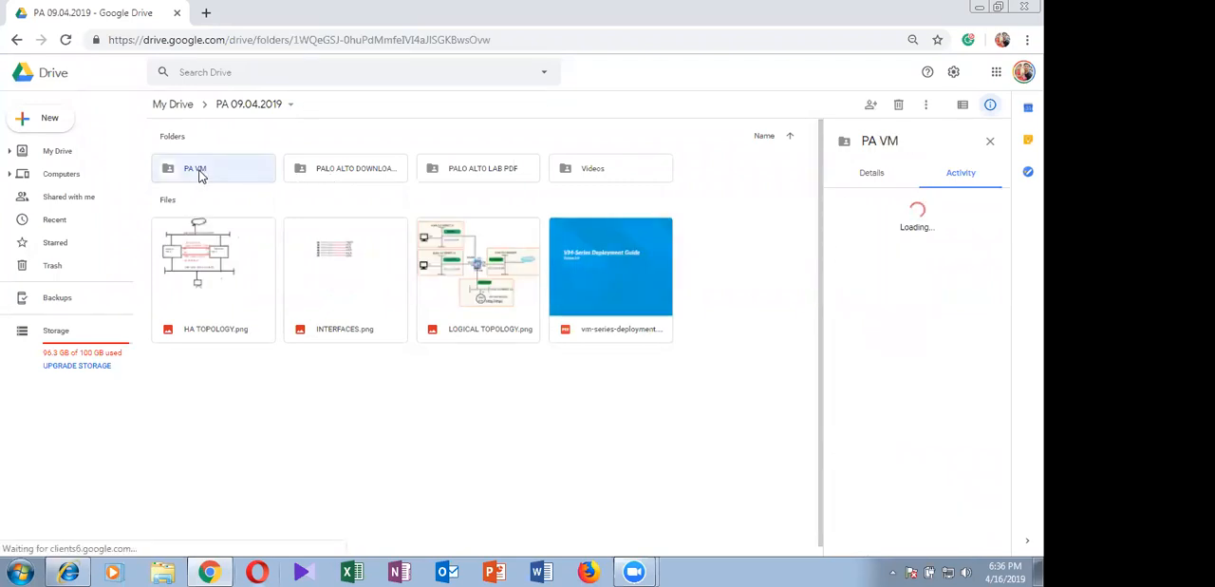
double_click(200, 173)
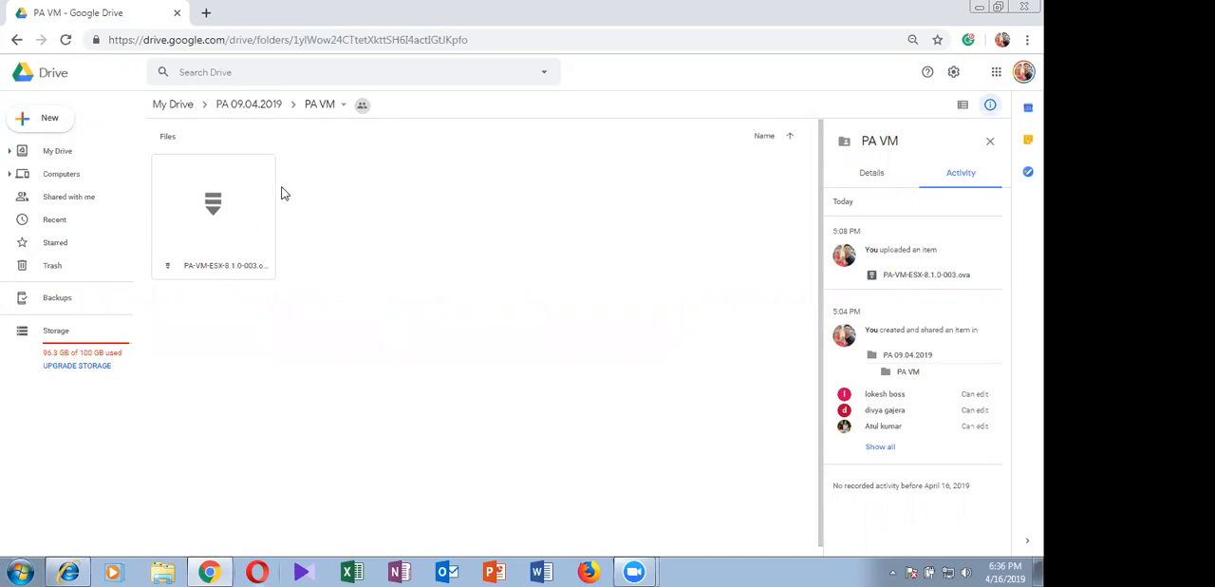
click(249, 106)
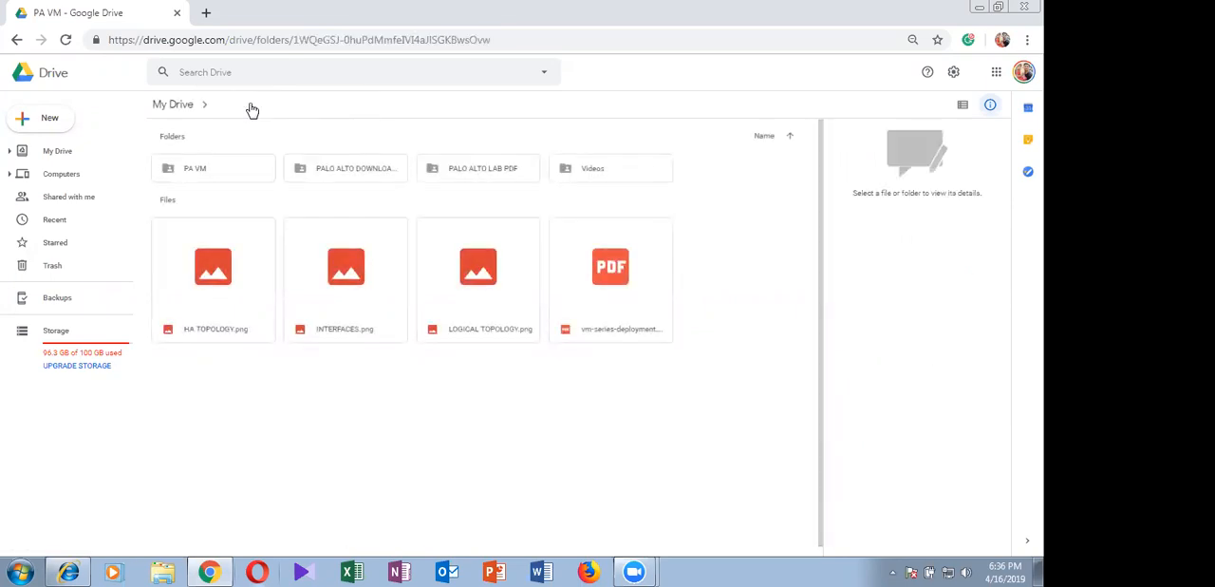
double_click(619, 179)
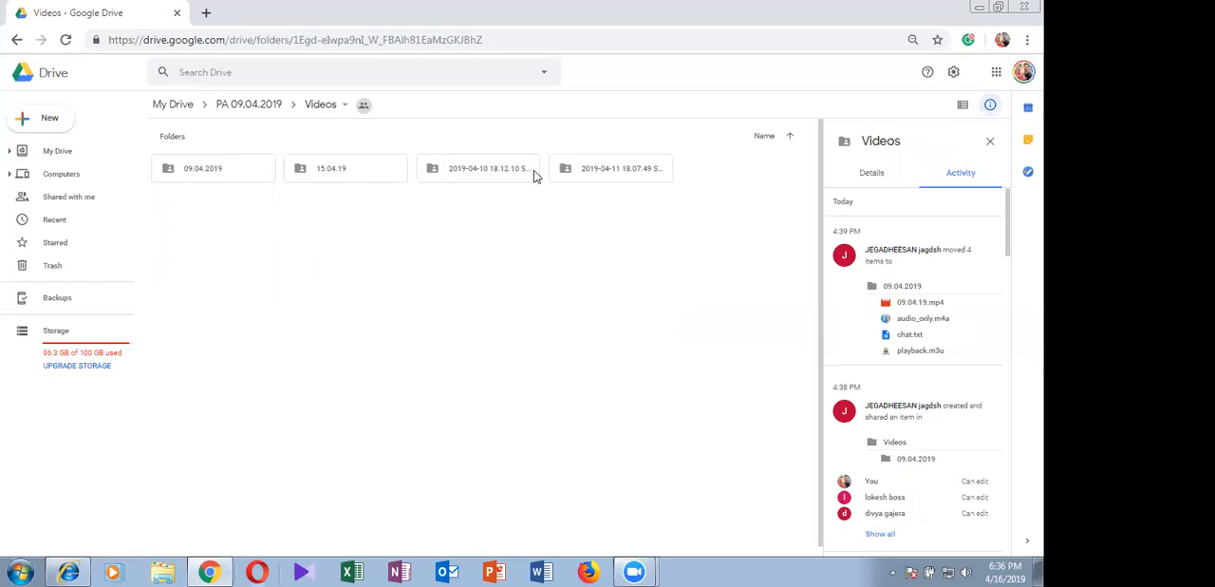
click(16, 39)
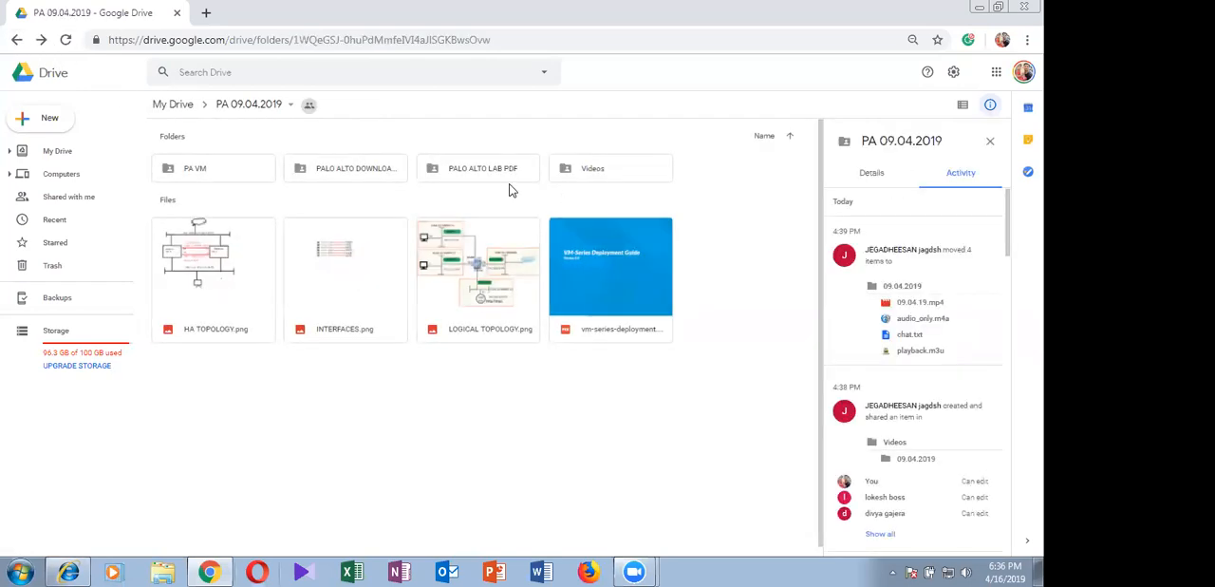
View the contents of the PALO ALTO LAB PDF folder and the neighbouring Palo Alto downloads folder, returning to PA 09.04.2019
click(490, 181)
double_click(490, 180)
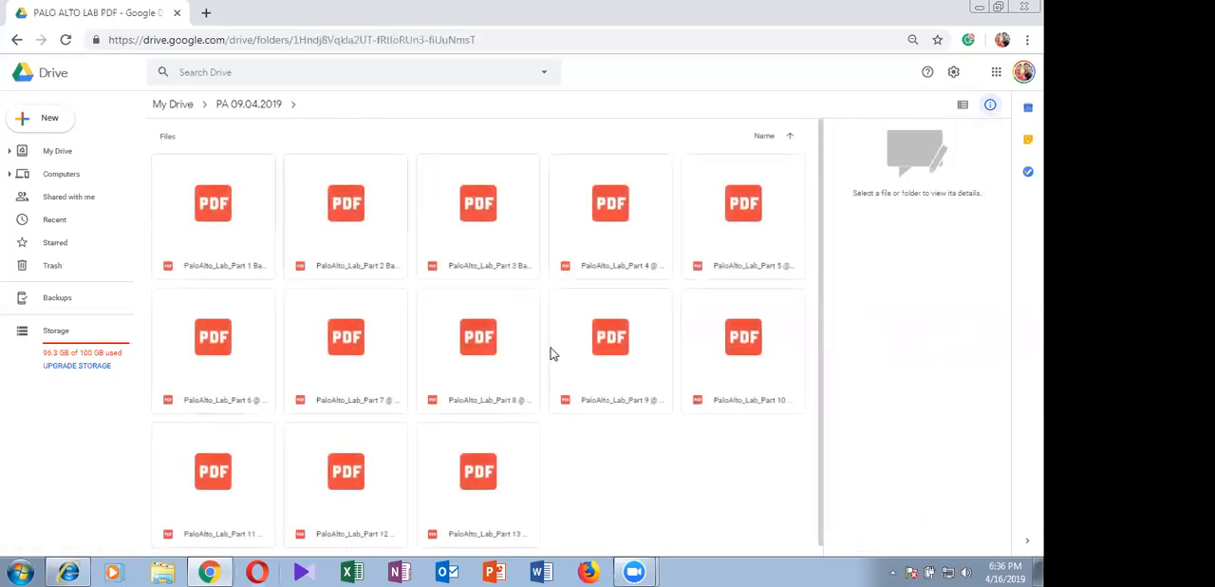
click(17, 39)
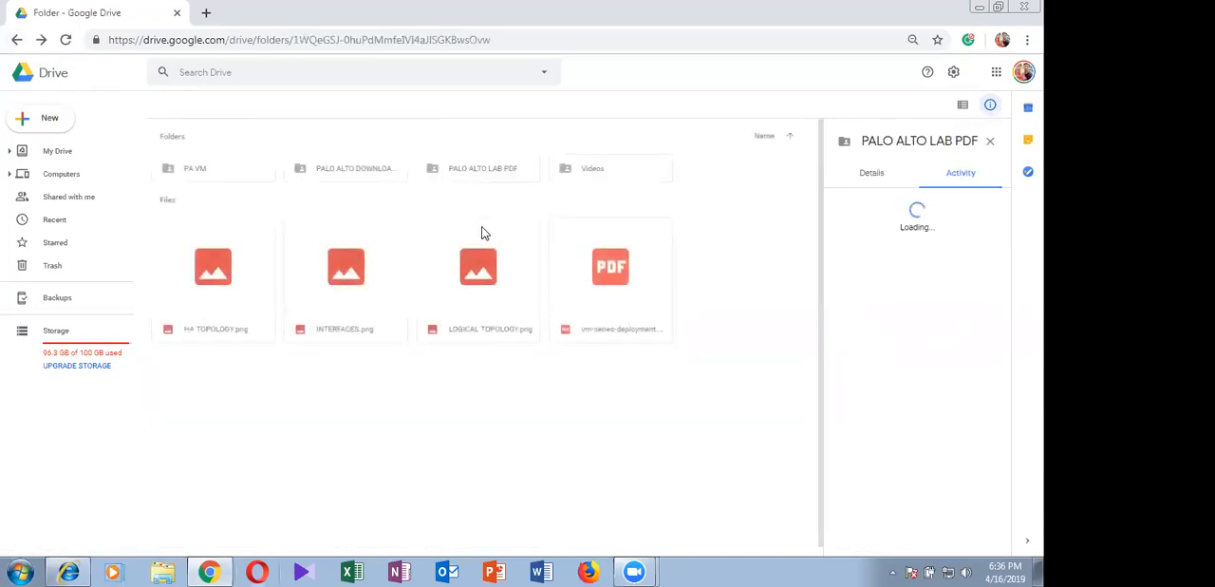
double_click(334, 167)
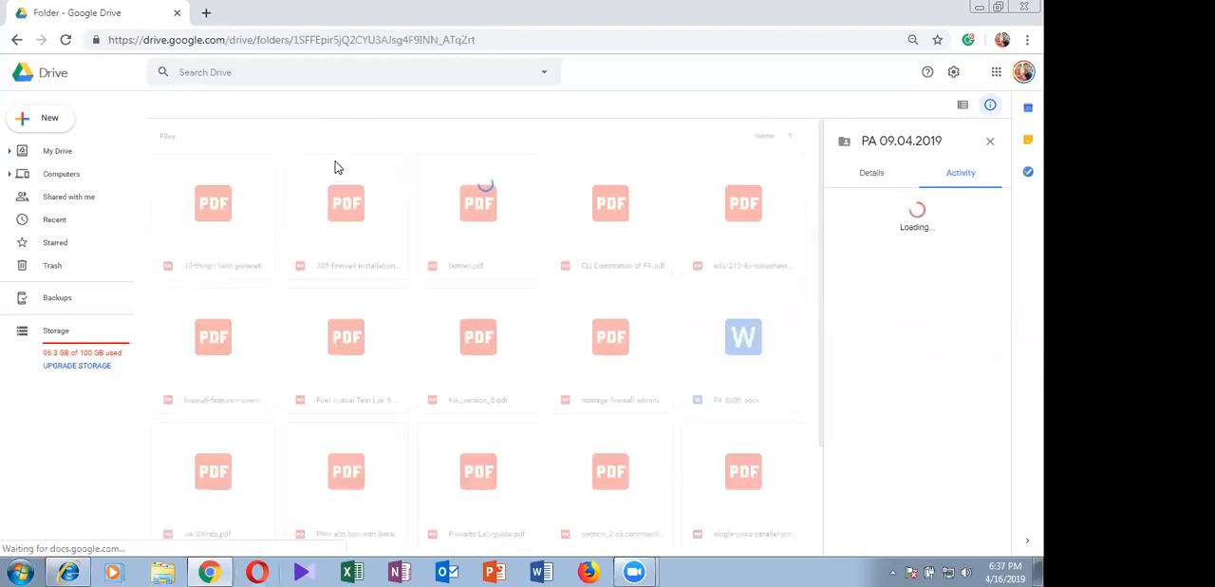
click(18, 40)
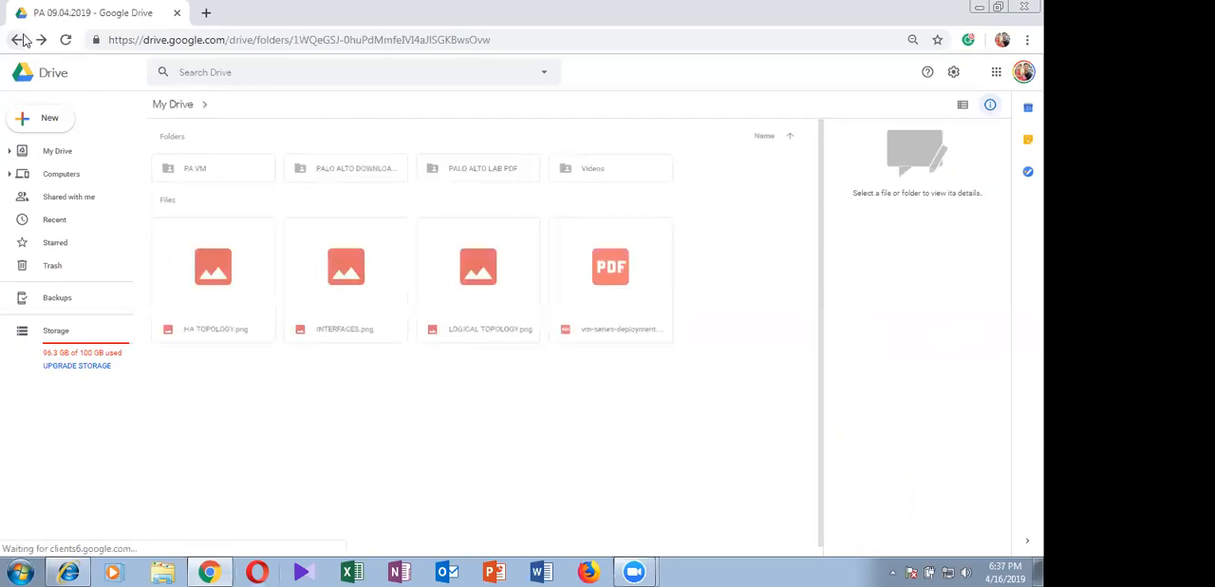
Minimize the browser and open LOGICAL TOPOLOGY.png from the Palo Alto Final Folder on the desktop to examine the network diagram
click(979, 11)
right_click(690, 205)
click(729, 251)
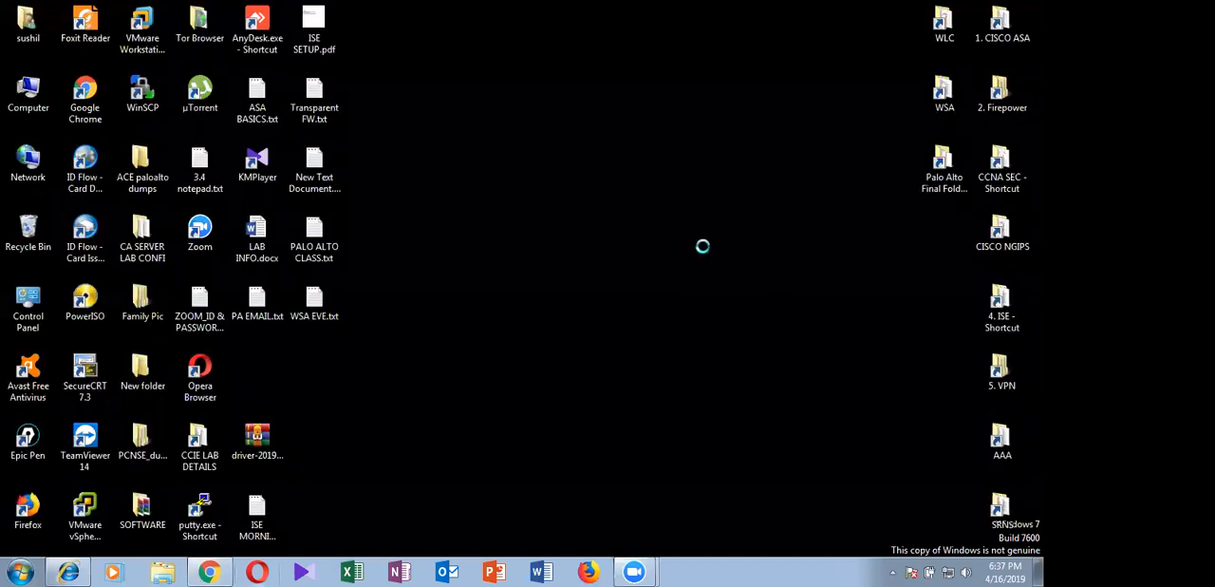
right_click(689, 224)
click(719, 267)
double_click(947, 180)
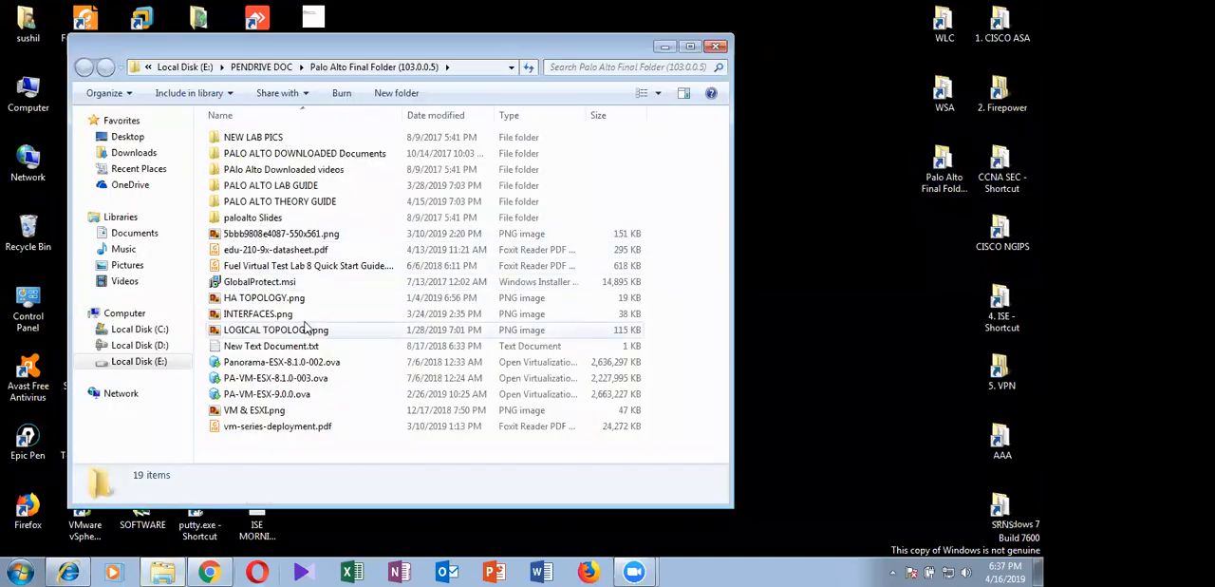
double_click(303, 327)
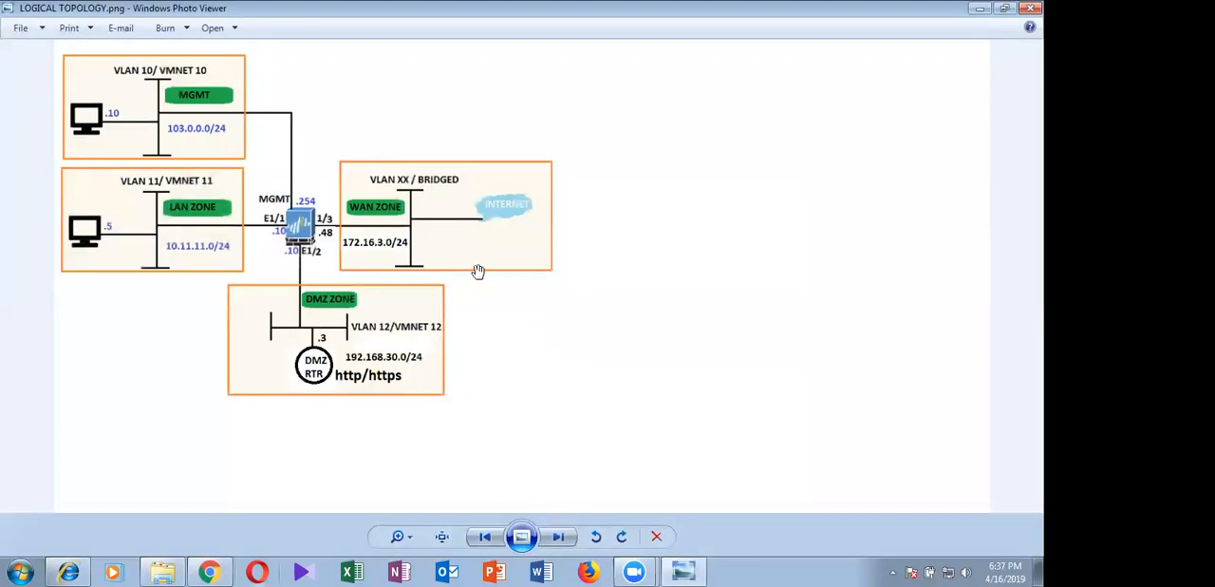
scroll(477, 272, up, 3)
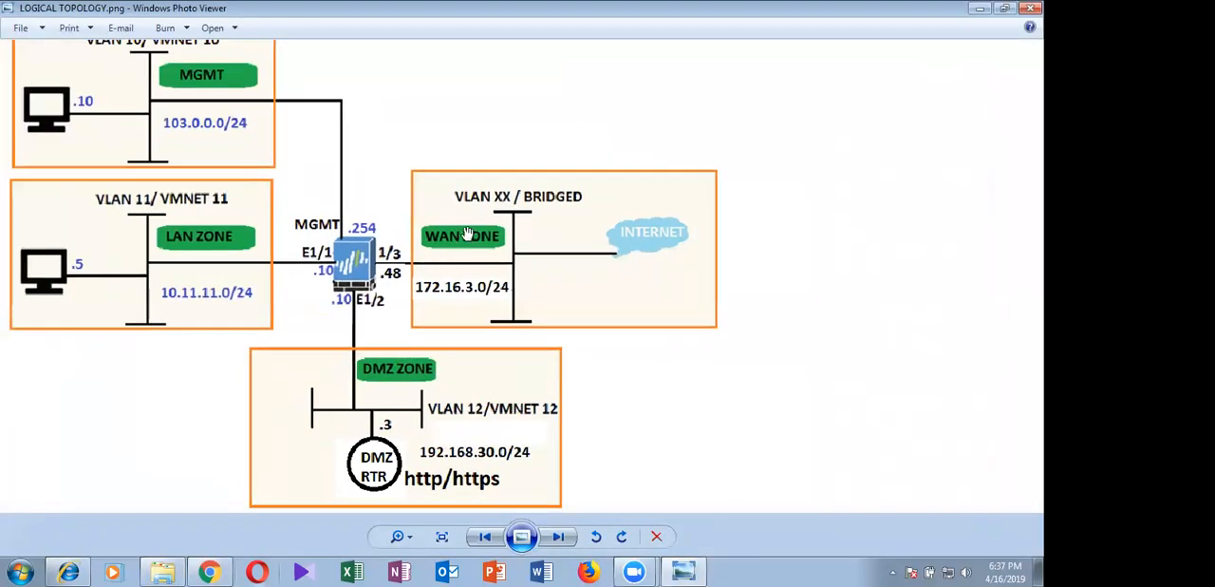
scroll(467, 232, down, 2)
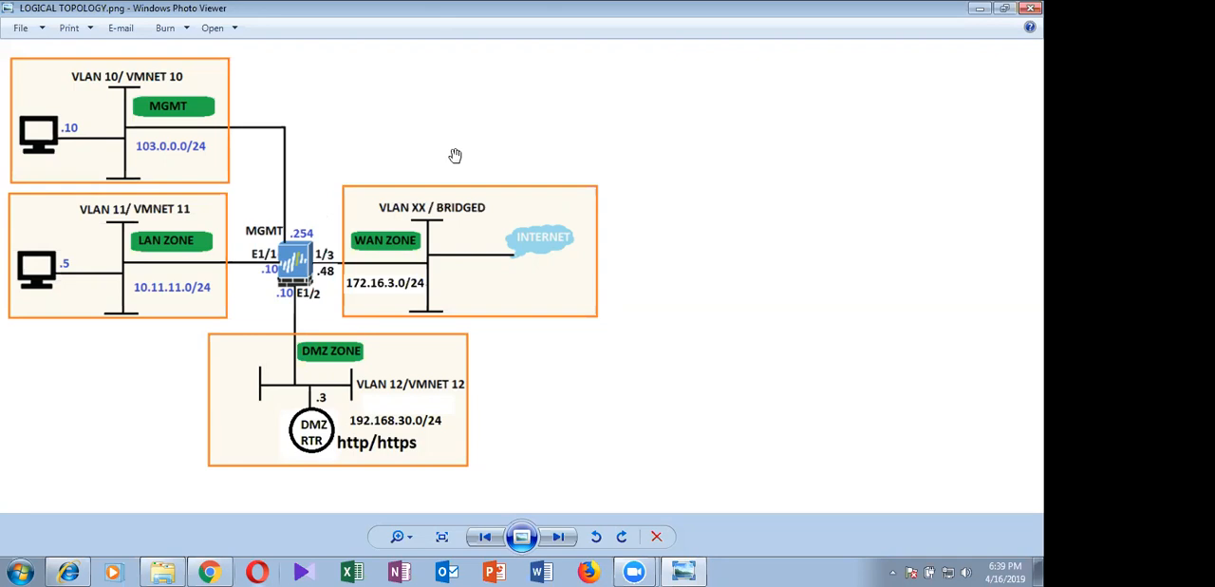
Open the LOGICAL TOPOLOGY.png image in Paint
right_click(537, 231)
mouse_move(598, 247)
click(755, 244)
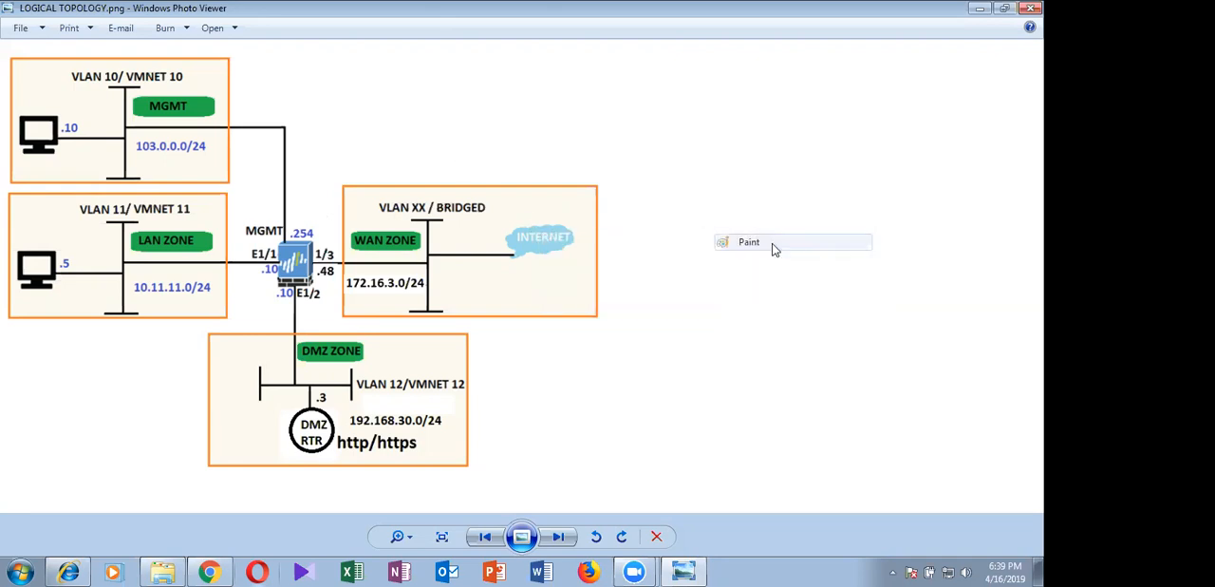
scroll(671, 267, down, 2)
scroll(670, 268, up, 2)
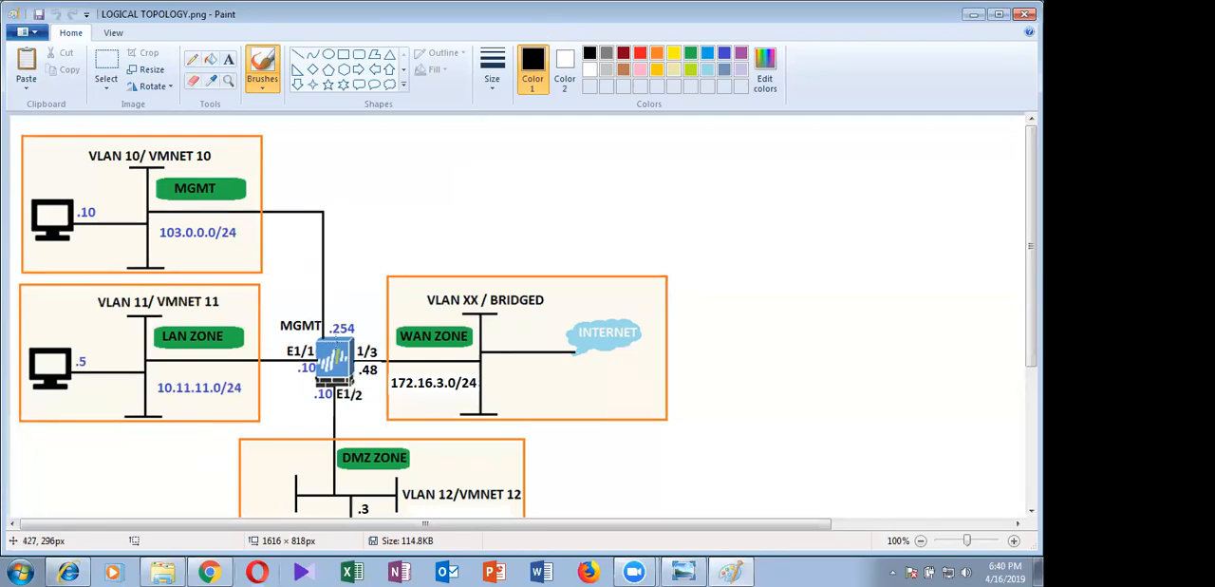
Outline the MGMT segment and its 103.0.0.0/24 subnet with freehand brush strokes, and undo all the marks
mouse_move(272, 304)
mouse_down()
mouse_move(326, 347)
mouse_move(383, 266)
mouse_move(388, 197)
mouse_up()
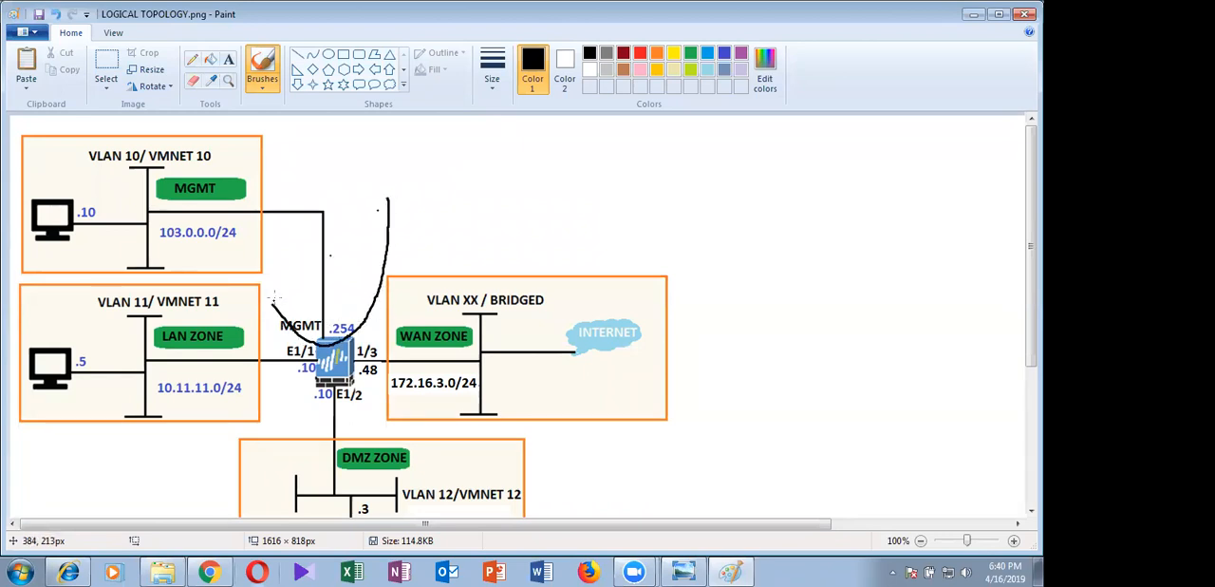
mouse_move(272, 302)
mouse_down()
mouse_move(235, 276)
mouse_move(70, 266)
mouse_move(17, 237)
mouse_move(91, 144)
mouse_move(388, 201)
mouse_up()
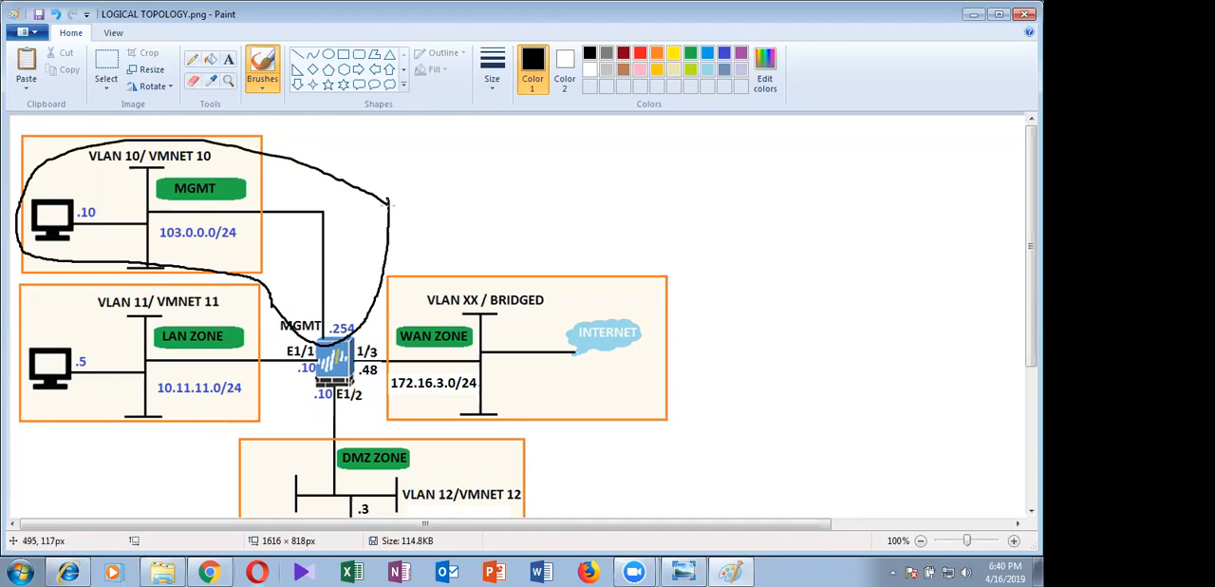
drag(70, 231, 162, 194)
key(ctrl+z)
mouse_move(236, 210)
mouse_down()
mouse_move(152, 211)
mouse_move(167, 250)
mouse_move(256, 239)
mouse_move(207, 201)
mouse_up()
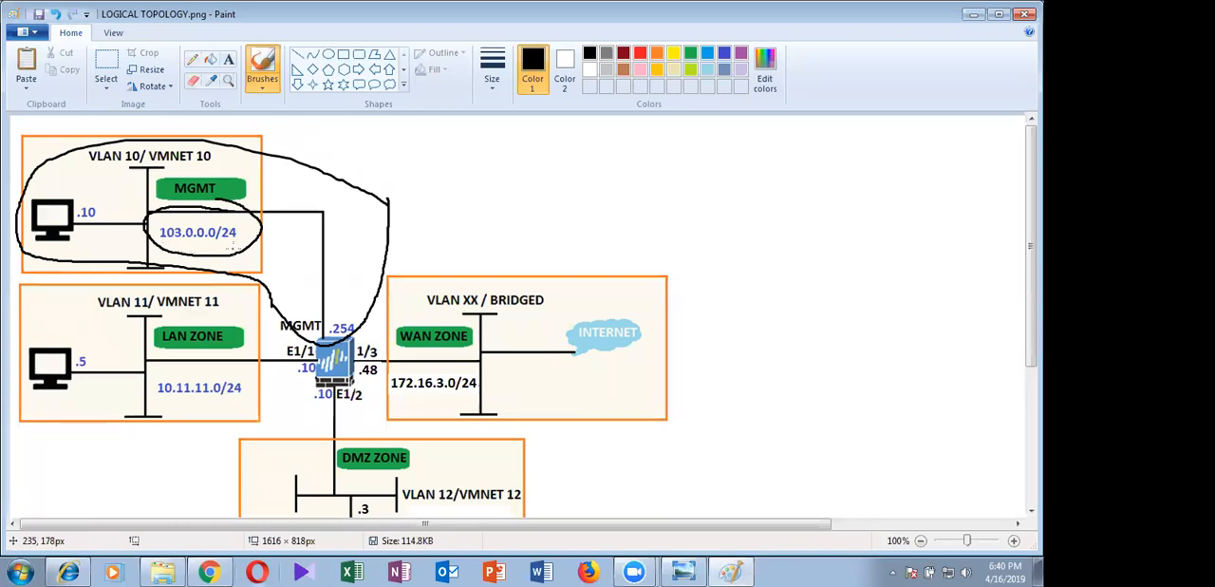
key(ctrl+z)
key(ctrl+z)
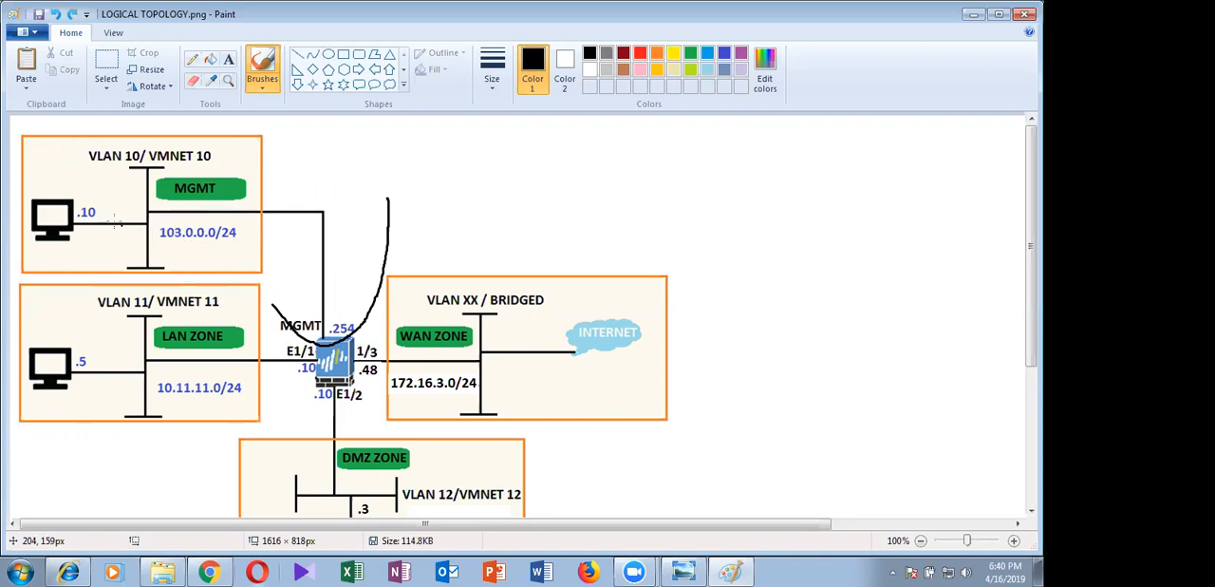
key(ctrl+z)
Circle the .10 host in the MGMT zone, and undo the further strokes drawn at the firewall's MGMT interface
mouse_move(88, 195)
mouse_down()
mouse_move(95, 251)
mouse_move(84, 179)
mouse_up()
mouse_move(344, 305)
mouse_down()
mouse_move(281, 307)
mouse_move(289, 332)
mouse_move(368, 336)
mouse_move(338, 296)
mouse_up()
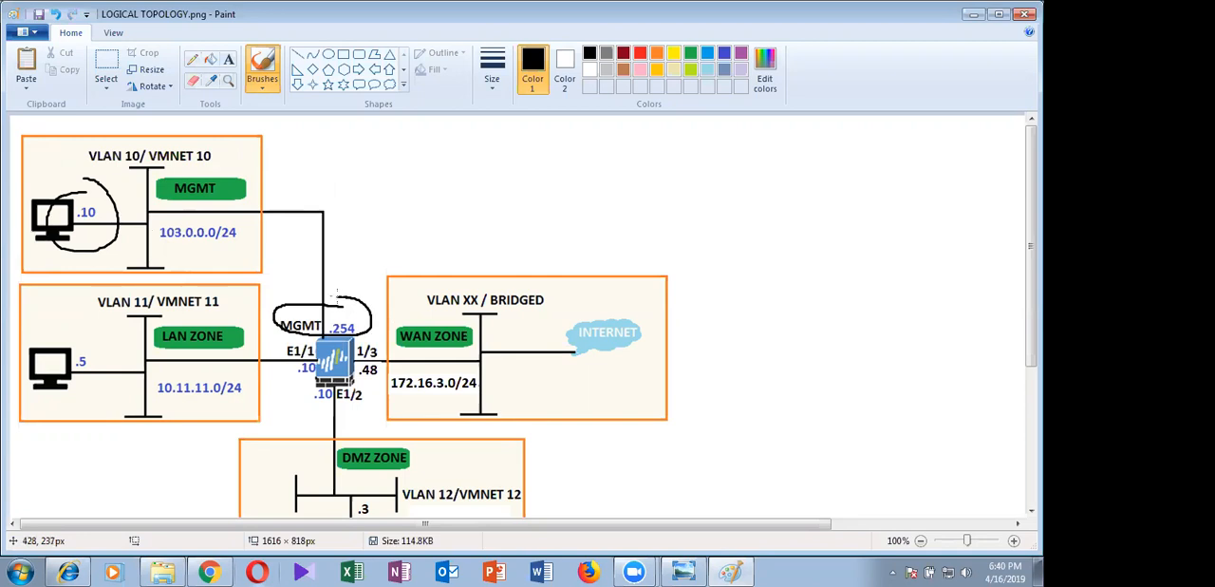
key(ctrl+z)
mouse_move(244, 239)
mouse_down()
mouse_move(325, 316)
mouse_move(326, 286)
mouse_up()
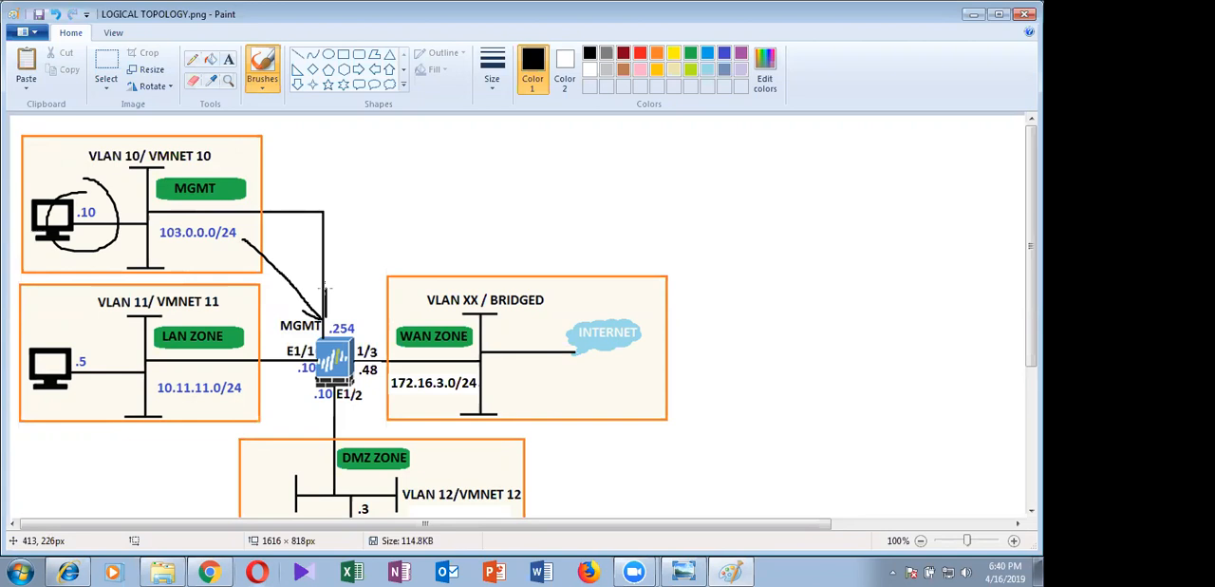
key(ctrl+z)
key(ctrl+z)
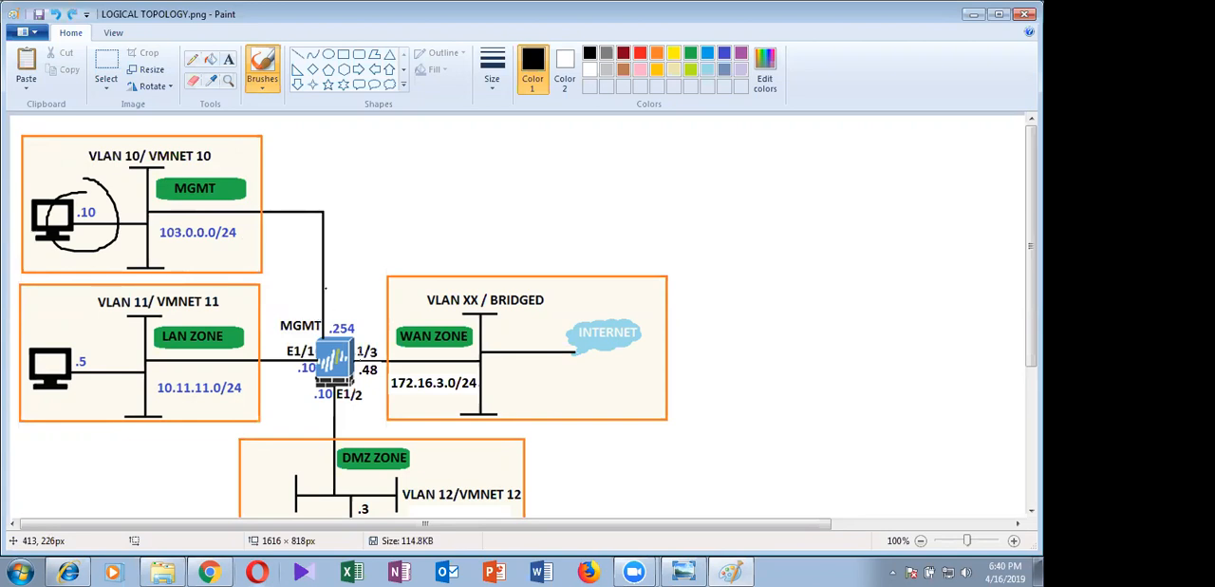
Mark the LAN zone's link to the firewall, underline 10.11.11.0/24 and bracket VLAN 11, and undo these strokes
mouse_move(251, 278)
mouse_down()
mouse_move(306, 306)
mouse_move(319, 379)
mouse_move(276, 408)
mouse_move(175, 430)
mouse_up()
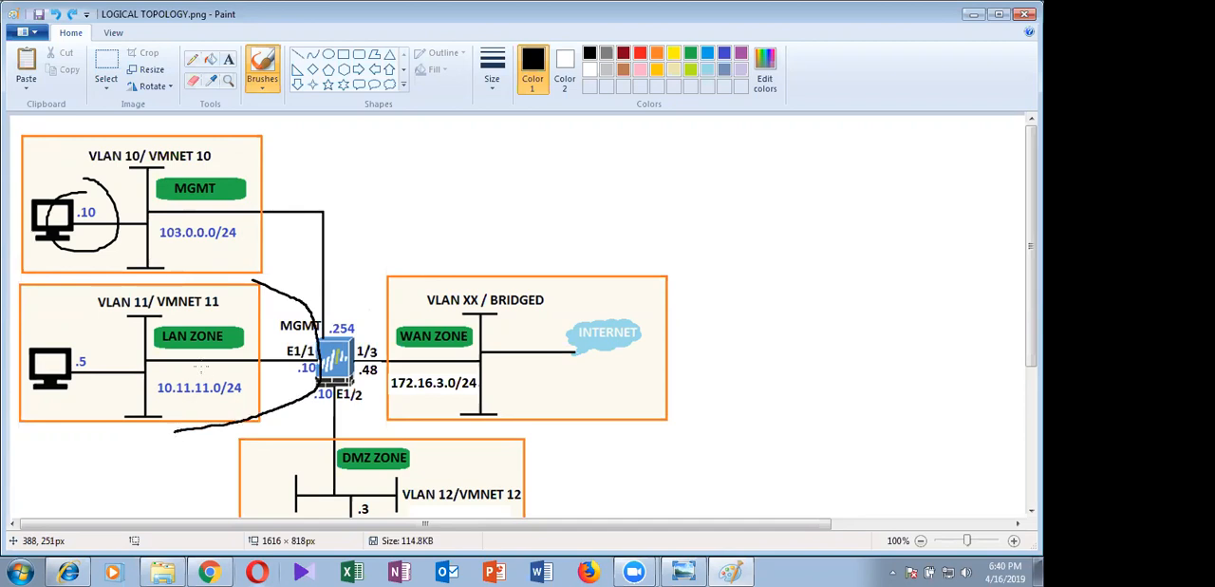
drag(148, 400, 264, 407)
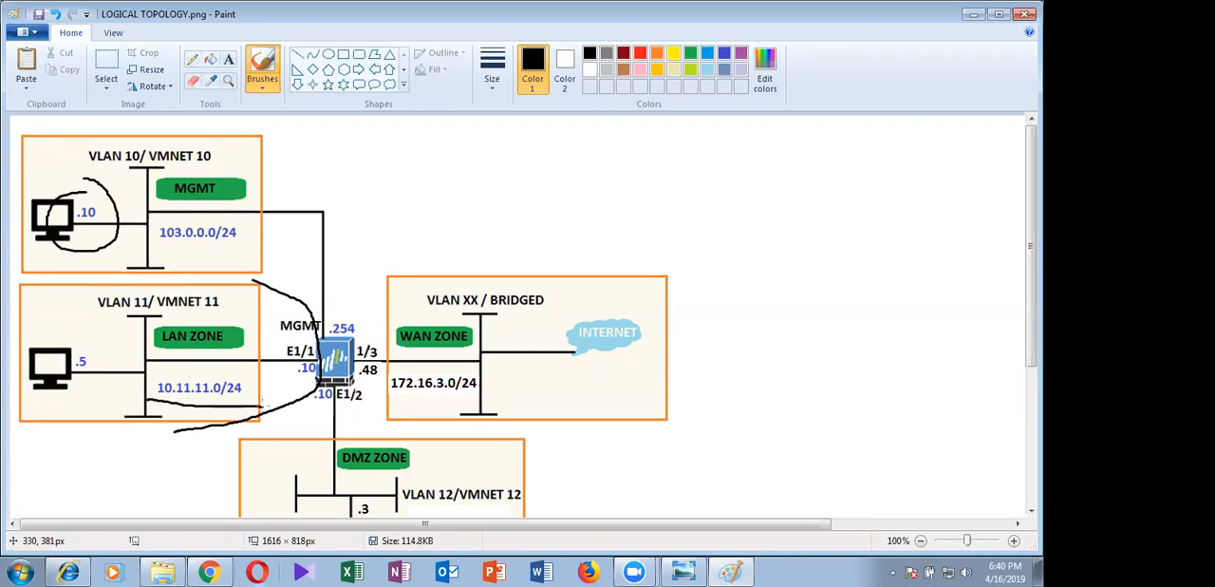
mouse_move(95, 286)
mouse_down()
mouse_move(235, 295)
mouse_move(245, 389)
mouse_up()
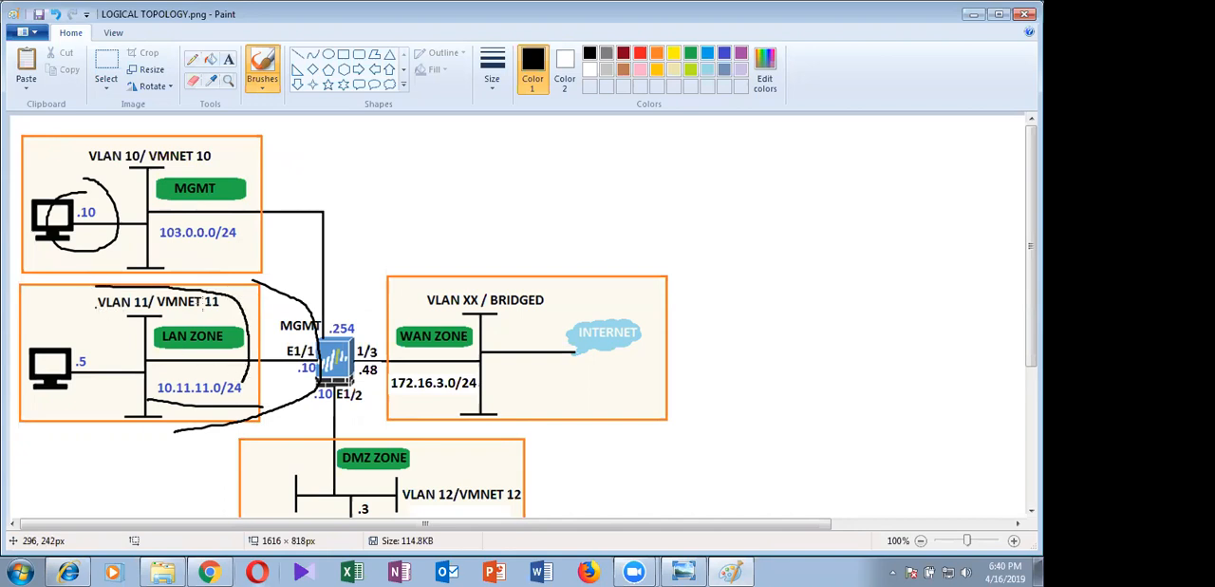
key(ctrl+z)
key(ctrl+z)
key(ctrl+z)
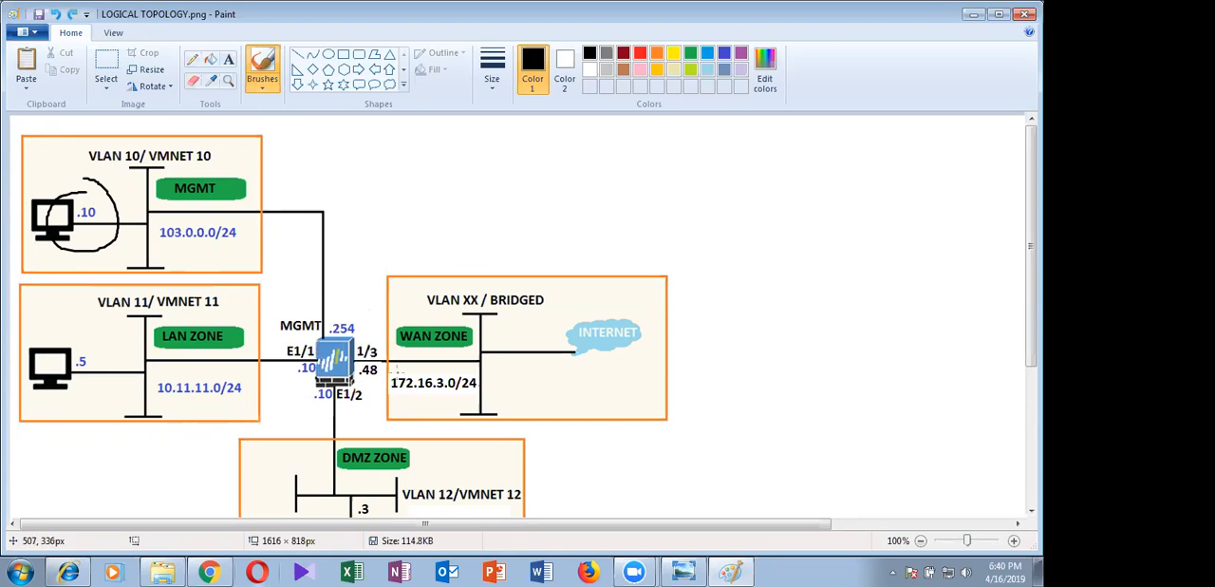
Mark the firewall's WAN interface, underline 172.16.3.0/24 and trace the path to the Internet, undoing each stroke
mouse_move(388, 314)
mouse_down()
mouse_move(356, 371)
mouse_move(538, 433)
mouse_up()
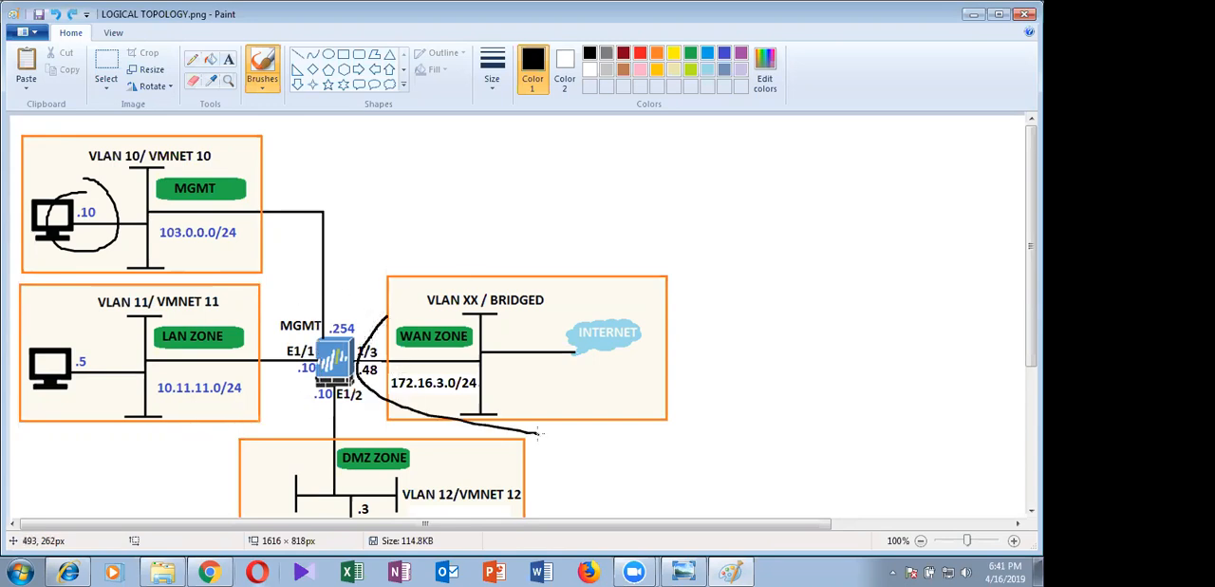
key(ctrl+z)
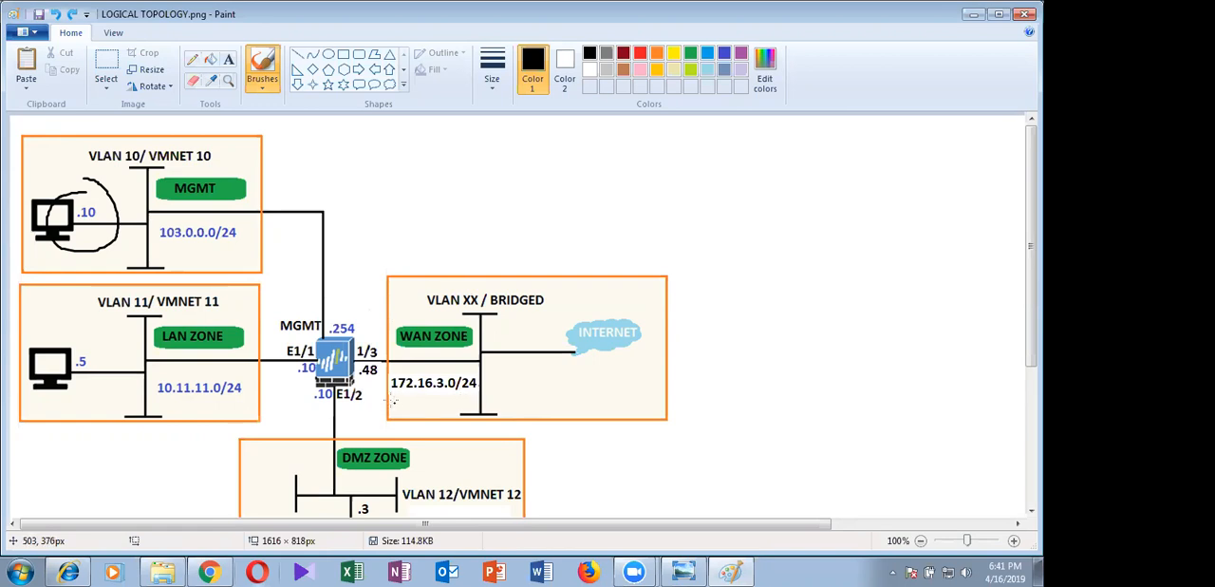
drag(387, 397, 499, 397)
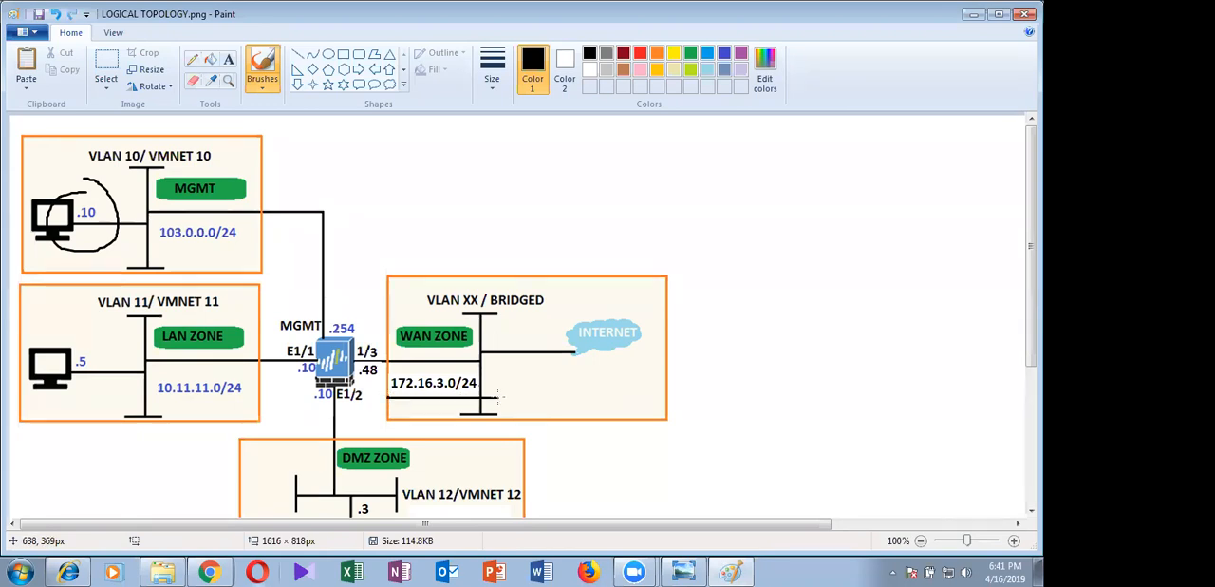
key(ctrl+z)
key(ctrl+y)
mouse_move(419, 356)
mouse_down()
mouse_move(431, 360)
mouse_move(388, 361)
mouse_move(385, 343)
mouse_move(400, 369)
mouse_up()
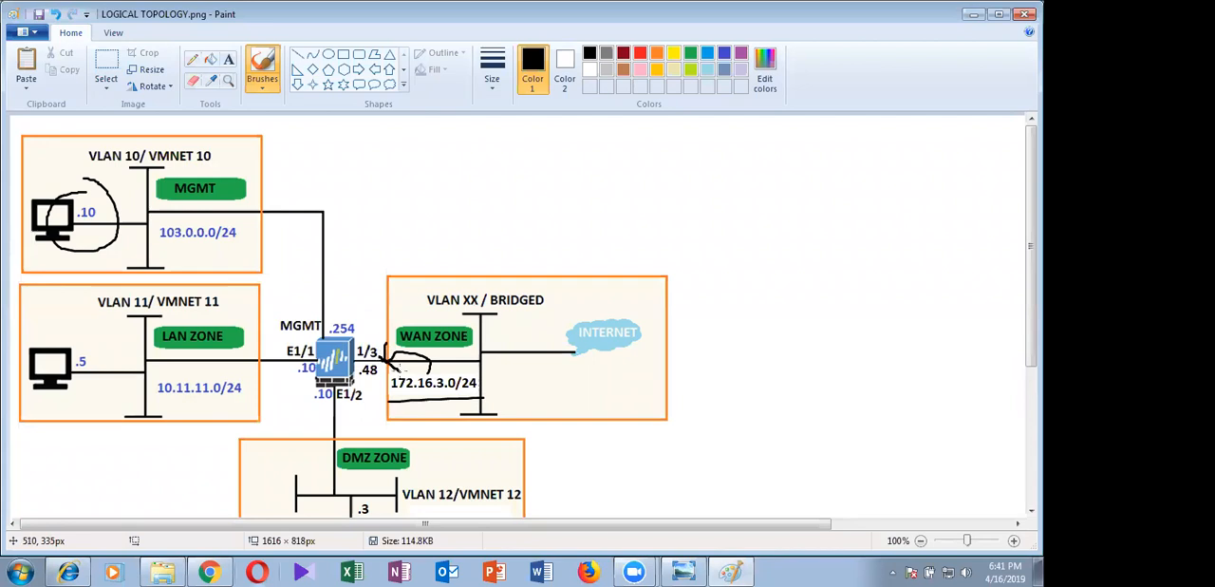
key(ctrl+z)
key(ctrl+z)
key(ctrl+z)
key(ctrl+z)
mouse_move(347, 358)
mouse_down()
mouse_move(581, 371)
mouse_move(651, 334)
mouse_up()
key(ctrl+z)
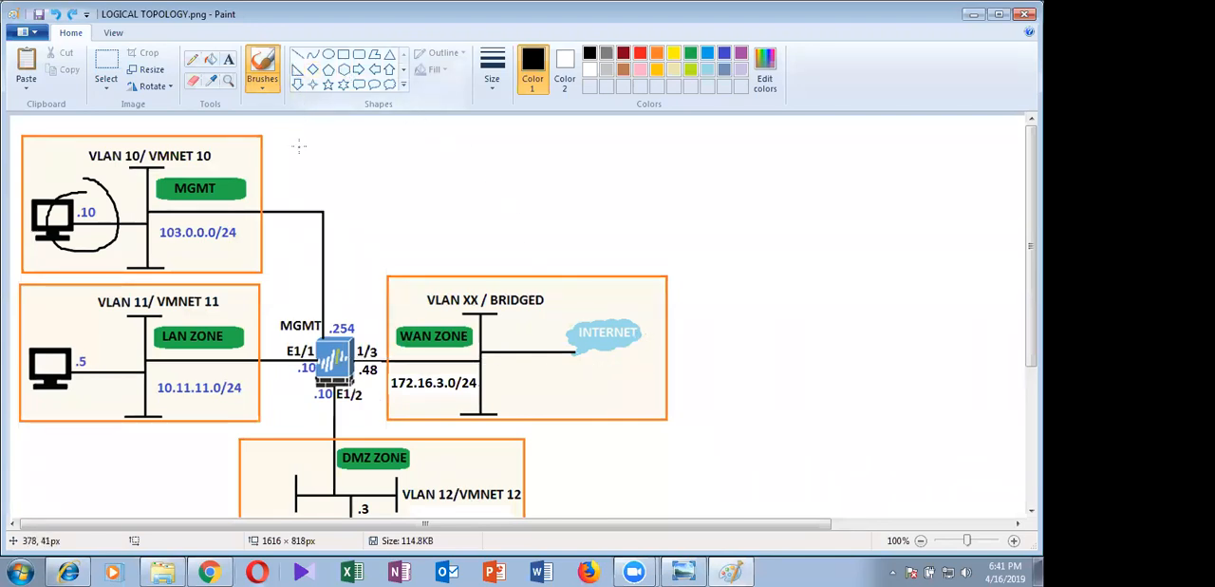
Add the text ".254 GW" below the INTERNET cloud in the WAN zone and save the image
click(227, 59)
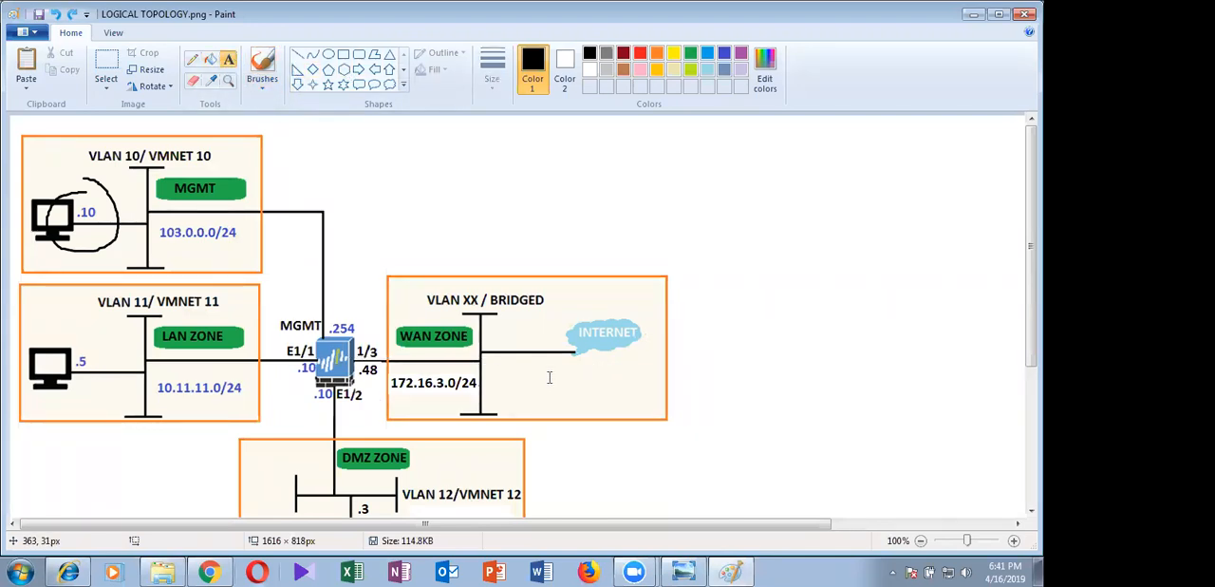
click(548, 369)
text(.254)
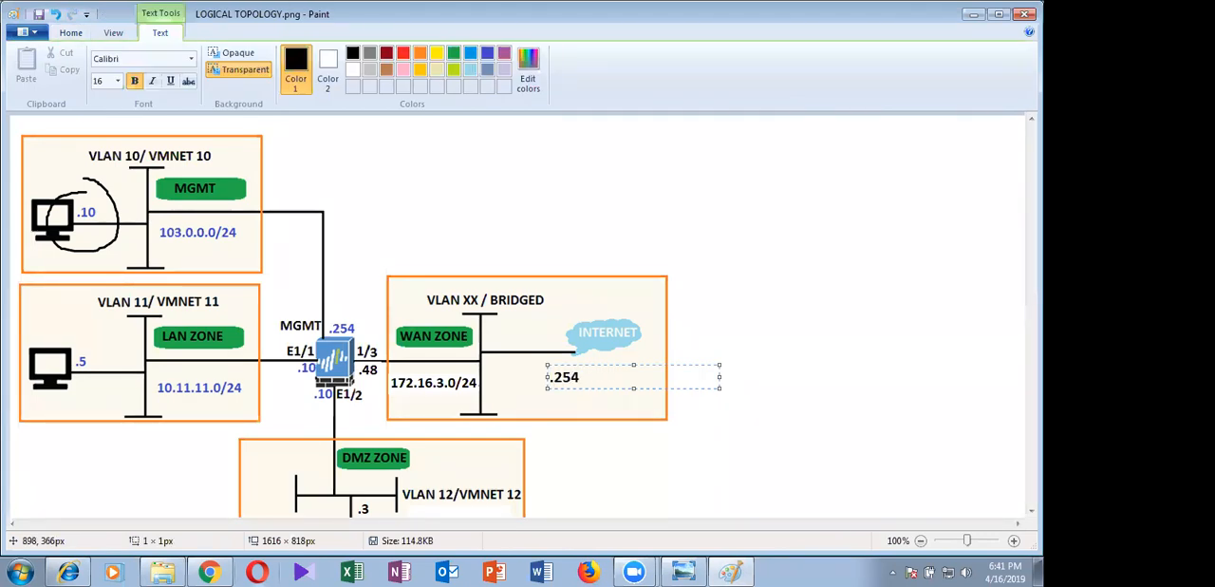
text( GW)
click(580, 365)
key(ctrl+s)
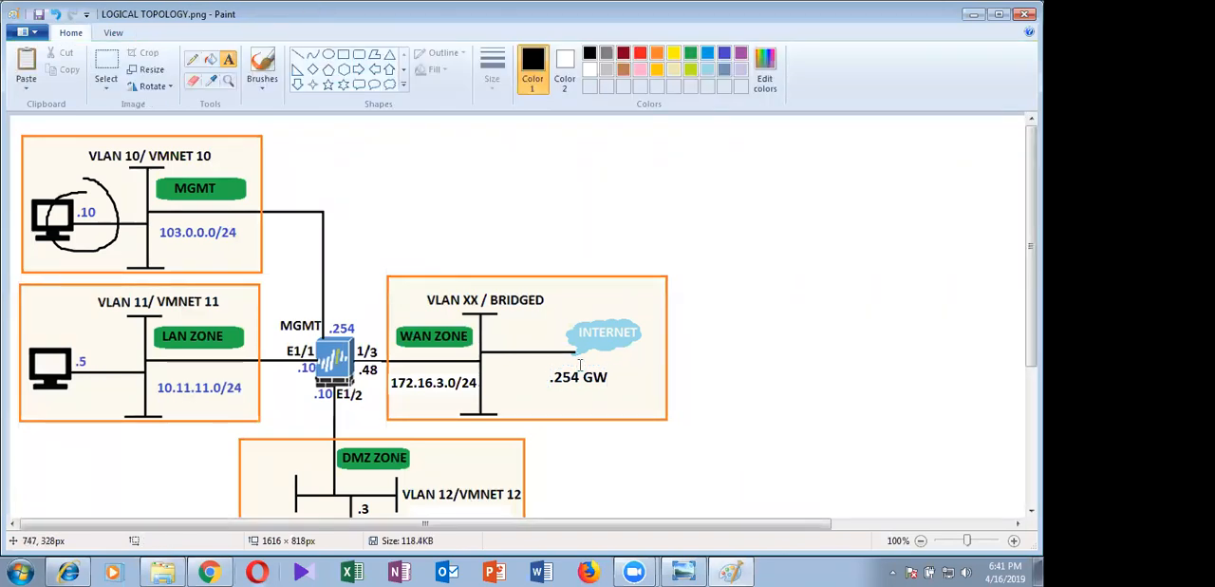
Brush a stroke through the WAN zone and undo it along with the ".254 GW" label and the circle around the .10 host
click(262, 65)
mouse_move(387, 362)
mouse_down()
mouse_move(568, 377)
mouse_move(650, 306)
mouse_up()
key(ctrl+z)
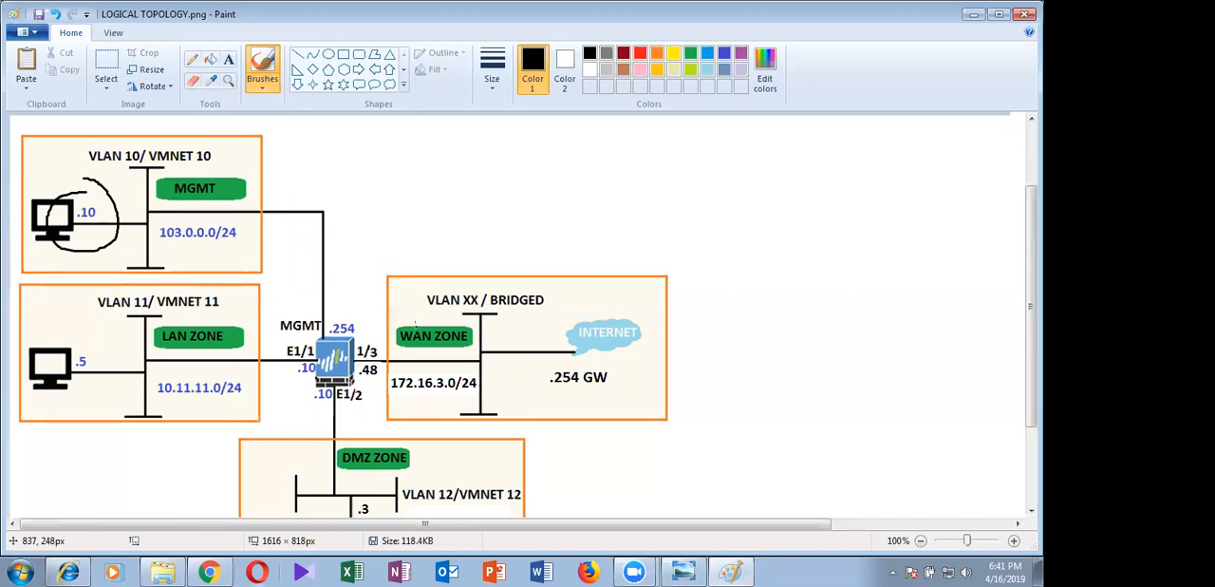
scroll(377, 397, down, 2)
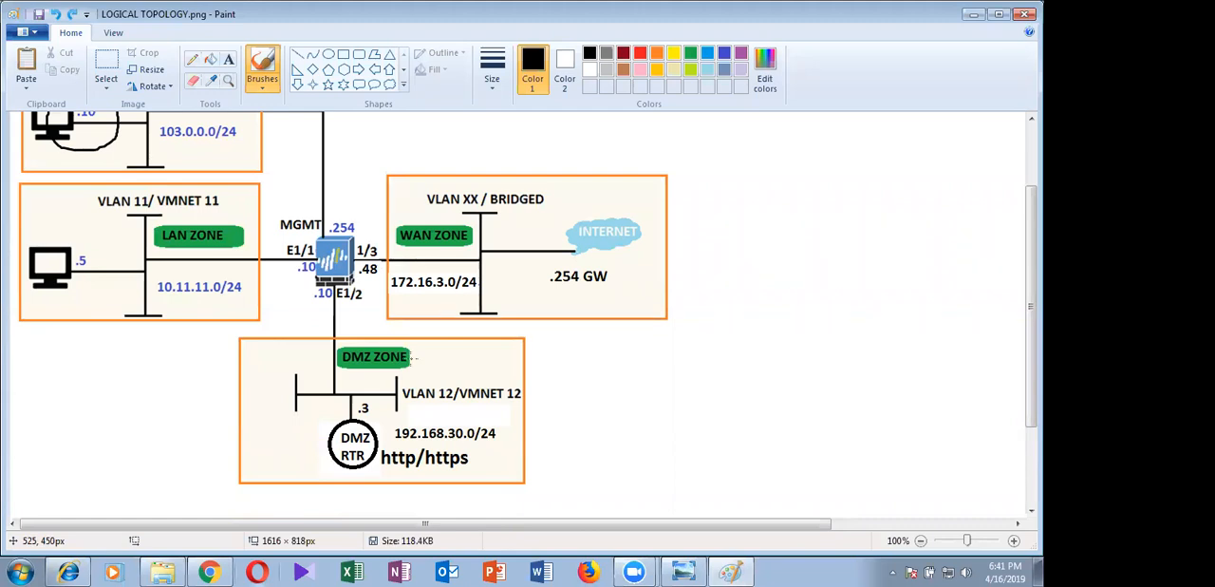
scroll(540, 327, up, 2)
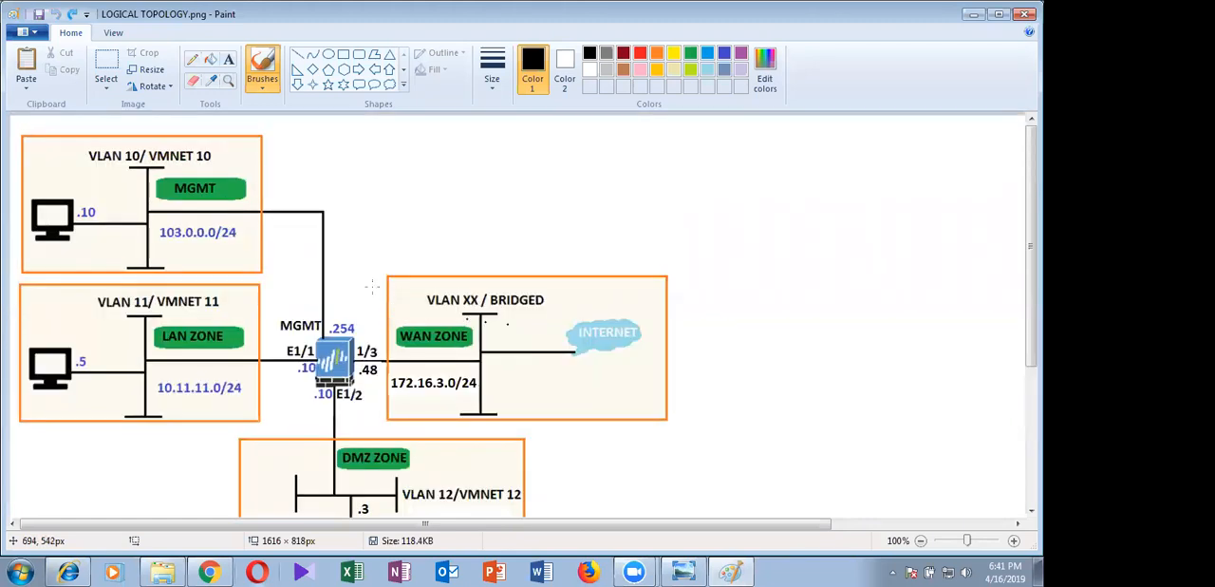
Add the text ".254 GW" in the WAN zone, below the INTERNET cloud
click(226, 64)
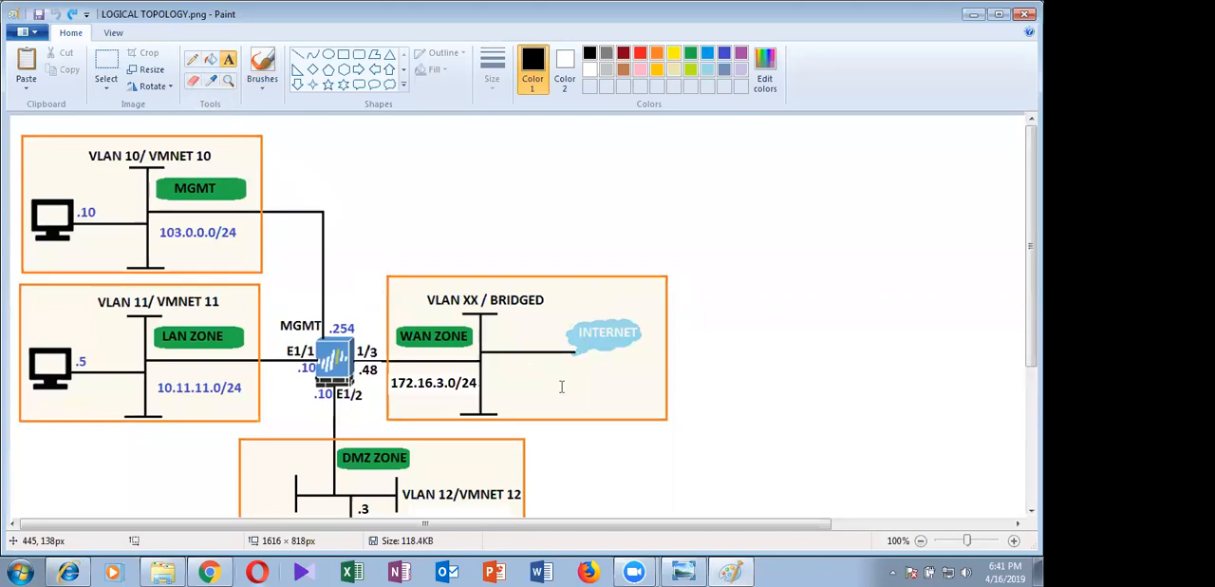
drag(560, 374, 732, 397)
text(.254)
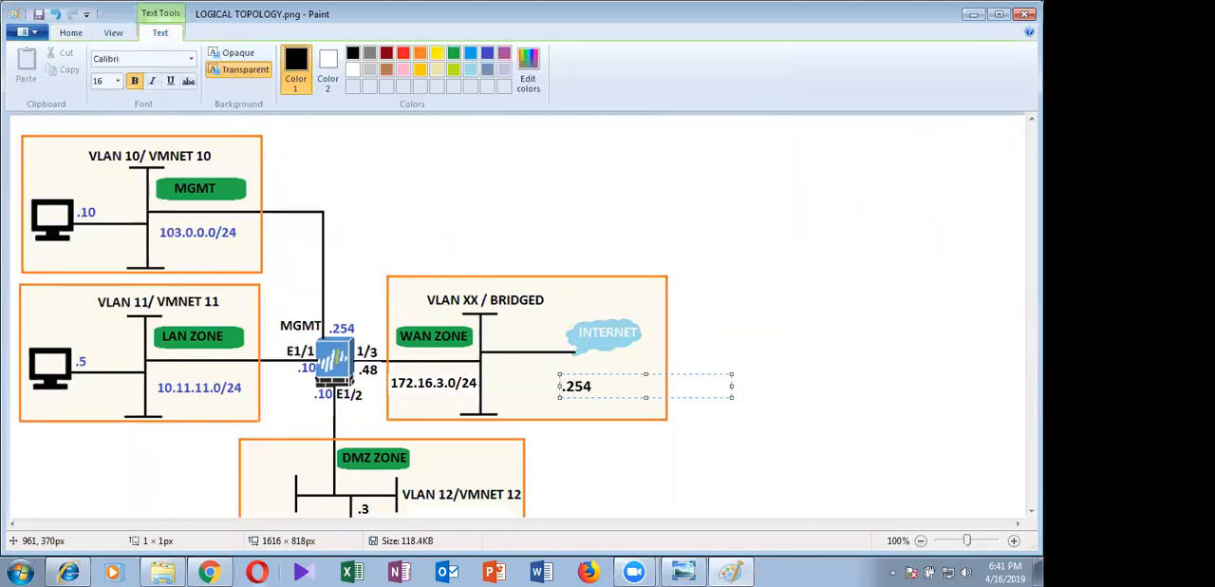
text( GW)
click(800, 350)
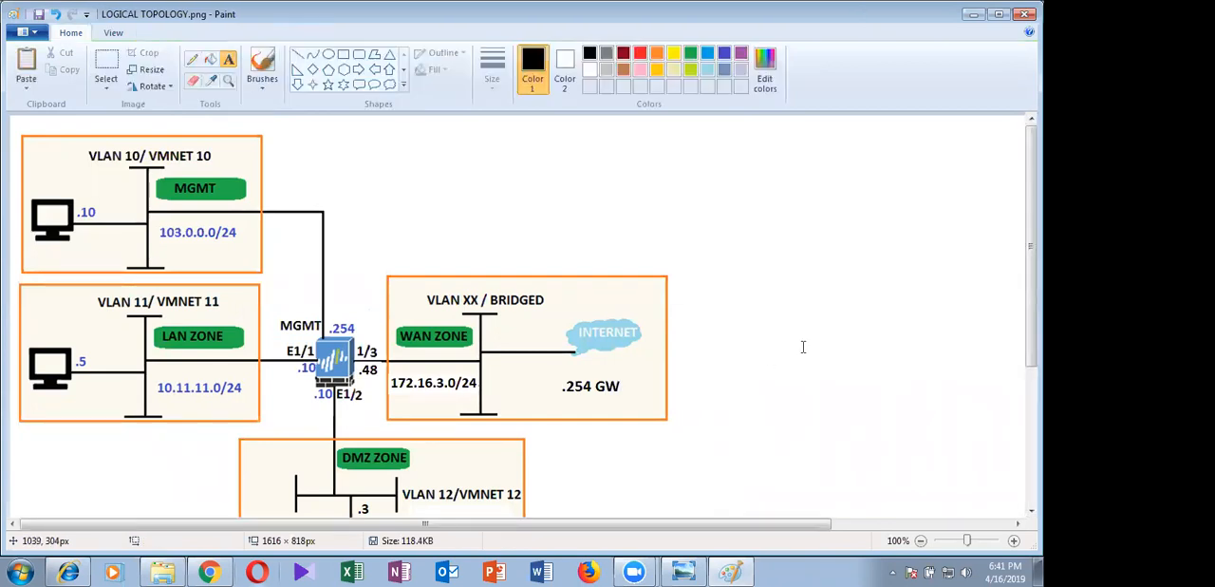
Draw an ellipse about 413 × 227 px over the DMZ zone and shrink it to about 368 × 78 px
scroll(407, 287, down, 3)
scroll(407, 287, up, 2)
scroll(365, 280, down, 1)
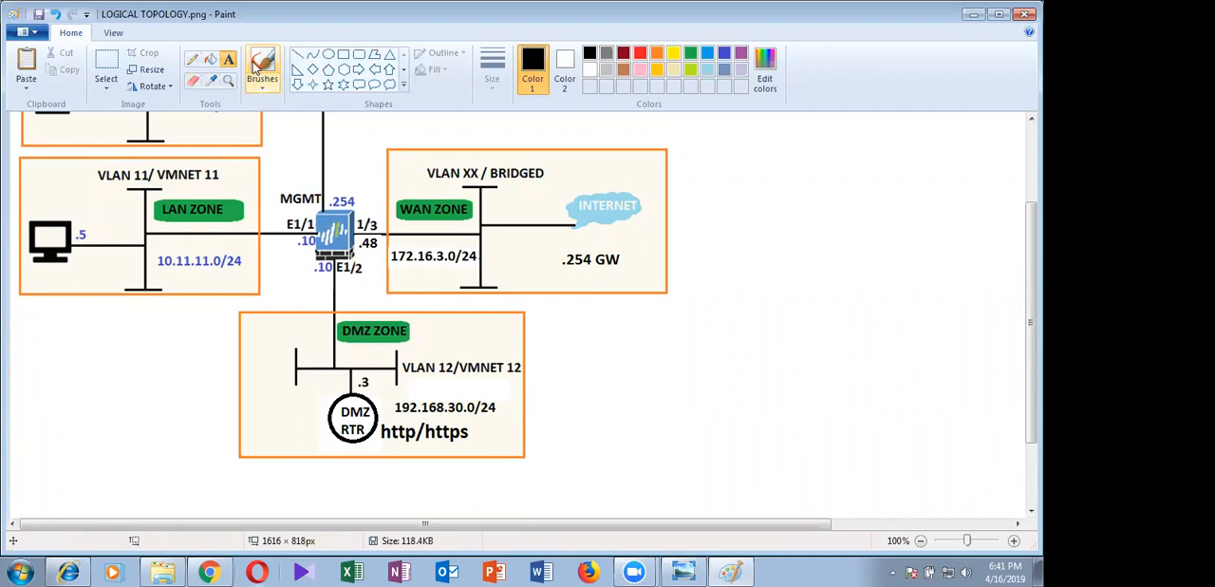
click(327, 54)
drag(266, 323, 581, 497)
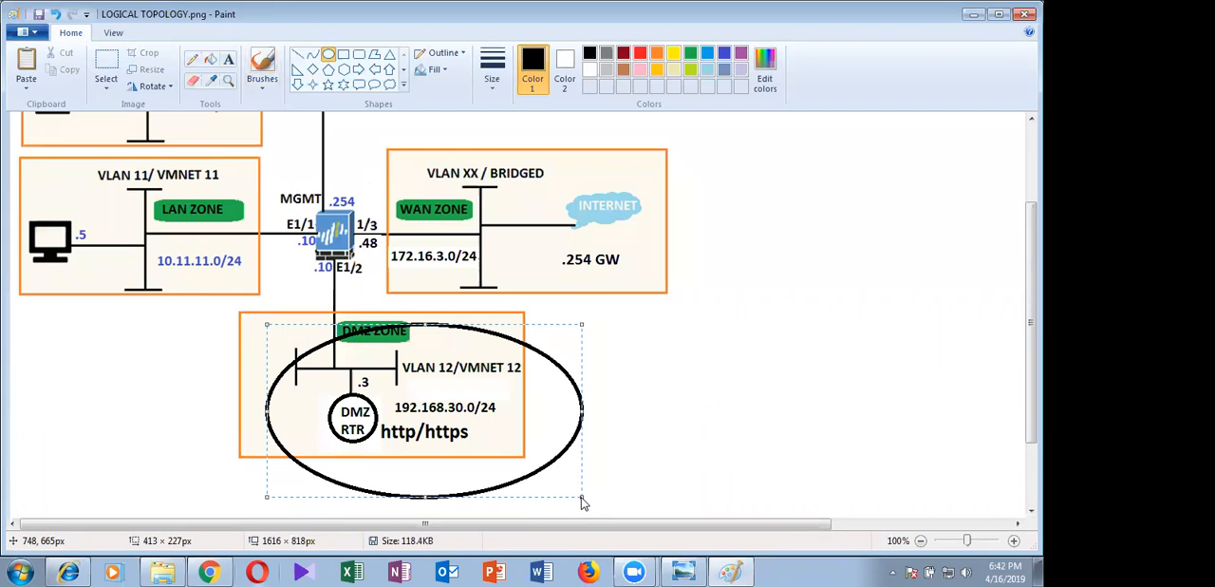
drag(582, 410, 550, 399)
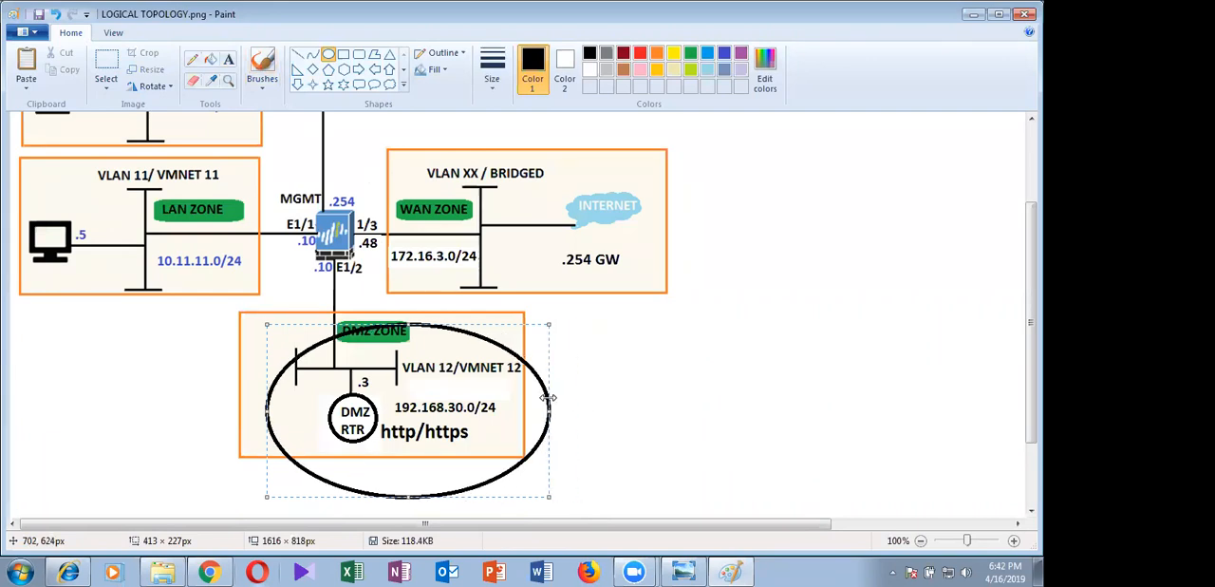
drag(408, 495, 432, 432)
drag(408, 325, 439, 392)
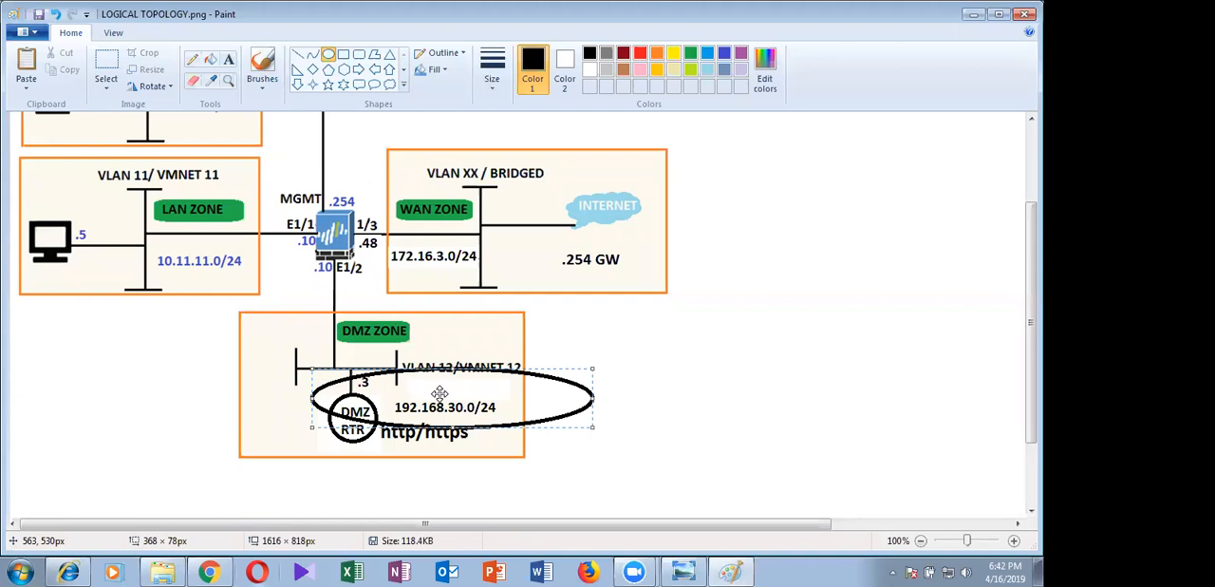
Fit the ellipse around the firewall and its interface labels at about 243 × 125 px, and undo it
drag(439, 392, 313, 249)
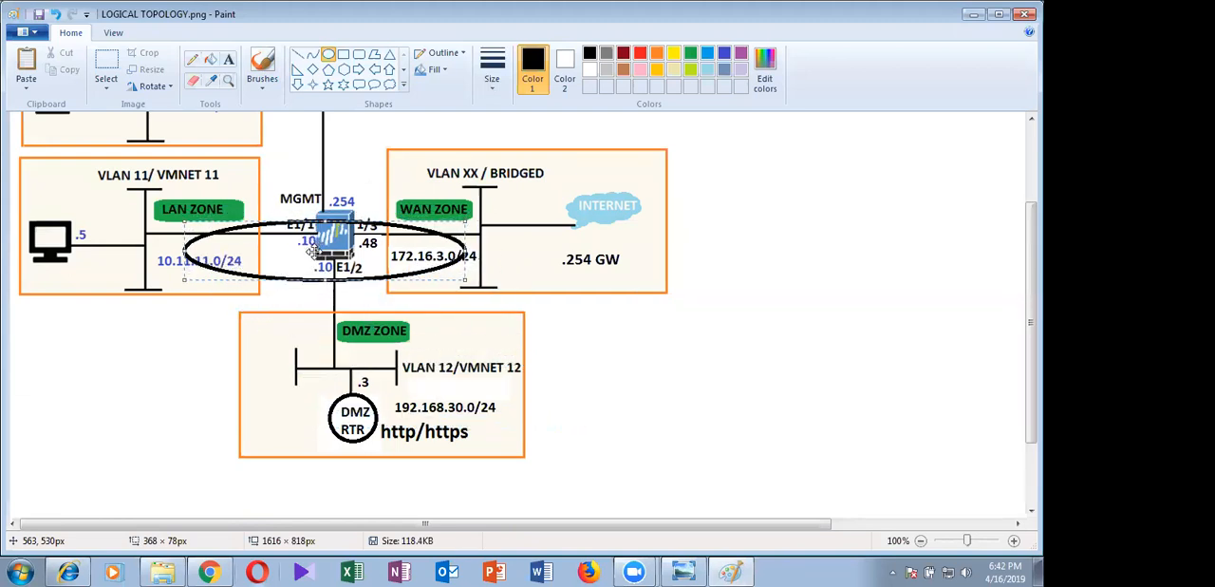
drag(466, 251, 371, 252)
drag(285, 253, 337, 287)
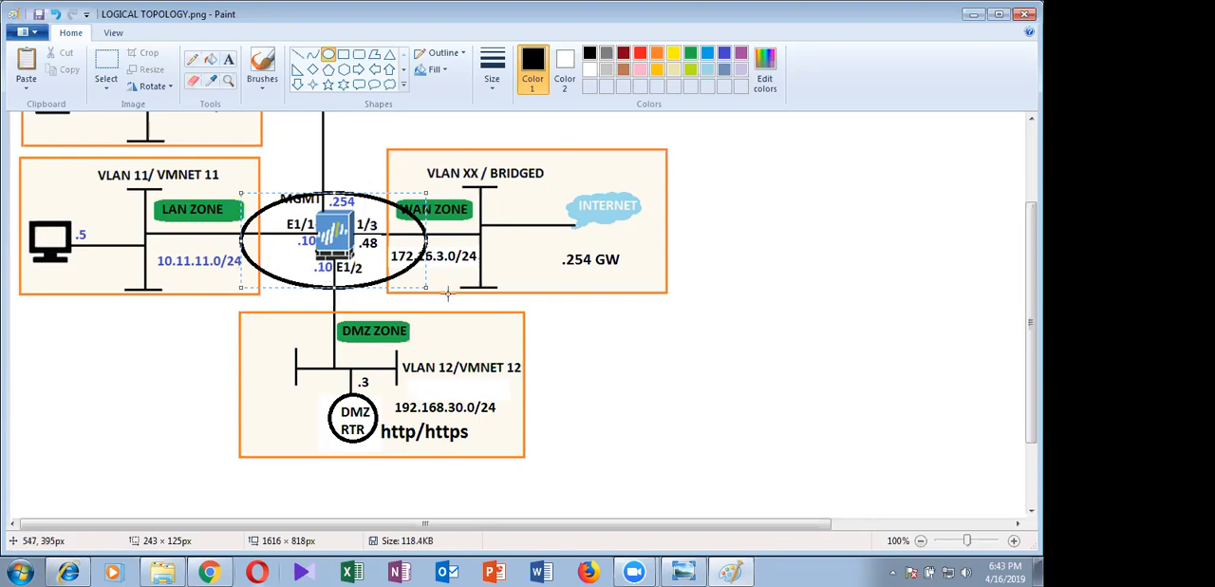
key(ctrl+z)
scroll(802, 176, up, 3)
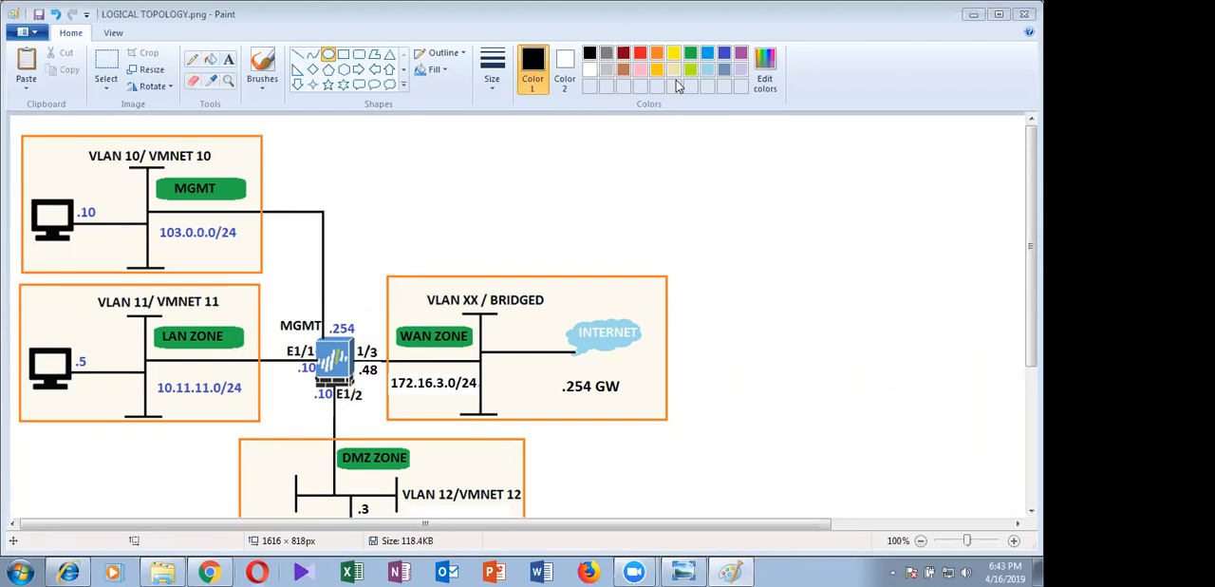
Minimize the topology drawing and close its photo viewer window to reach the desktop
click(975, 19)
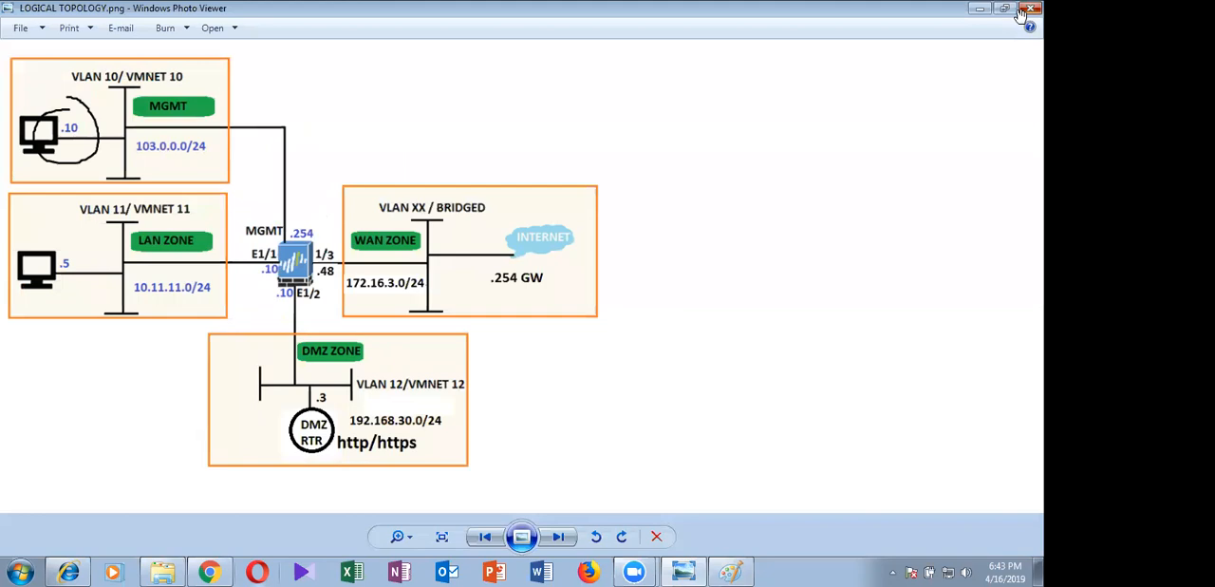
click(1023, 10)
click(720, 42)
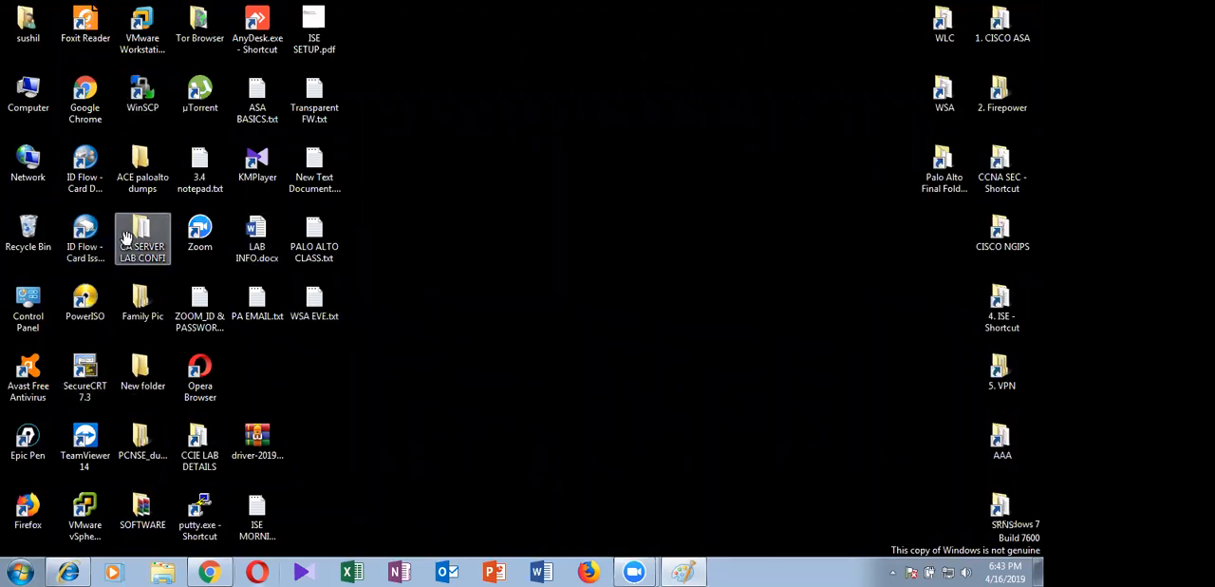
Open the VMware vSphere Client and log in to 10.11.11.254 as root, entering the account password
double_click(85, 513)
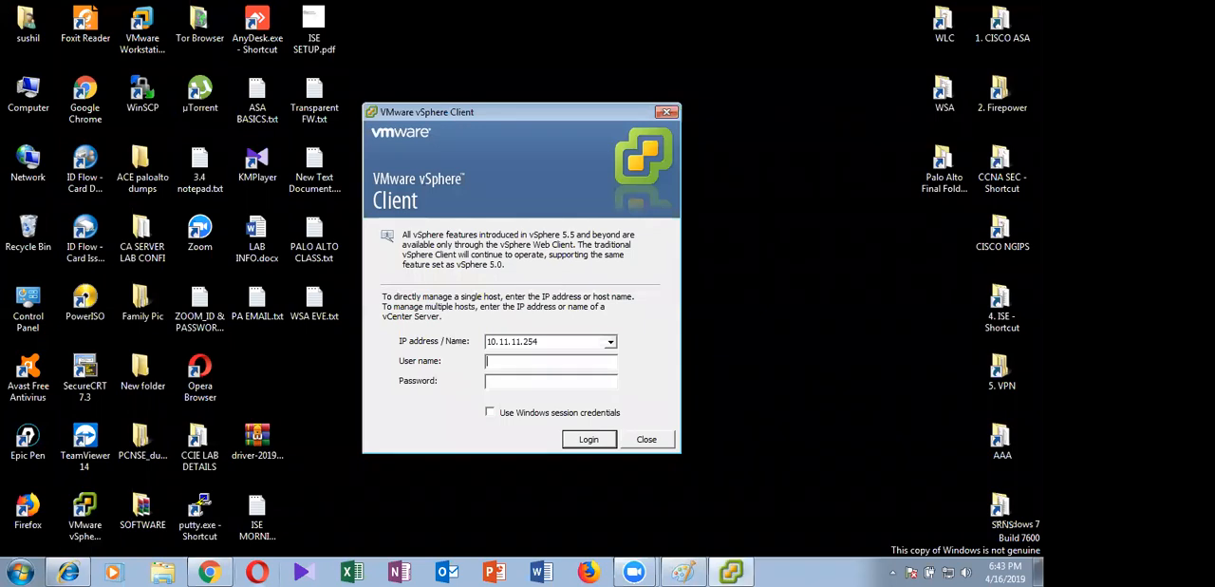
text(root)
key(Tab)
text(*********)
key(Return)
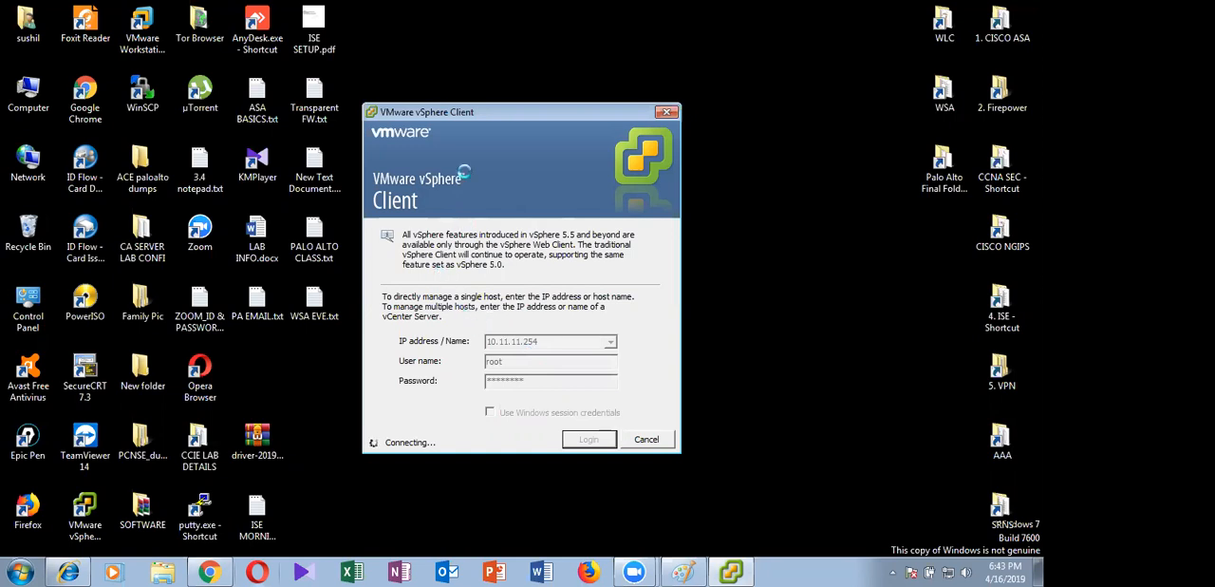
drag(457, 119, 462, 108)
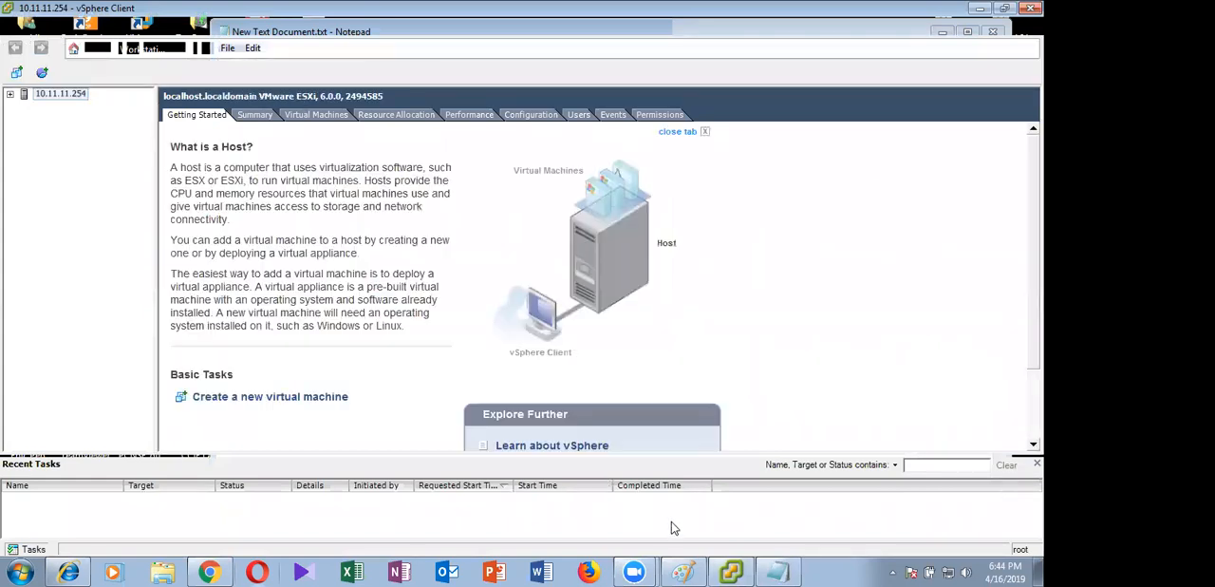
Switch to Notepad and write the lines "ESXI SERVER= 10.11.11.254" and "username= root"
key(alt+Tab)
text(ESXI SERVER)
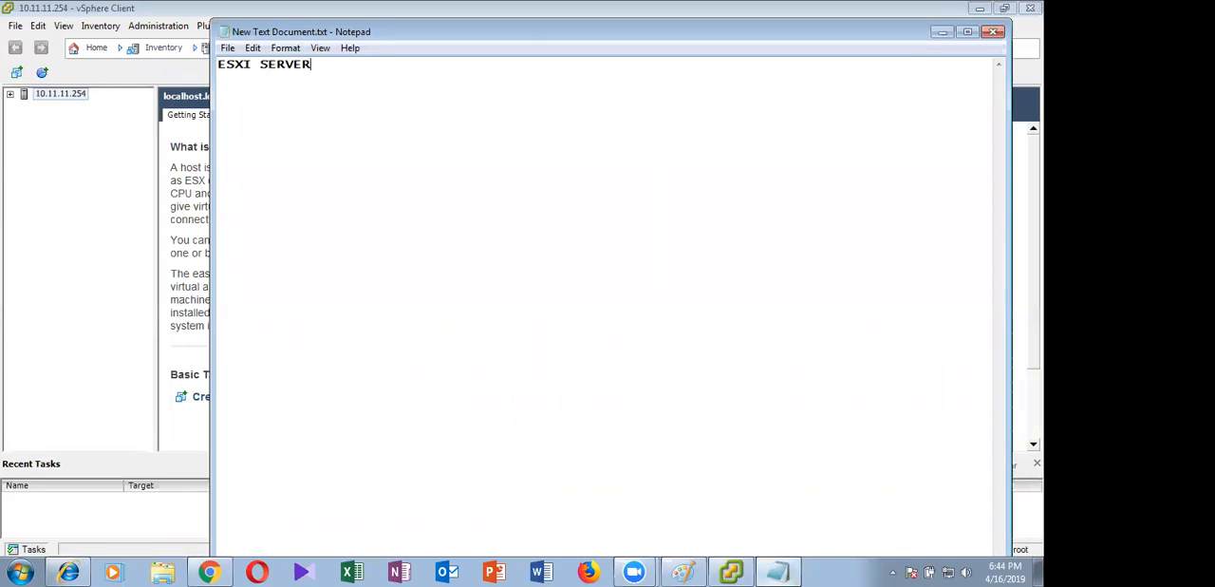
text(= 10.1)
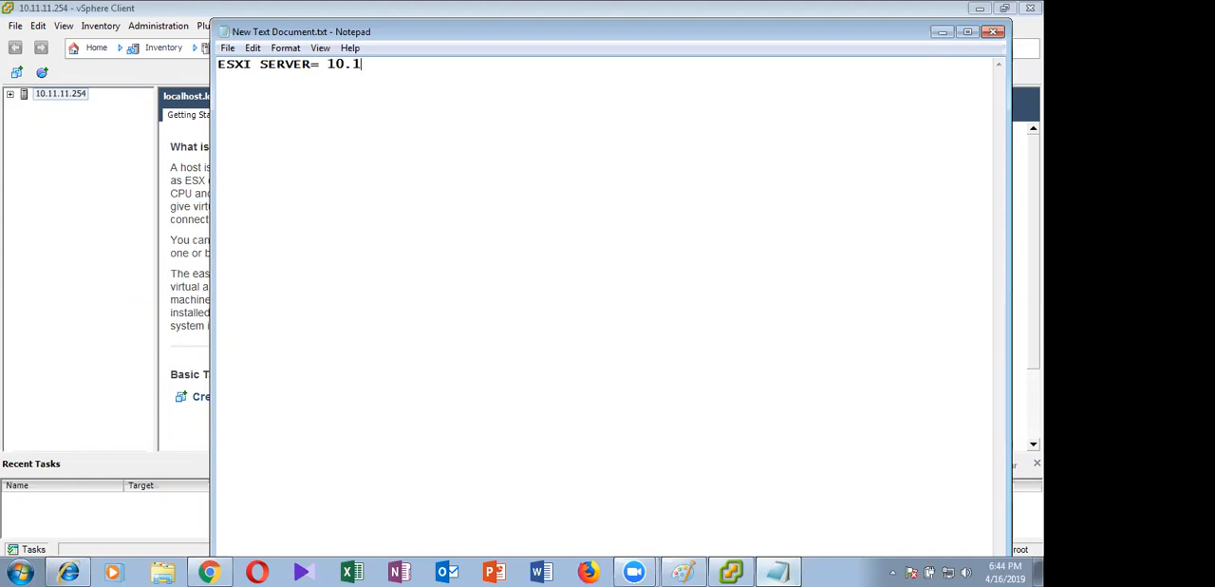
text(1.11.25)
text(4 )
text(username)
text(=)
text( root)
key(Return)
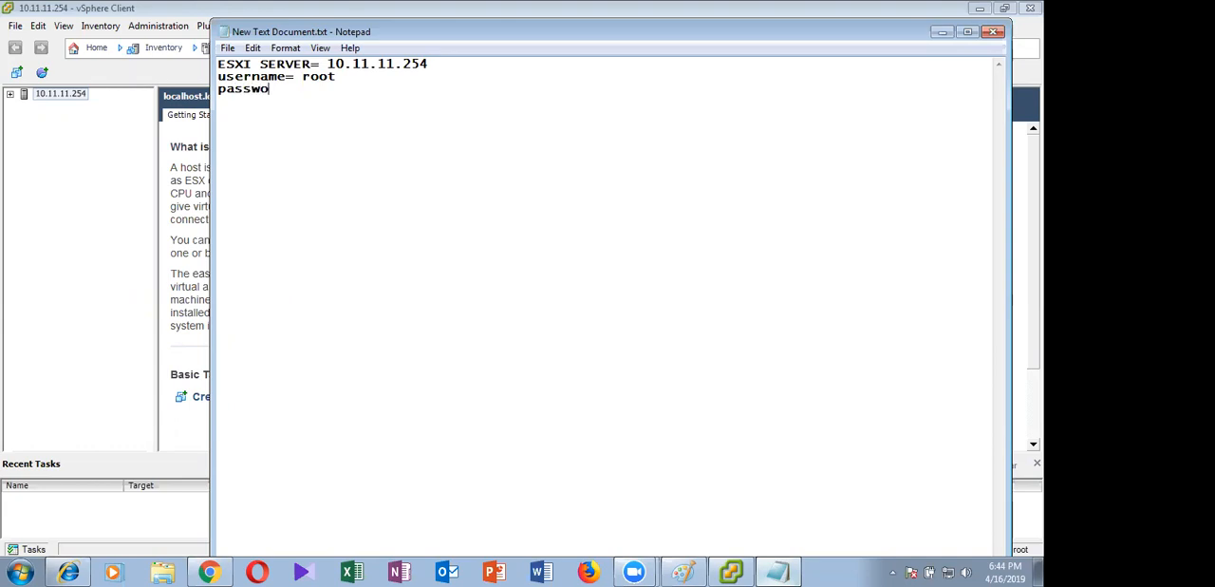
Add a "password=" line with the ESXi server's password below the username
key(Return)
Add a separator line of equals signs and the heading "LAB SETUP" beneath the login details
text(=)
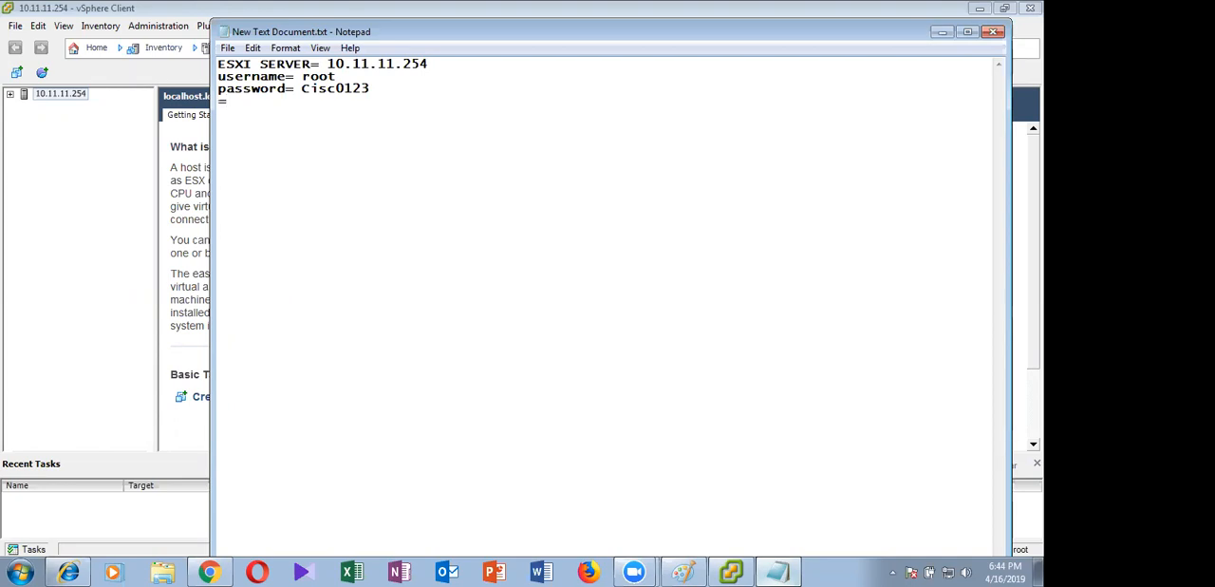
text(===================)
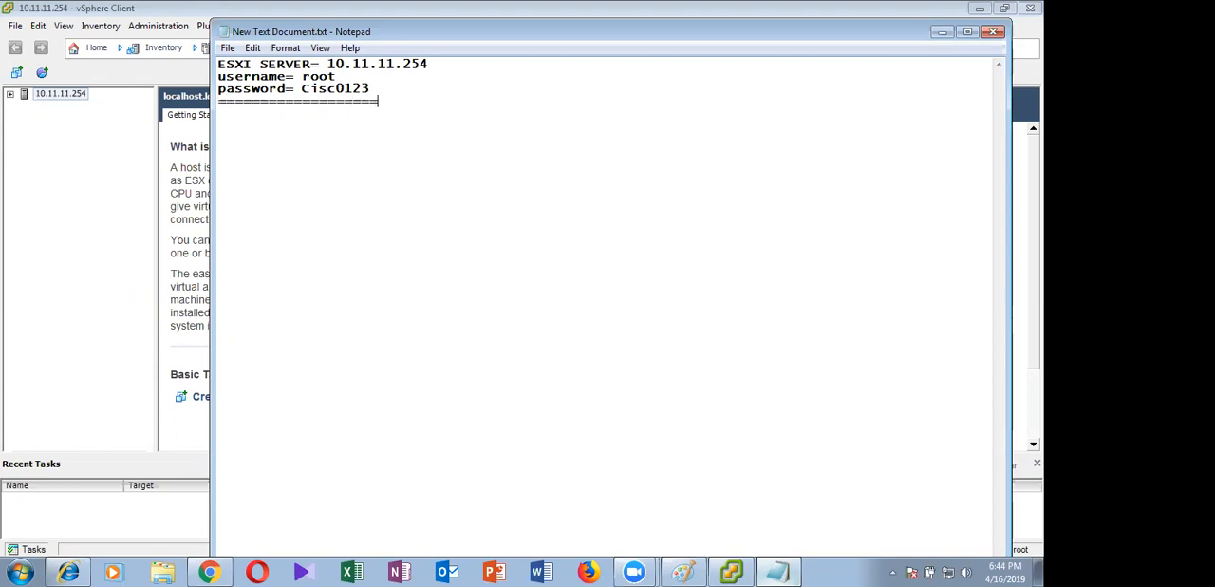
text(================)
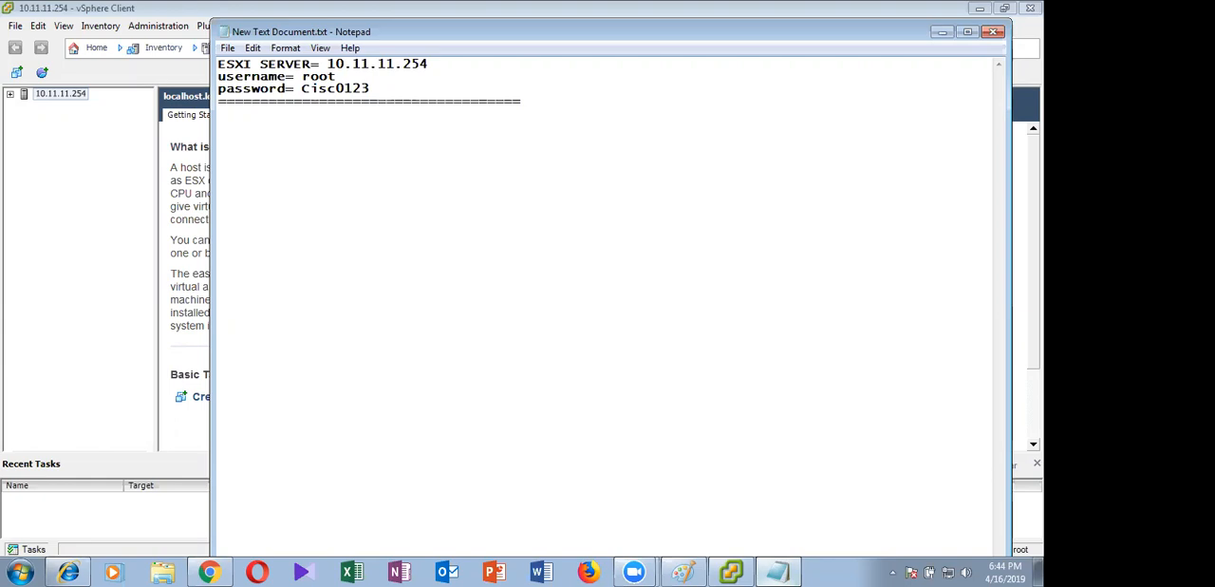
key(Return)
text(LAB SETUO)
key(BackSpace)
text(P)
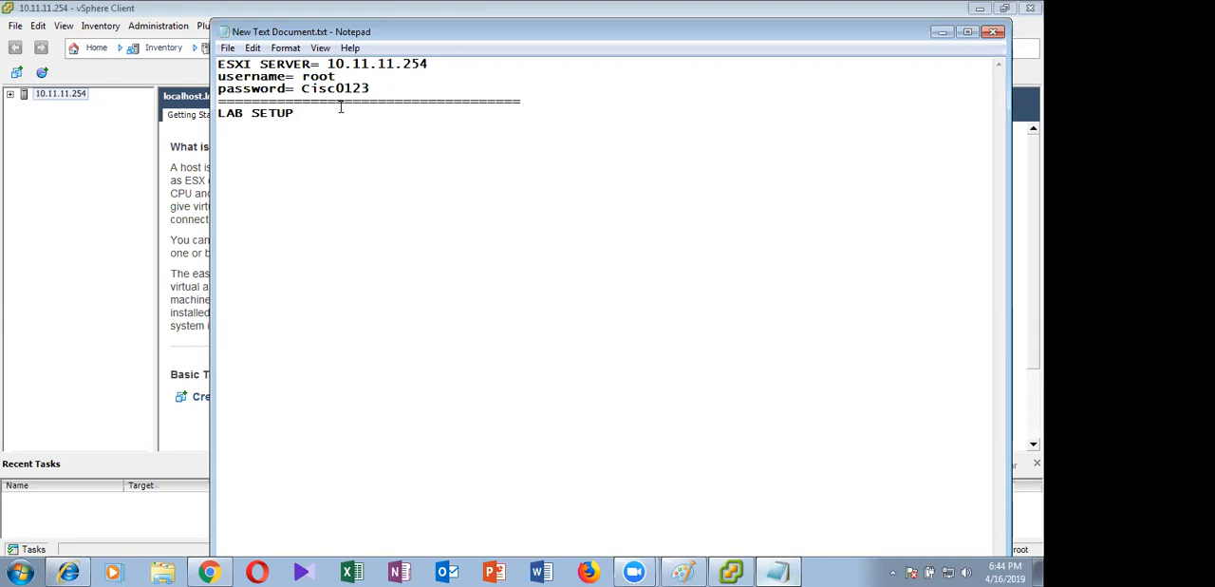
Append the remark "( its zero not o)" to the end of the password line
click(378, 90)
text(( its zero not o)
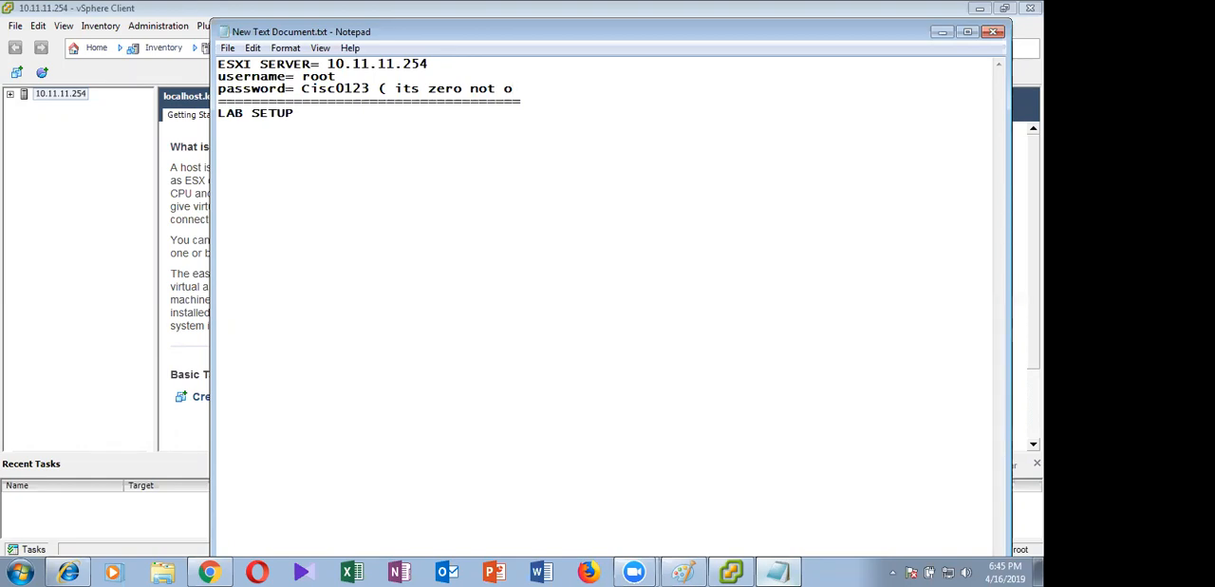
text())
Return to the vSphere Client and expand the 10.11.11.254 host to list its virtual machines
click(941, 33)
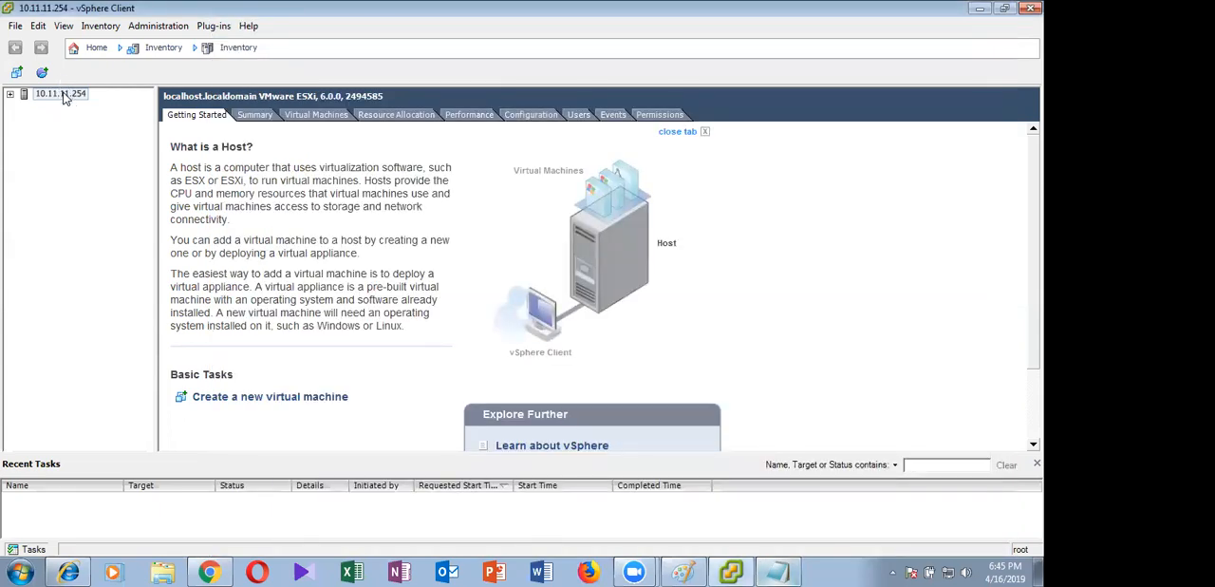
click(64, 95)
click(9, 94)
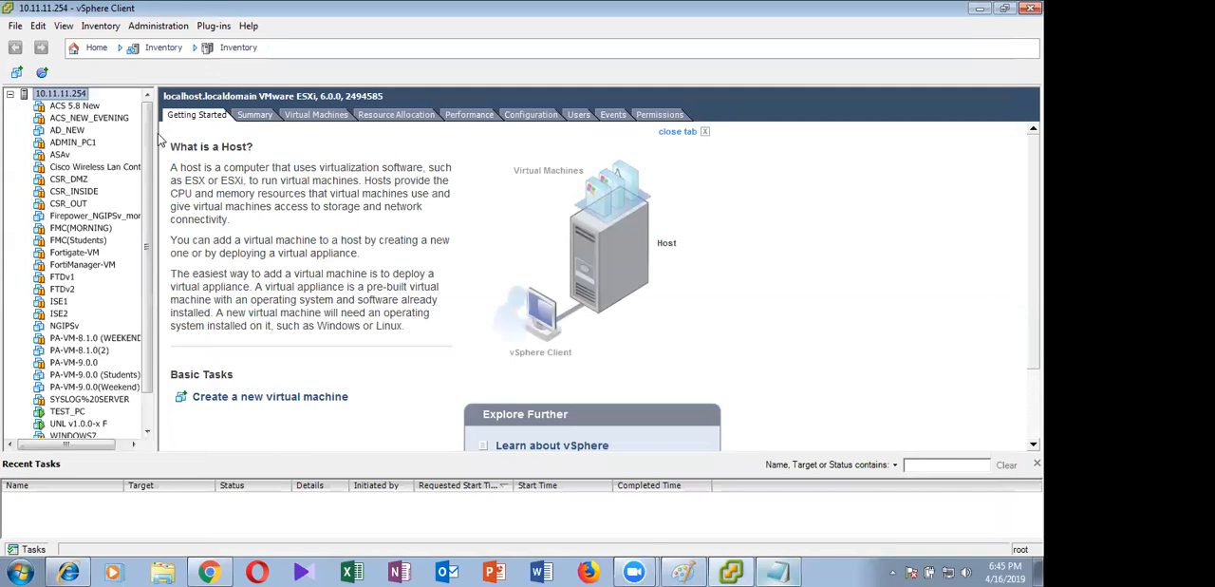
Suspend the WSA8.0 virtual machine
scroll(160, 138, down, 1)
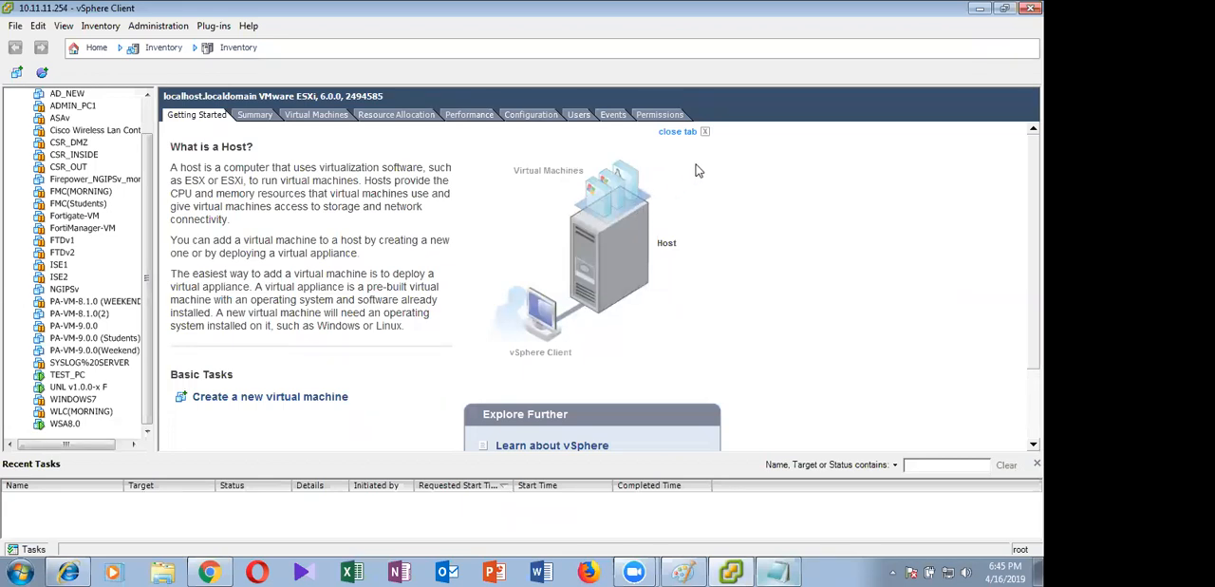
right_click(70, 428)
mouse_move(190, 380)
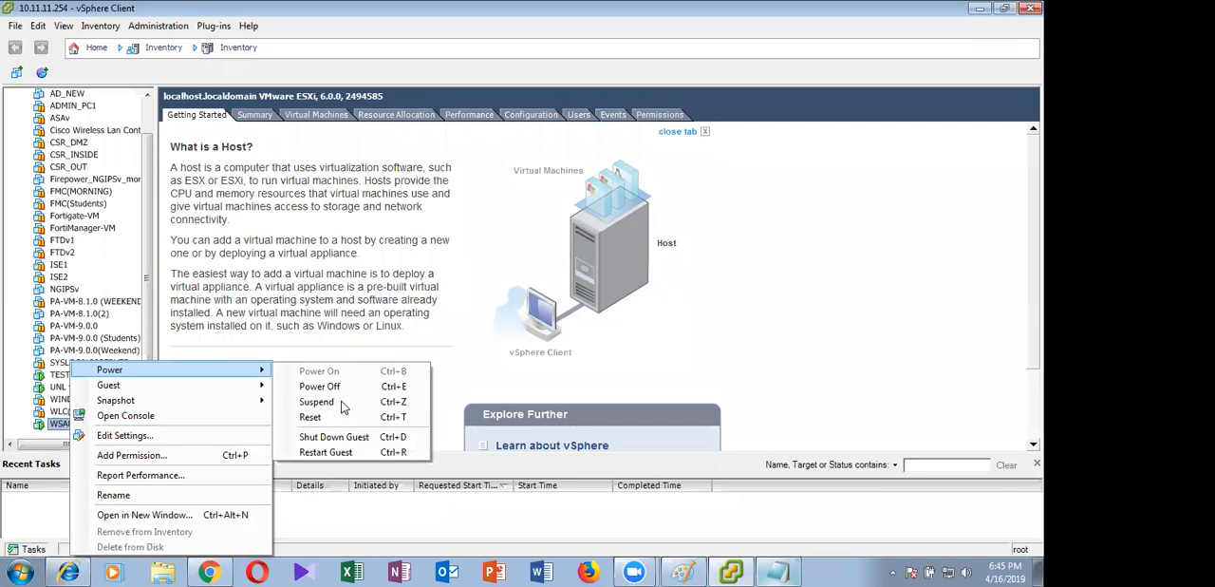
click(343, 403)
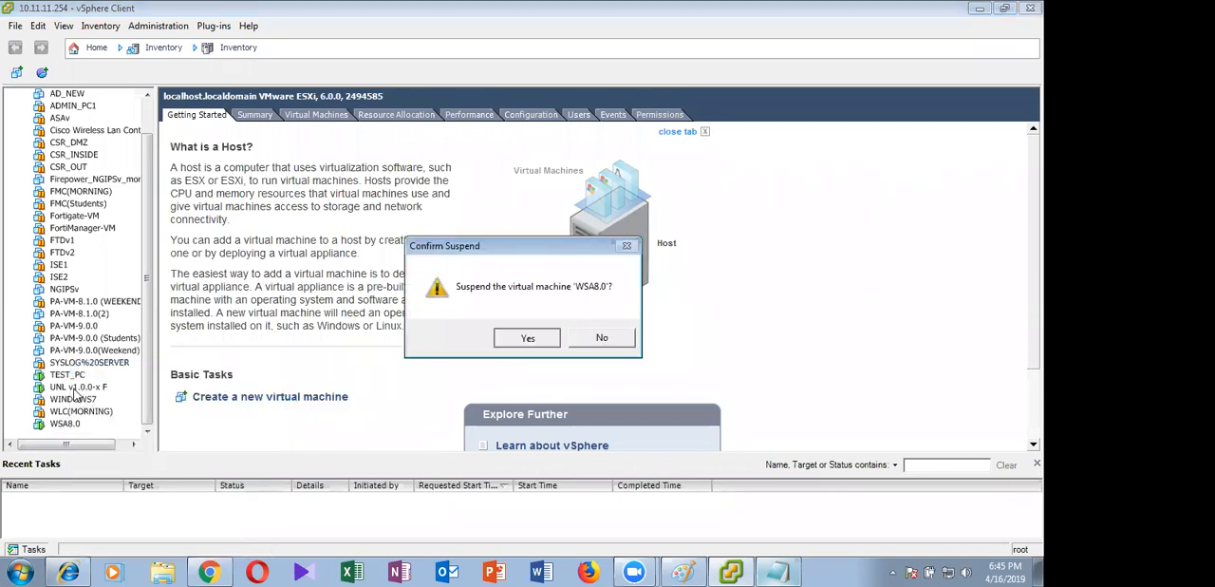
key(Return)
Try to suspend the UNL v1.0.0-x F virtual machine and open the power options of TEST_PC
right_click(76, 387)
mouse_move(164, 373)
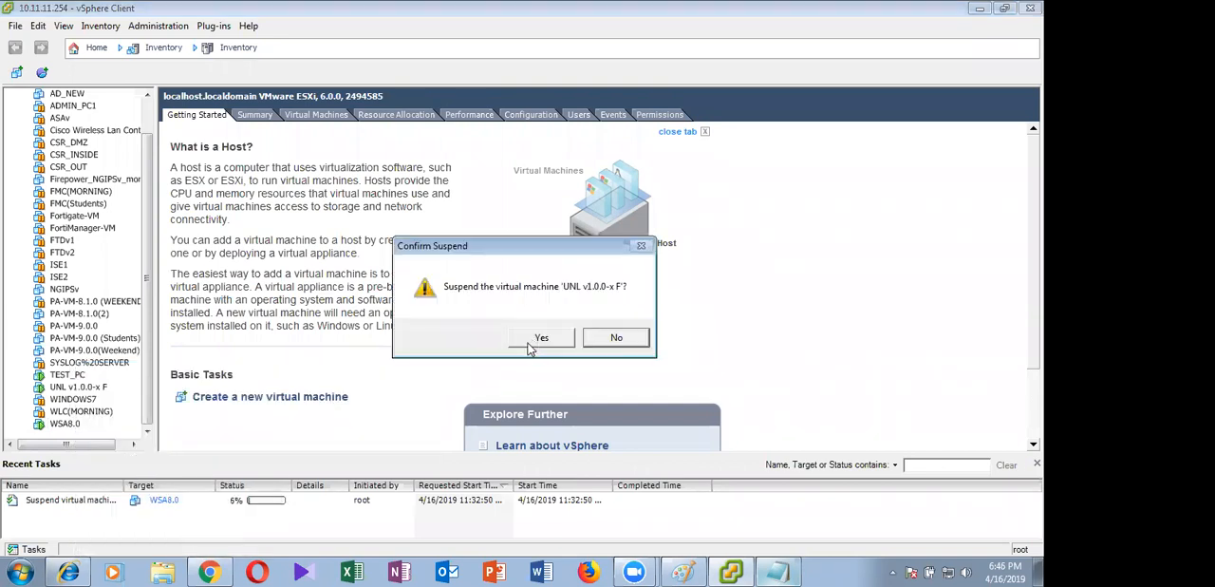
click(528, 340)
right_click(69, 372)
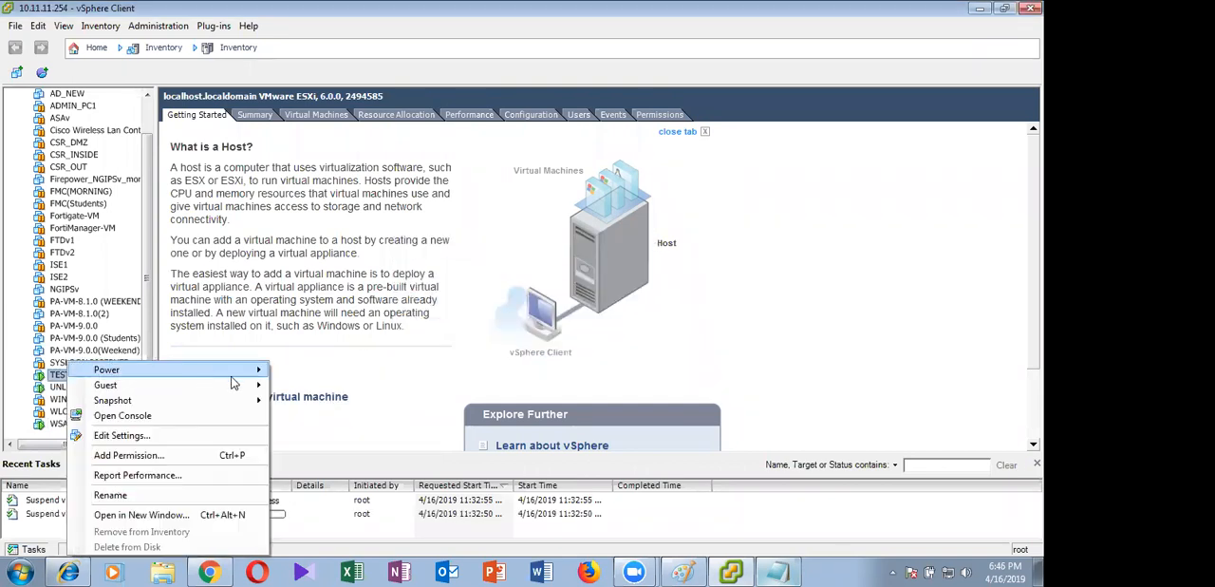
mouse_move(244, 378)
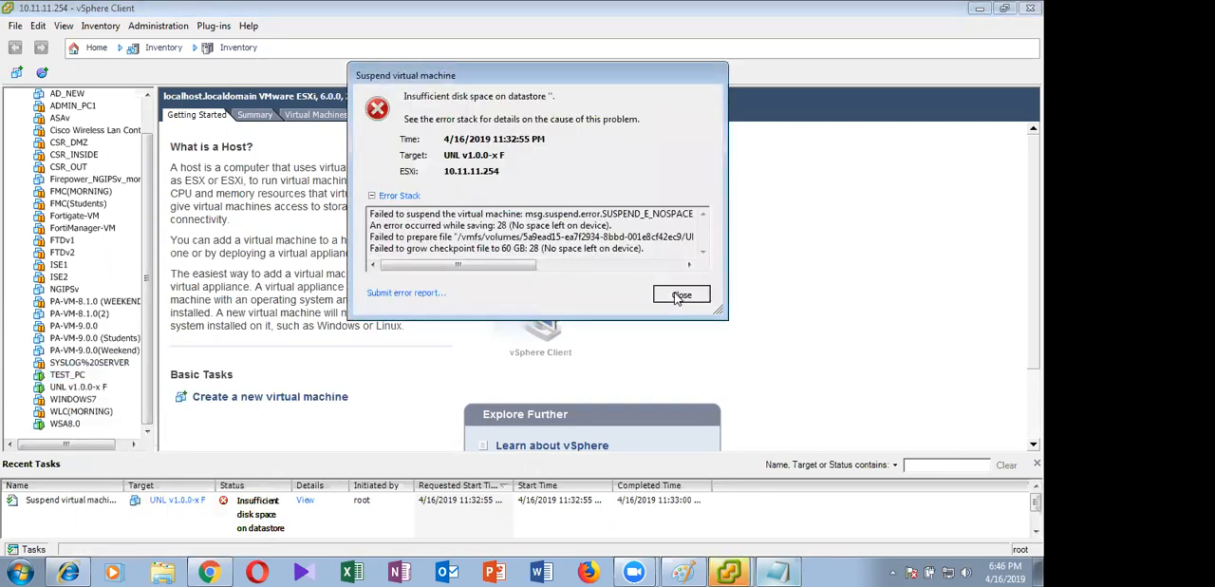
click(679, 294)
drag(147, 184, 153, 94)
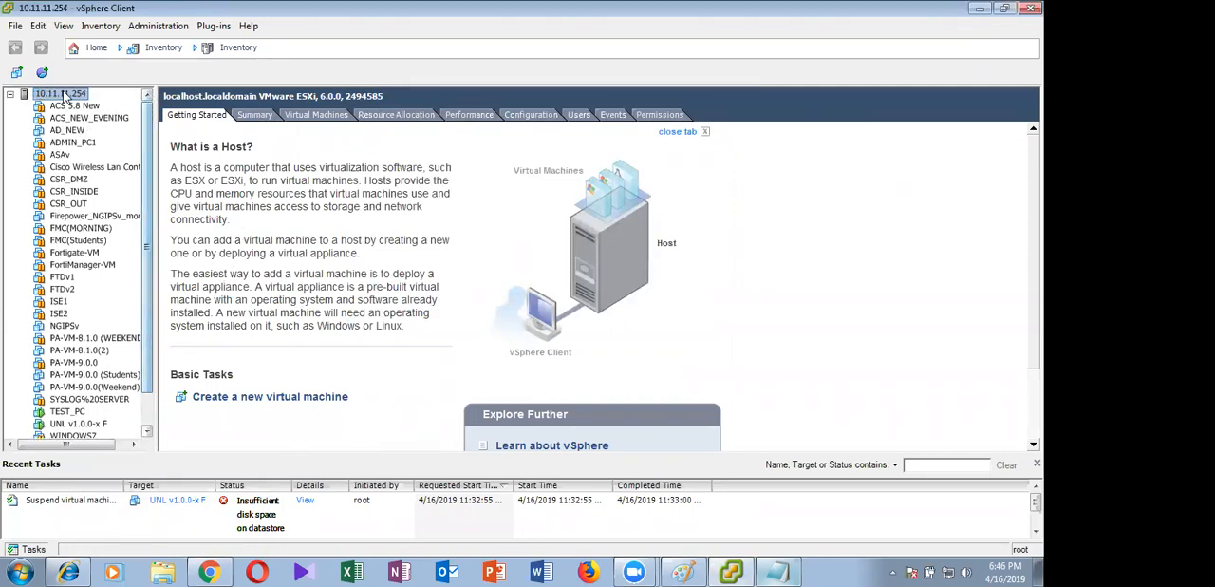
Show the ESXi host's summary, then reopen the Notepad document with the lab login notes and close it
click(254, 115)
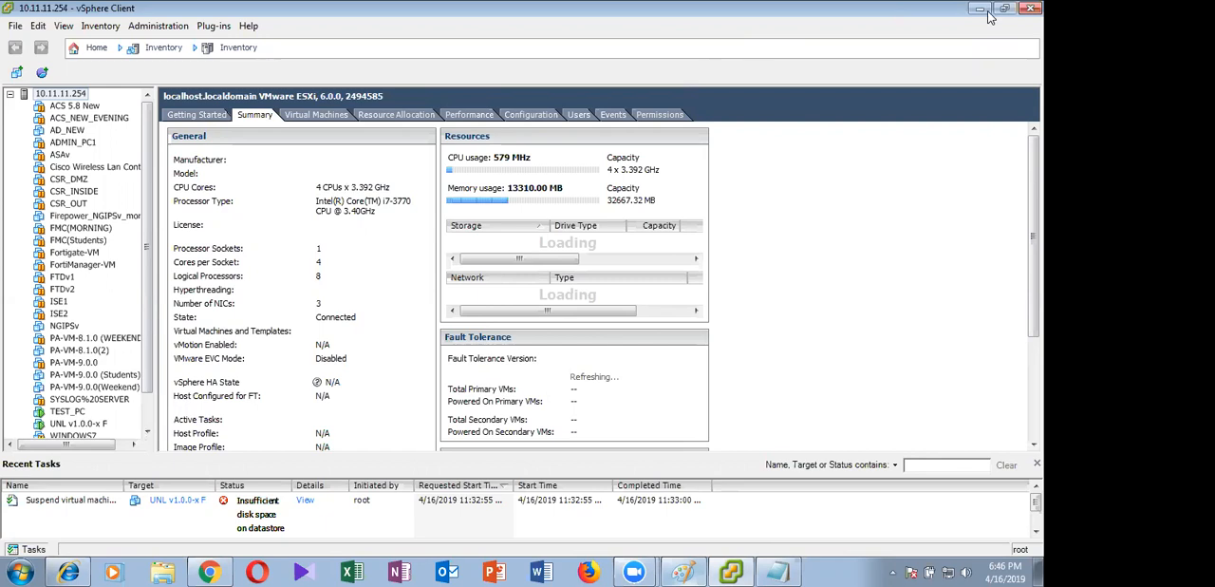
right_click(860, 570)
click(829, 569)
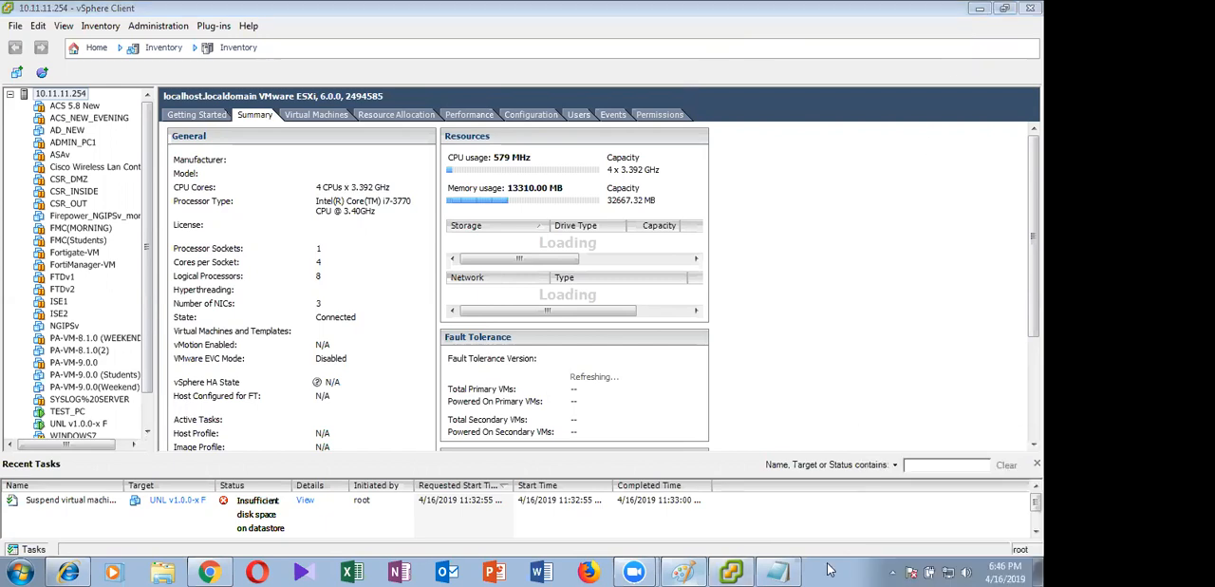
click(779, 571)
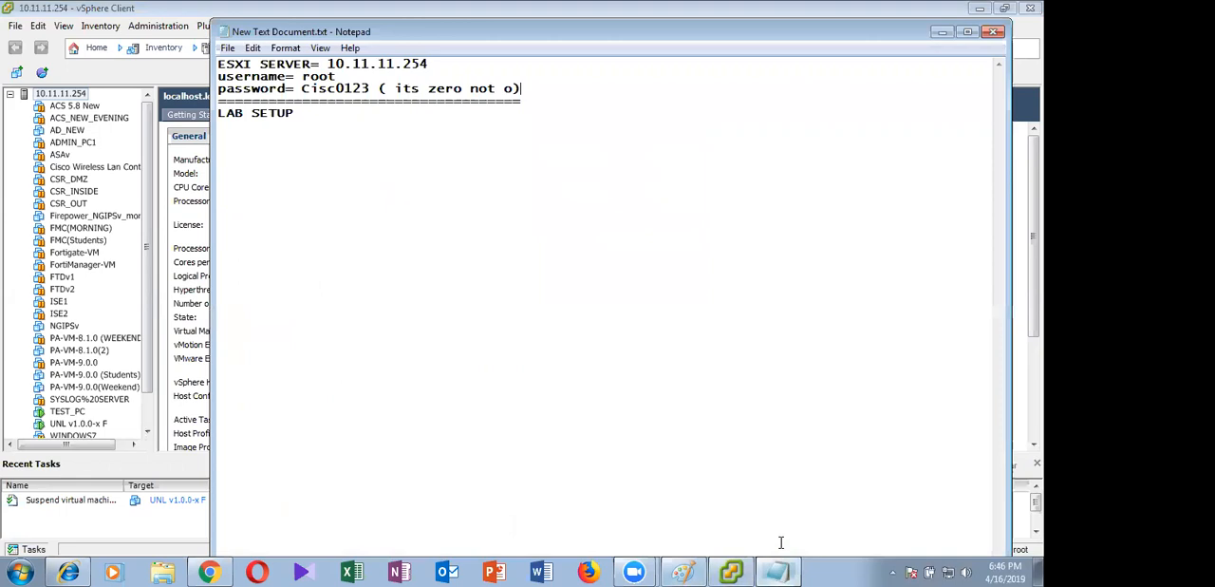
click(992, 33)
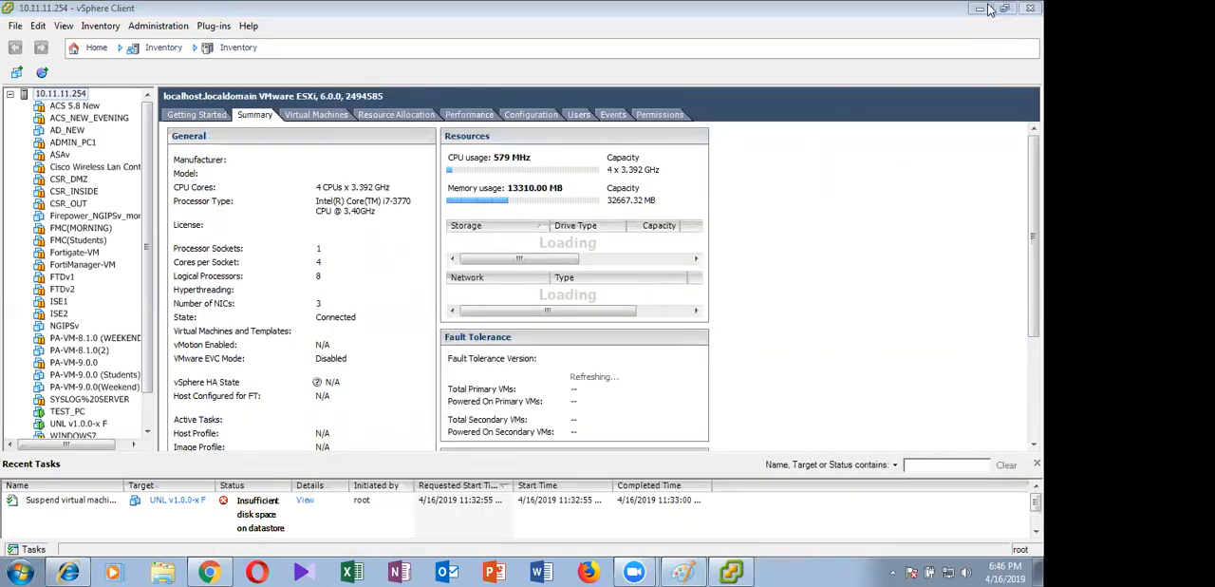
right_click(731, 570)
click(715, 499)
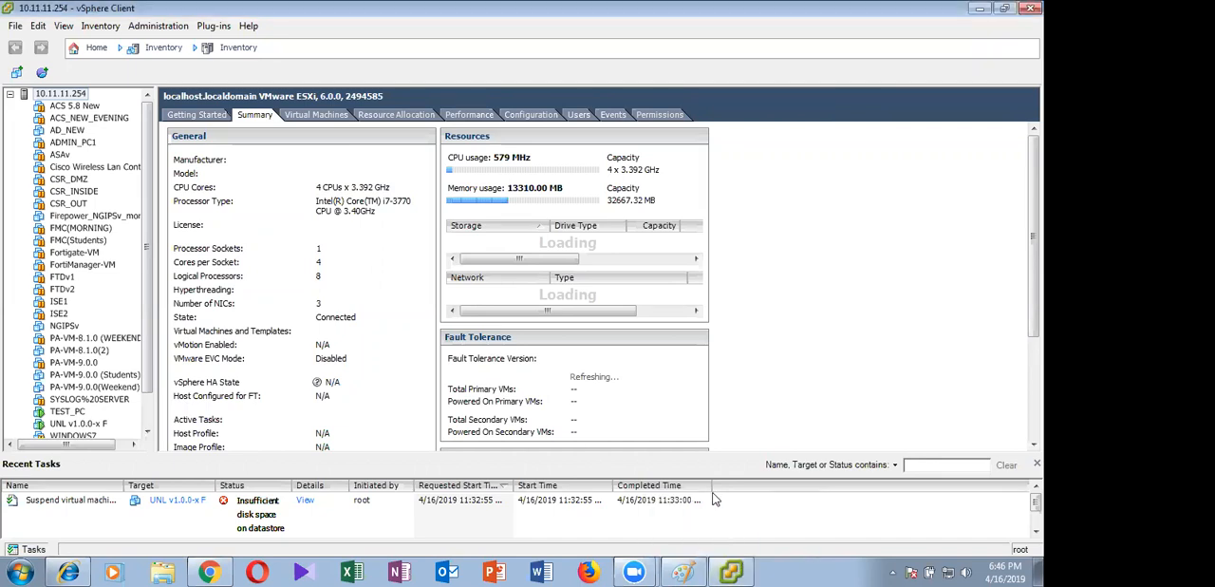
right_click(781, 565)
click(890, 266)
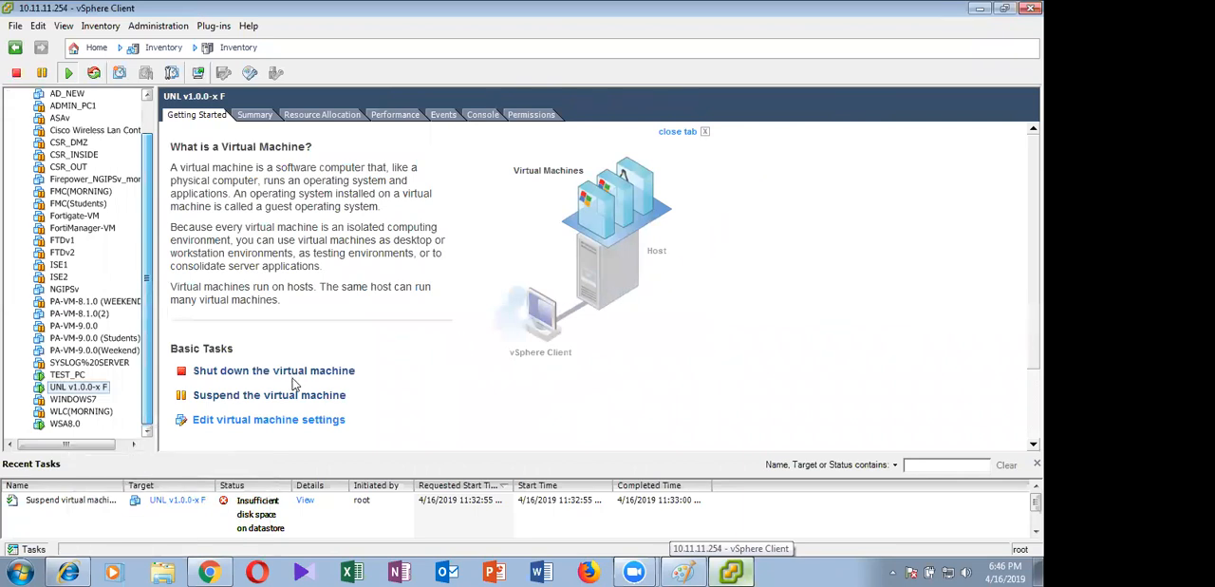
click(750, 487)
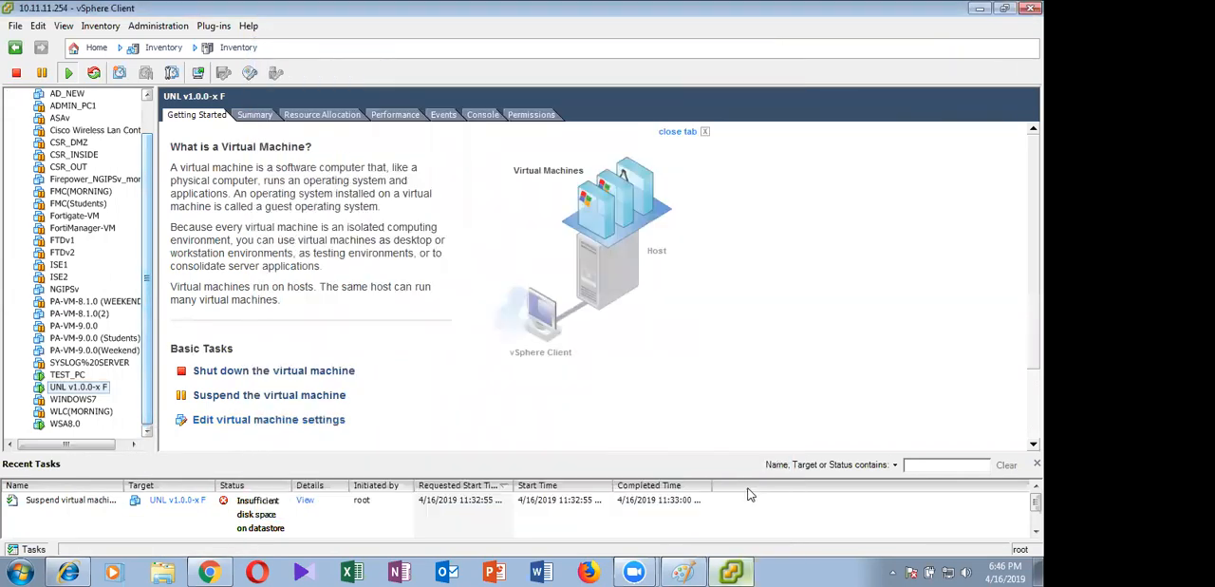
Power off the UNL v1.0.0-x F virtual machine and confirm the shutdown
right_click(80, 387)
mouse_move(190, 370)
click(387, 389)
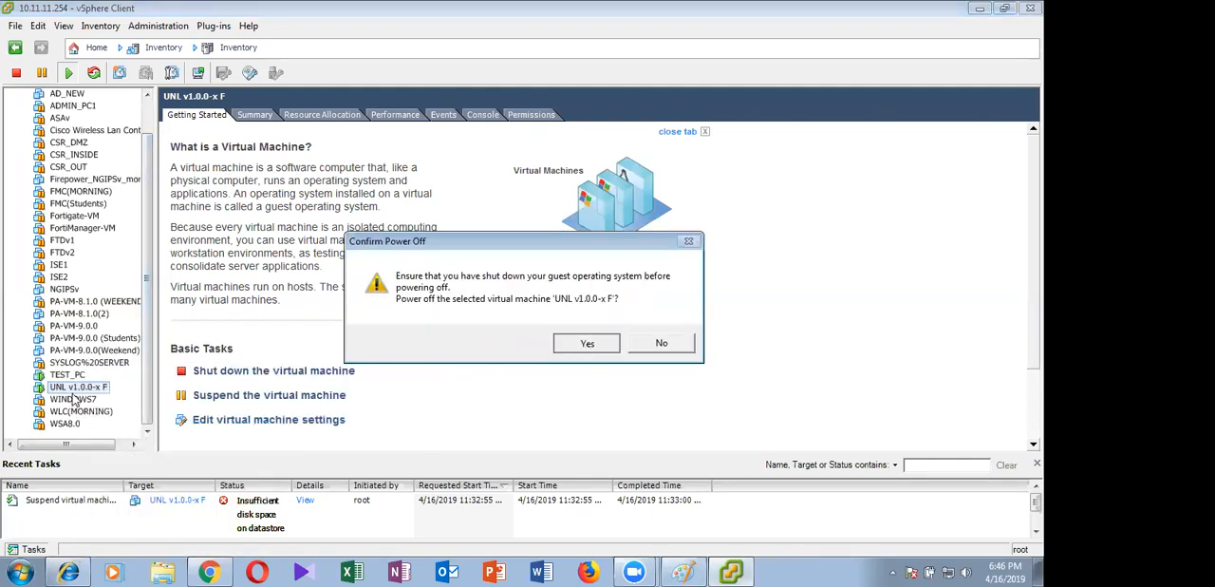
key(Return)
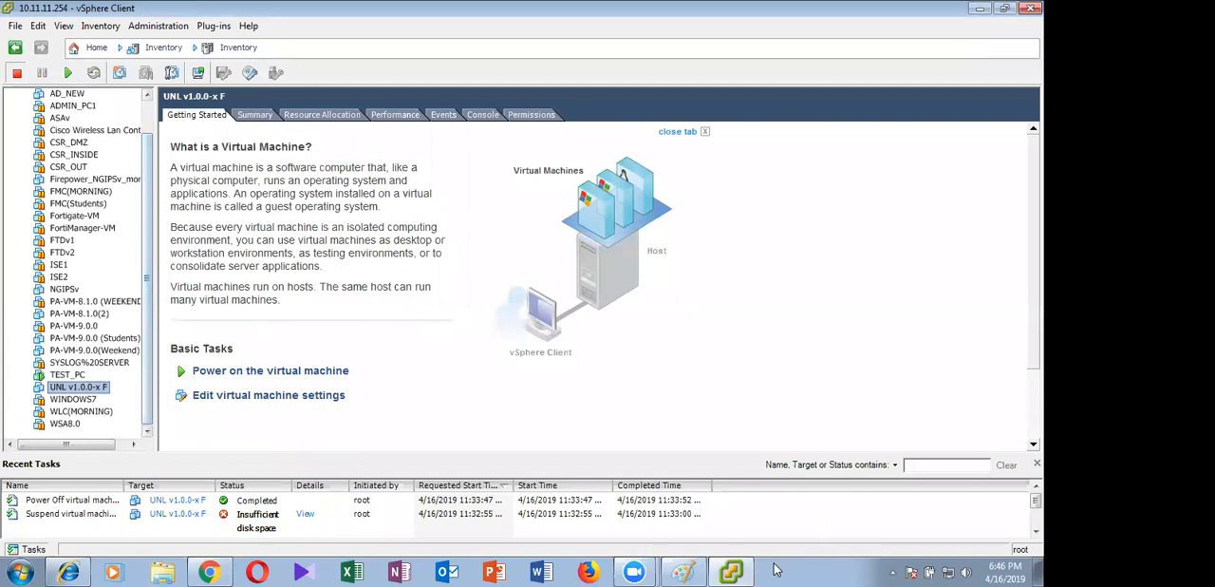
In the Paint topology drawing, circle the firewall with a black brush and trace its management link to the .10 PC
click(688, 570)
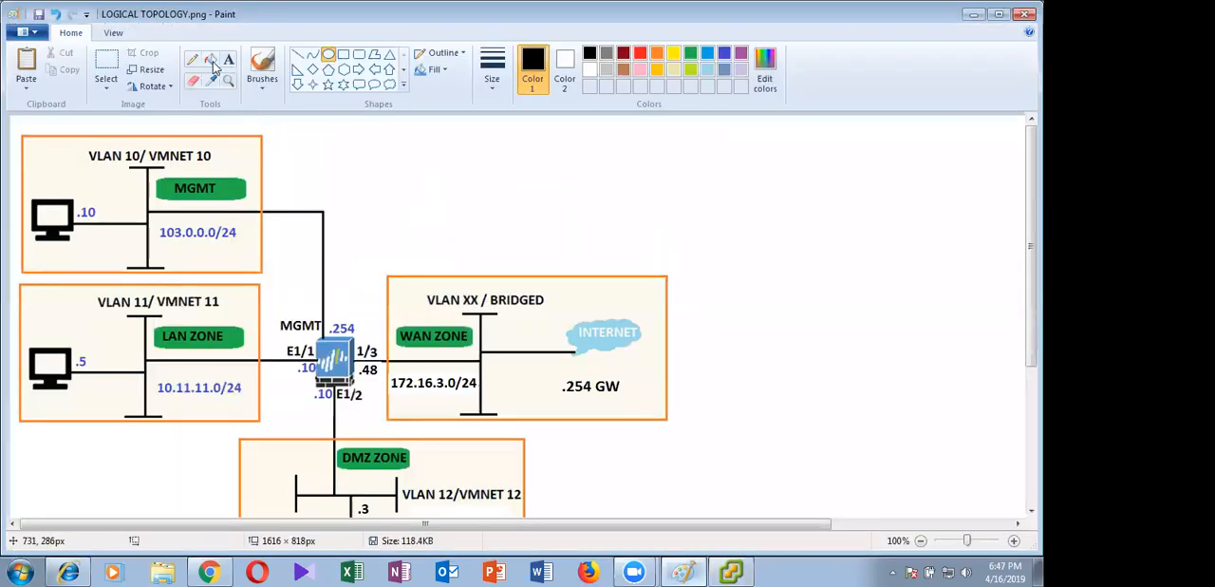
scroll(215, 66, down, 3)
scroll(209, 65, up, 3)
click(261, 69)
mouse_move(342, 328)
mouse_down()
mouse_move(293, 407)
mouse_move(344, 327)
mouse_move(352, 269)
mouse_move(138, 193)
mouse_move(85, 211)
mouse_up()
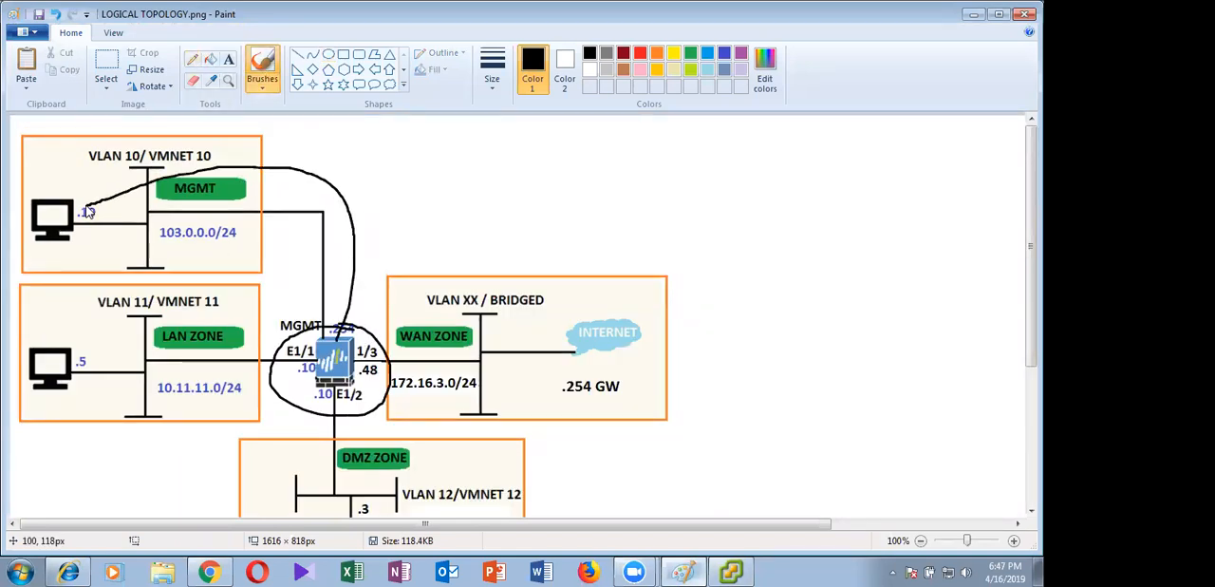
click(973, 14)
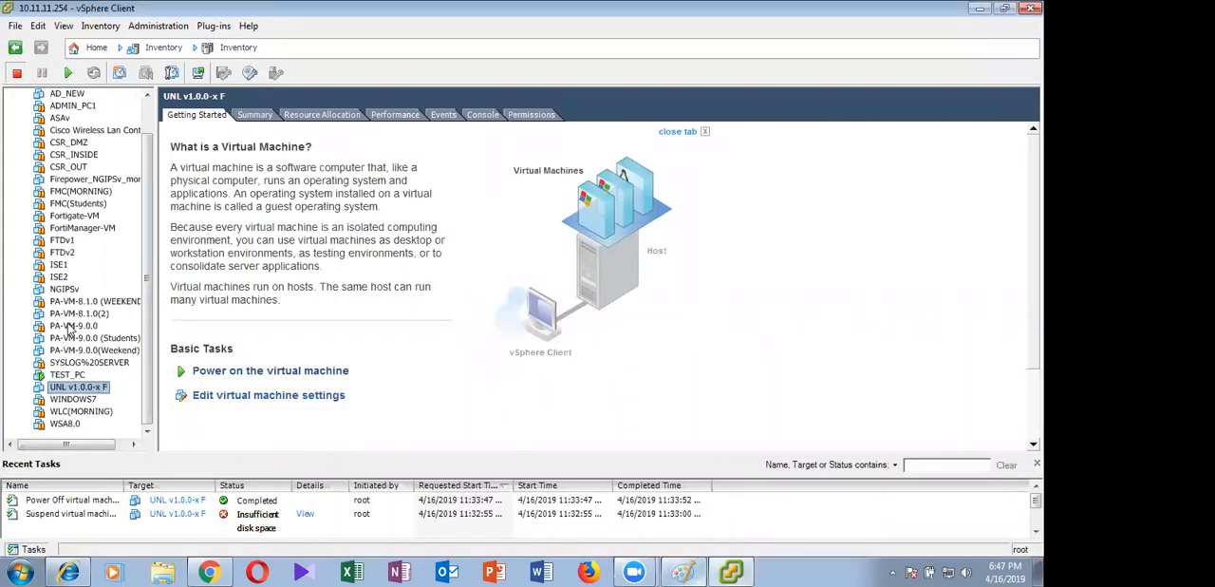
Back in the vSphere Client, delete the PA-VM-8.1.0(2) virtual machine from disk
drag(99, 446, 113, 447)
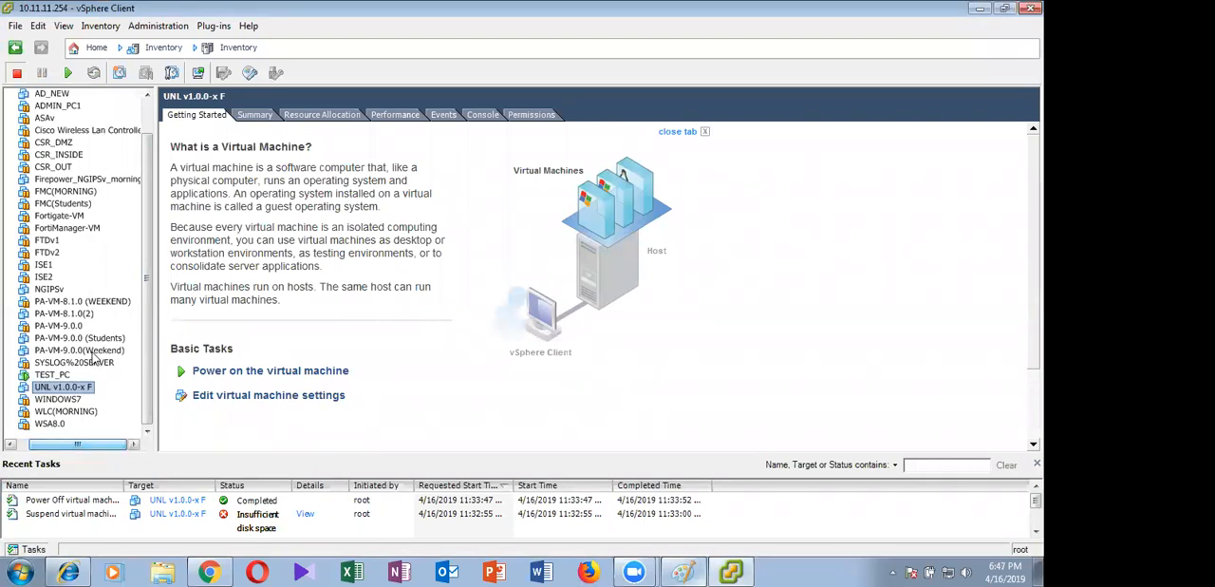
right_click(81, 314)
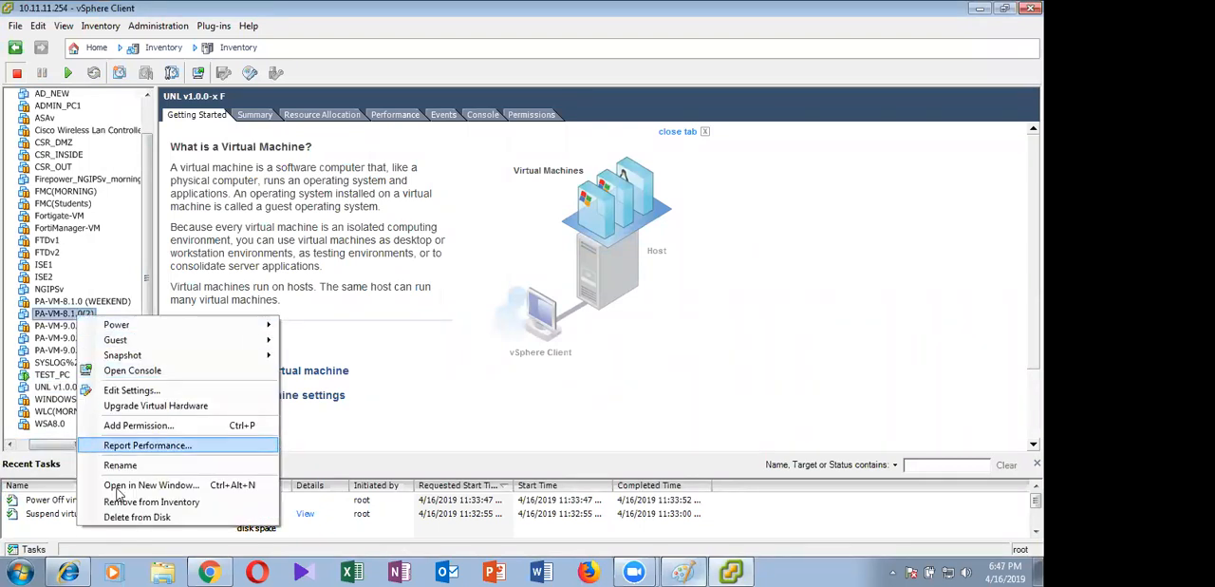
click(124, 517)
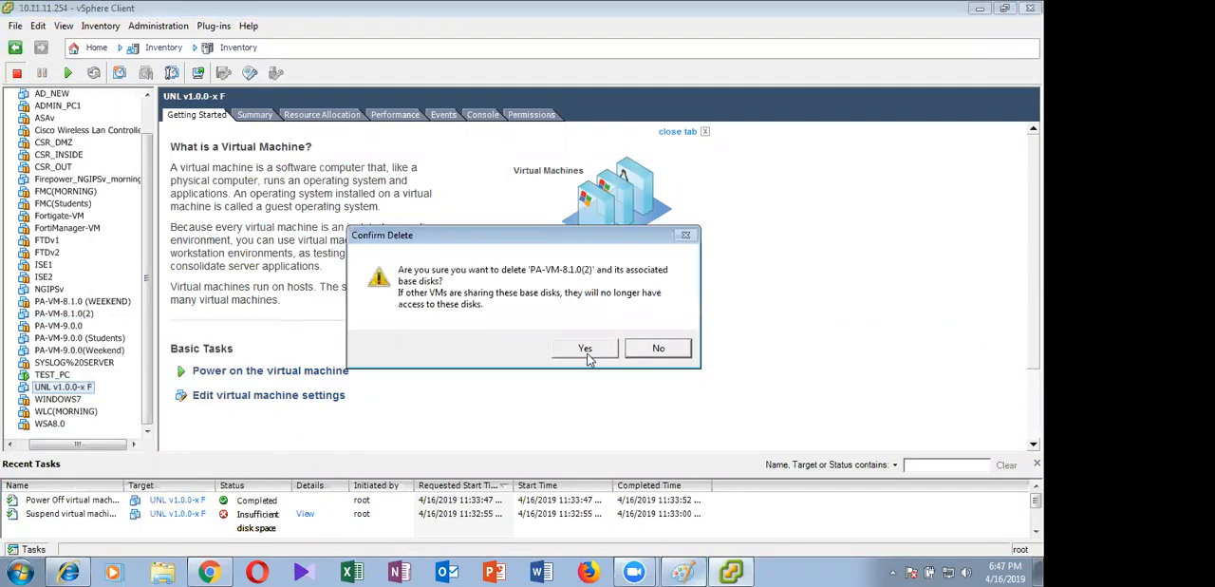
click(585, 349)
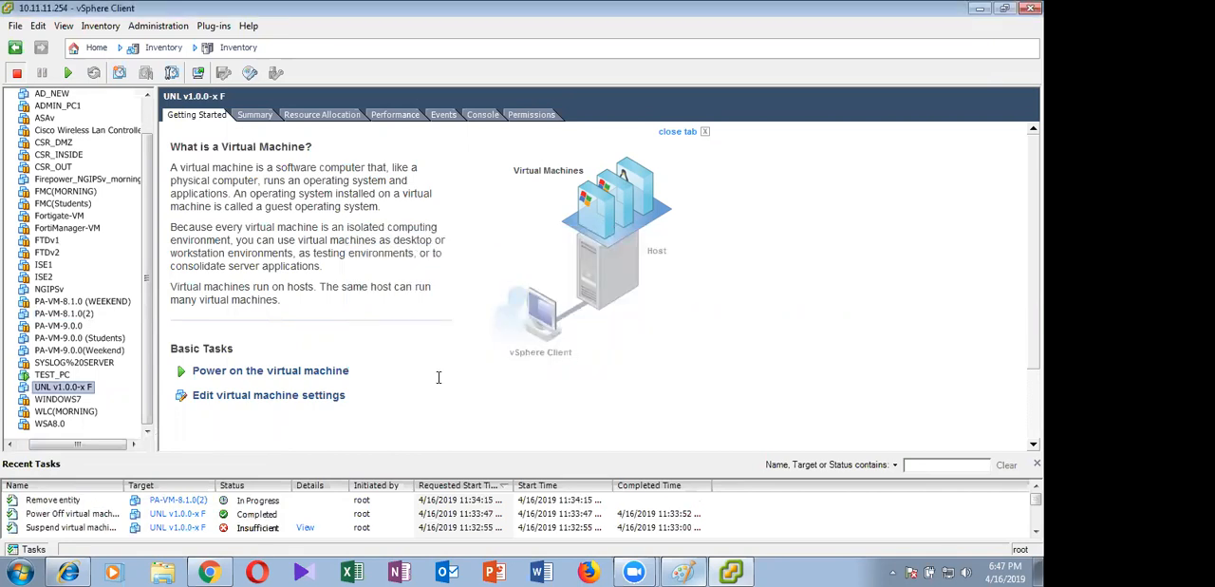
Delete the PA-VM-9.0.0(Weekend) and PA-VM-9.0.0 virtual machines from disk
click(84, 351)
right_click(88, 359)
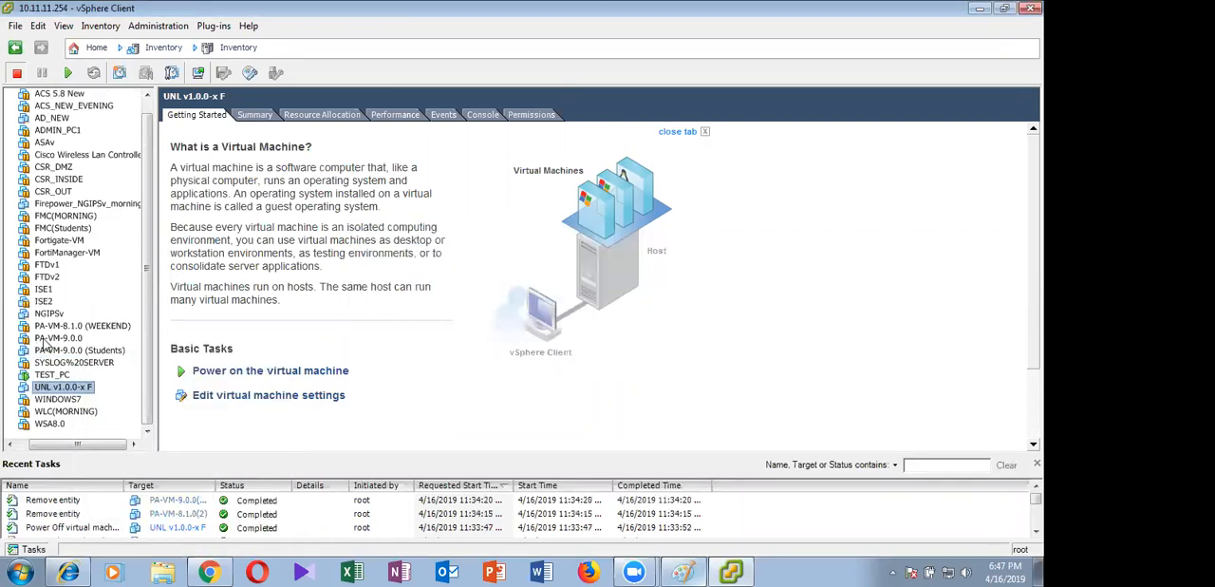
right_click(42, 342)
click(114, 529)
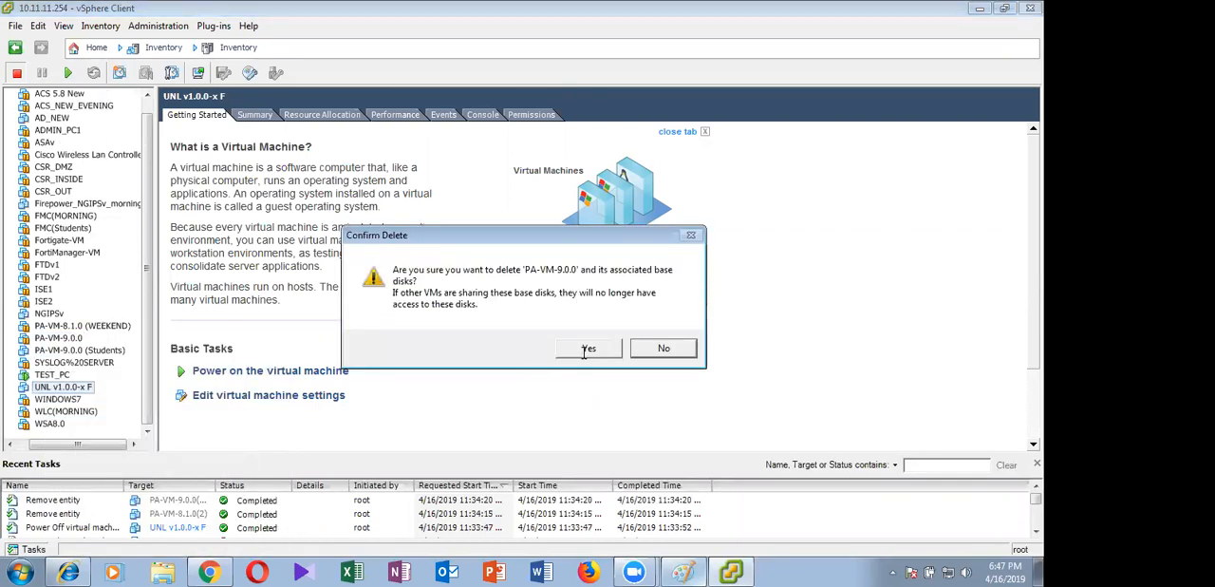
click(585, 349)
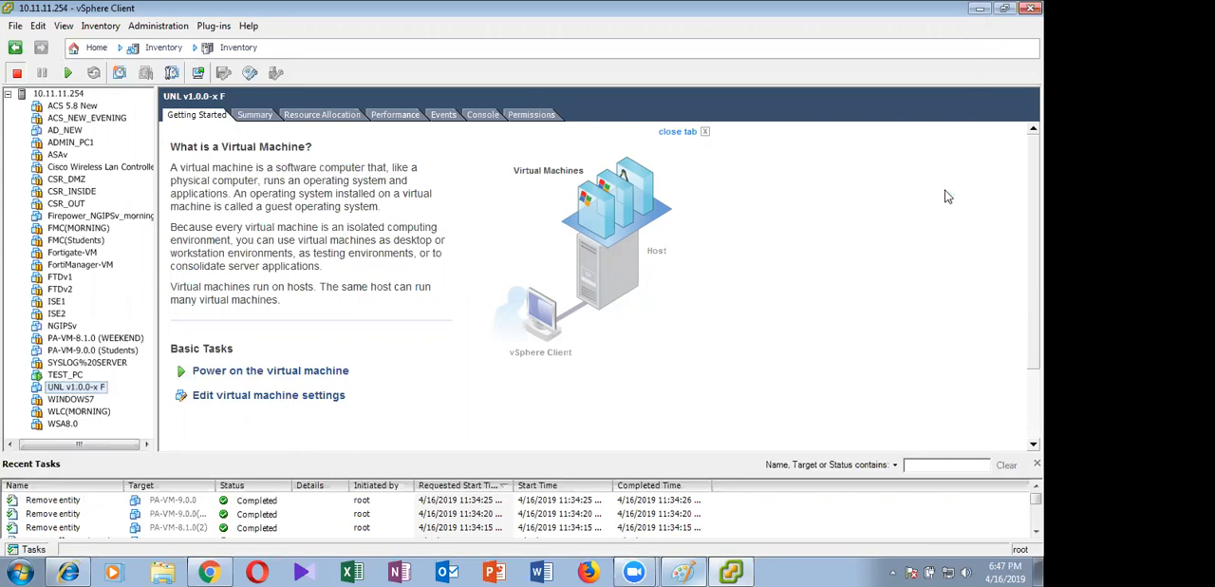
Check the Palo Alto Final Folder for the firewall images, then start deploying an OVF template and browse for its source file
click(979, 8)
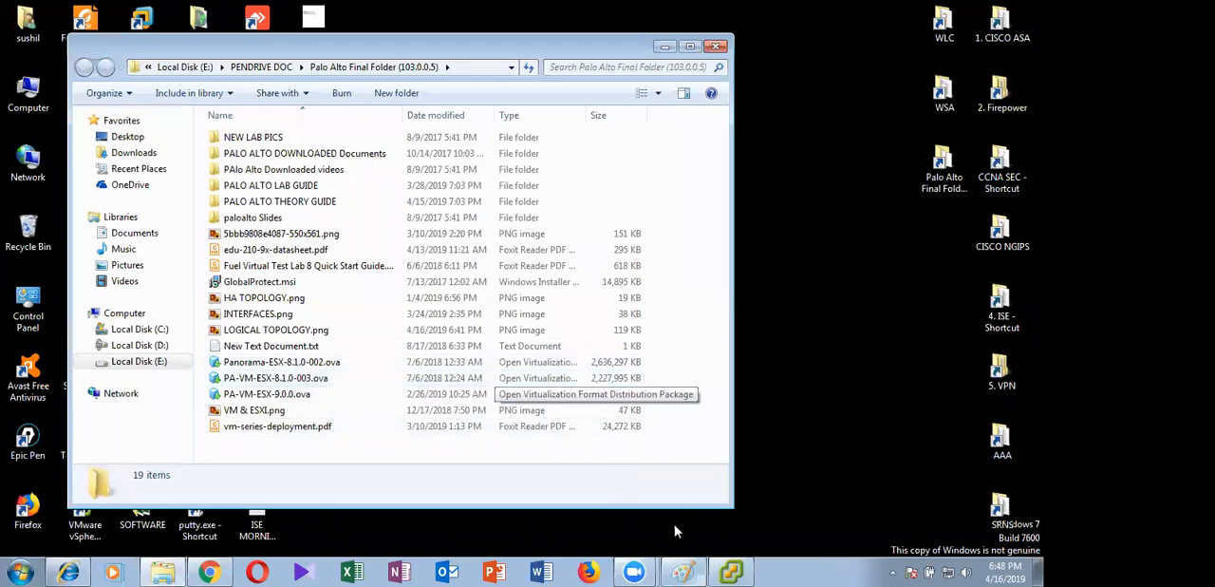
click(729, 570)
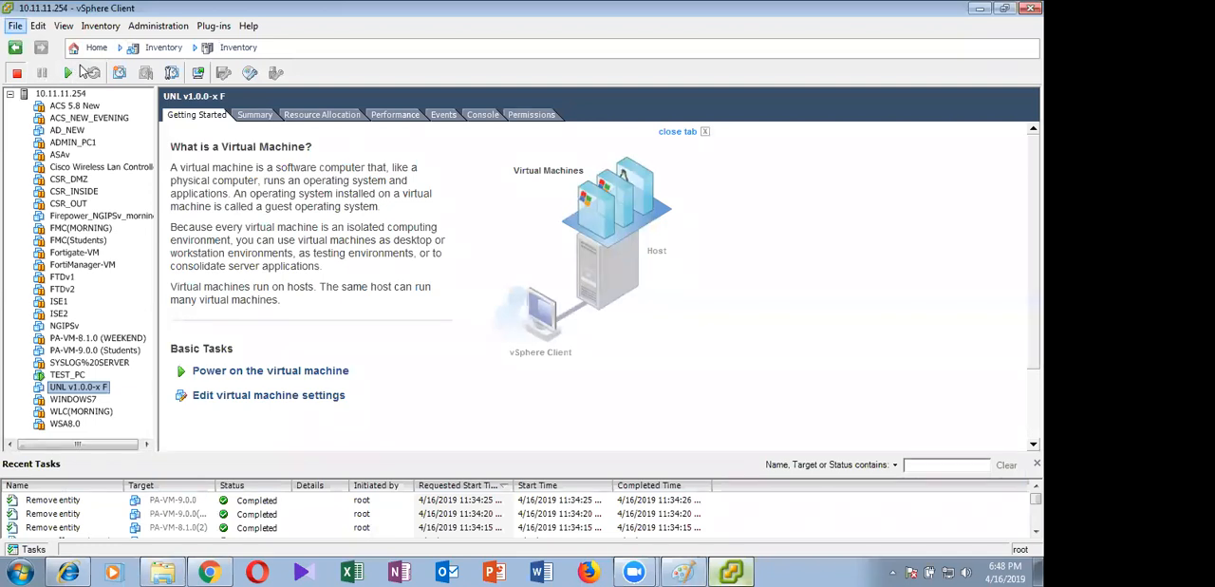
click(15, 26)
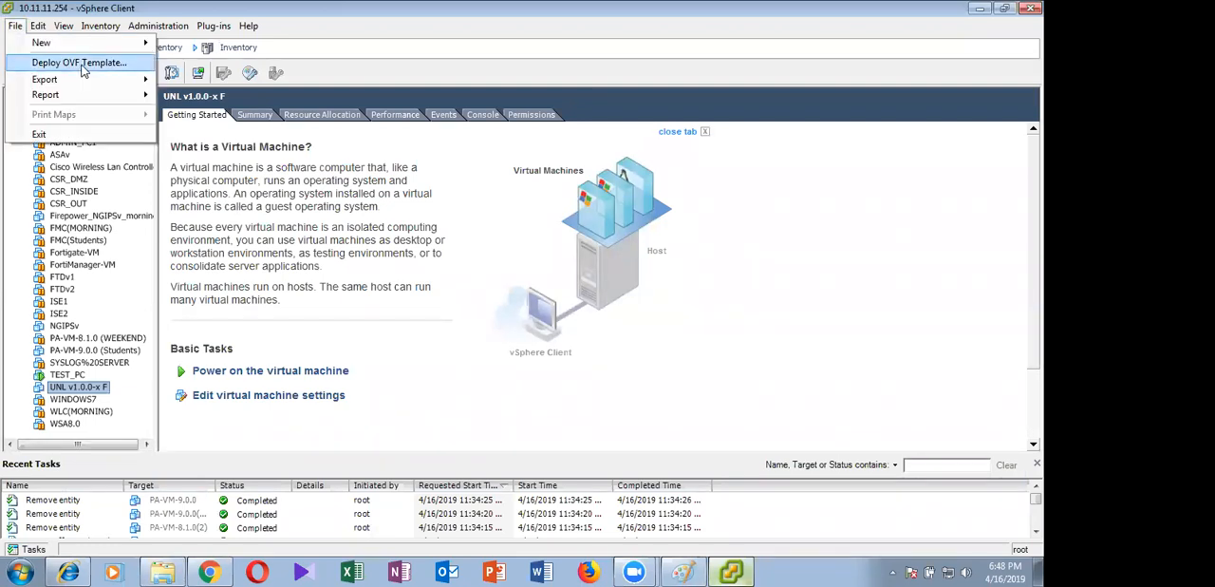
click(83, 64)
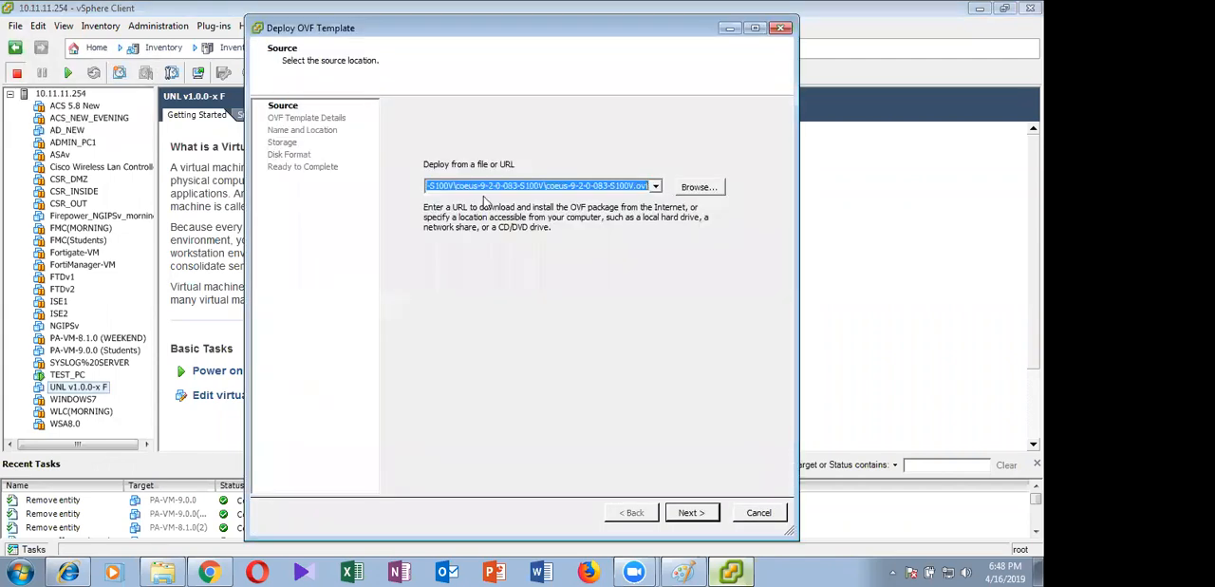
click(688, 190)
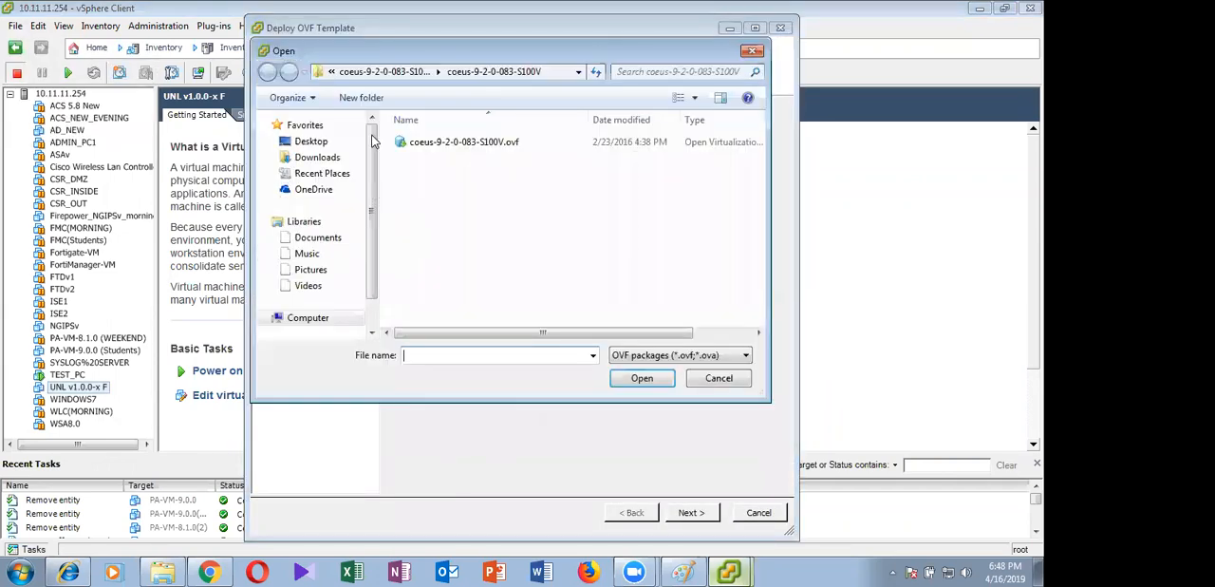
Choose PA-VM-ESX-8.1.0-003.ova from the Palo Alto Final Folder (103.0.0.5) as the source and load its template details
scroll(375, 197, down, 2)
scroll(323, 161, up, 2)
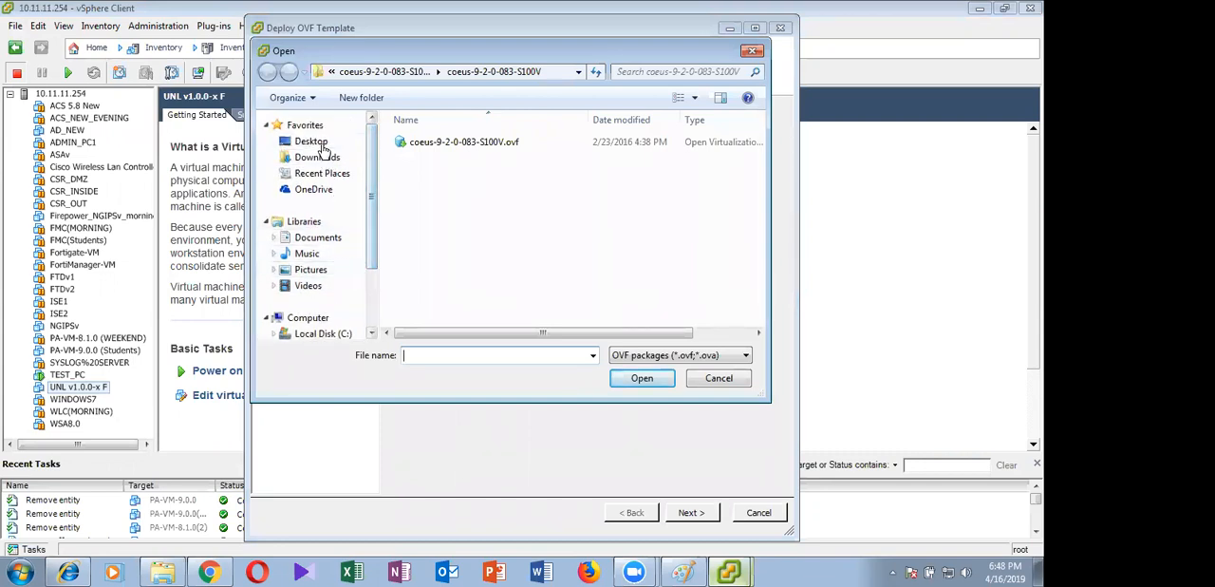
click(312, 140)
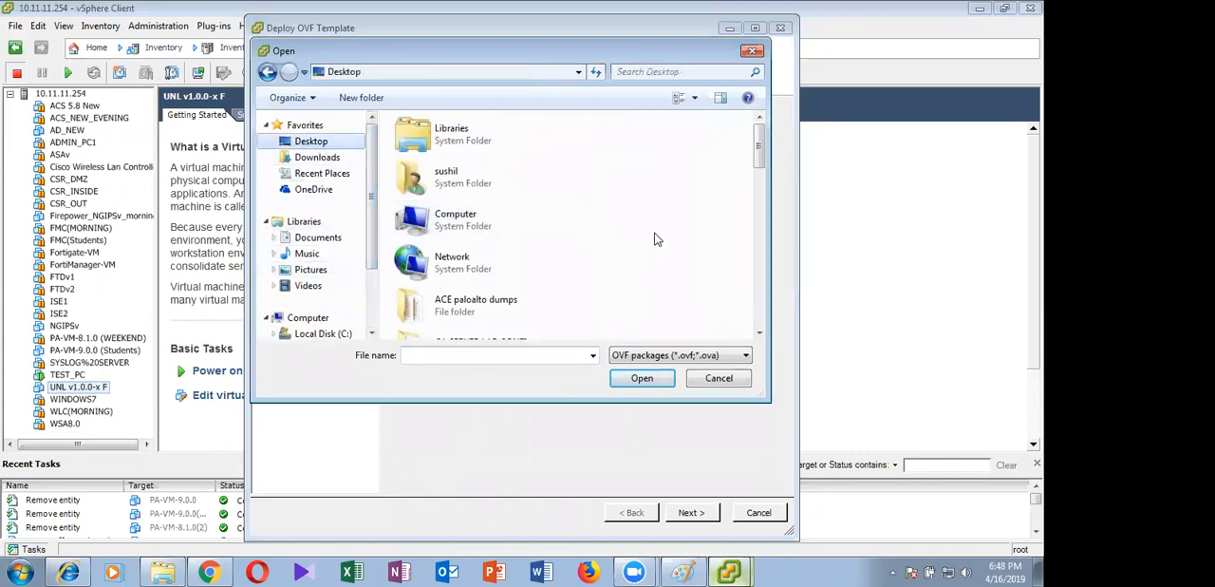
scroll(655, 238, down, 3)
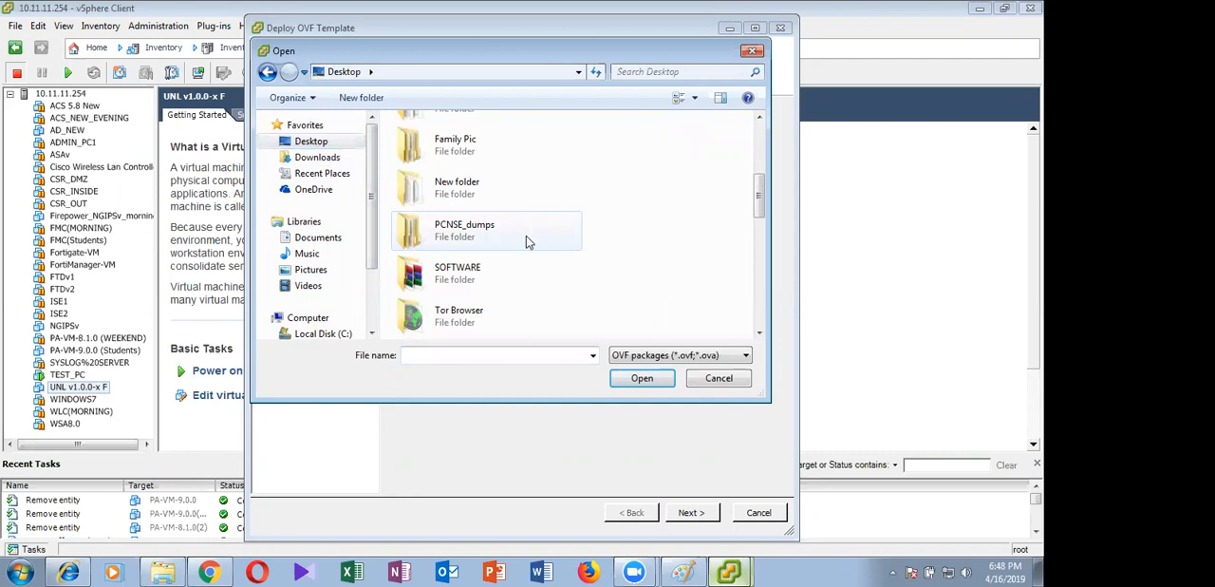
scroll(499, 271, down, 3)
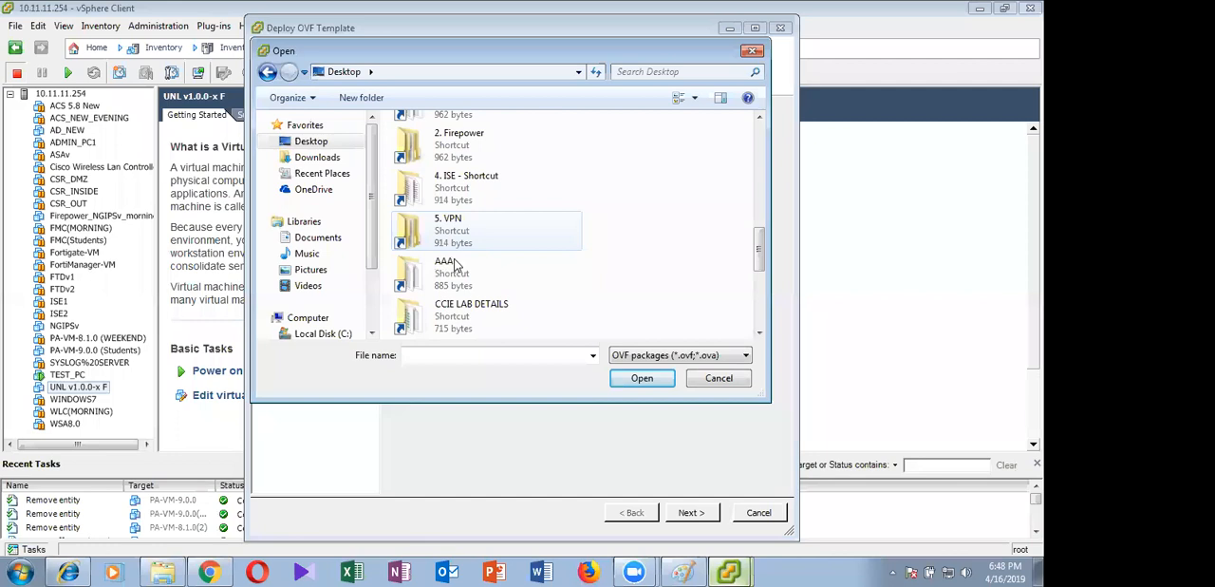
double_click(454, 263)
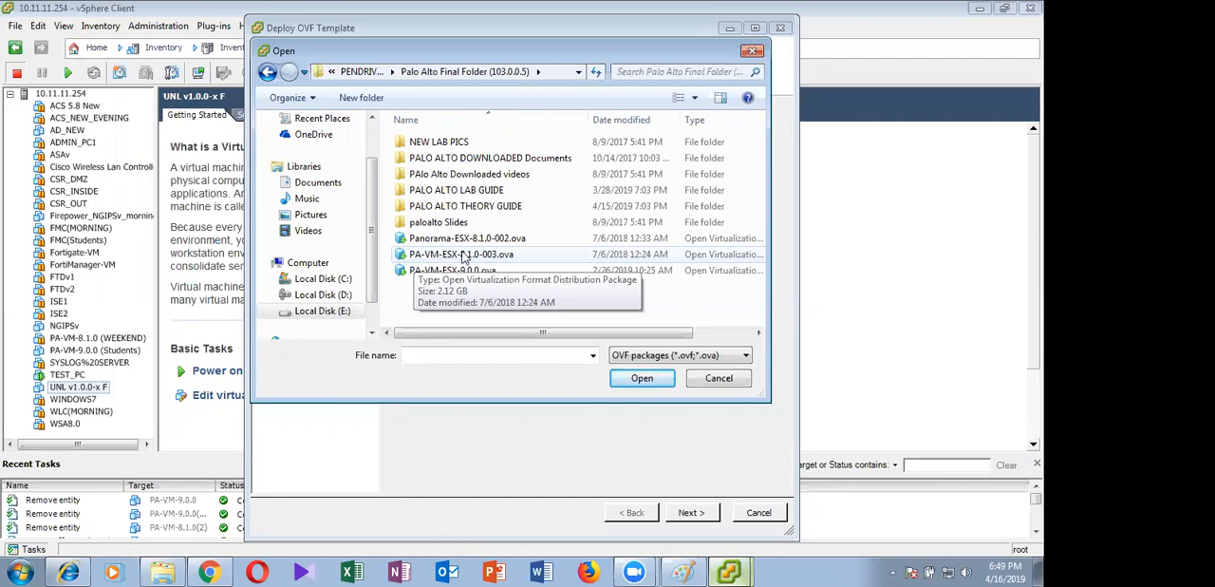
click(598, 309)
click(641, 378)
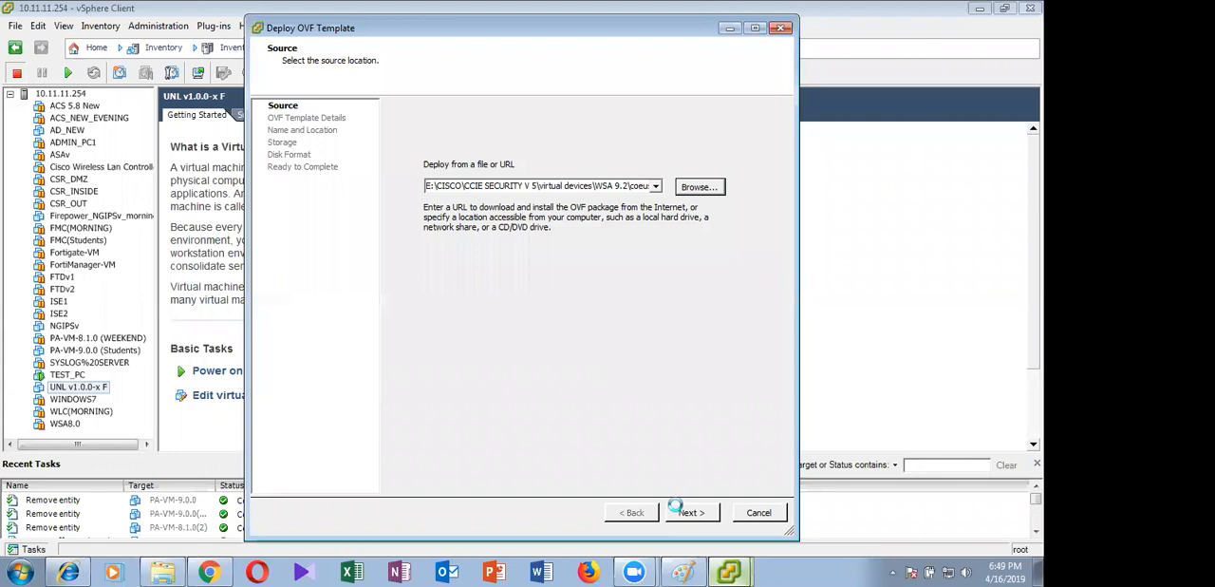
click(689, 512)
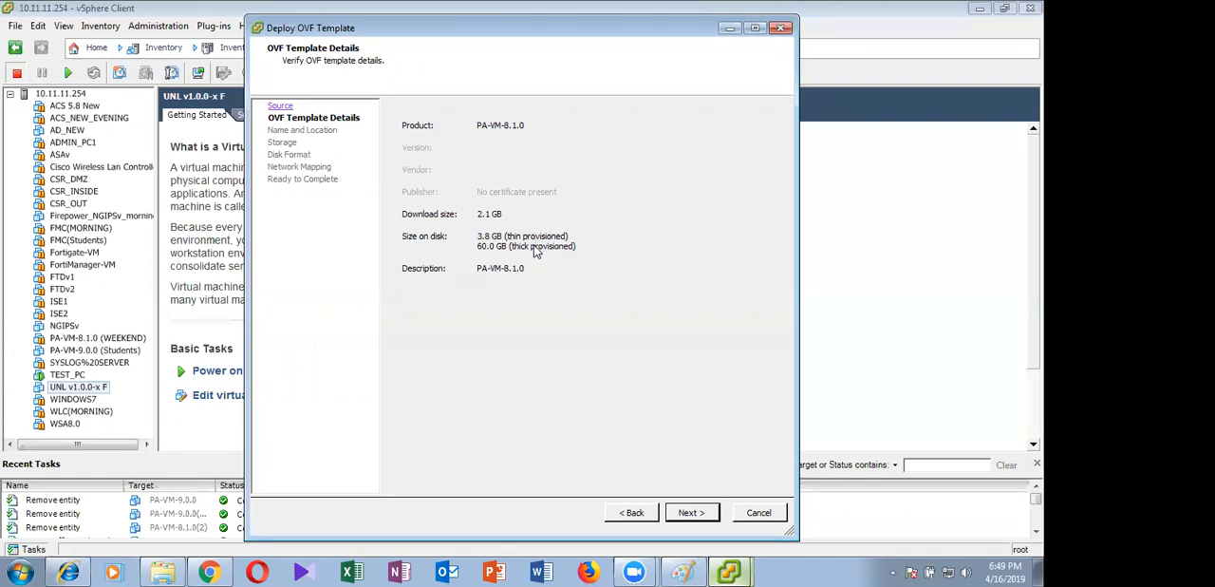
Name the deployed virtual machine PA-VM-8.1.0(WEEKDAYS) and select DISK2 as its storage
click(686, 510)
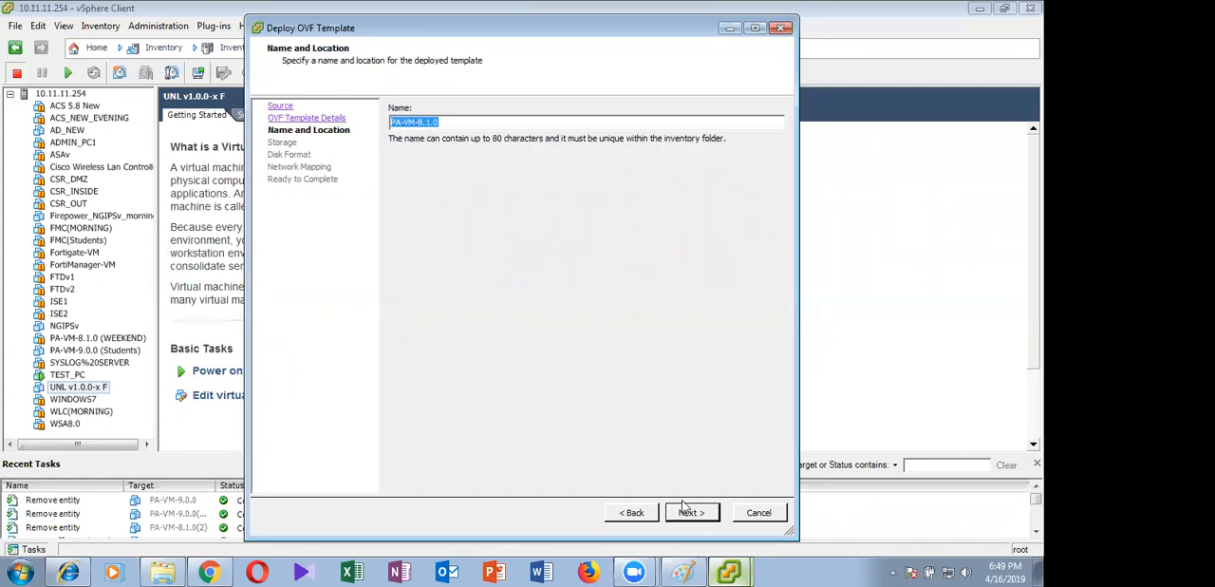
click(459, 125)
text(()
text(MORNING))
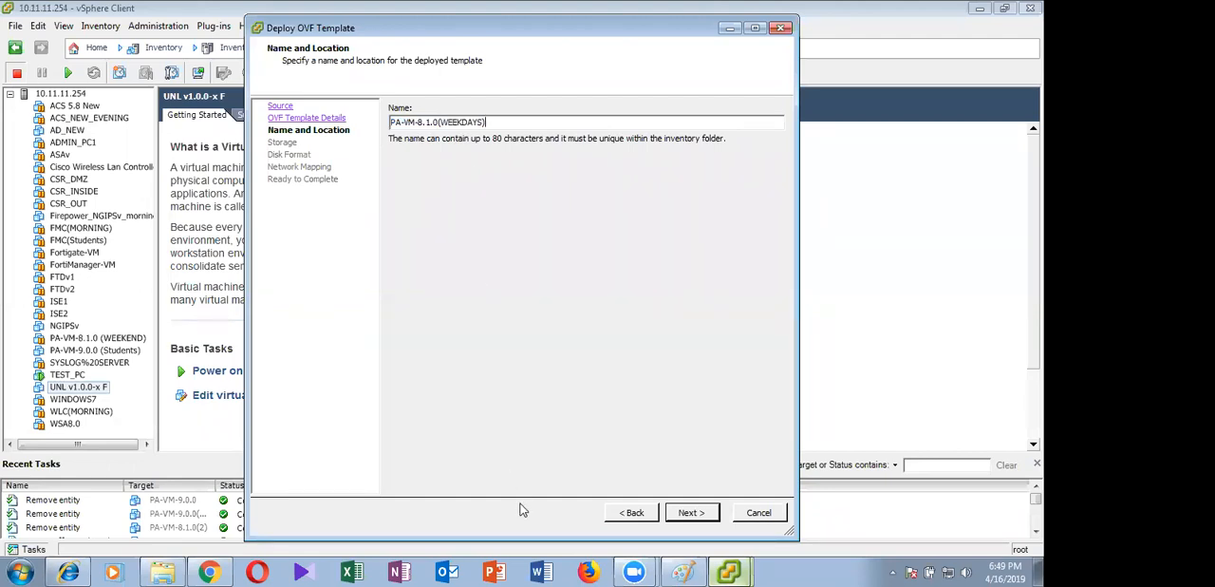
key(Return)
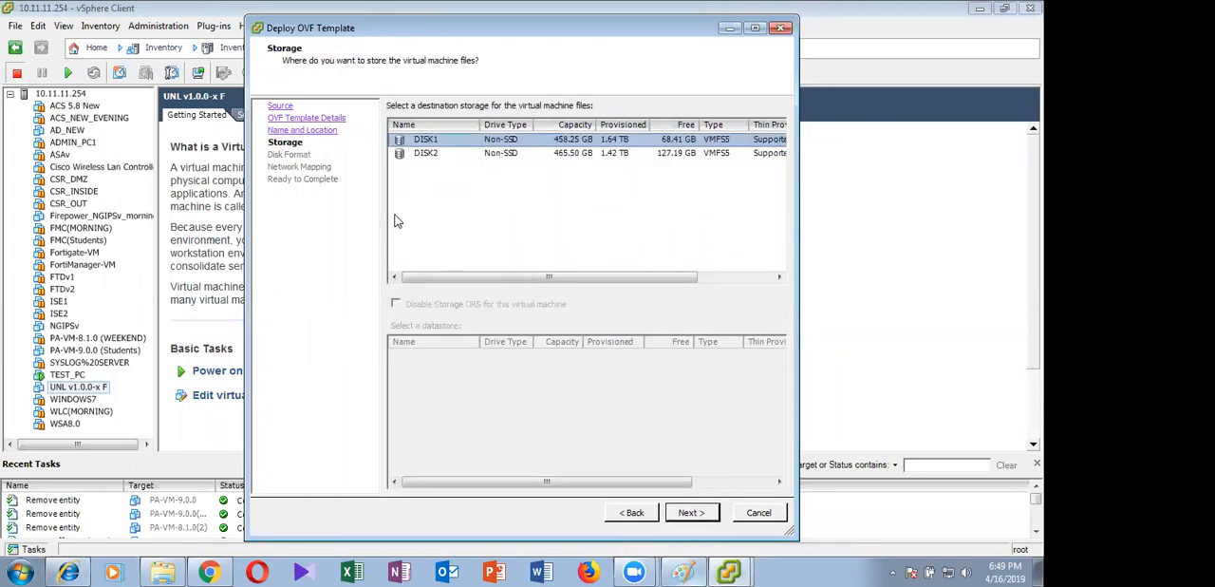
key(Down)
click(693, 512)
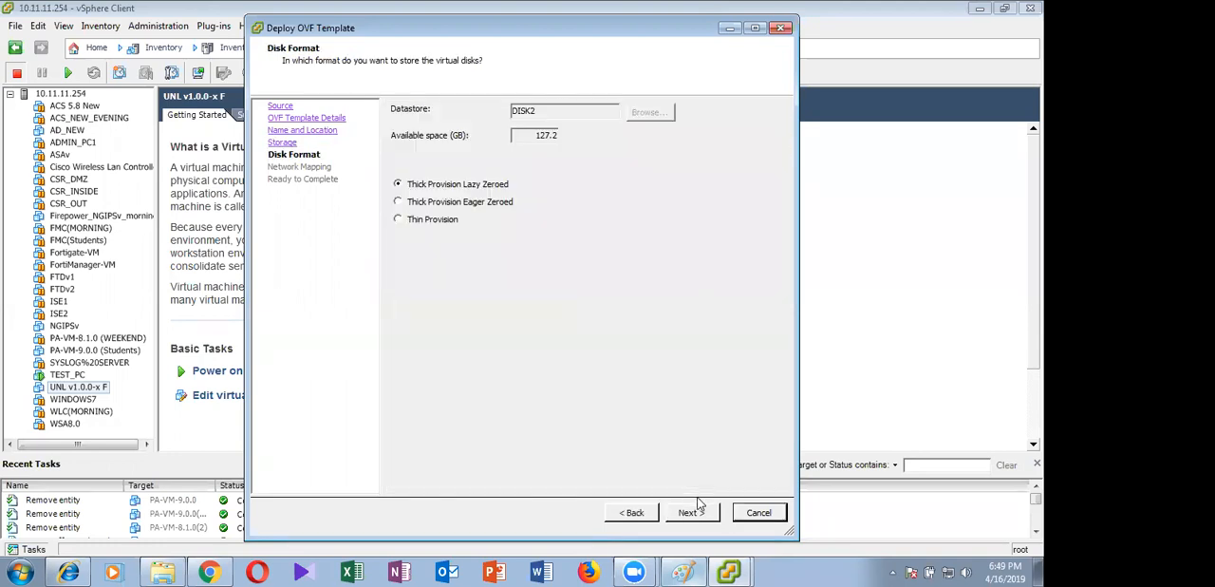
Start deploying the virtual machine with Thin Provision disks and VM Network mapped to OUTSIDE/WAN
click(691, 512)
click(687, 511)
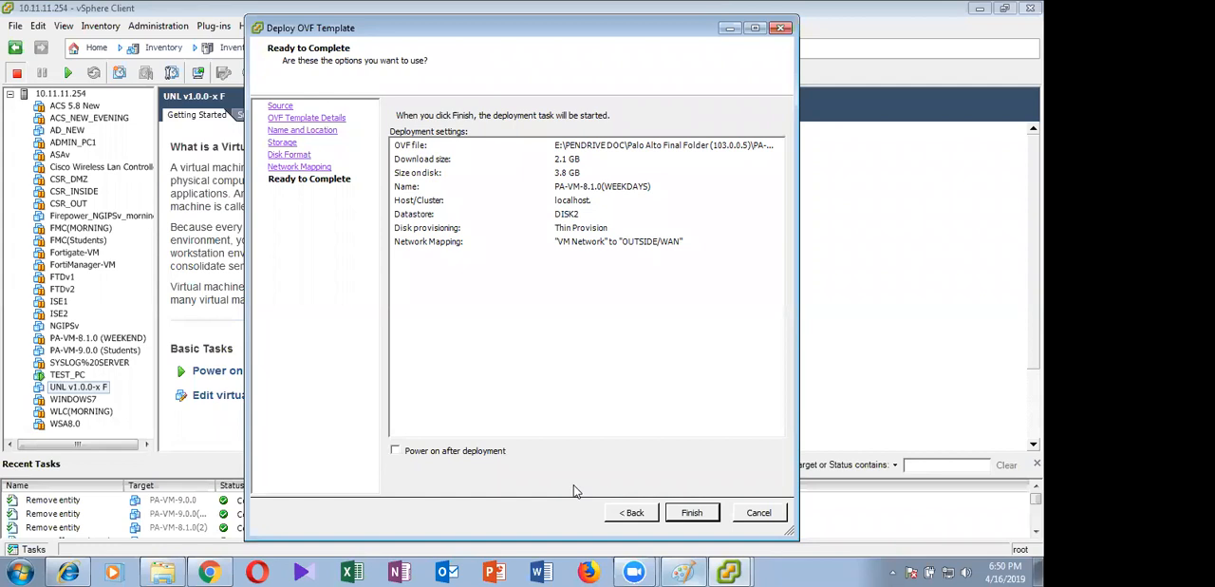
click(691, 512)
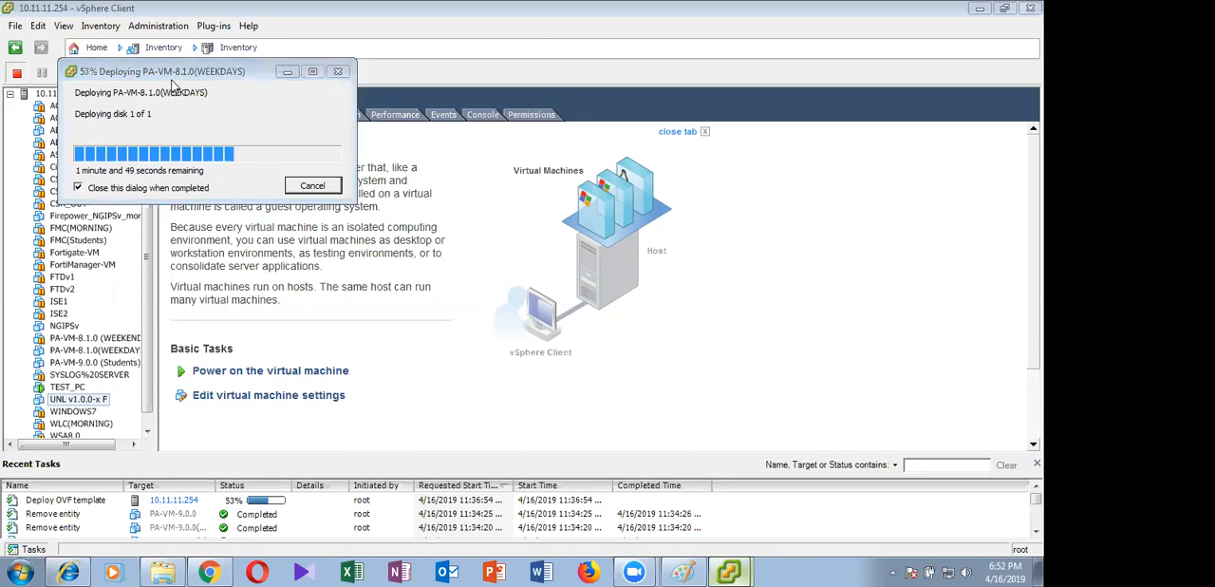
drag(176, 71, 436, 118)
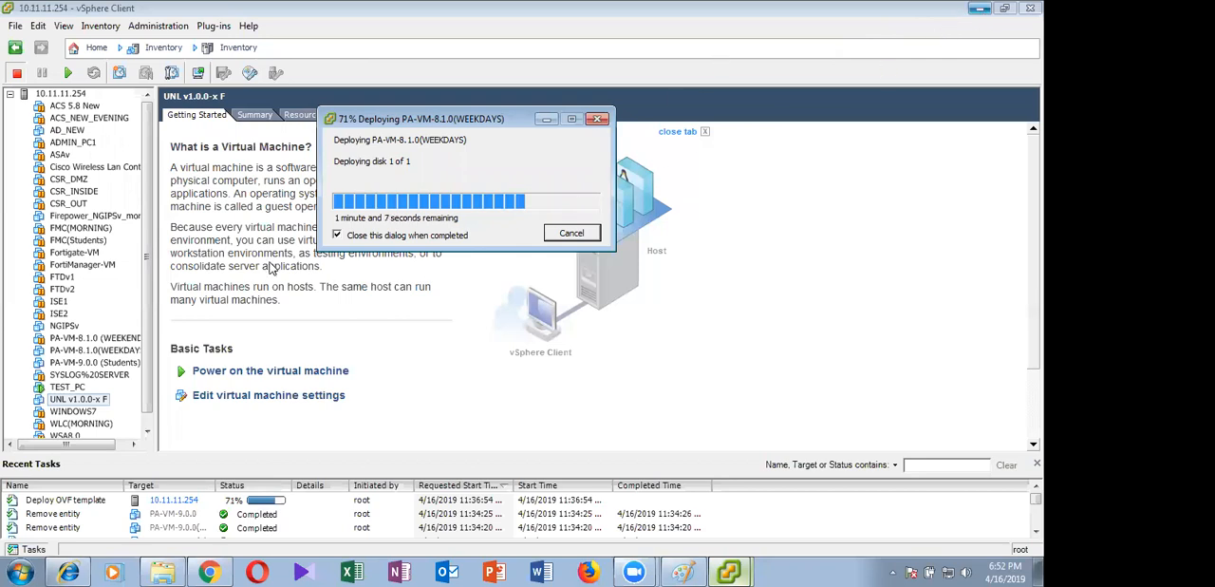
Switch to TeamViewer and start a remote control connection to the second saved partner ID
key(super+d)
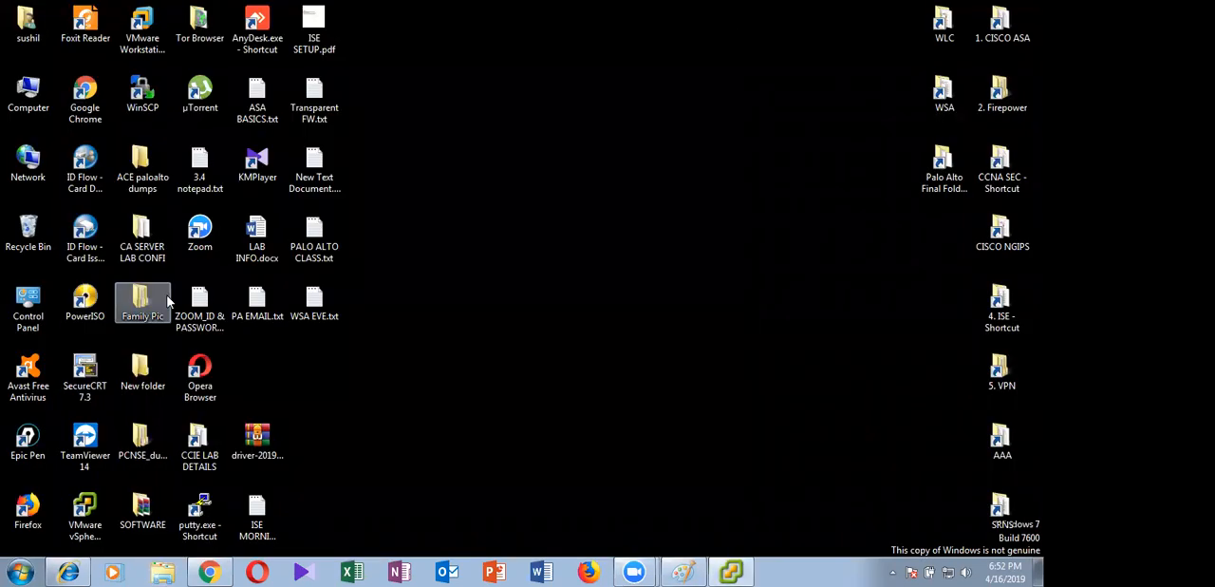
click(82, 463)
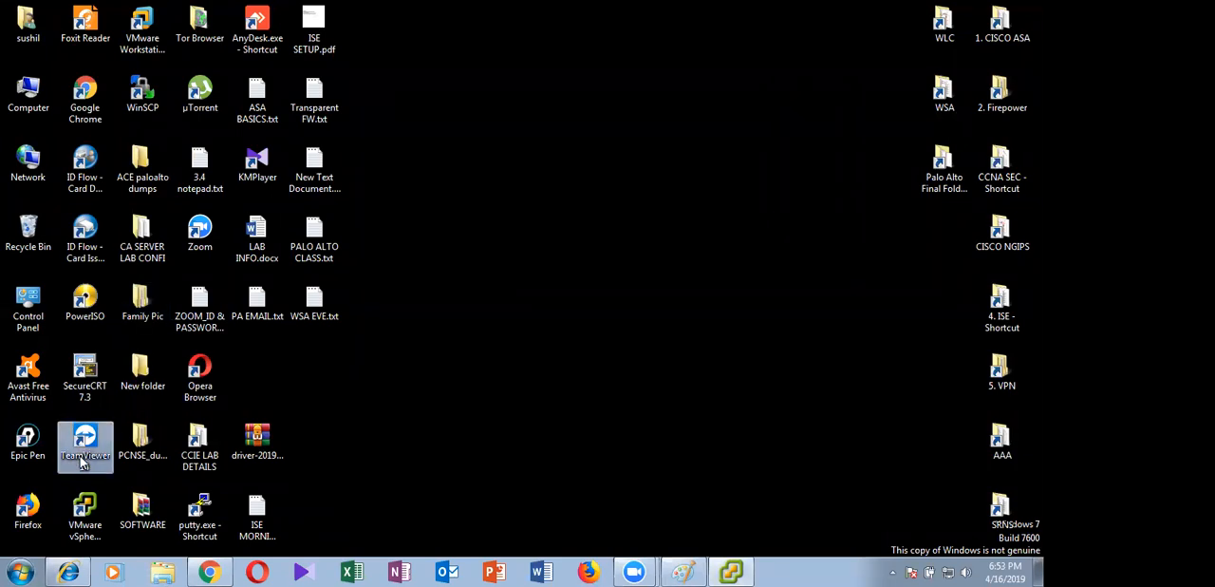
double_click(81, 463)
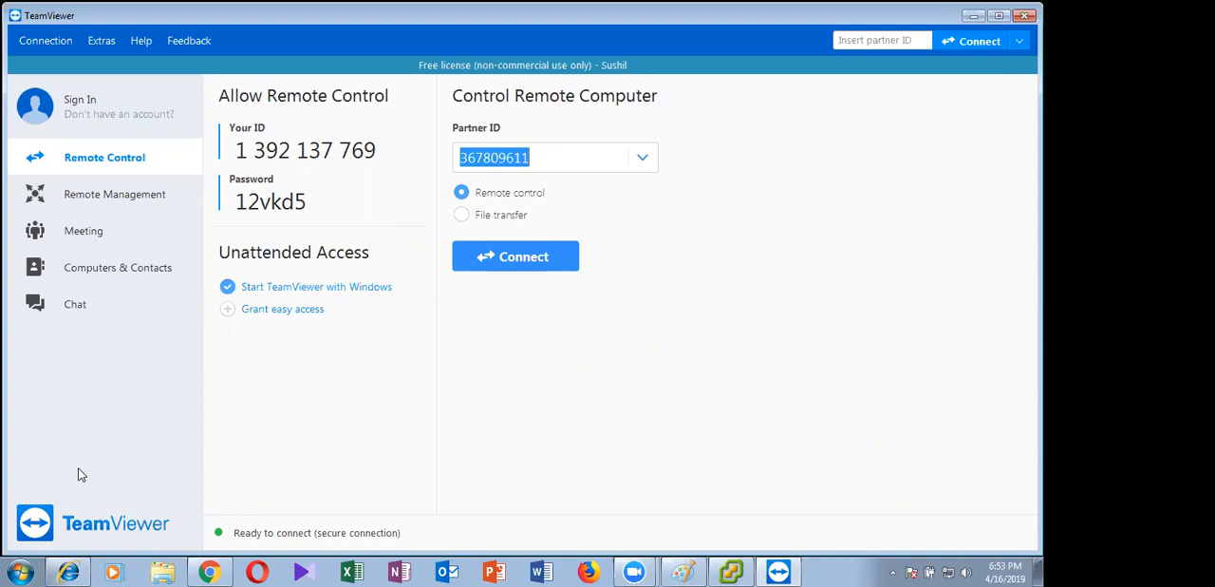
click(646, 155)
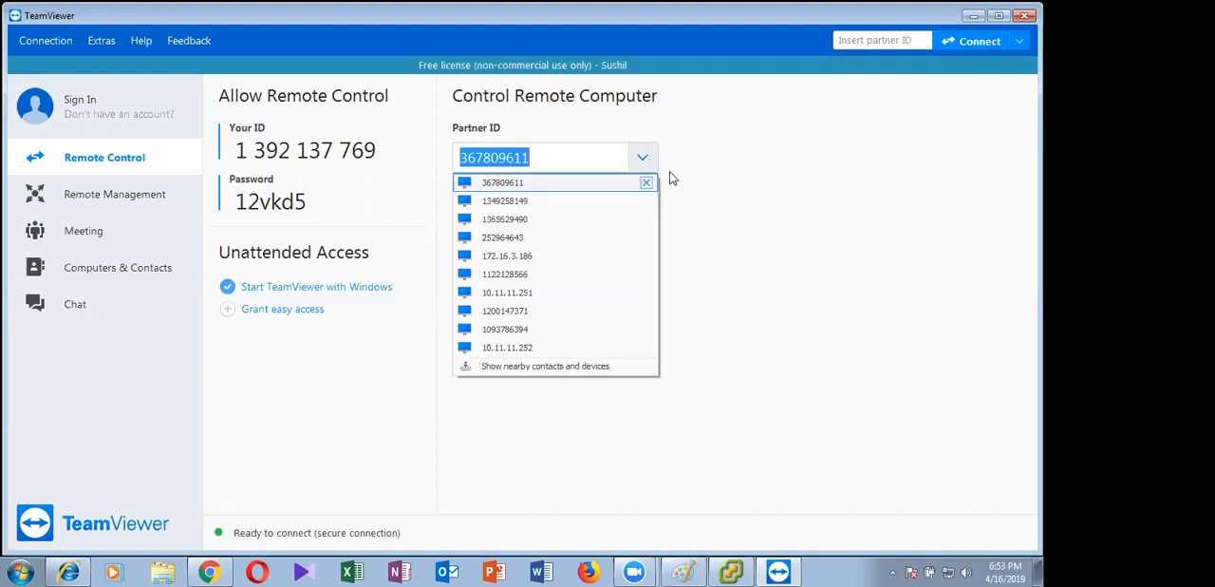
click(527, 206)
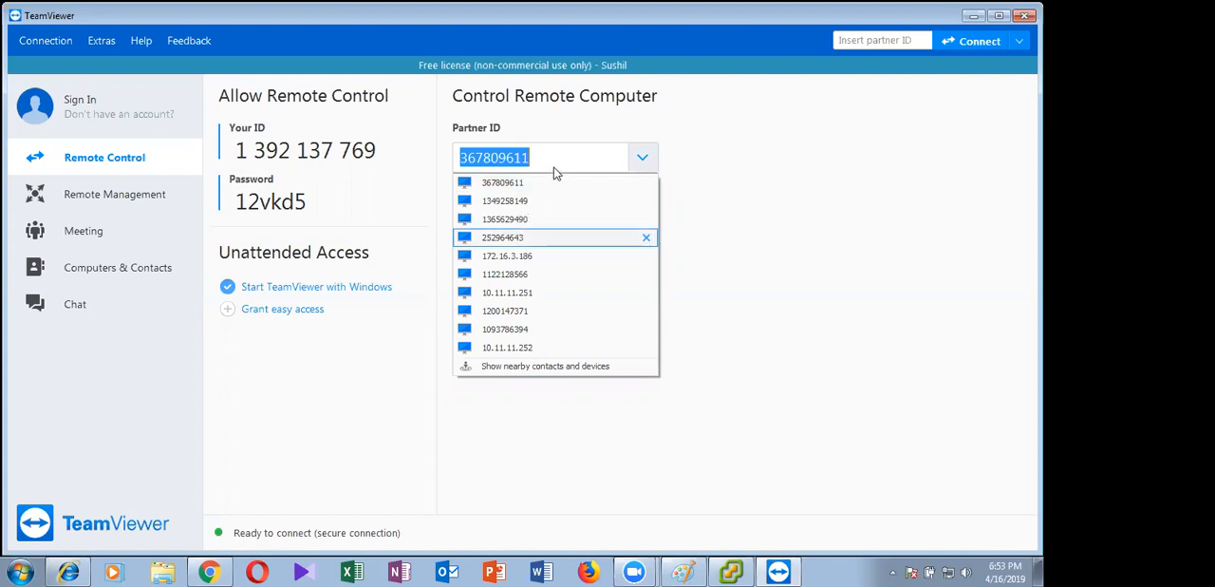
drag(566, 157, 464, 156)
drag(578, 164, 367, 190)
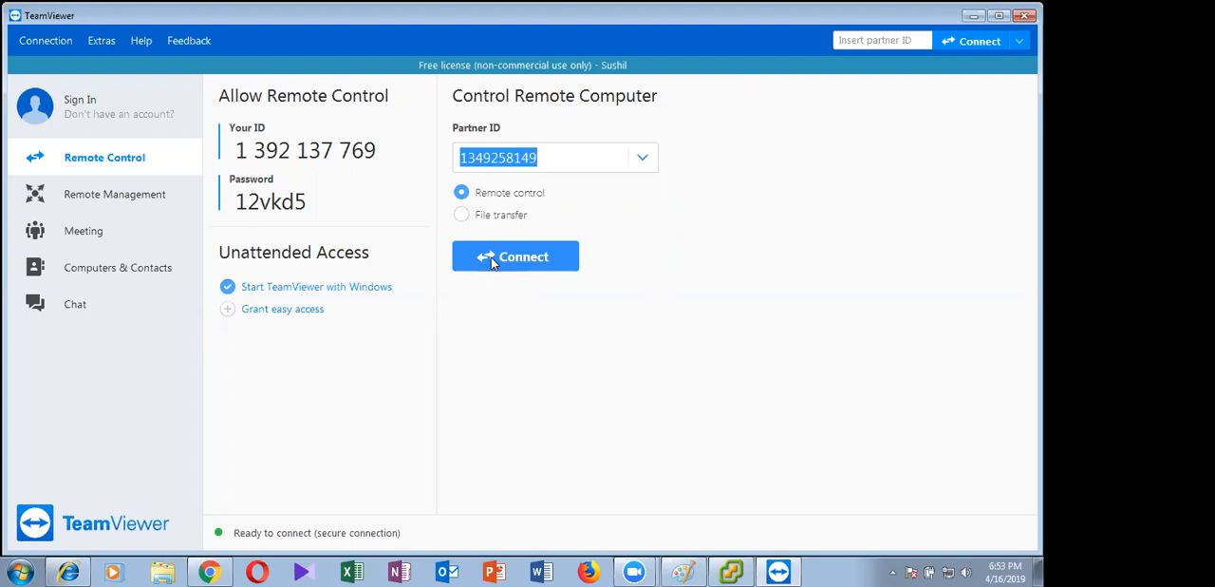
click(491, 258)
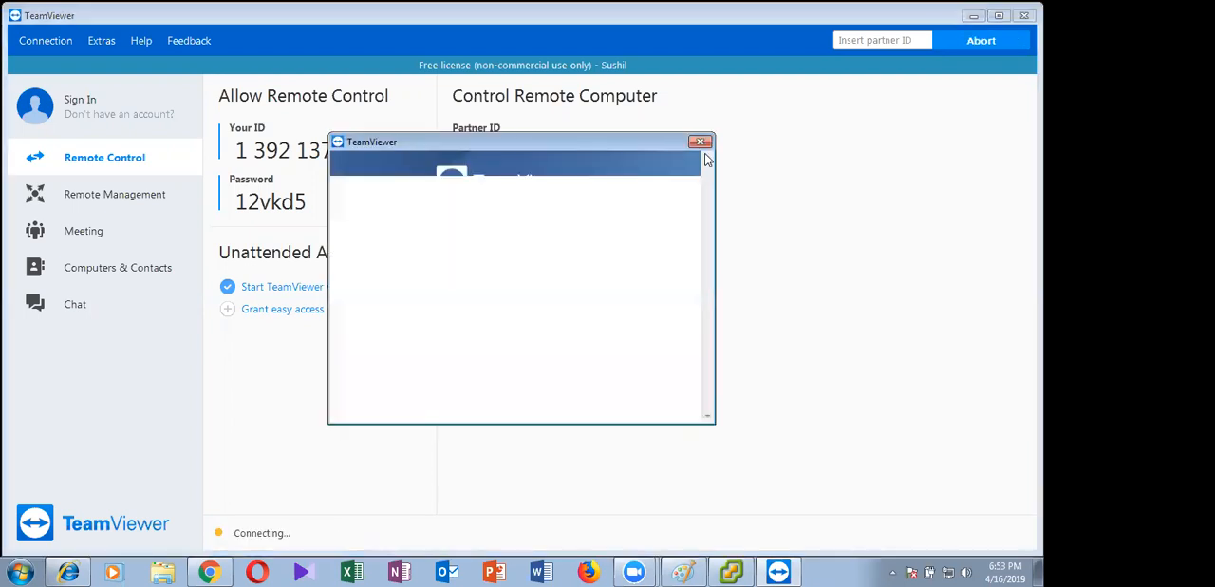
click(699, 150)
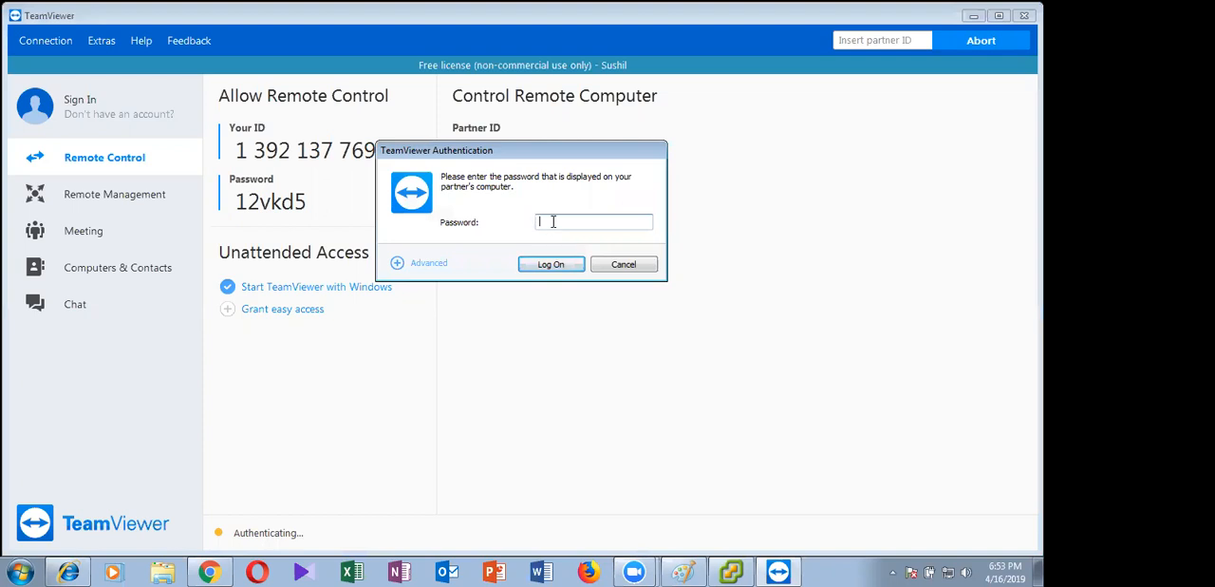
Log on to the remote computer with the partner's session password and collapse the remote session toolbar
text(*******)
key(Return)
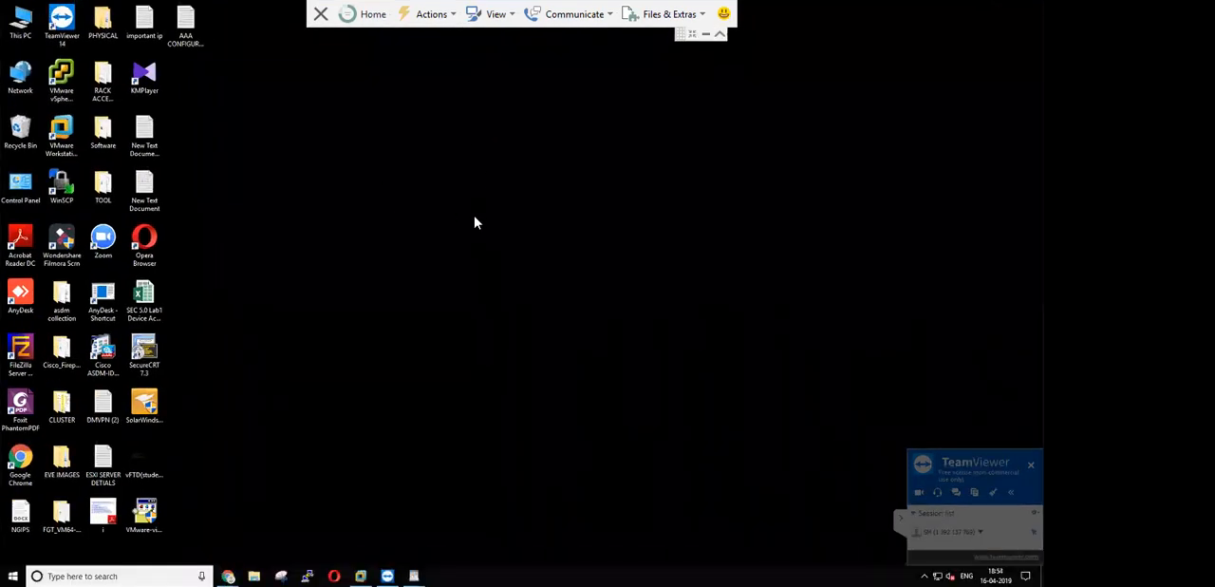
click(720, 35)
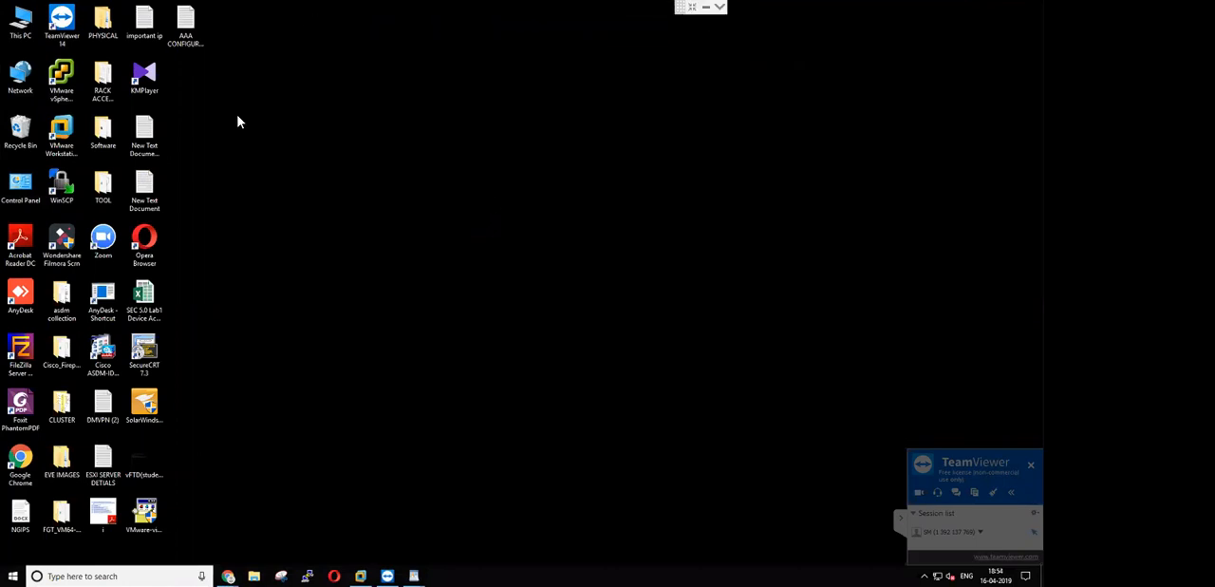
Open the vSphere Client on the remote desktop and enter user name root and the account password for host 10.11.11.254
double_click(67, 91)
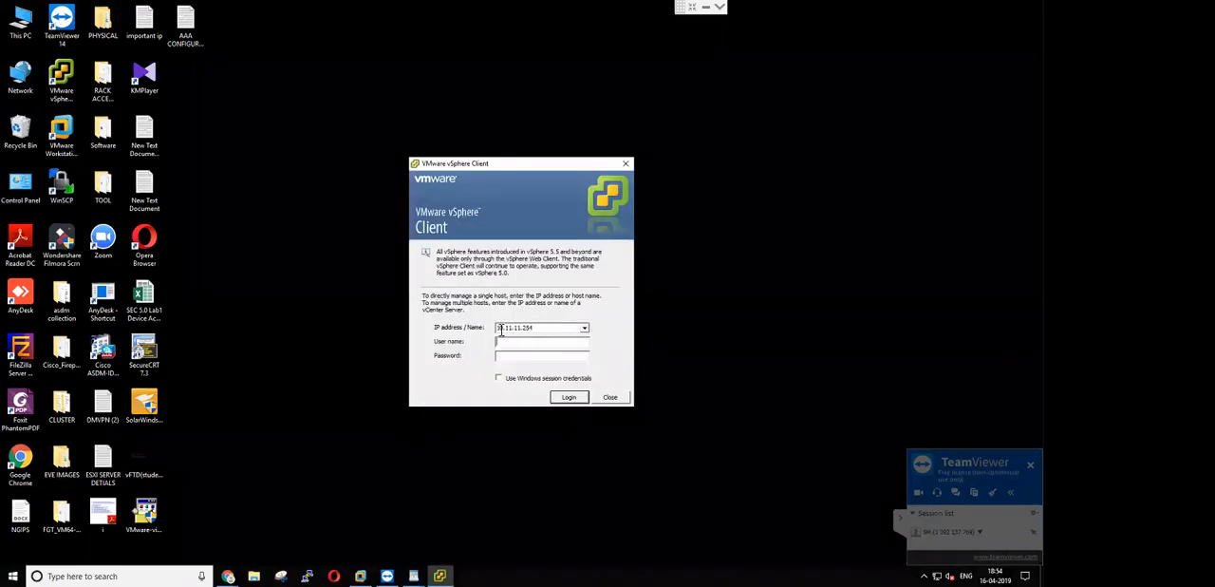
text(root)
key(Tab)
text(********)
Review the ESXi login details in the ESXI SERVER DETIALS note, close it and log in to the host
click(104, 471)
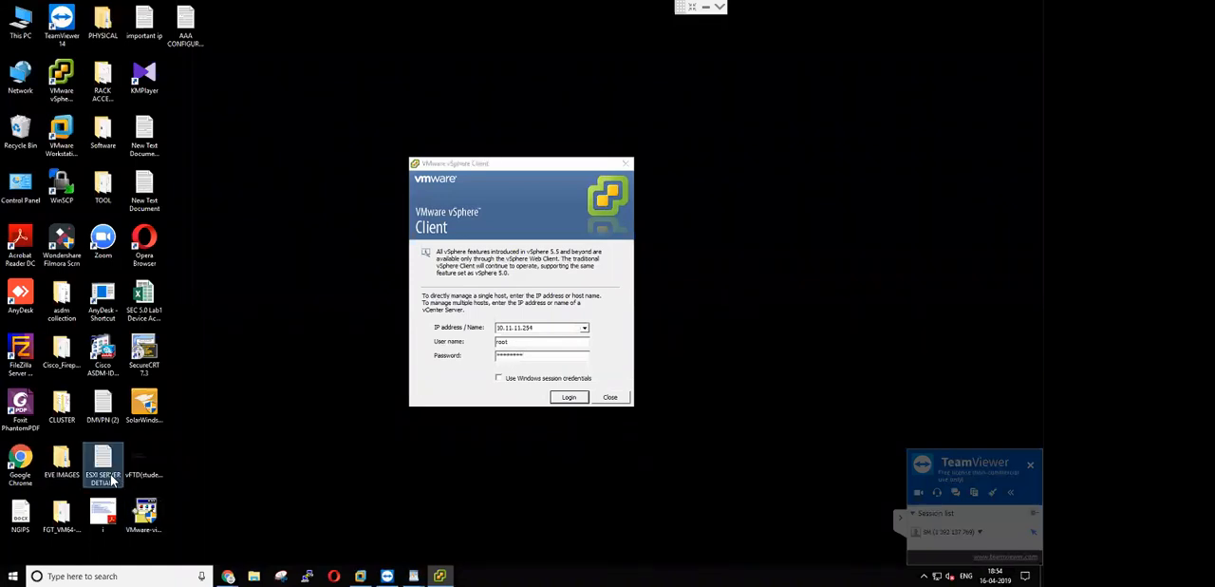
double_click(107, 471)
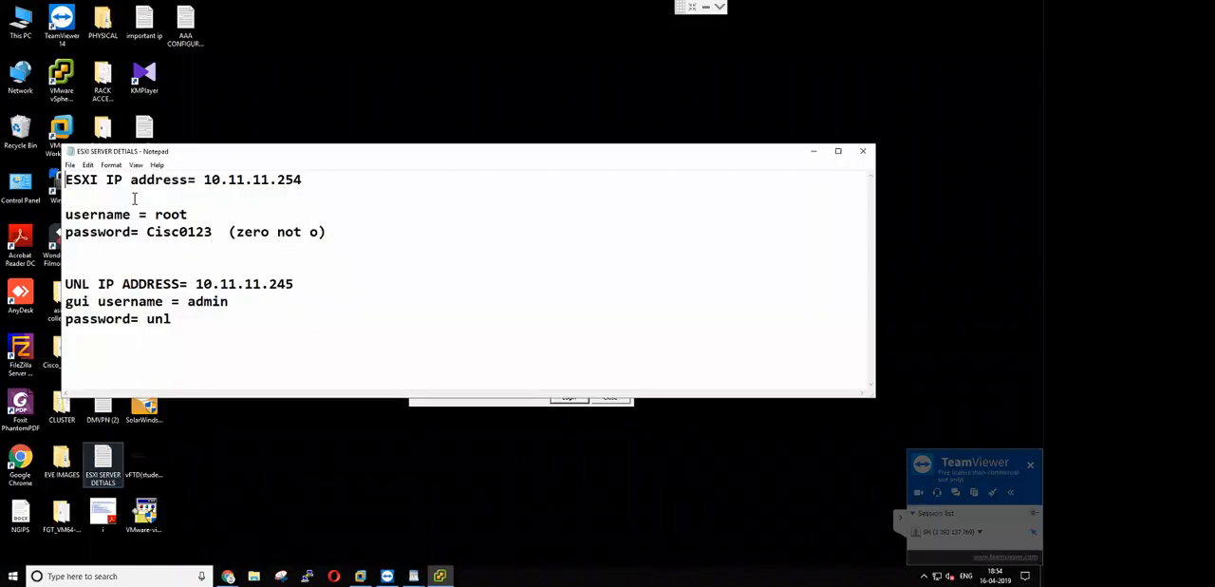
drag(334, 227, 94, 178)
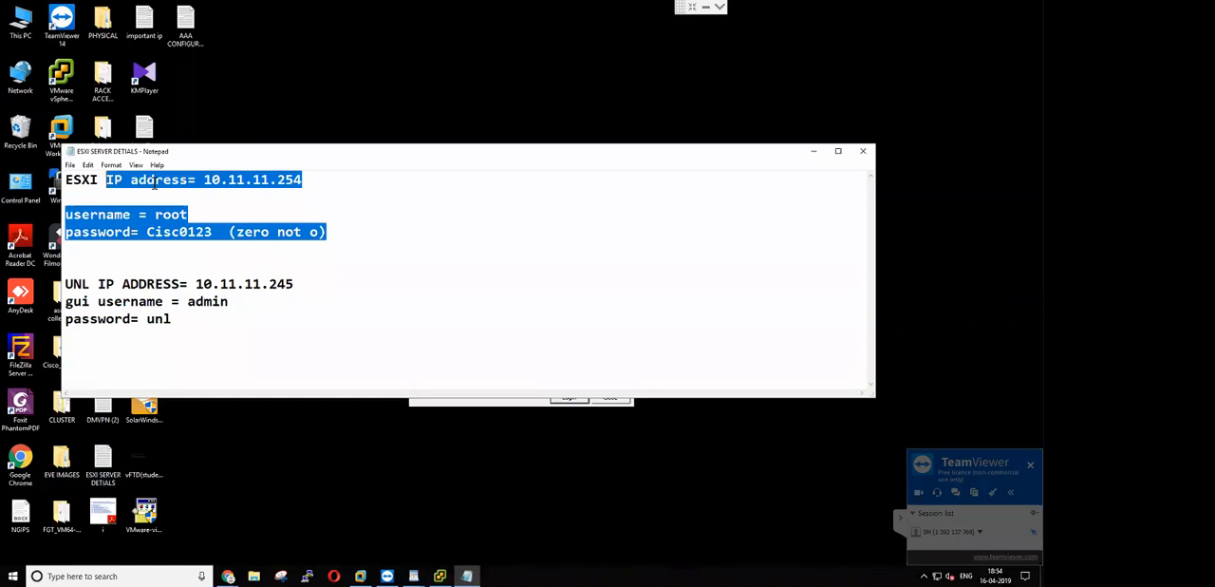
click(863, 151)
key(Return)
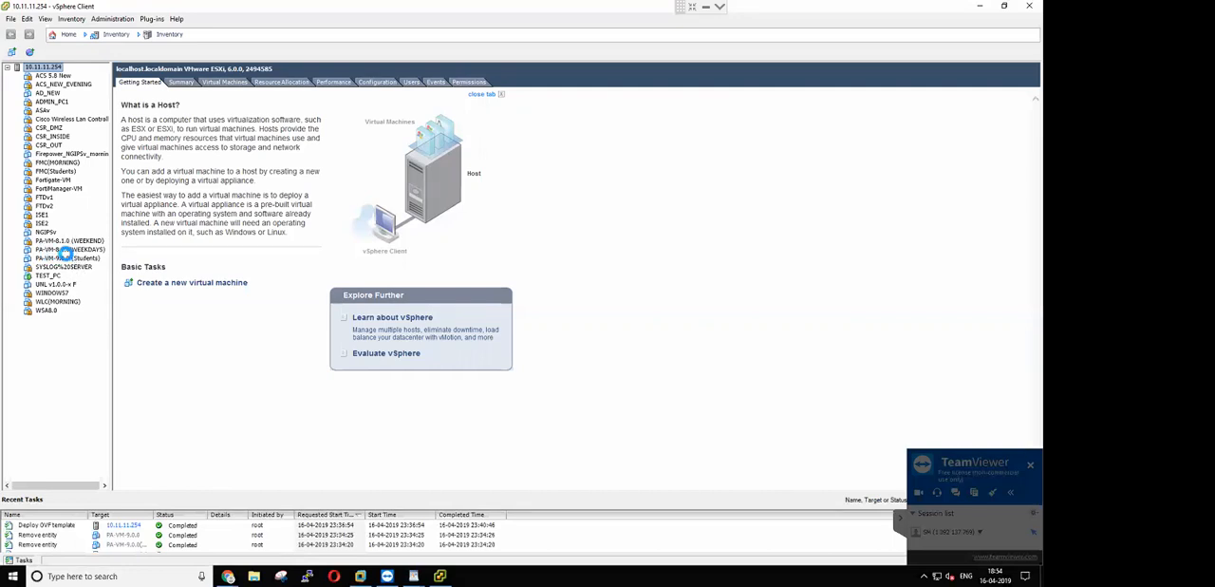
Examine PA-VM-8.1.0(WEEKDAYS) and PA-VM-9.0.0 (Students) on the remote computer, then close its vSphere Client
click(69, 250)
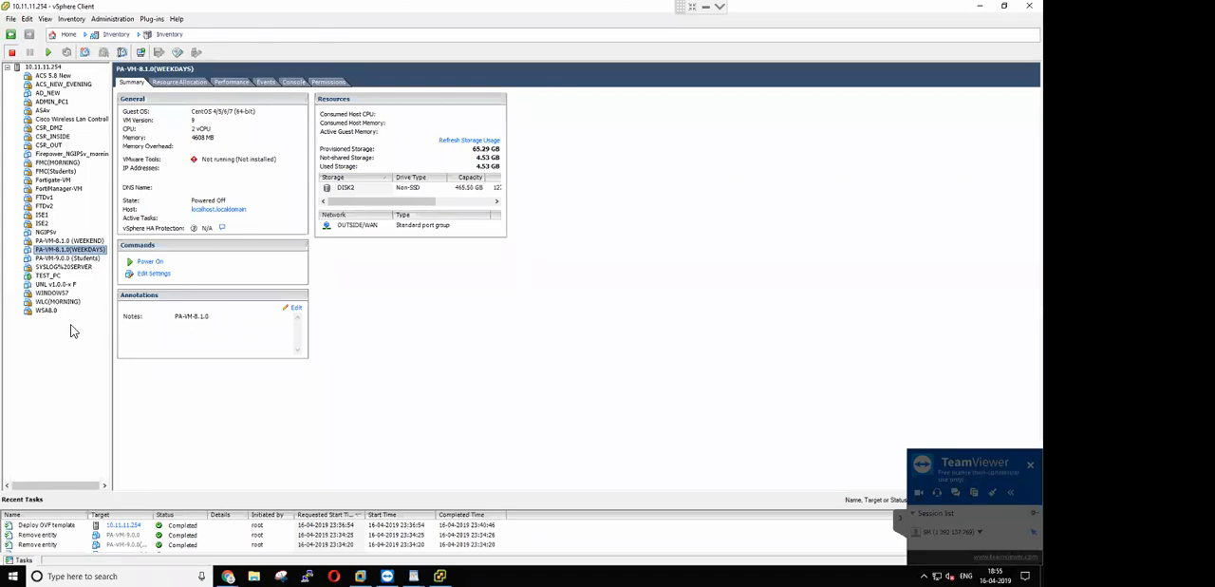
click(67, 258)
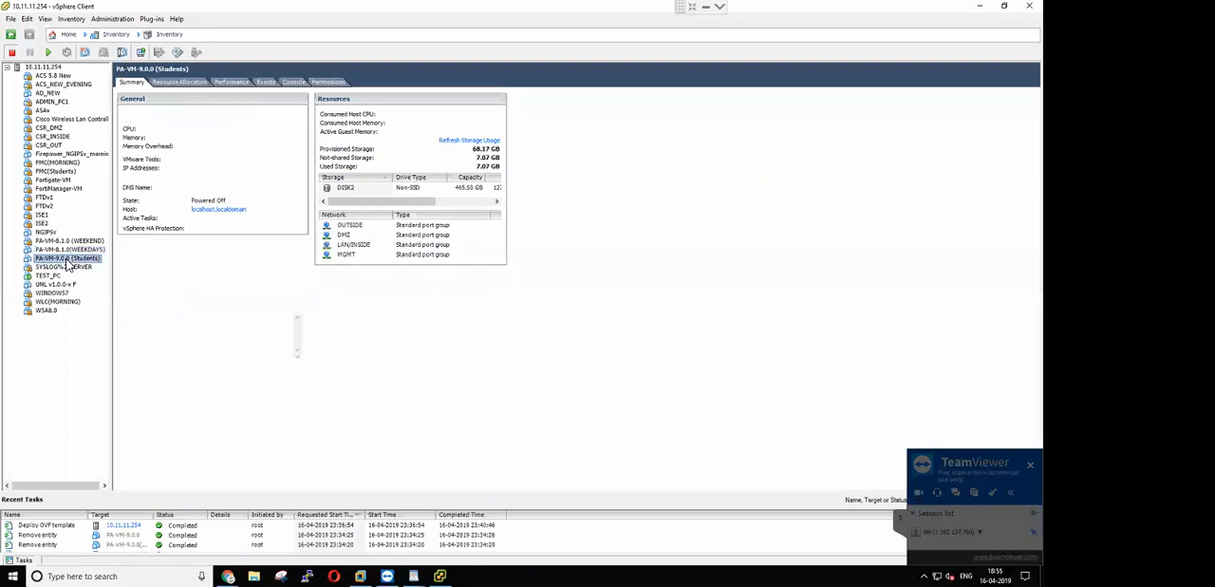
click(10, 21)
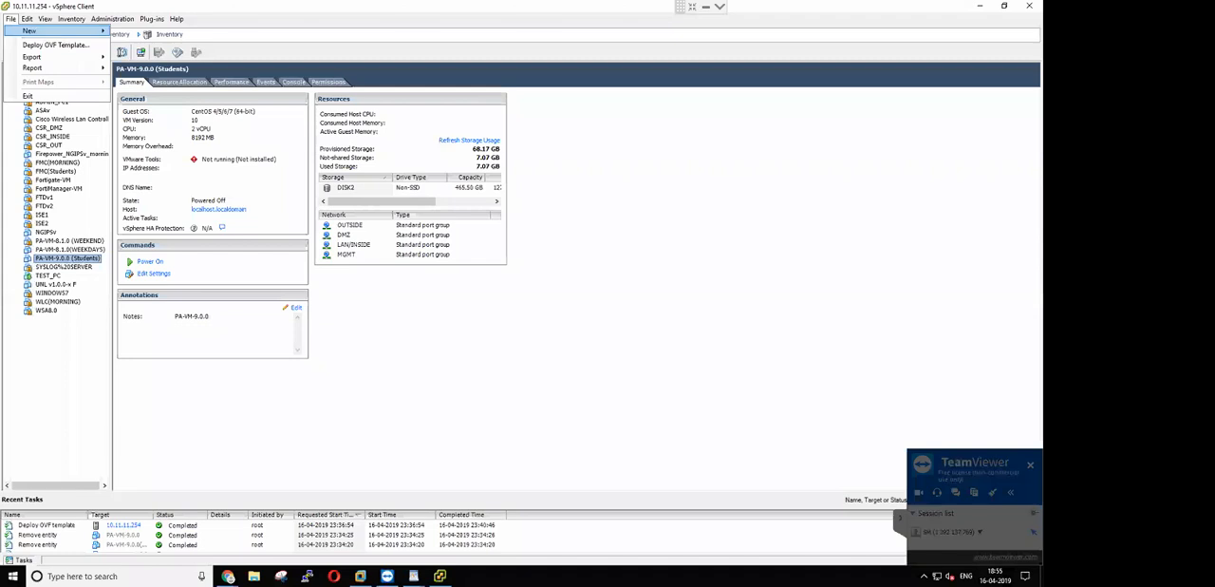
click(1029, 6)
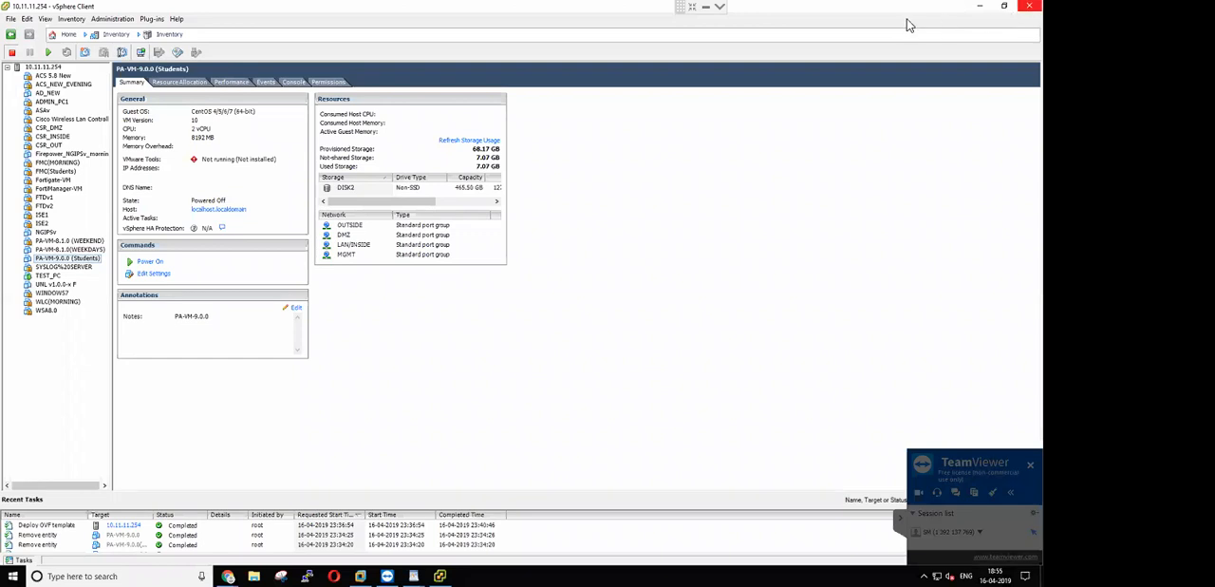
click(1030, 6)
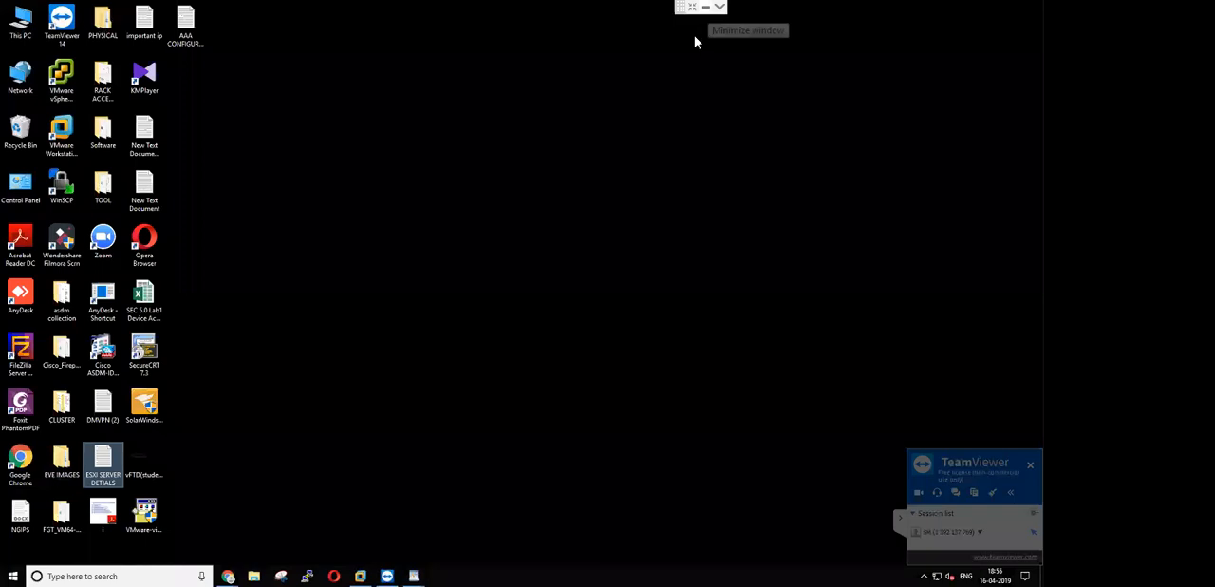
End the remote session, then close TeamViewer and the browser window with the PA 09.04.2019 Drive folder
click(692, 8)
click(975, 11)
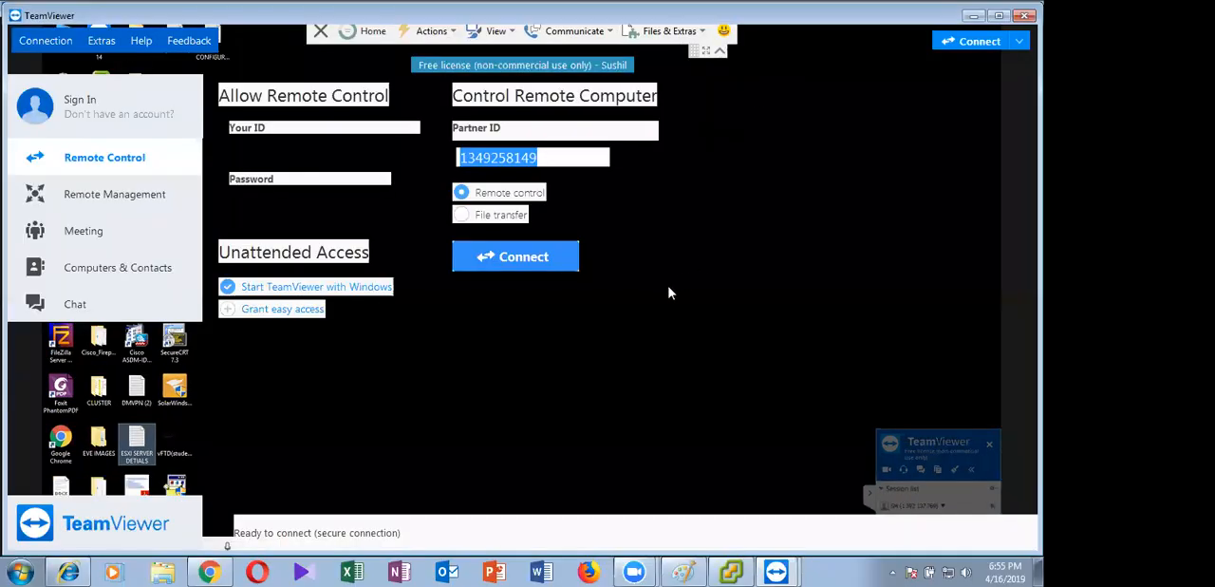
click(655, 324)
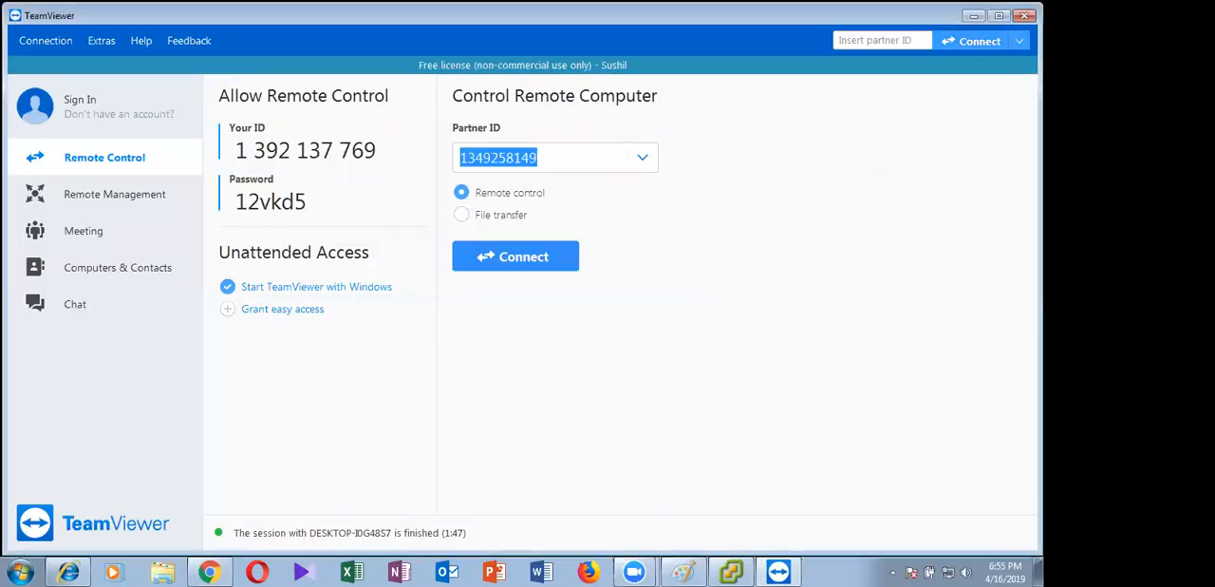
click(1026, 16)
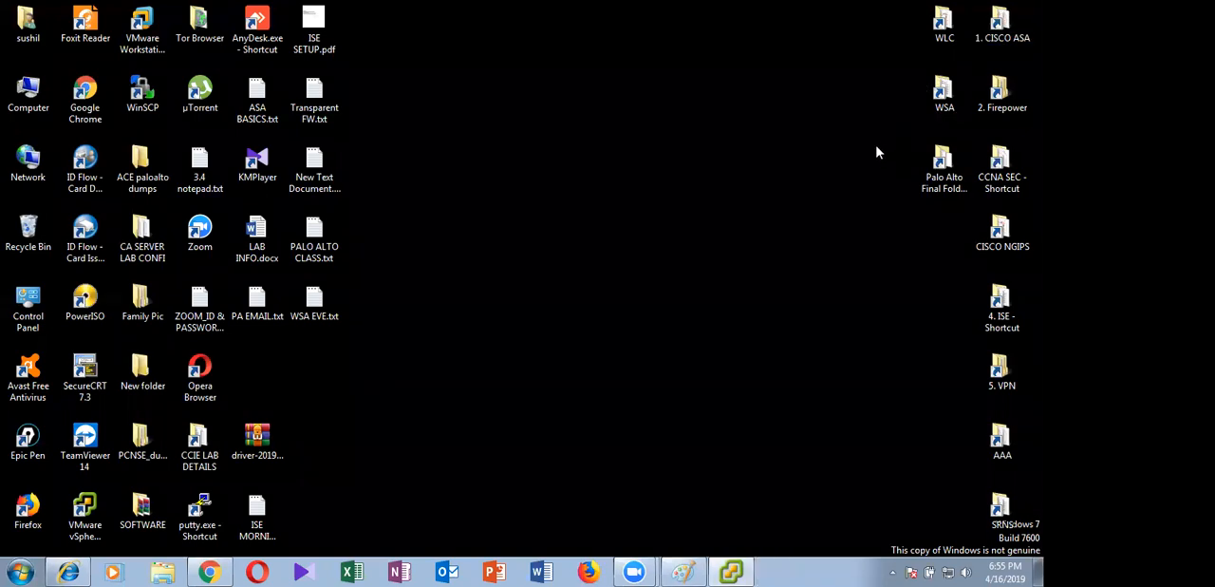
click(207, 569)
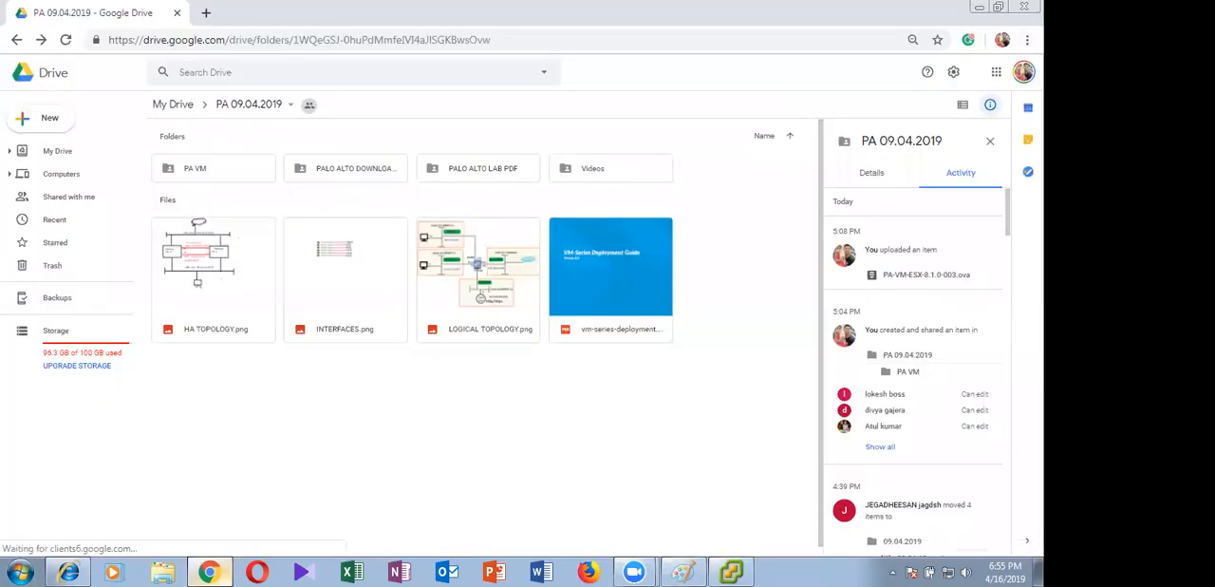
click(1024, 6)
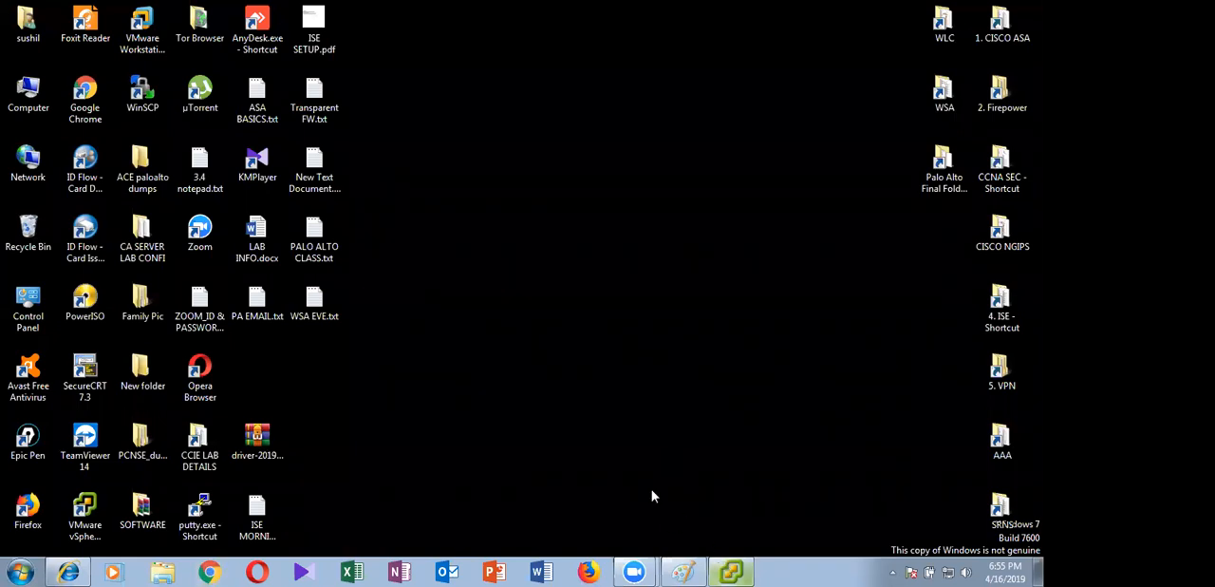
Switch back to the local vSphere Client and view the PA-VM-8.1.0(WEEKDAYS) and PA-VM-9.0.0 (Students) virtual machines
click(731, 571)
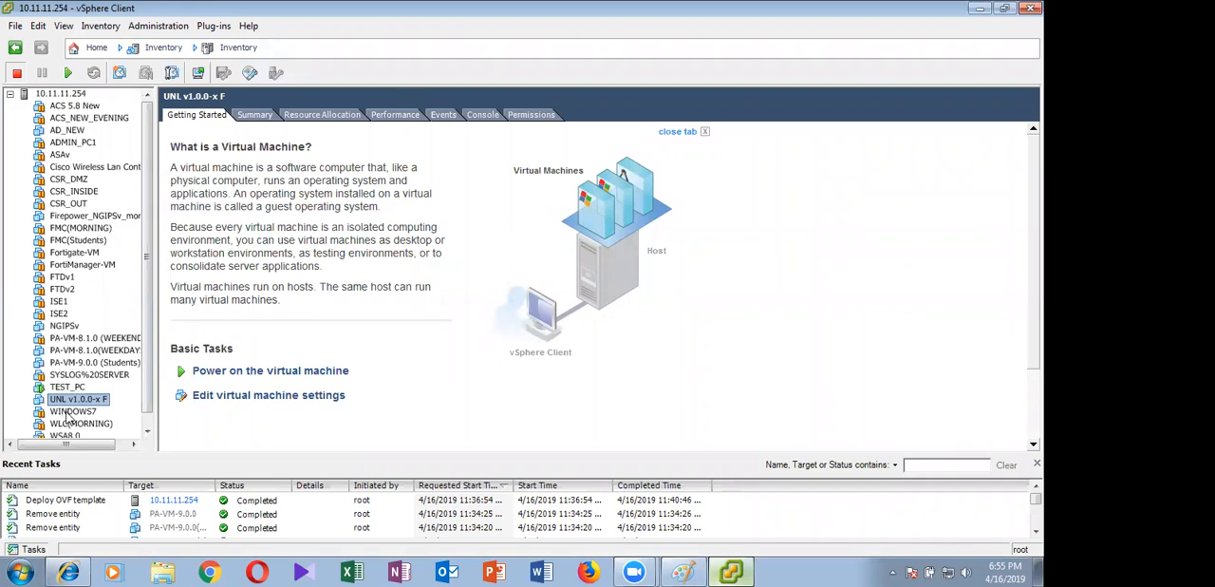
click(93, 351)
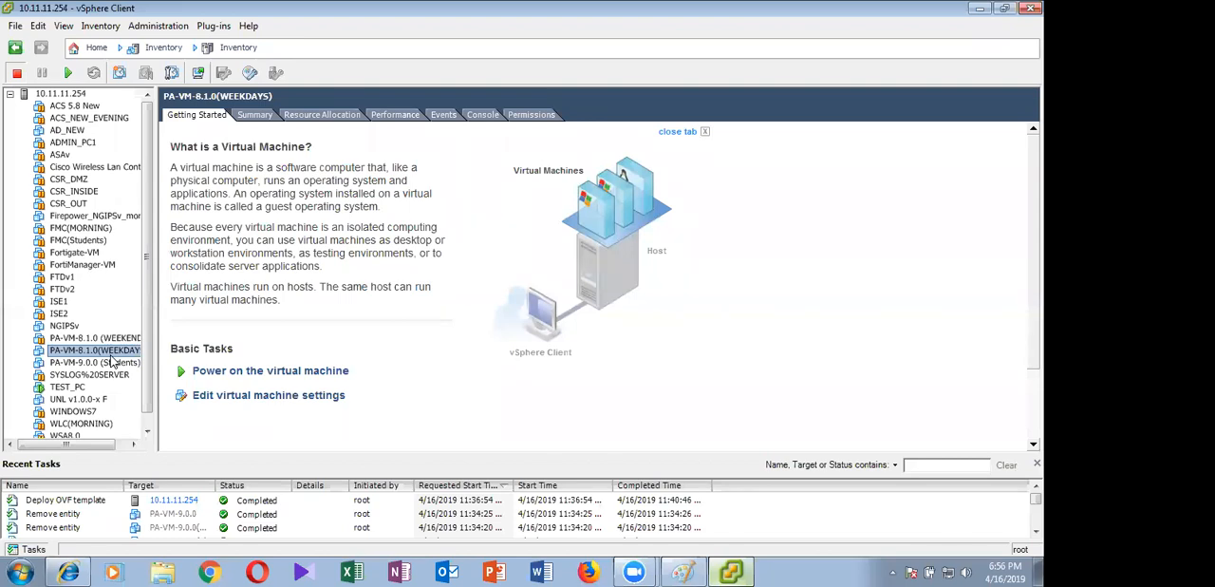
click(86, 365)
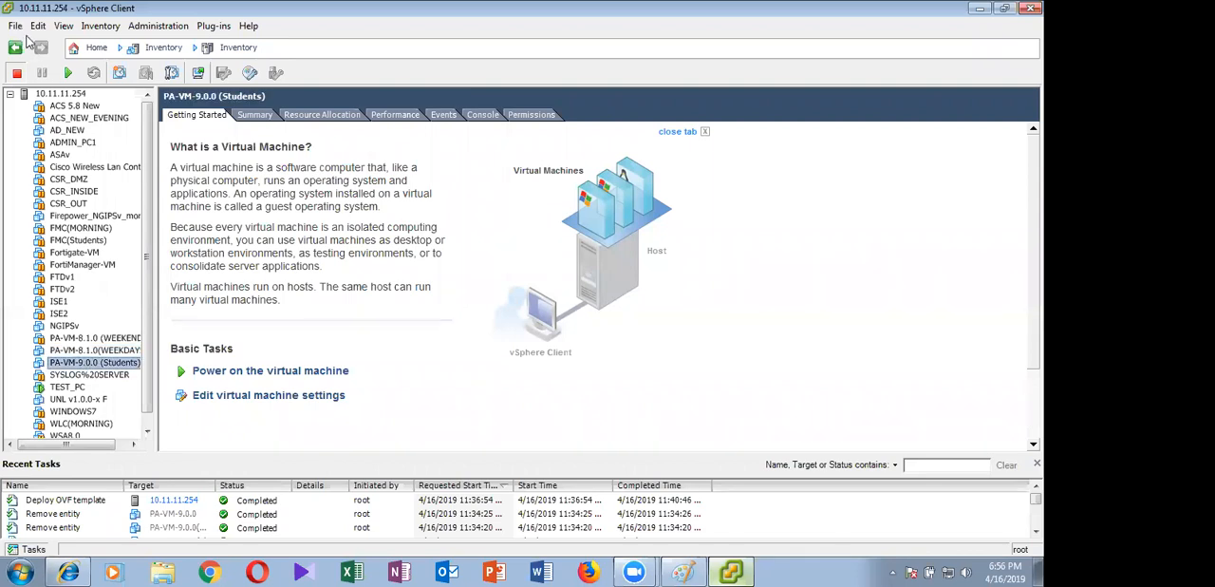
Start deploying an OVF template from PA-VM-ESX-8.1.0-003.ova in the Palo Alto Final Folder (103.0.0.5) and continue to the template details
click(17, 26)
click(642, 179)
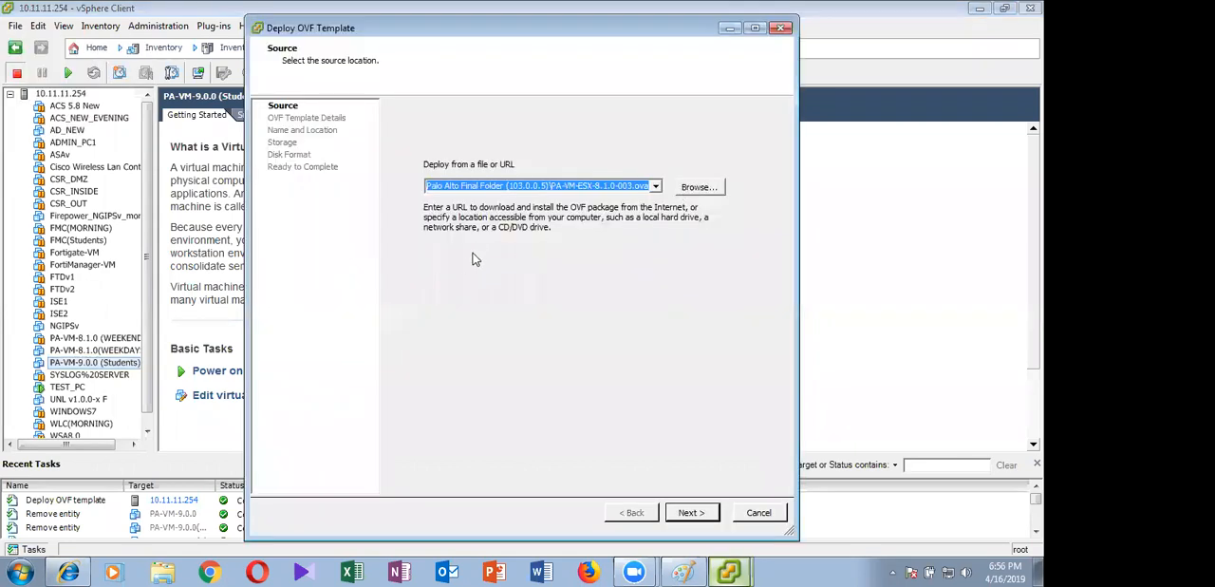
click(699, 187)
click(655, 377)
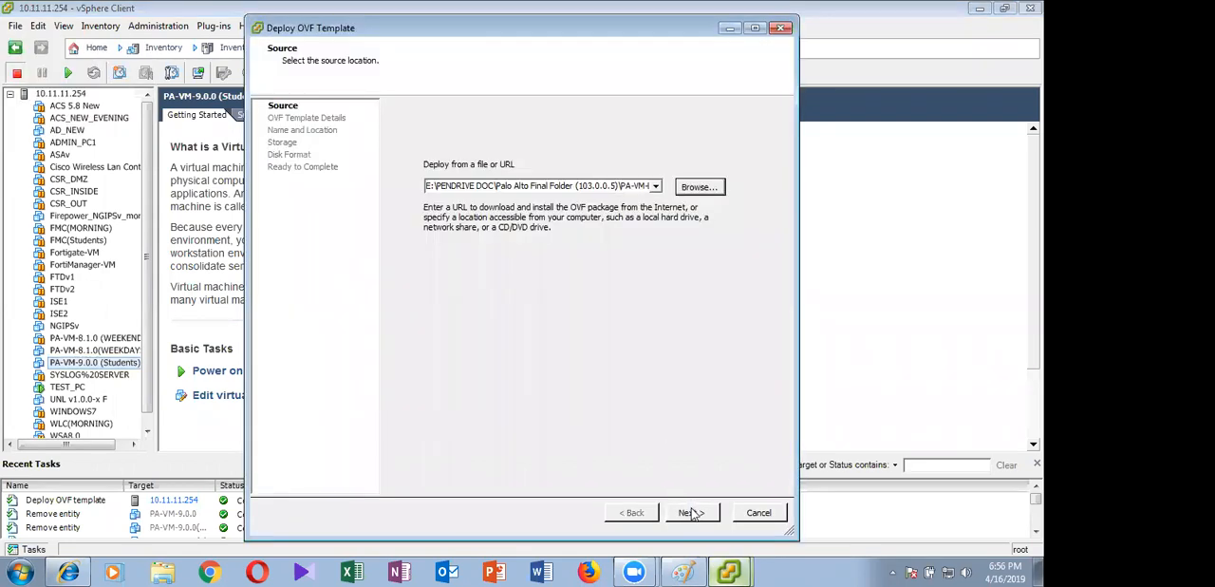
click(691, 513)
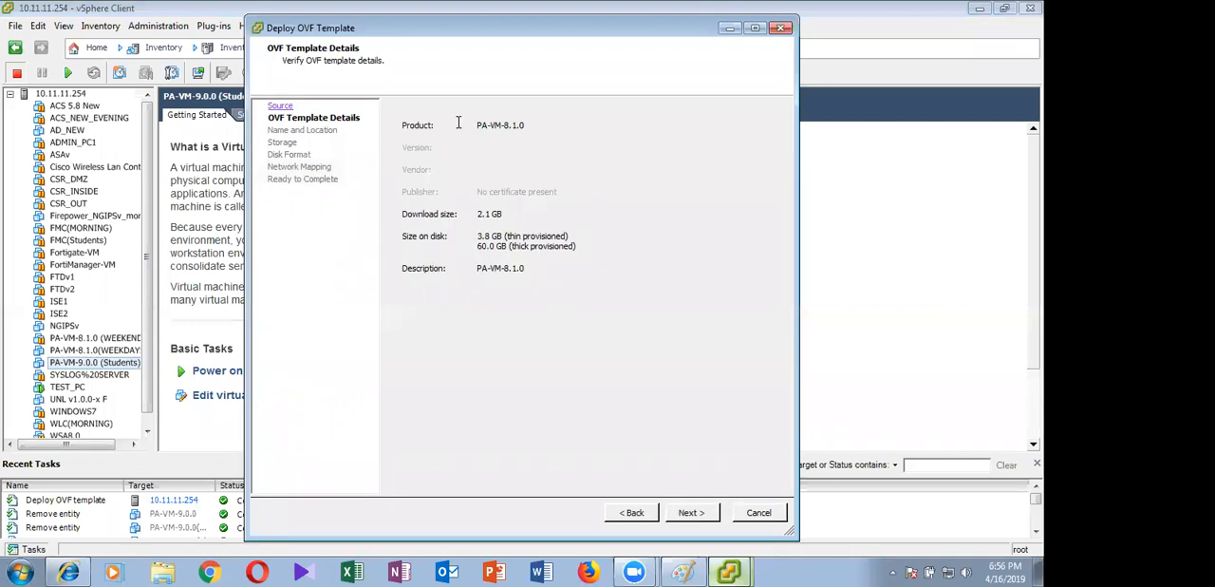
Name the new virtual machine PA-VM-8.1.0( Students), accept the remaining deployment settings and start the deployment, moving its progress window off the text
click(459, 121)
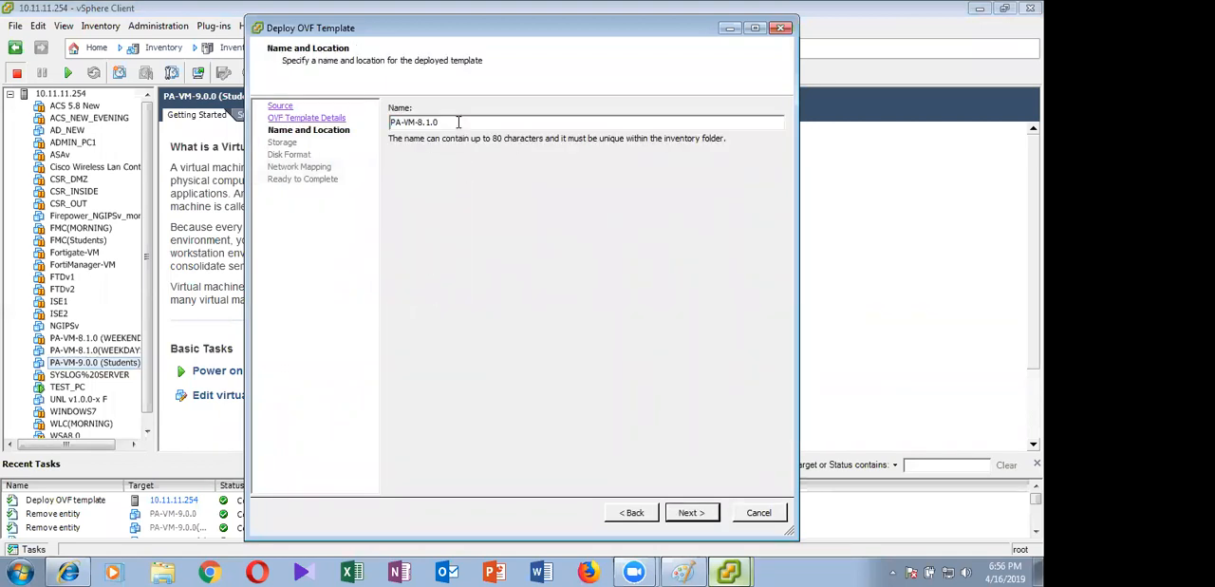
text(( Studee)
key(BackSpace)
key(BackSpace)
text(nts))
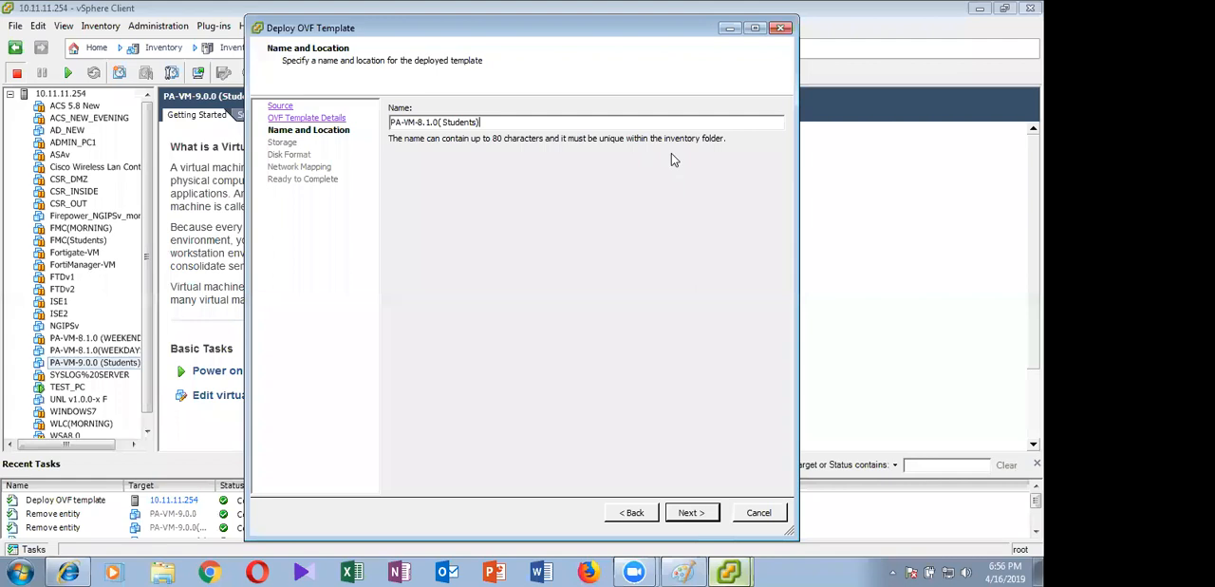
key(Return)
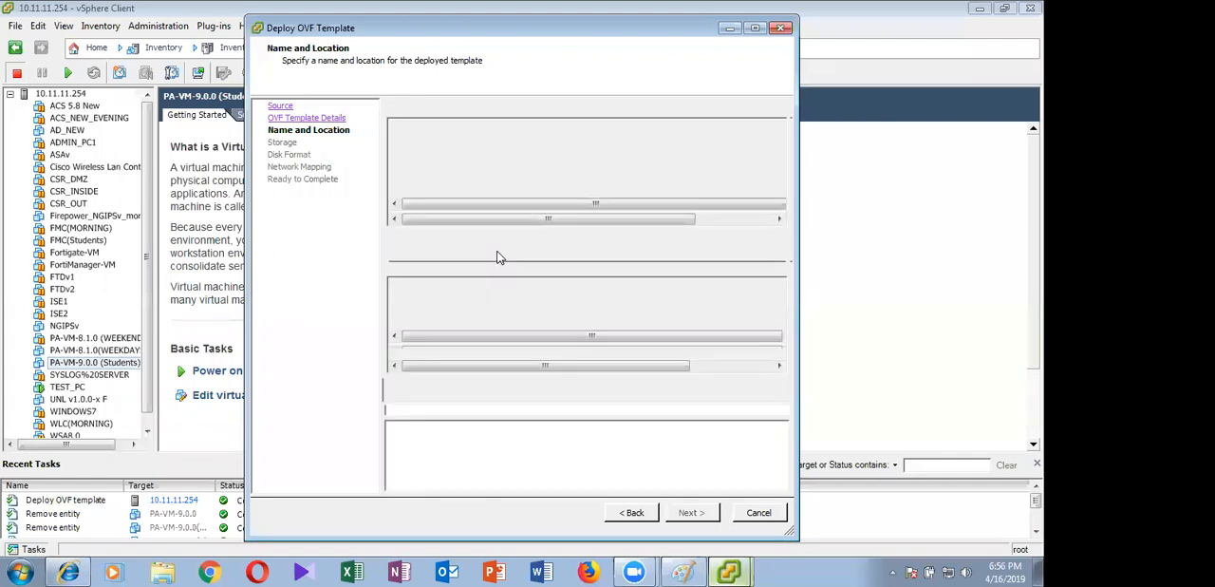
click(686, 512)
key(Return)
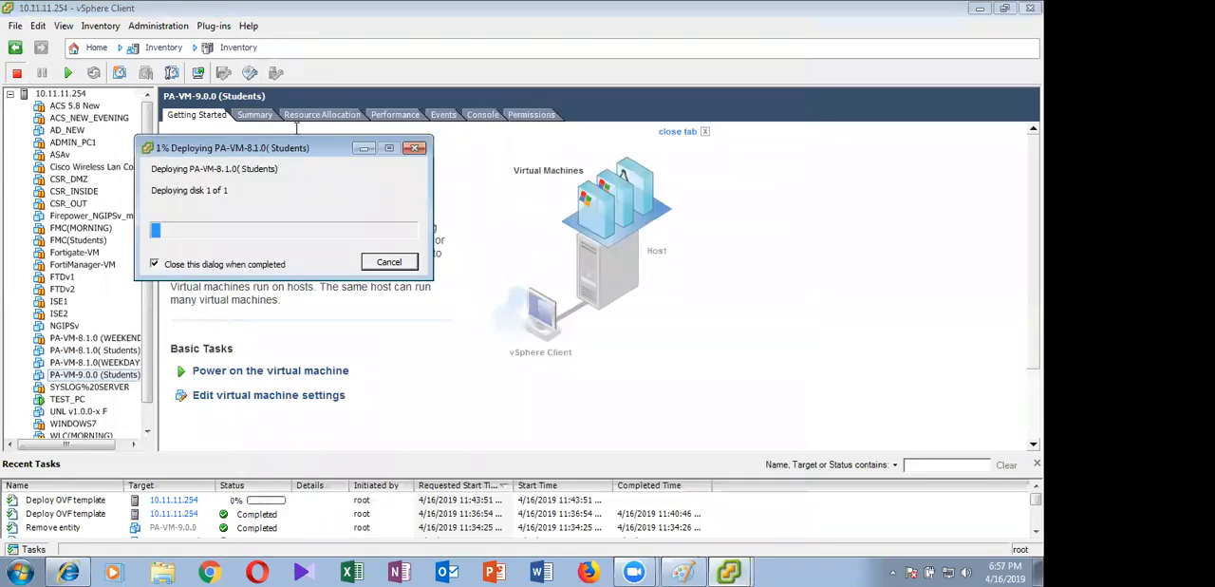
drag(231, 150, 505, 189)
drag(150, 217, 135, 147)
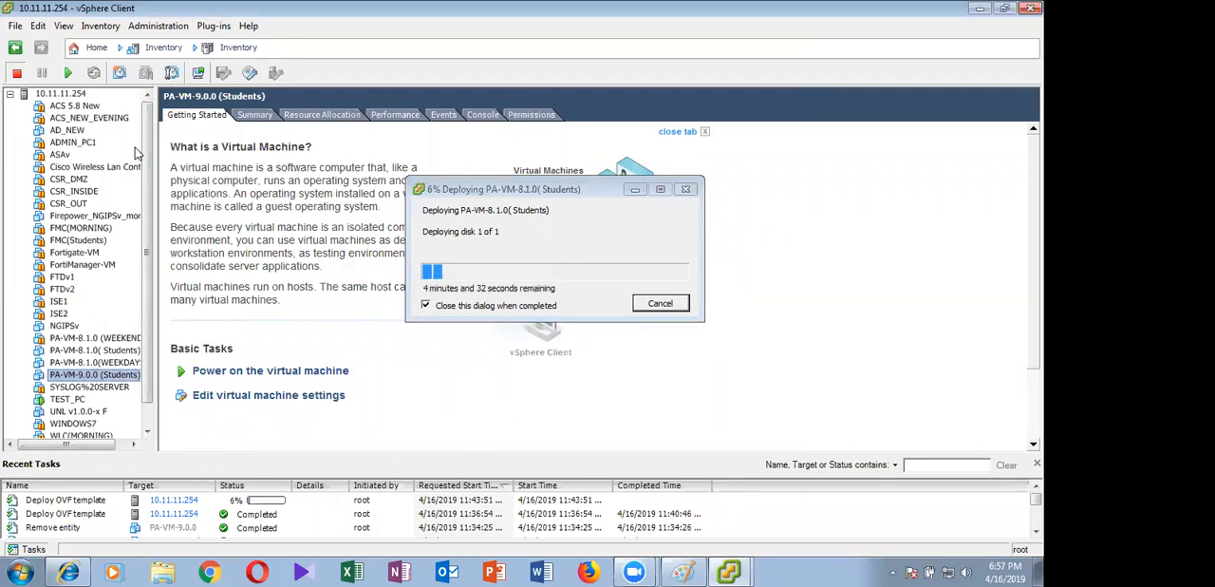
Power on PA-VM-8.1.0(WEEKDAYS), minimize the deployment progress window and show the virtual machine's console
click(106, 365)
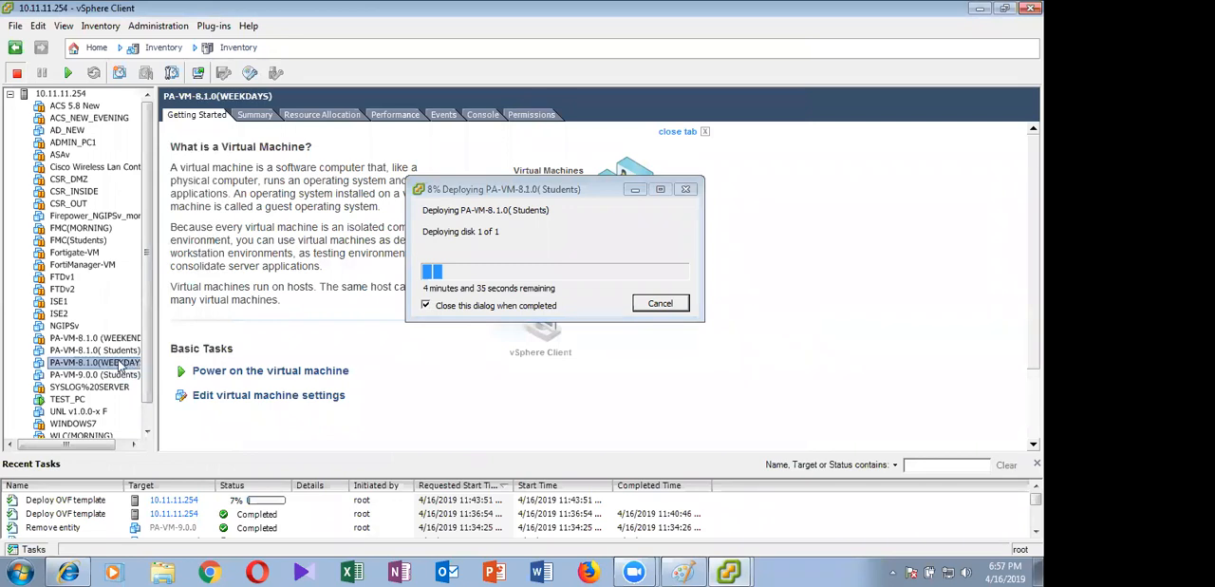
right_click(118, 367)
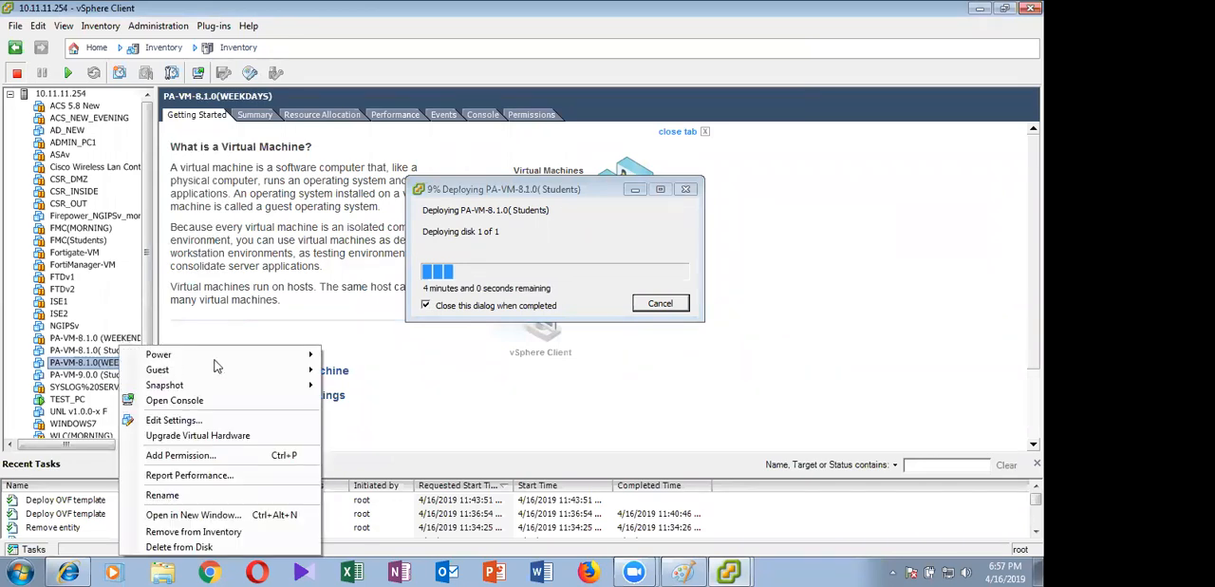
mouse_move(206, 357)
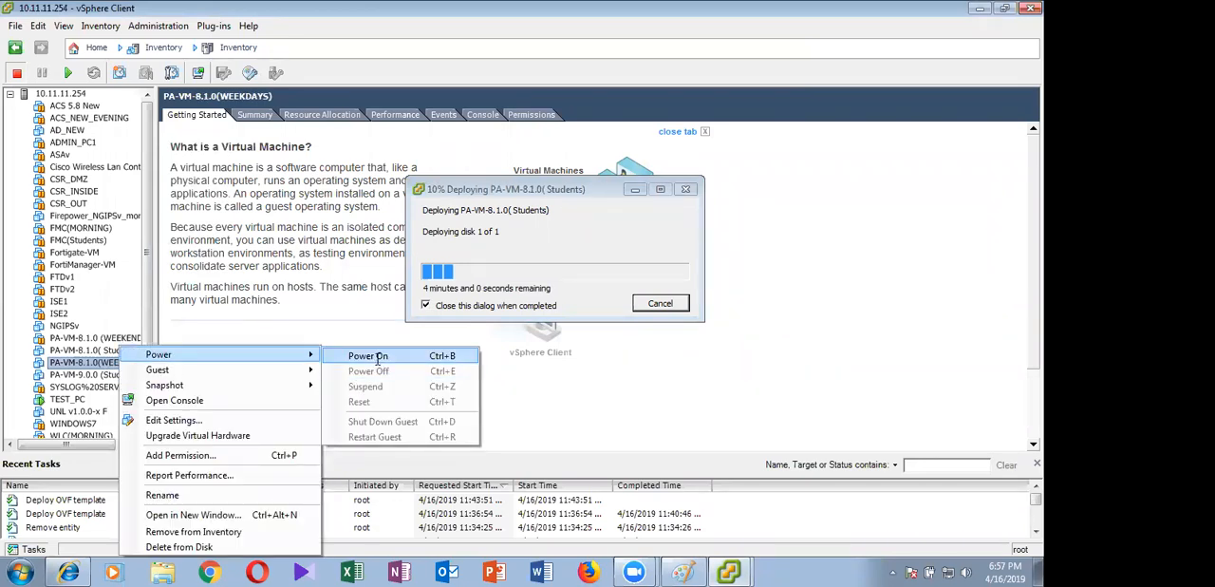
click(377, 357)
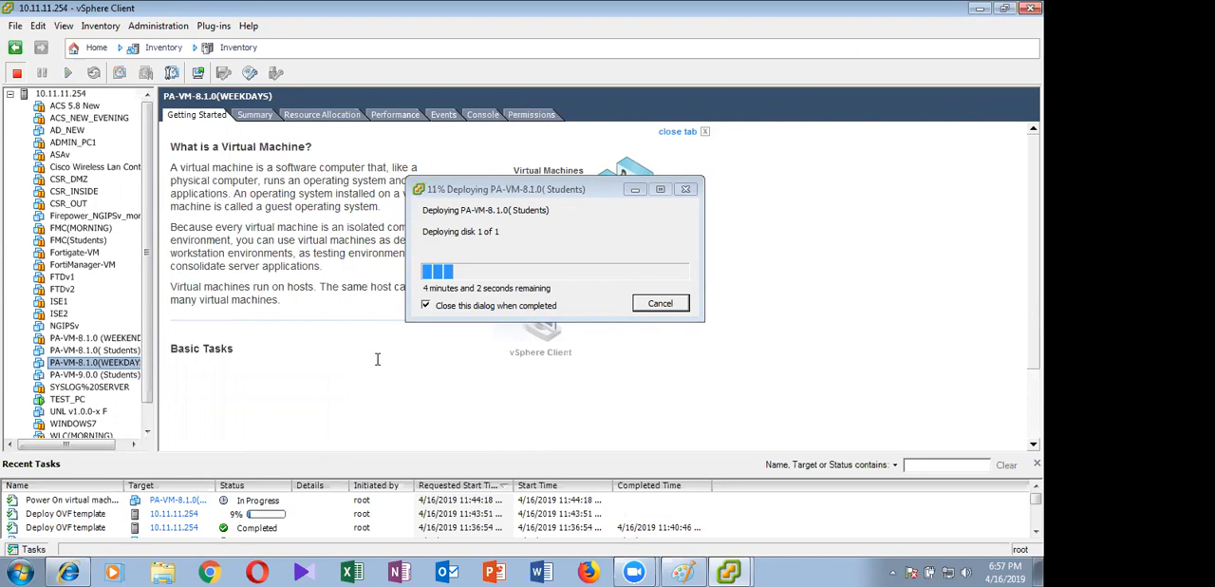
click(635, 189)
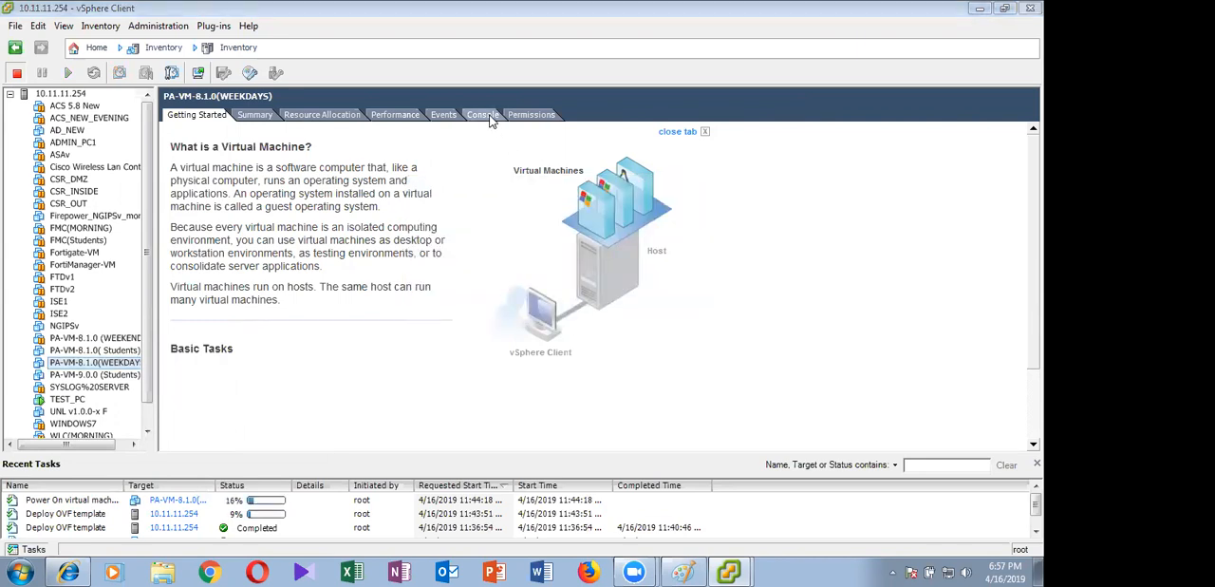
click(490, 118)
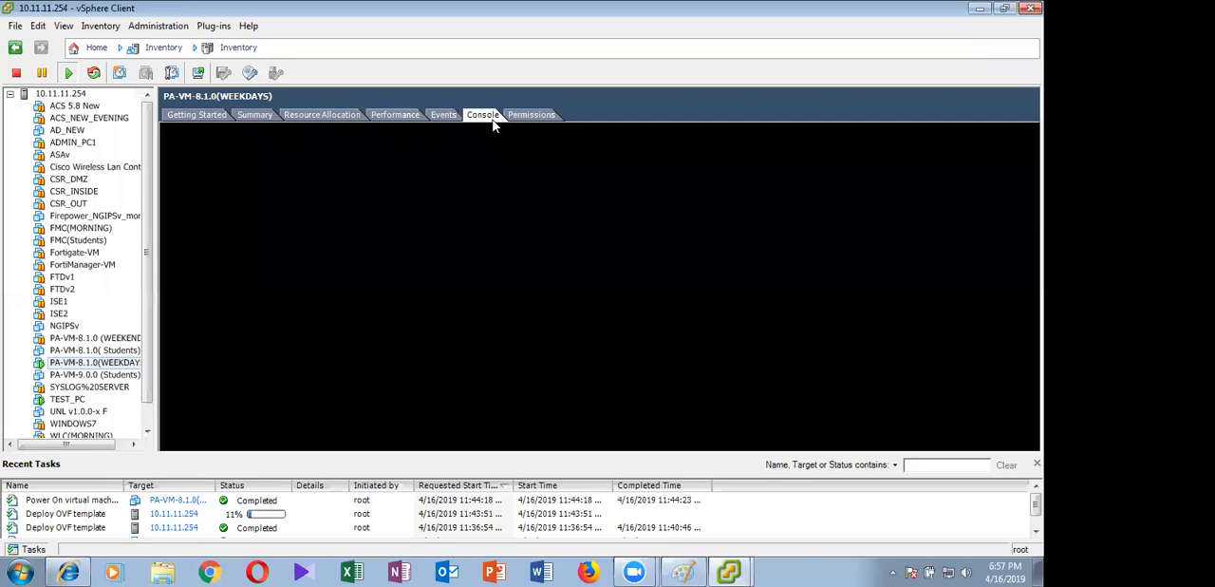
Open the PA-VM-8.1.0(WEEKDAYS) console in a separate window and minimize the main client window to watch the boot
right_click(92, 363)
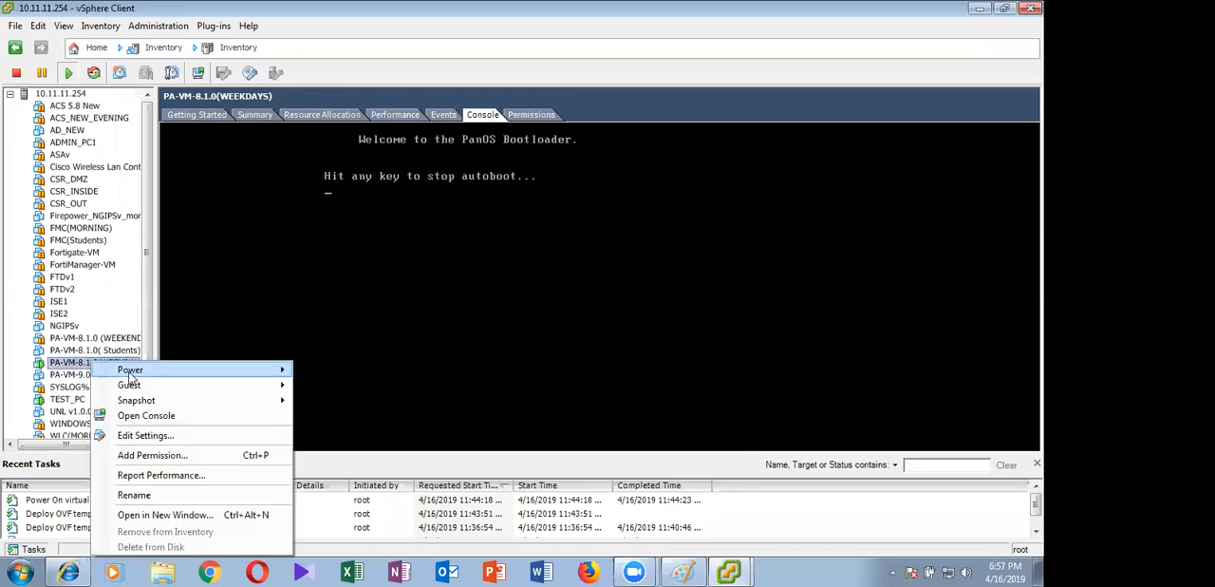
click(161, 414)
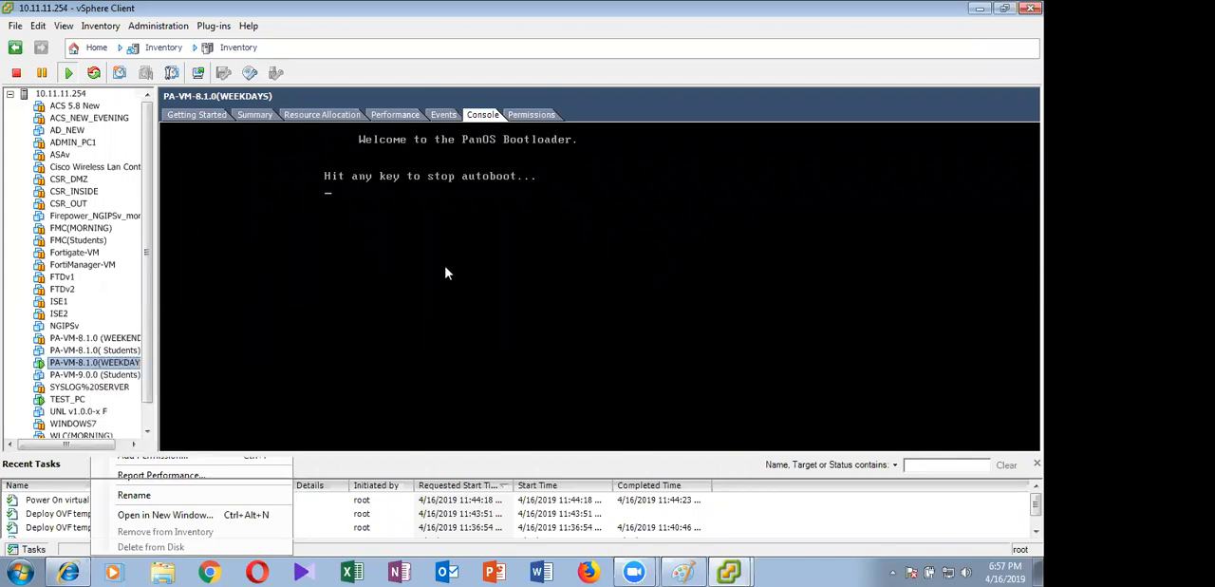
drag(337, 119, 665, 85)
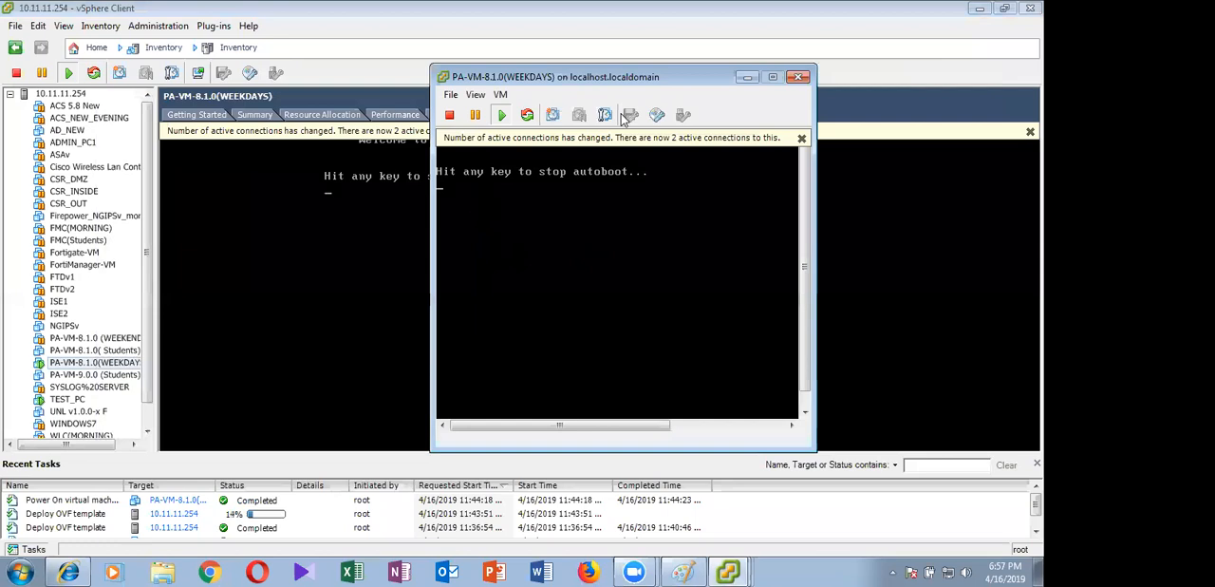
click(371, 26)
click(979, 9)
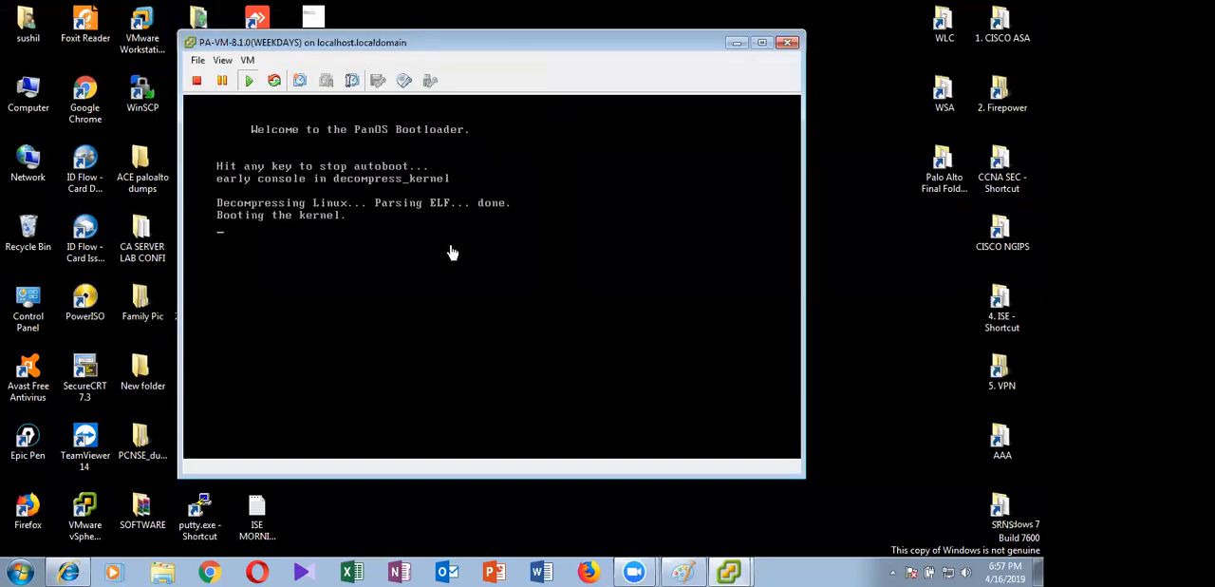
Check the boot progress in the separate console window again, then minimize it and return to the main client window
click(737, 43)
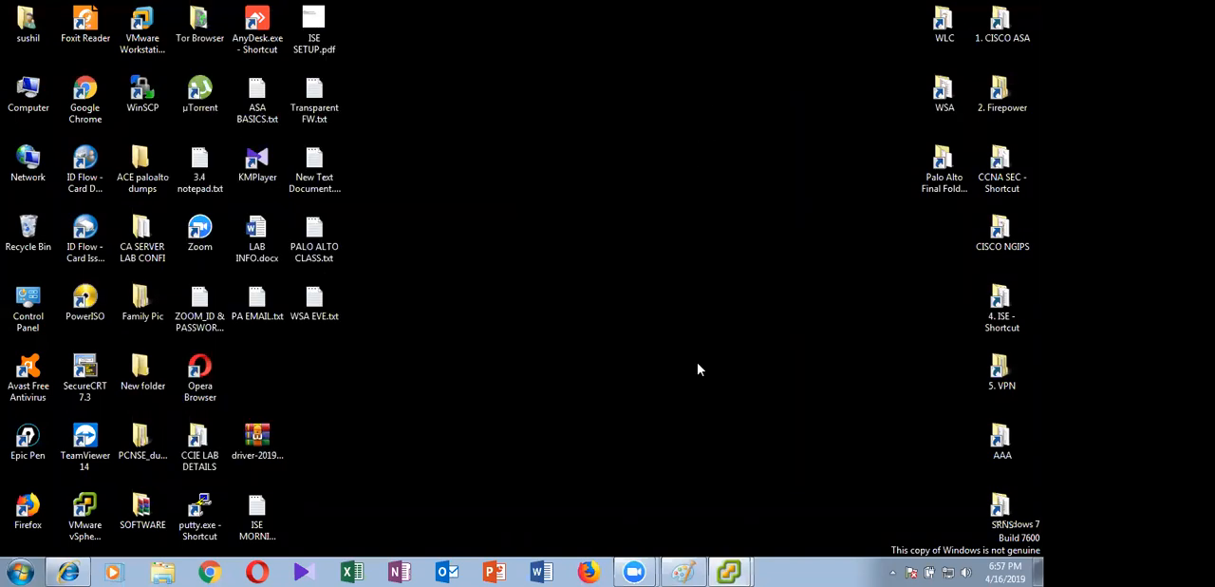
click(736, 569)
click(704, 537)
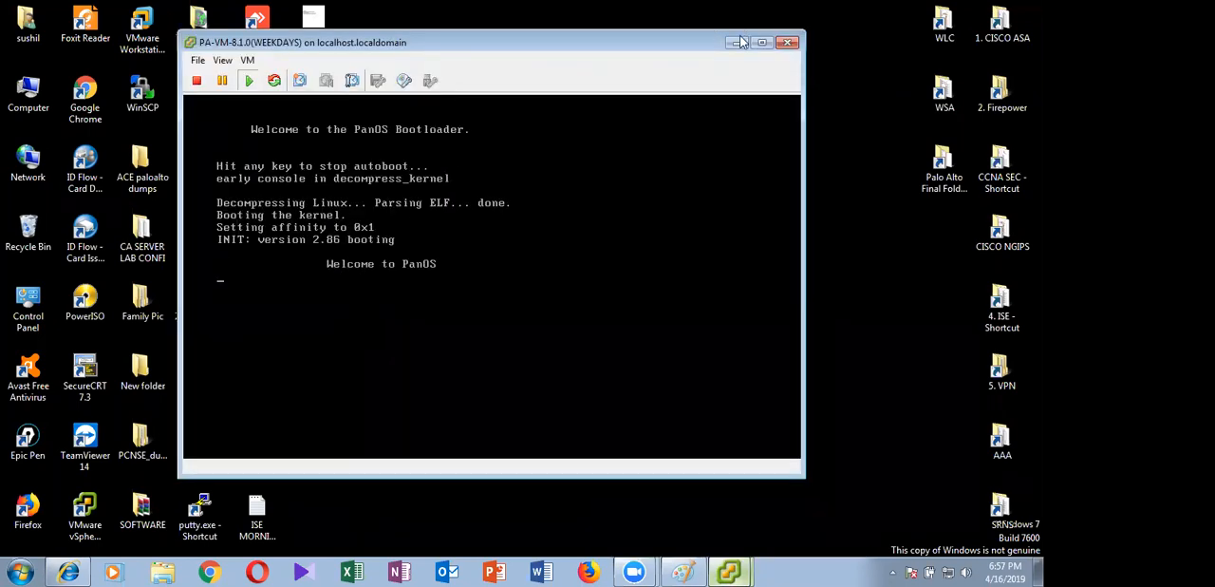
click(737, 43)
click(729, 570)
click(722, 514)
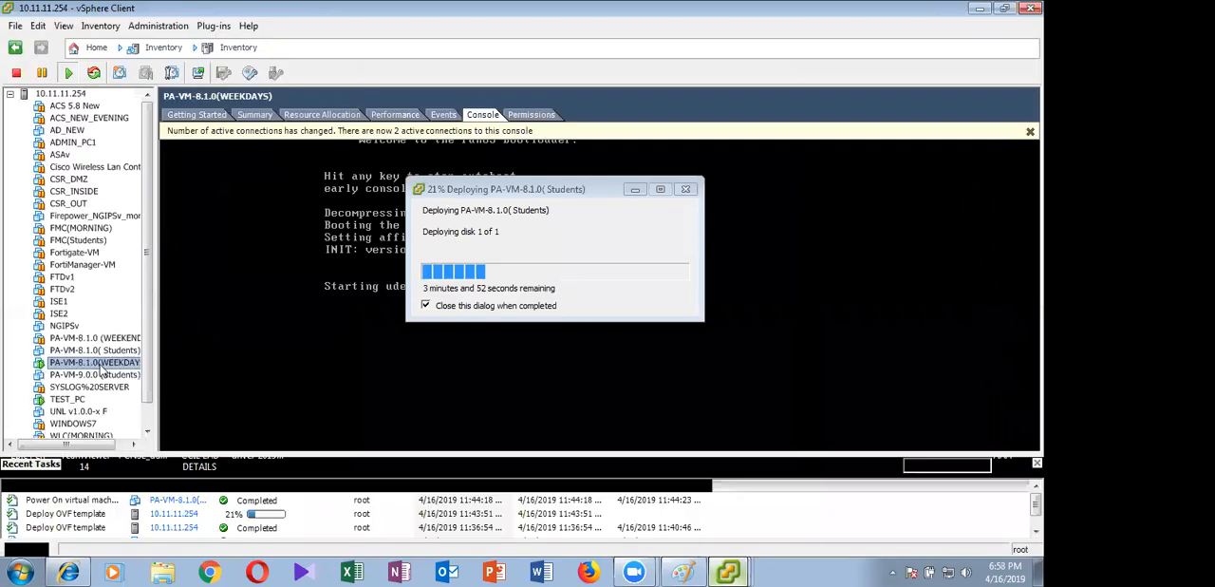
Open the settings of PA-VM-8.1.0(WEEKDAYS) and review Network adapter 1 and Network adapter 2
right_click(92, 369)
click(152, 437)
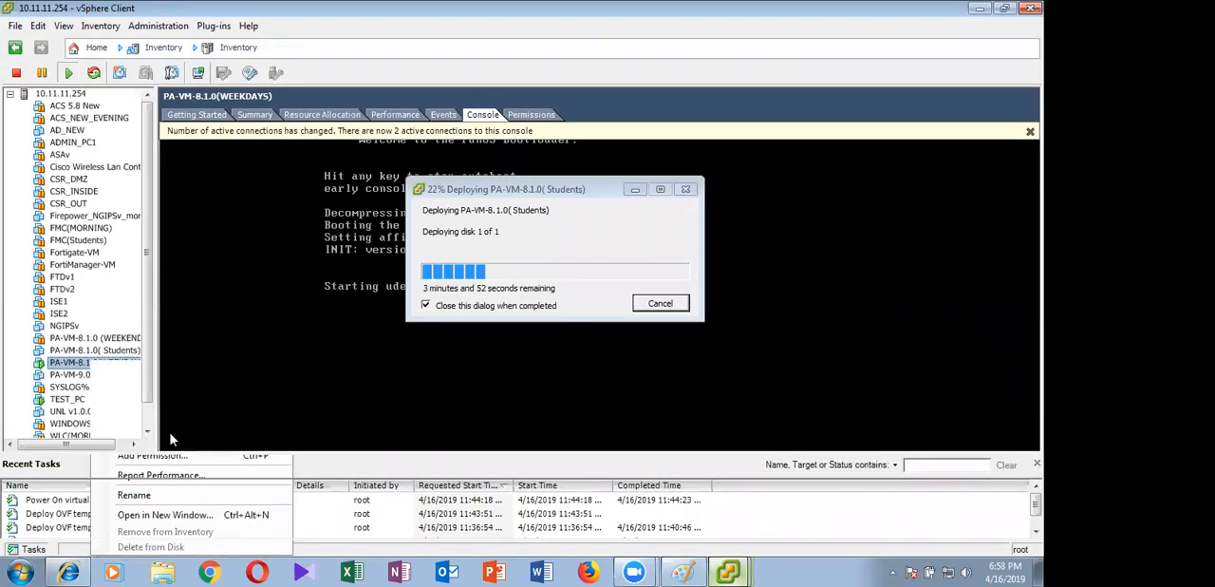
click(377, 239)
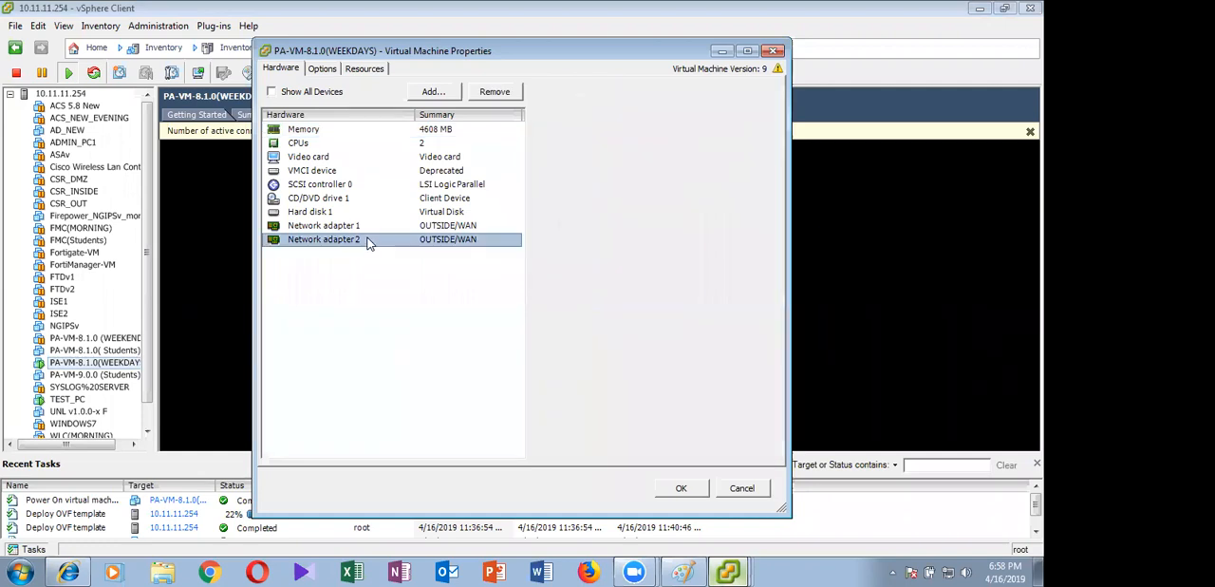
click(367, 227)
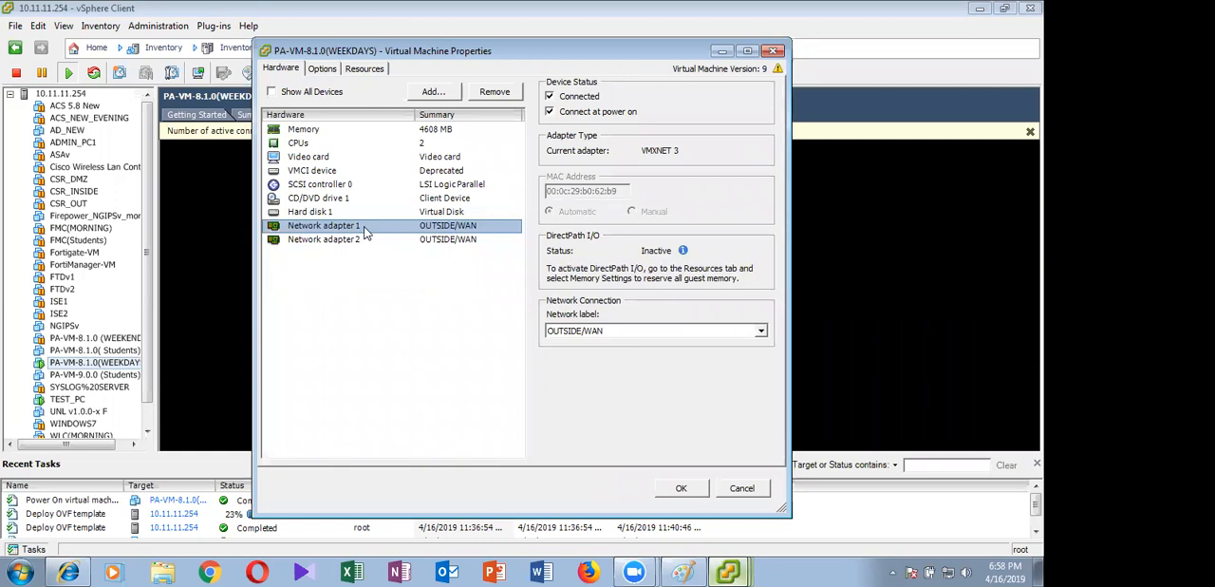
click(365, 241)
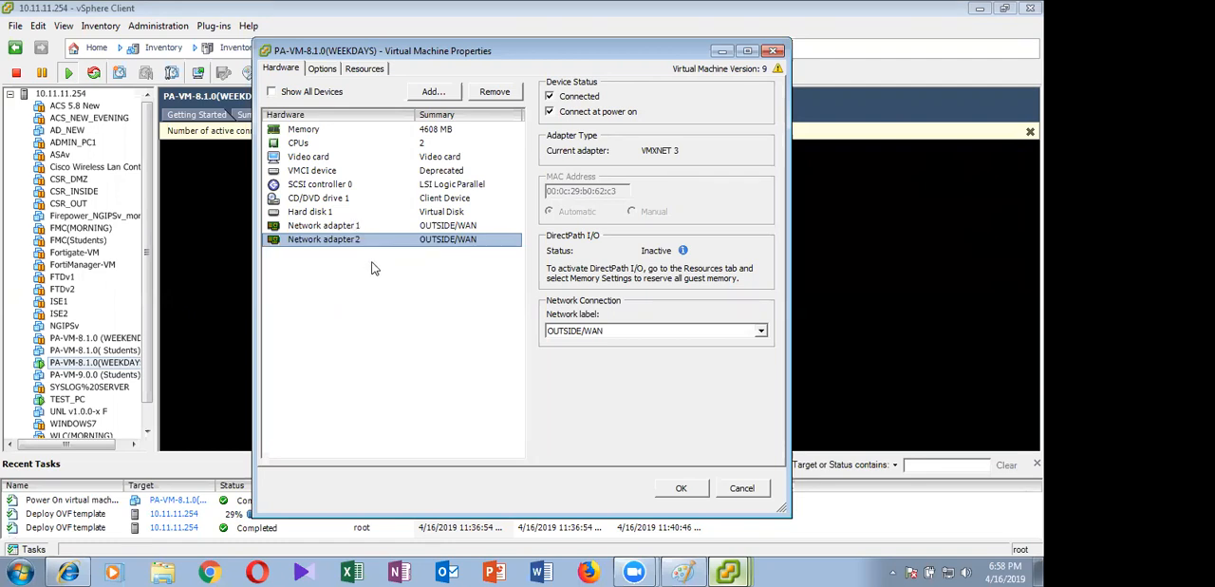
Add four Ethernet adapters of type VMXNET 3 on the OUTSIDE/WAN network to PA-VM-8.1.0(WEEKDAYS)
click(433, 91)
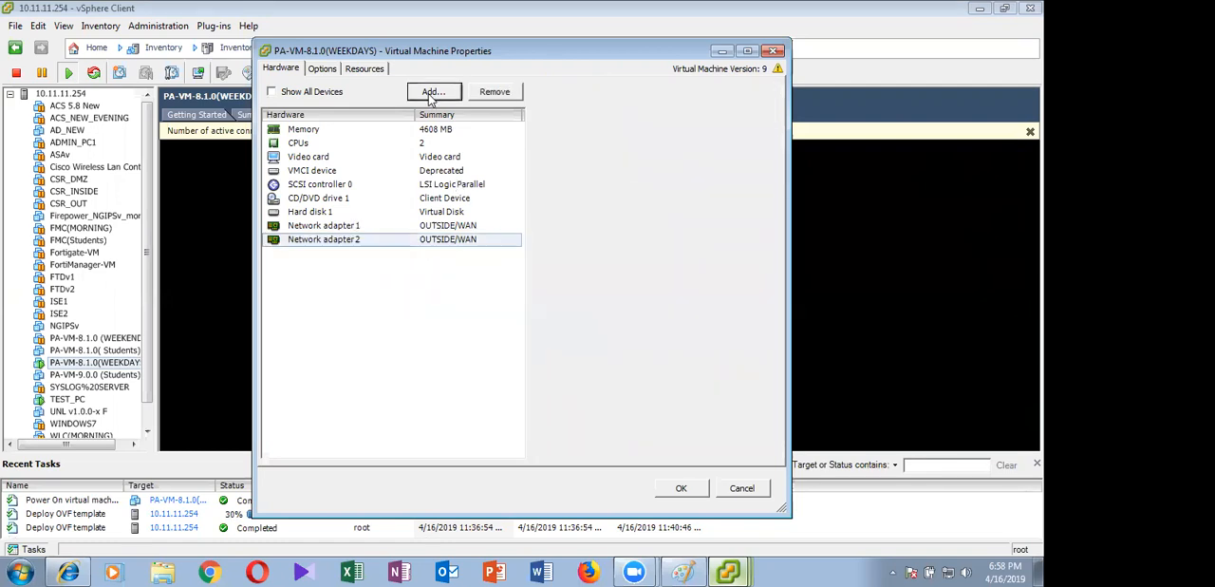
click(462, 289)
click(675, 449)
click(674, 449)
click(674, 449)
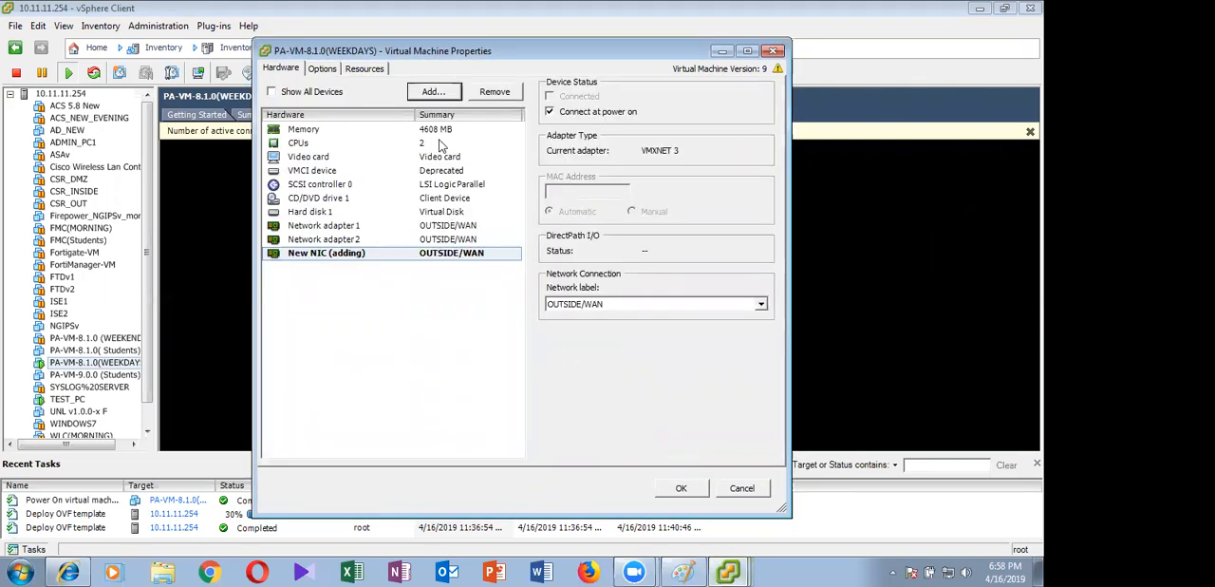
click(463, 289)
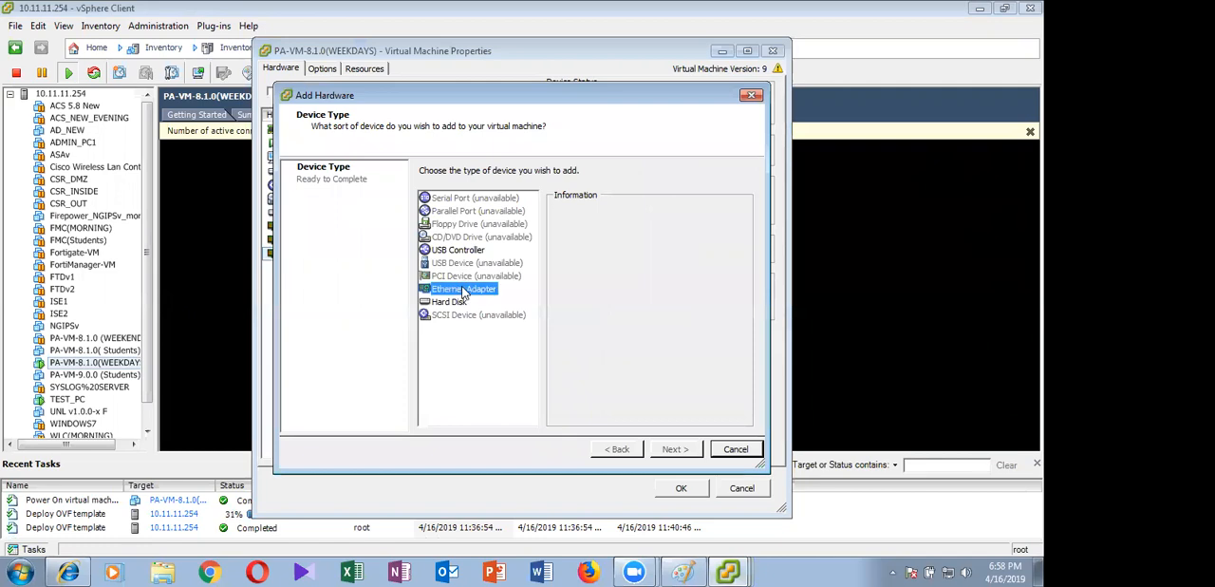
click(675, 449)
click(675, 448)
click(675, 449)
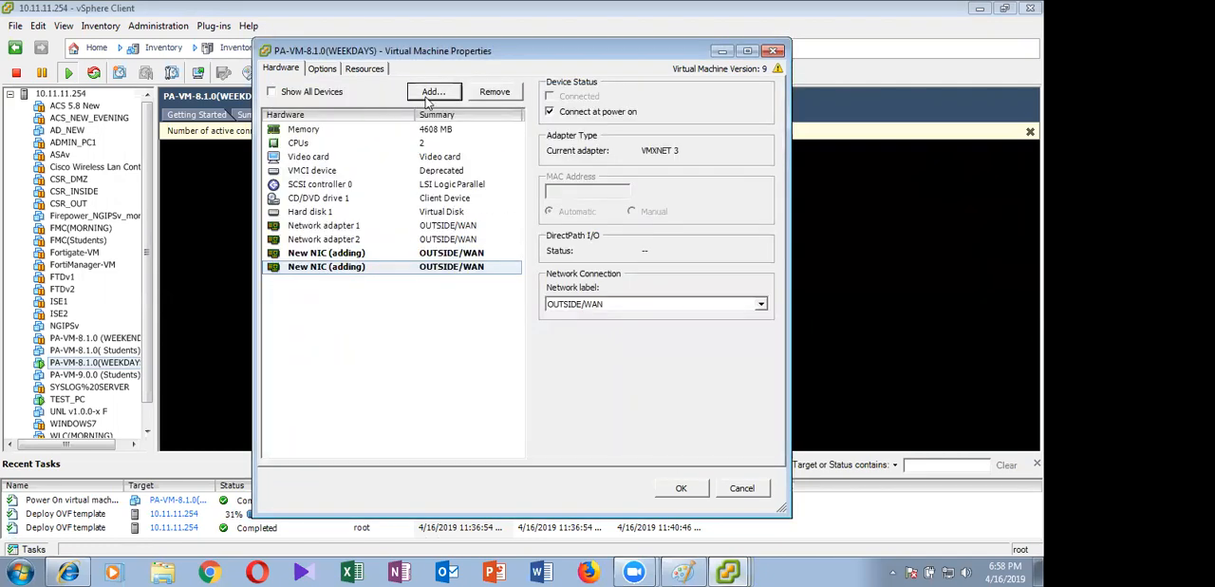
key(Return)
click(480, 291)
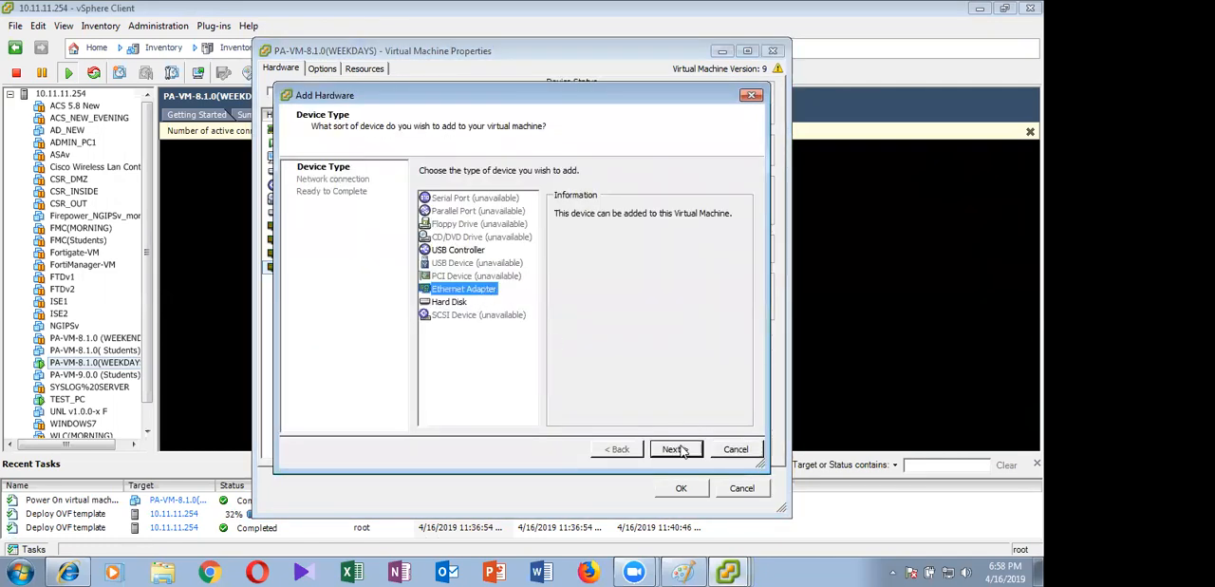
click(675, 450)
click(674, 449)
click(674, 449)
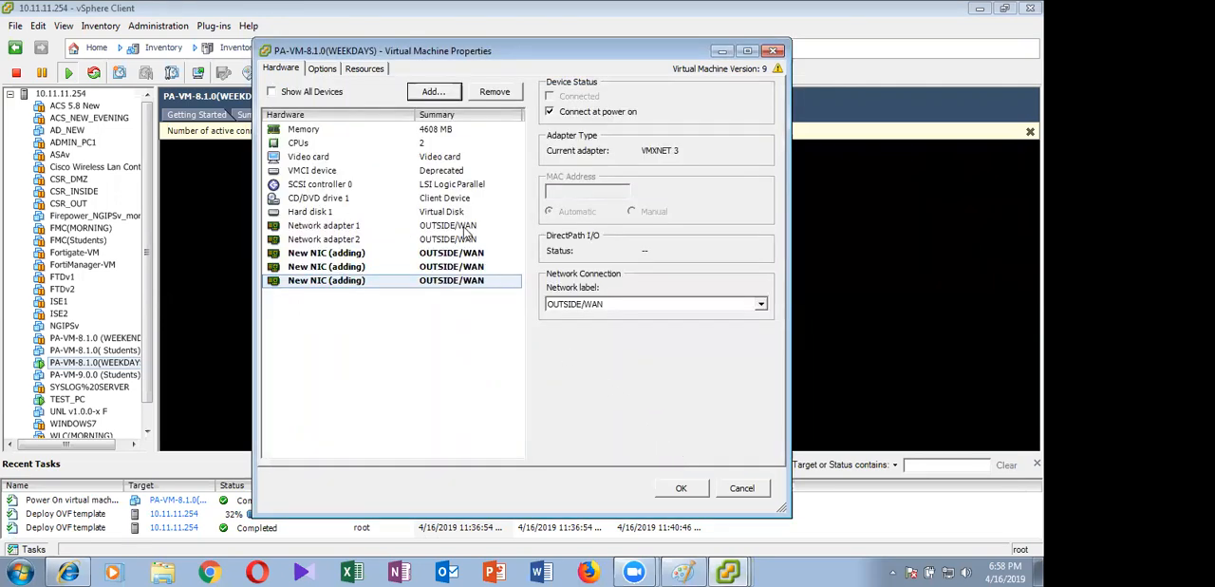
click(438, 95)
click(463, 288)
click(690, 449)
click(688, 448)
click(689, 448)
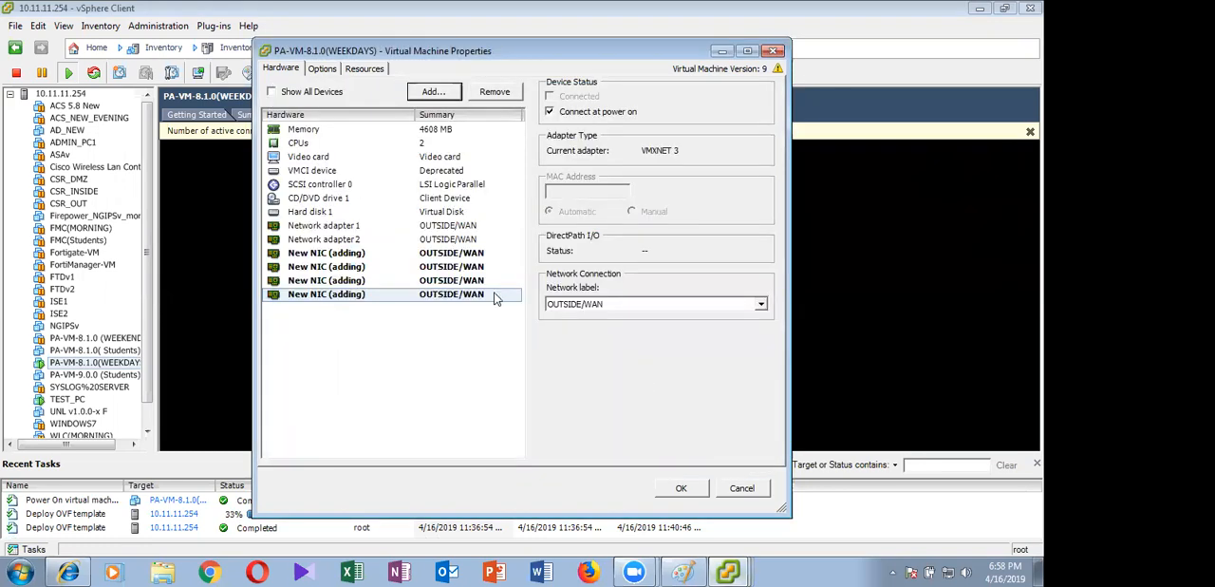
Apply the hardware changes to PA-VM-8.1.0(WEEKDAYS) and dismiss the active connections notice above its console
click(445, 365)
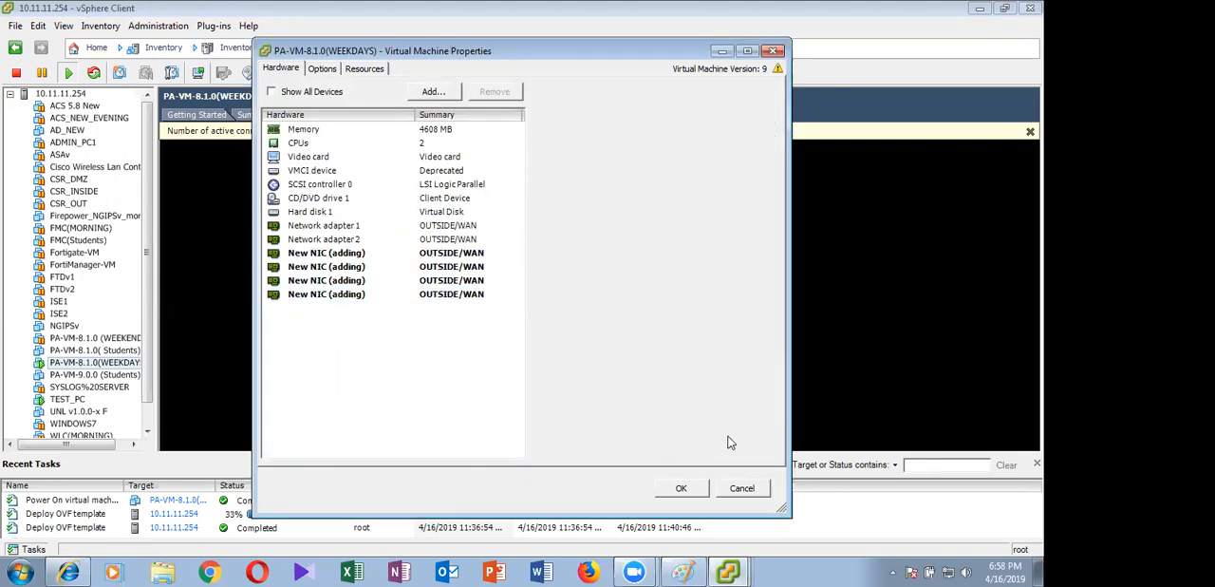
click(682, 489)
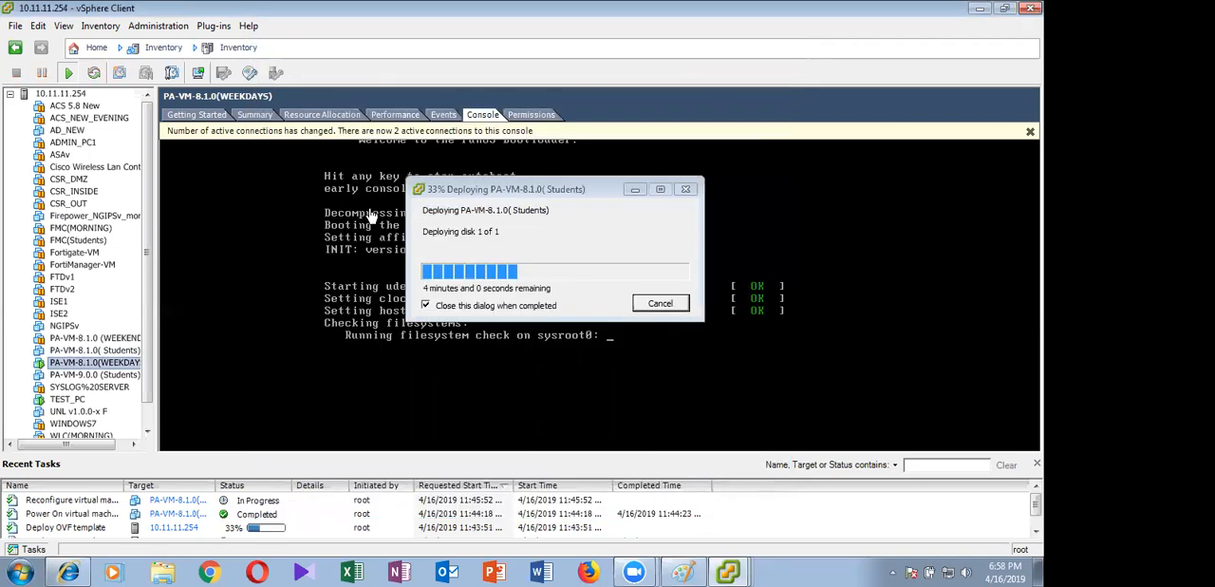
click(1030, 131)
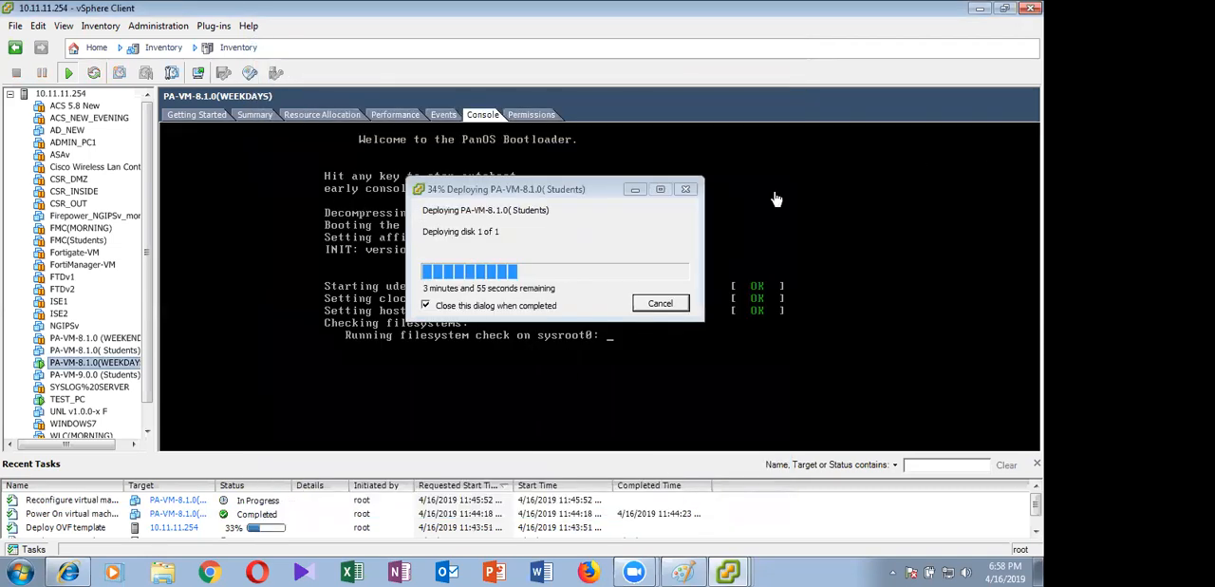
Move the PA-VM-8.1.0( Students) deployment progress window away from the console, release the console cursor, and minimize the progress window
click(565, 180)
drag(565, 181, 889, 34)
click(562, 239)
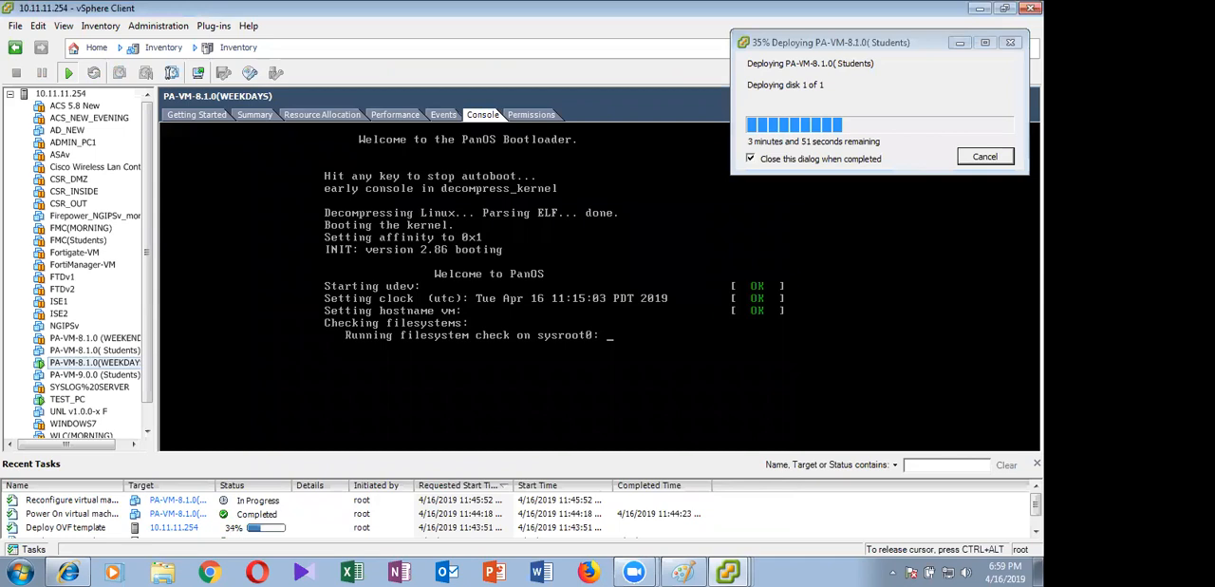
key(ctrl+alt)
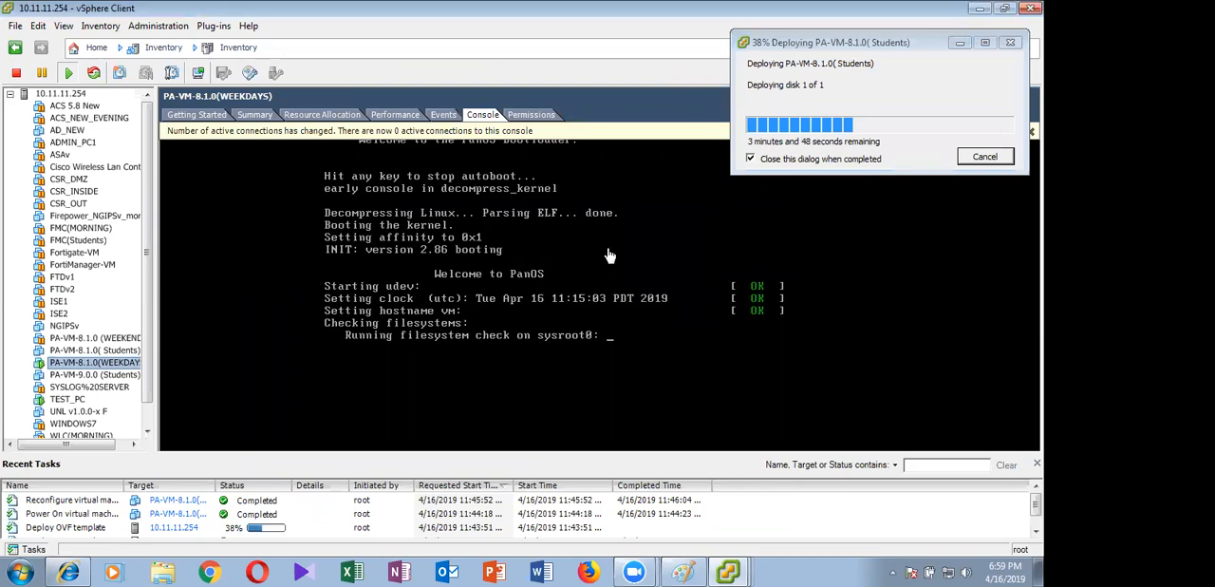
click(960, 43)
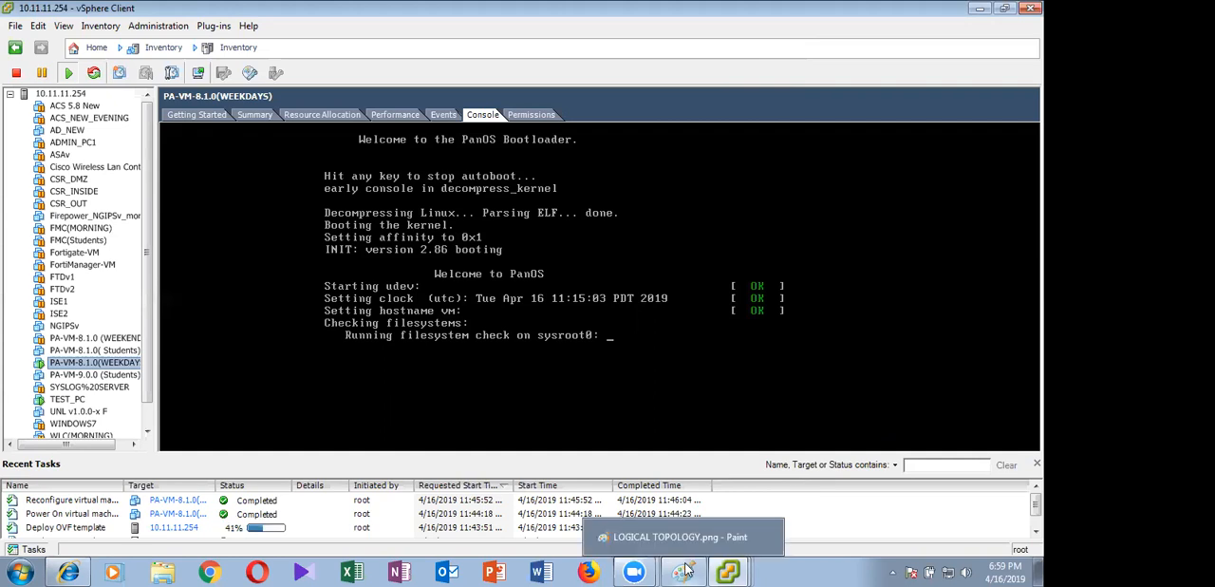
Switch to LOGICAL TOPOLOGY.png in Paint and undo the last two brush strokes
click(685, 570)
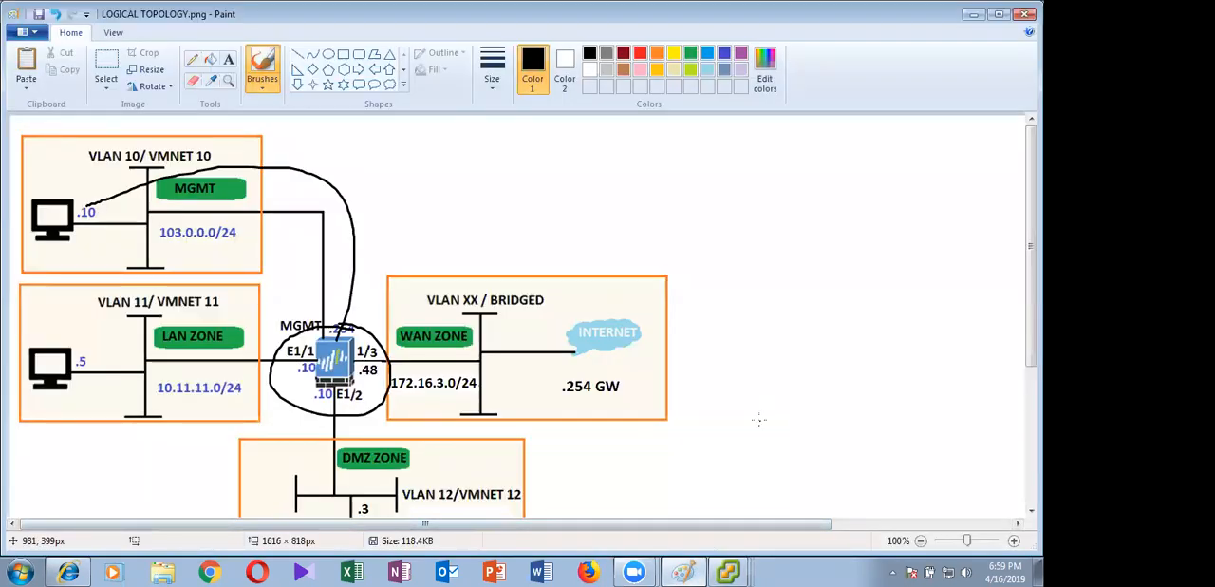
key(ctrl+z)
key(ctrl+z)
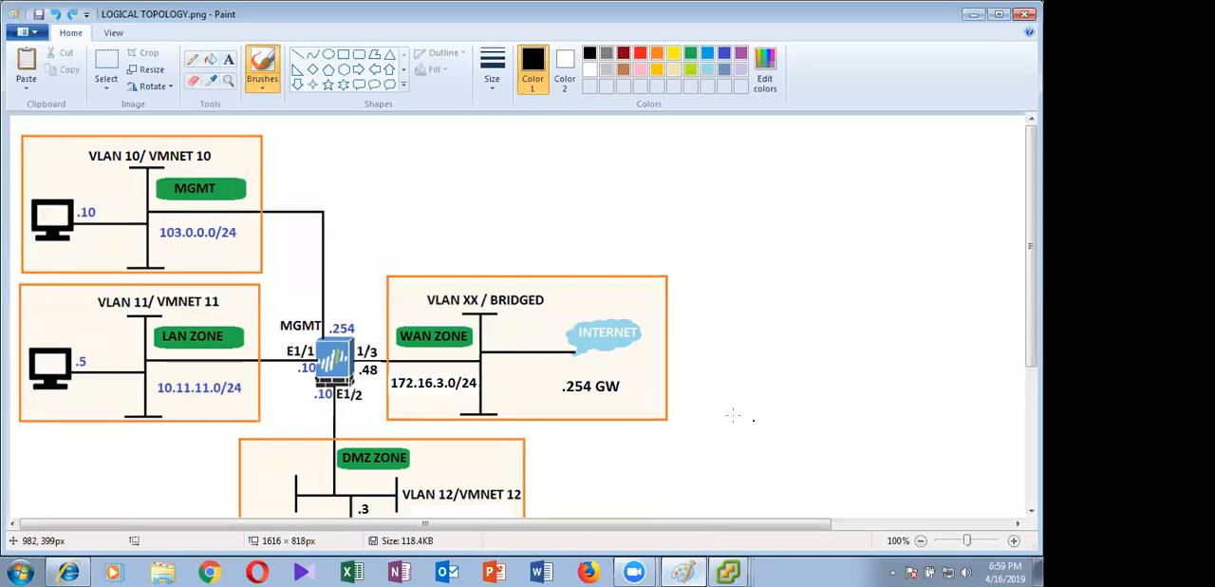
click(343, 54)
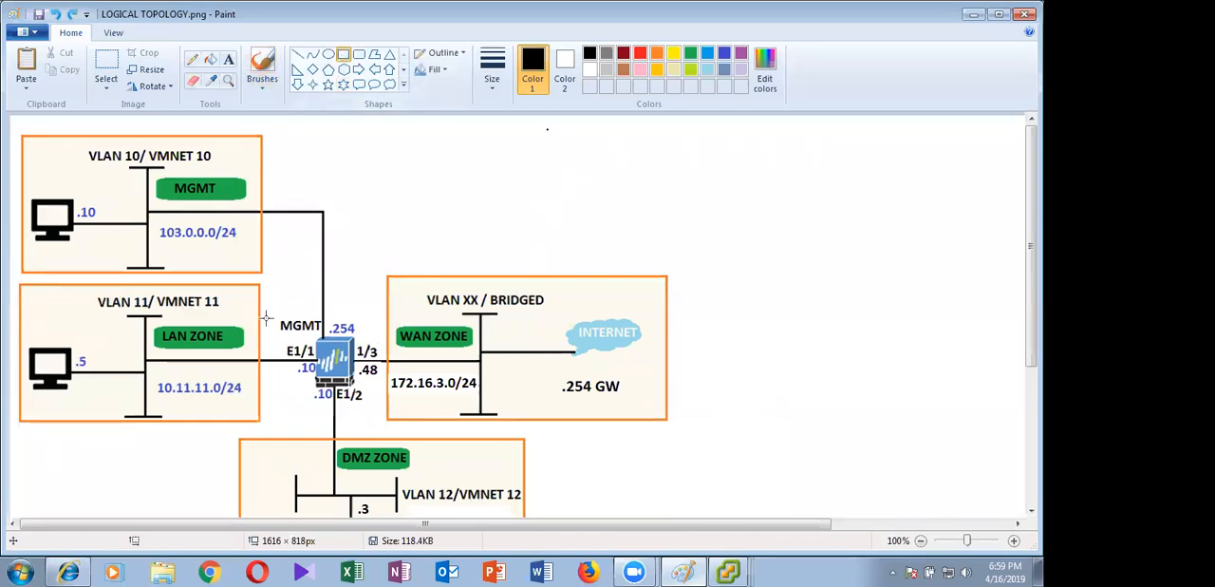
mouse_move(265, 306)
mouse_down()
mouse_move(376, 348)
mouse_move(335, 345)
mouse_move(354, 363)
mouse_move(345, 418)
mouse_up()
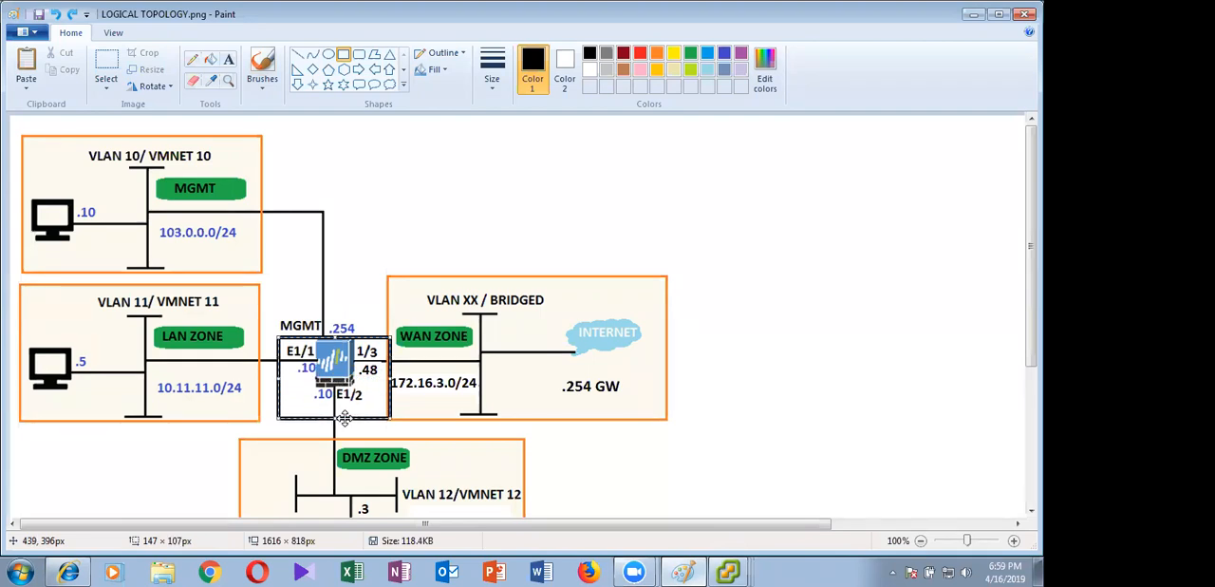
drag(344, 418, 367, 372)
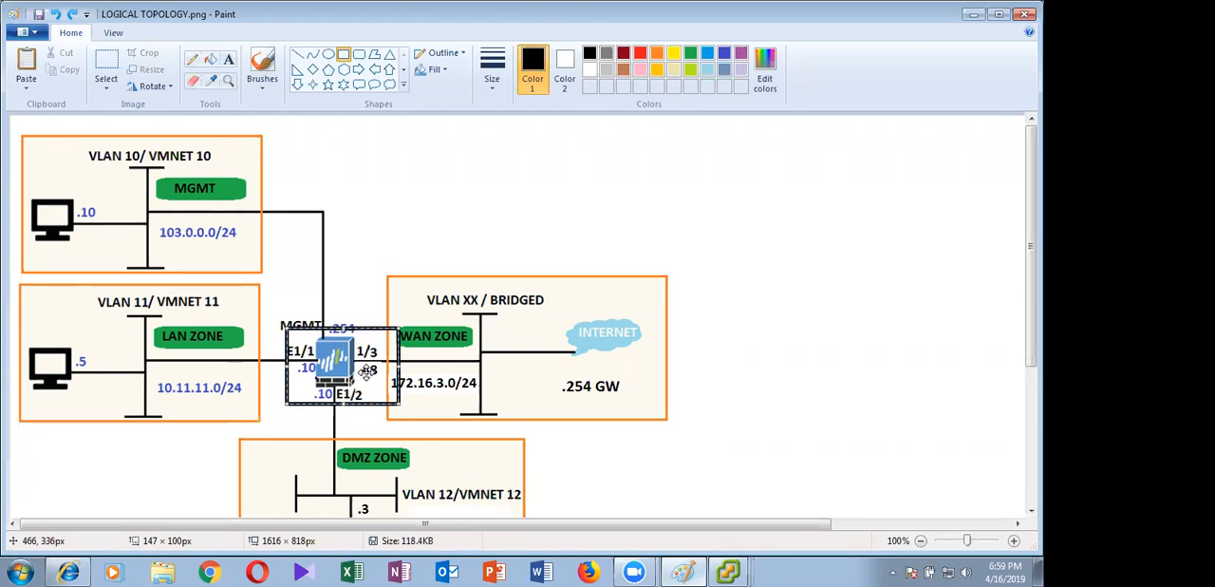
key(Escape)
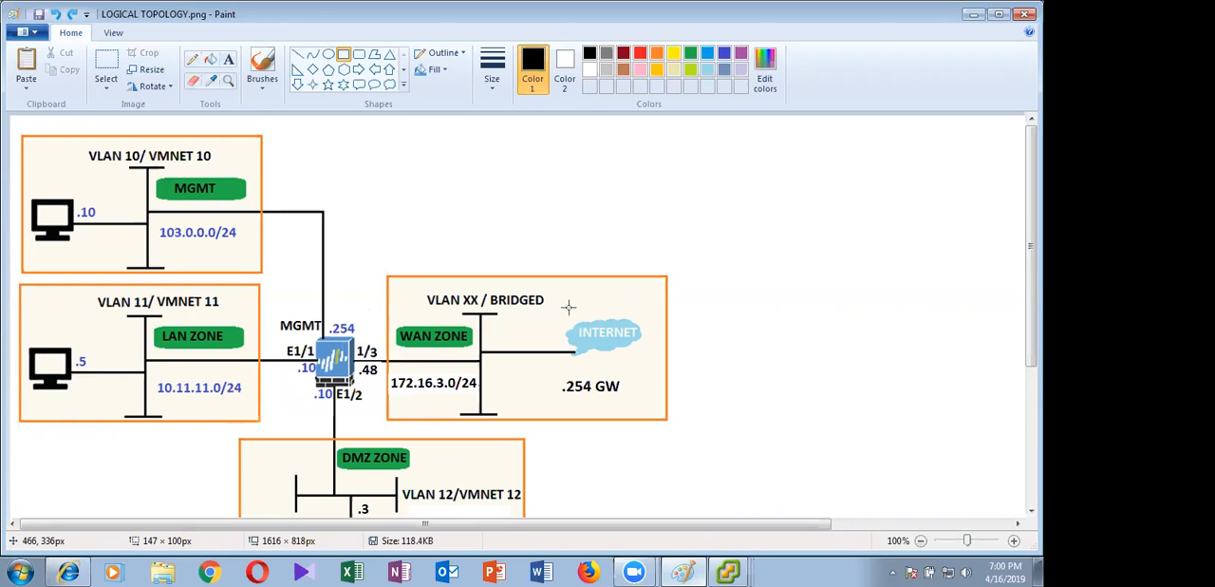
Leave Paint, open PaloAlto_Lab_Part 10 @ HA.pptx from the PALO ALTO LAB GUIDE folder, look through its first slides and close it
click(972, 16)
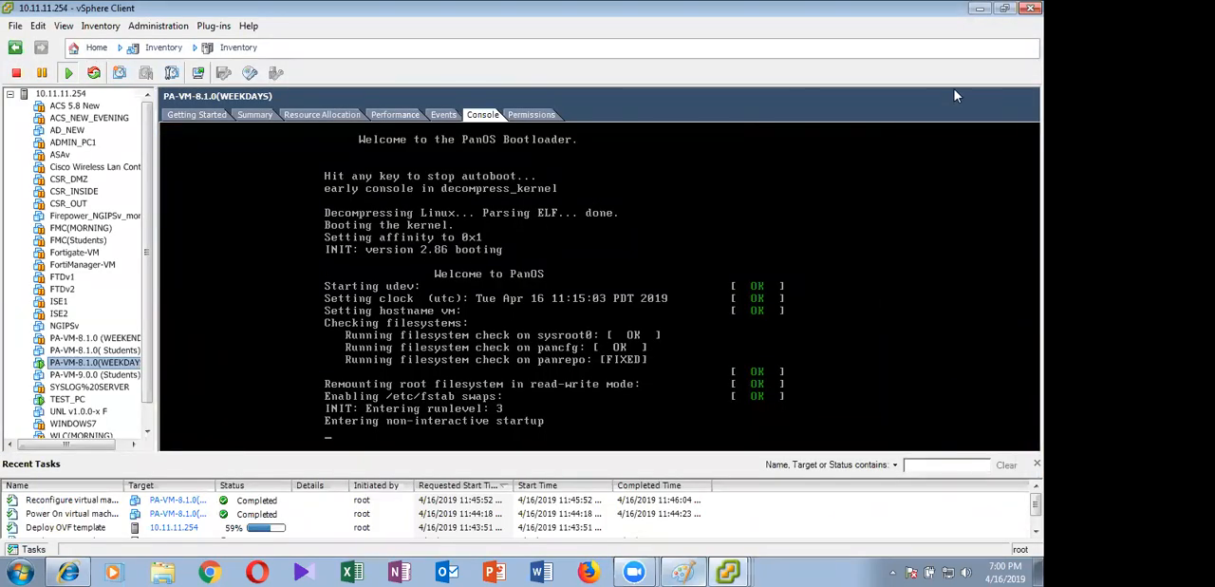
key(super+d)
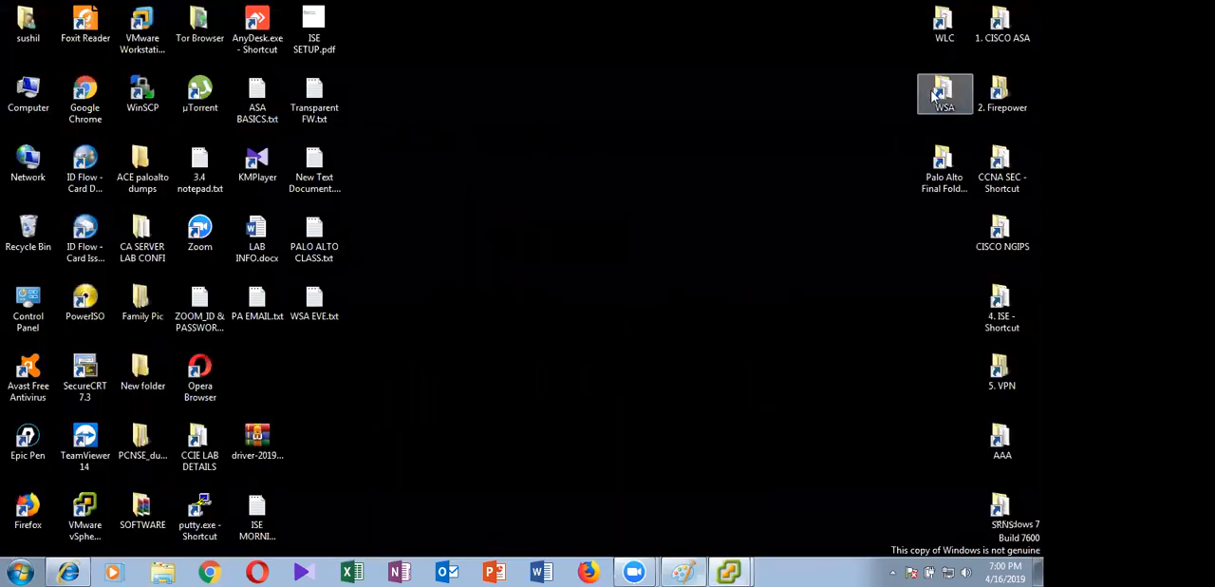
double_click(943, 171)
double_click(275, 185)
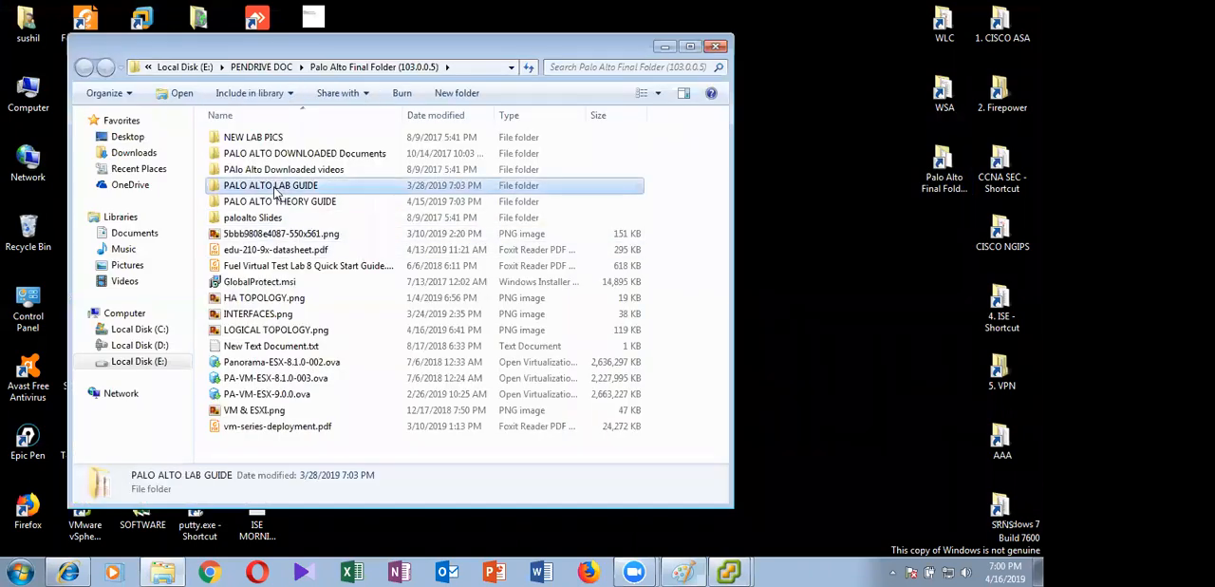
double_click(334, 330)
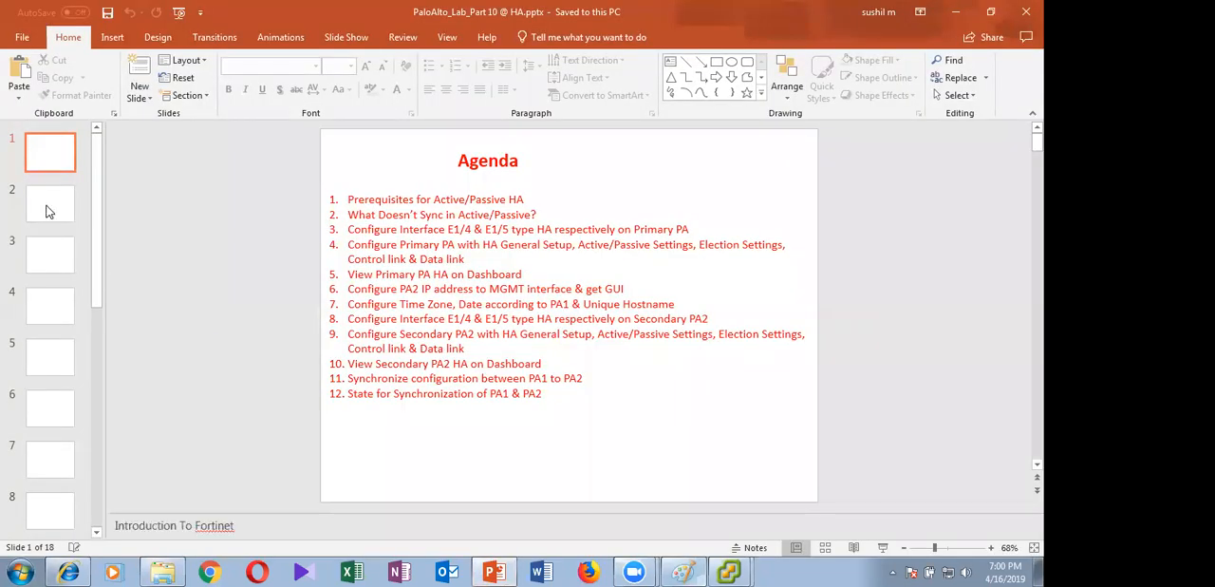
click(50, 204)
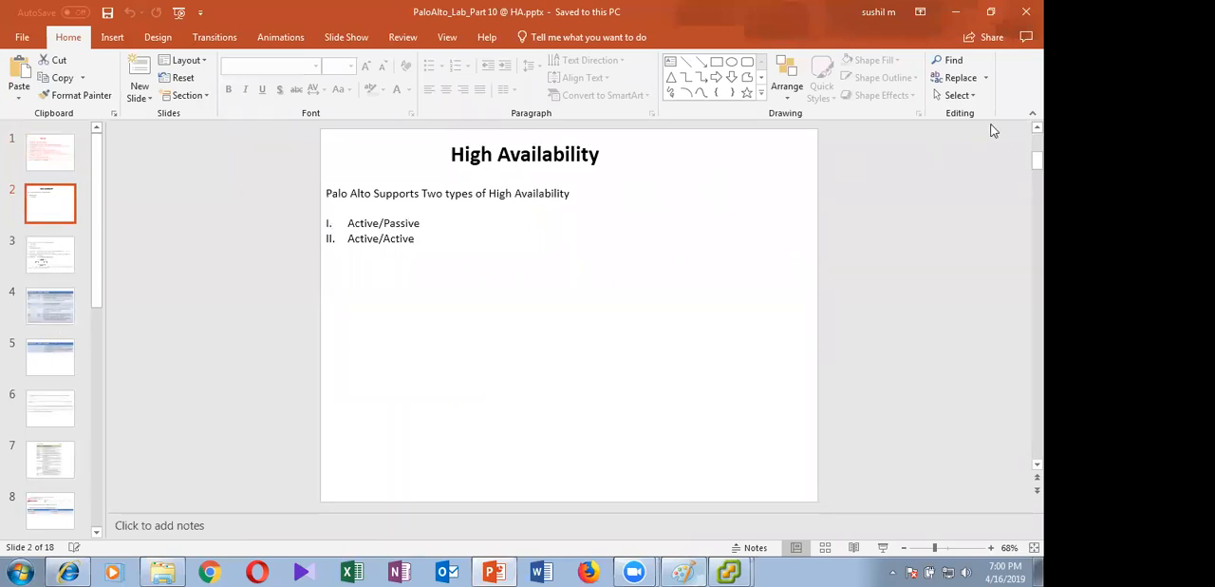
scroll(972, 142, down, 1)
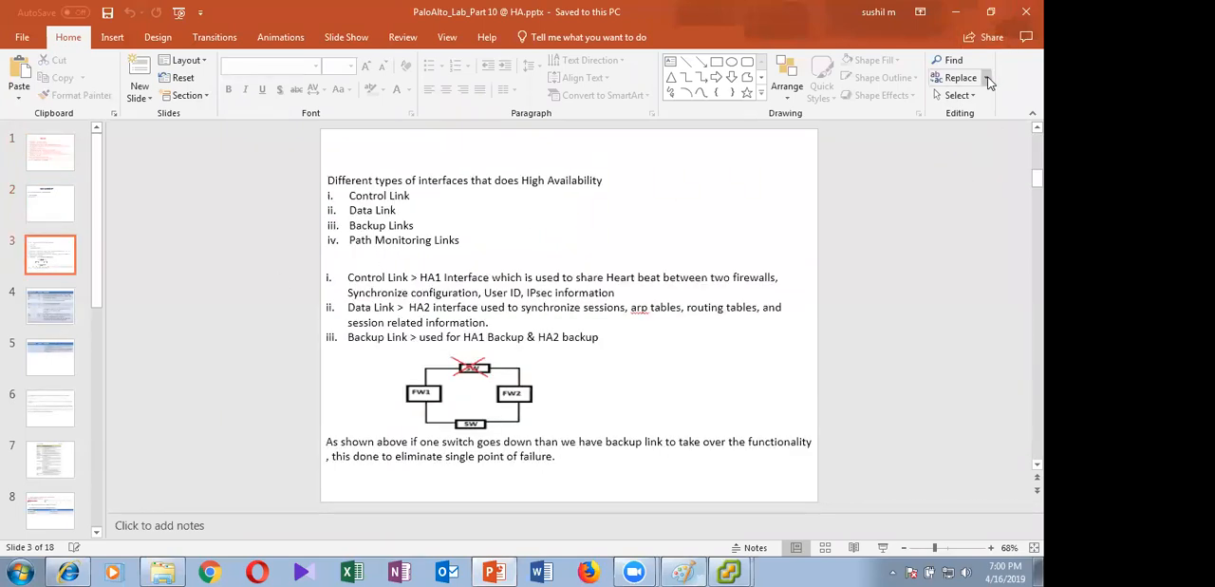
scroll(962, 78, down, 1)
click(1027, 12)
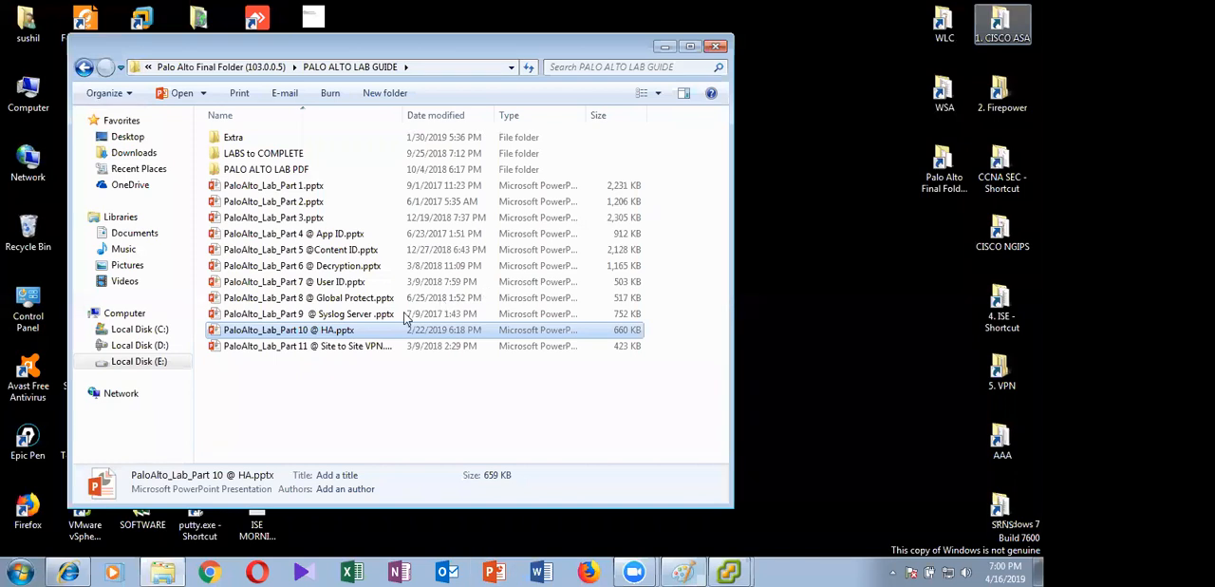
Go back to the Palo Alto Final Folder, view HA TOPOLOGY.png, then close the image and the folder
click(85, 69)
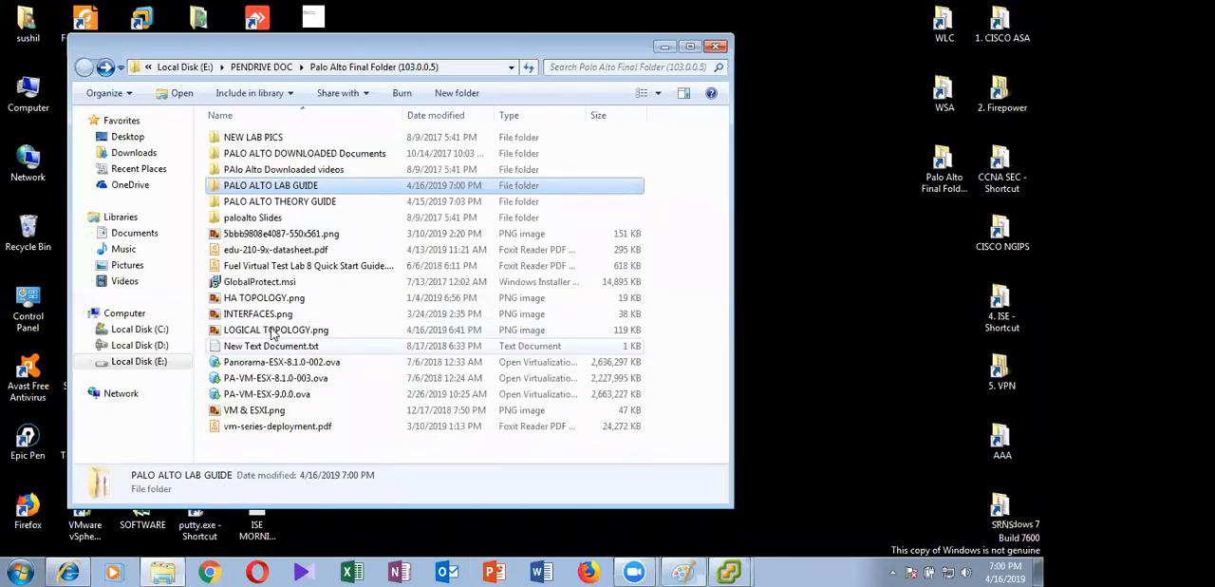
click(268, 299)
double_click(267, 299)
scroll(474, 277, up, 3)
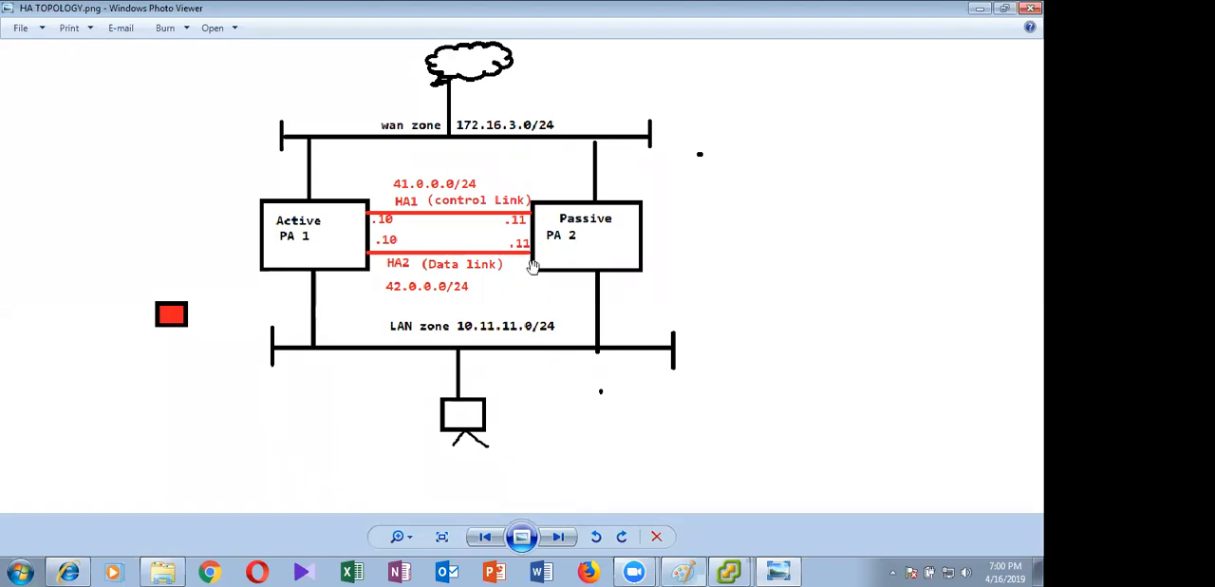
click(1030, 8)
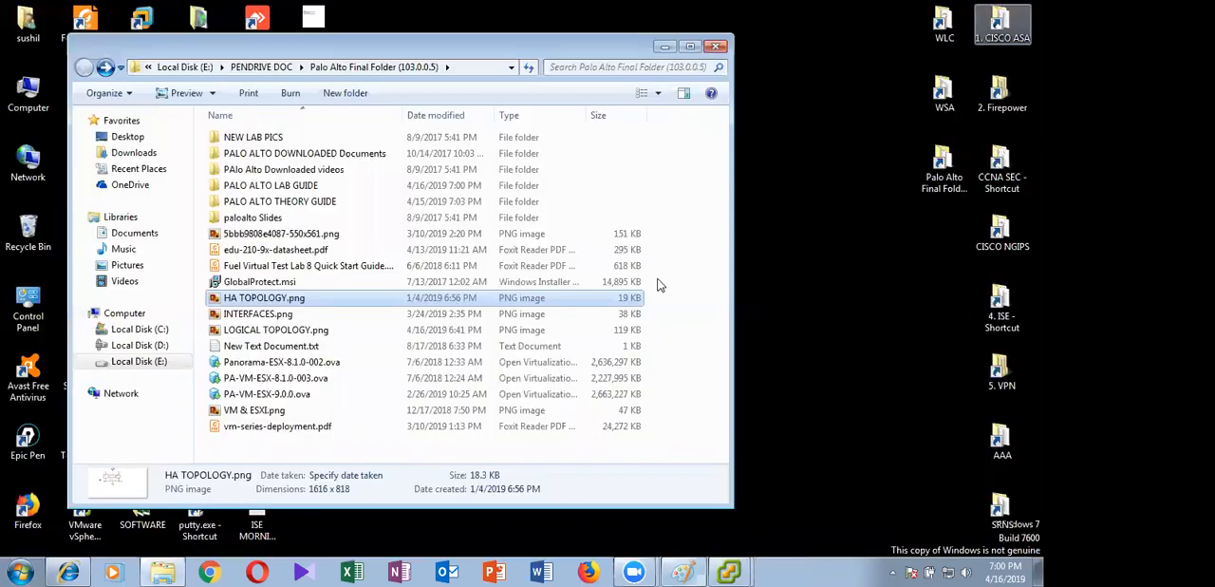
click(714, 48)
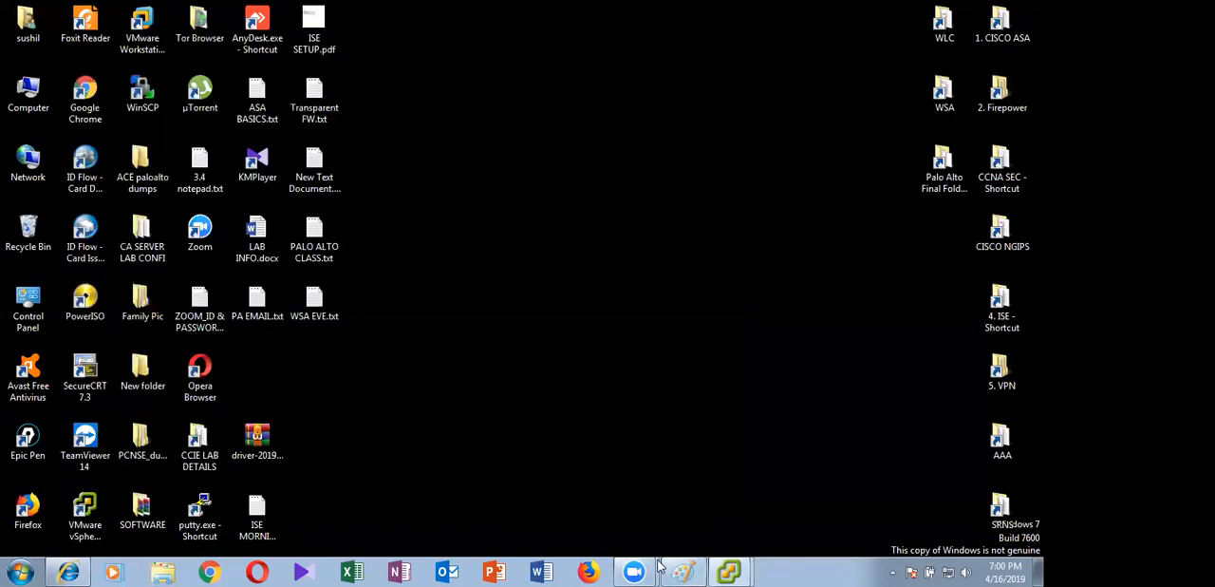
Switch to the separate PA-VM-8.1.0(WEEKDAYS) console window and dismiss its active connections notice
mouse_move(729, 569)
click(740, 538)
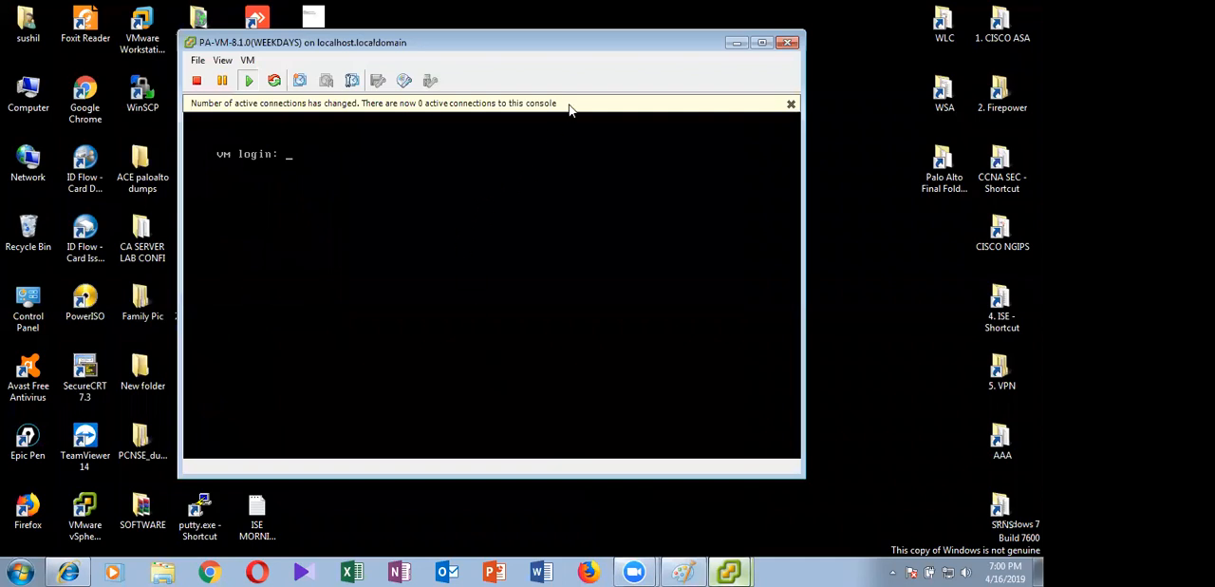
click(791, 104)
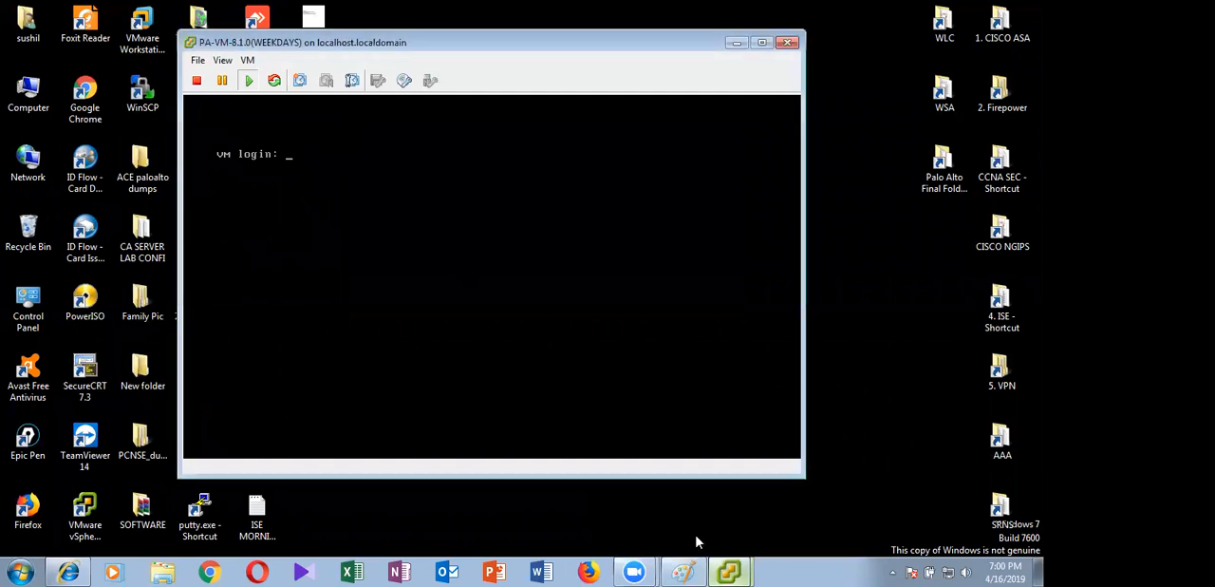
Return to the main vSphere Client, review the network adapters in the PA-VM-8.1.0(WEEKDAYS) settings, and close them without changes
click(706, 512)
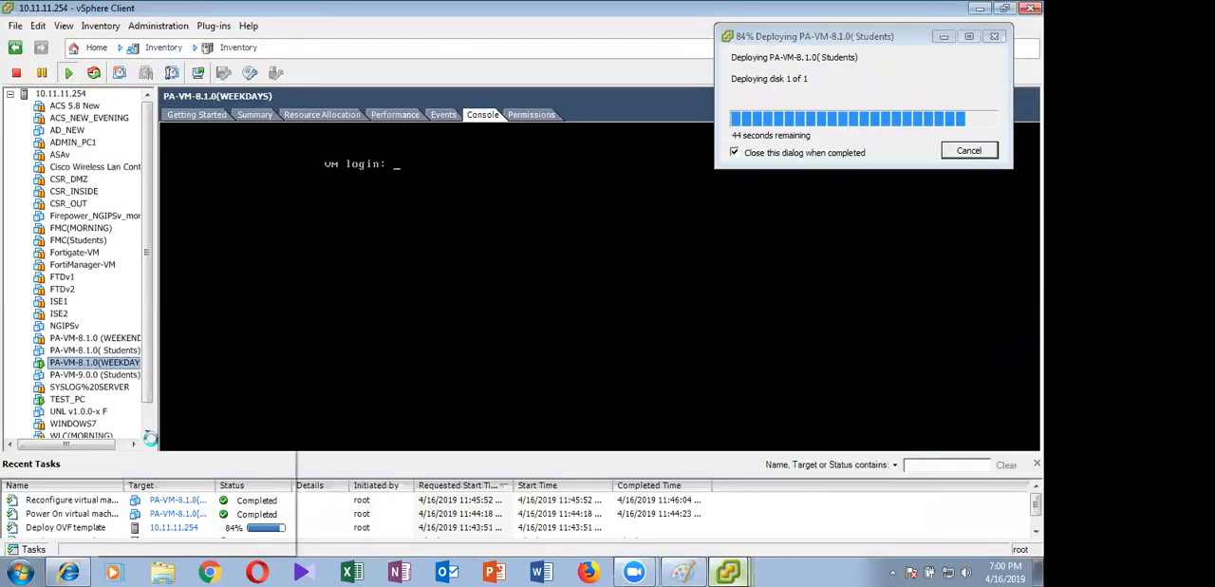
right_click(95, 365)
click(152, 439)
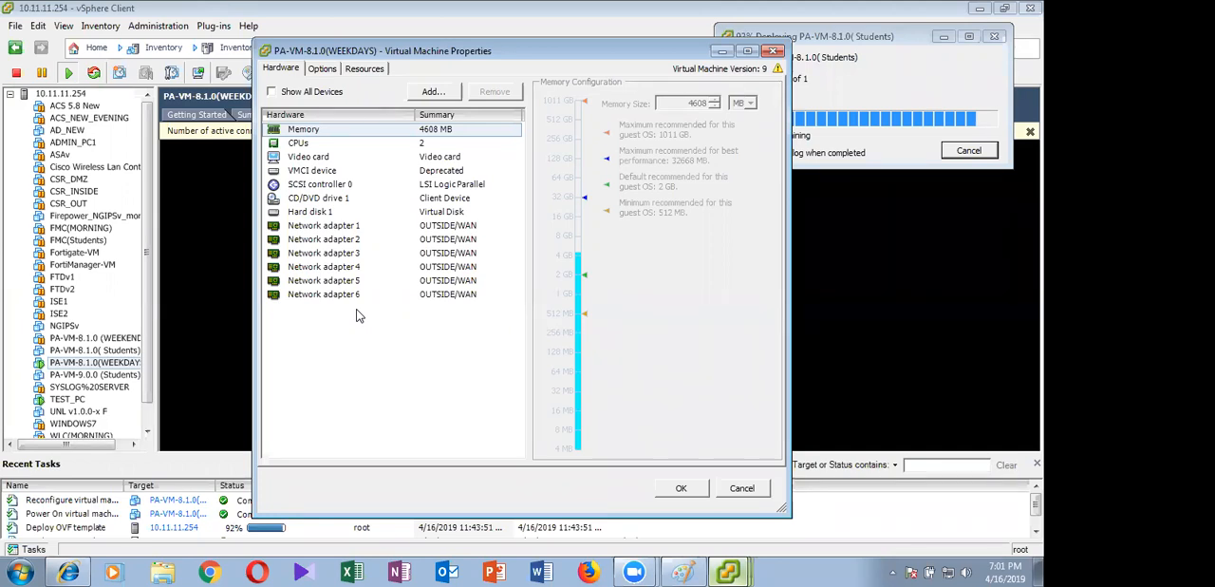
click(743, 488)
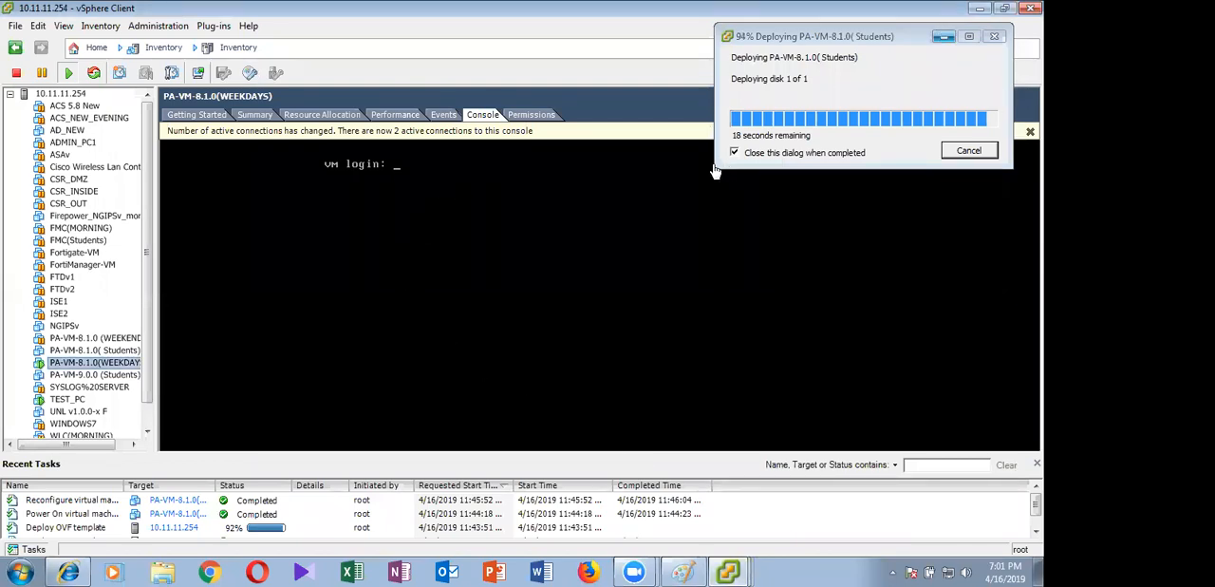
Minimize the main client window and dismiss the connections notice in the separate PA-VM-8.1.0(WEEKDAYS) console
click(392, 184)
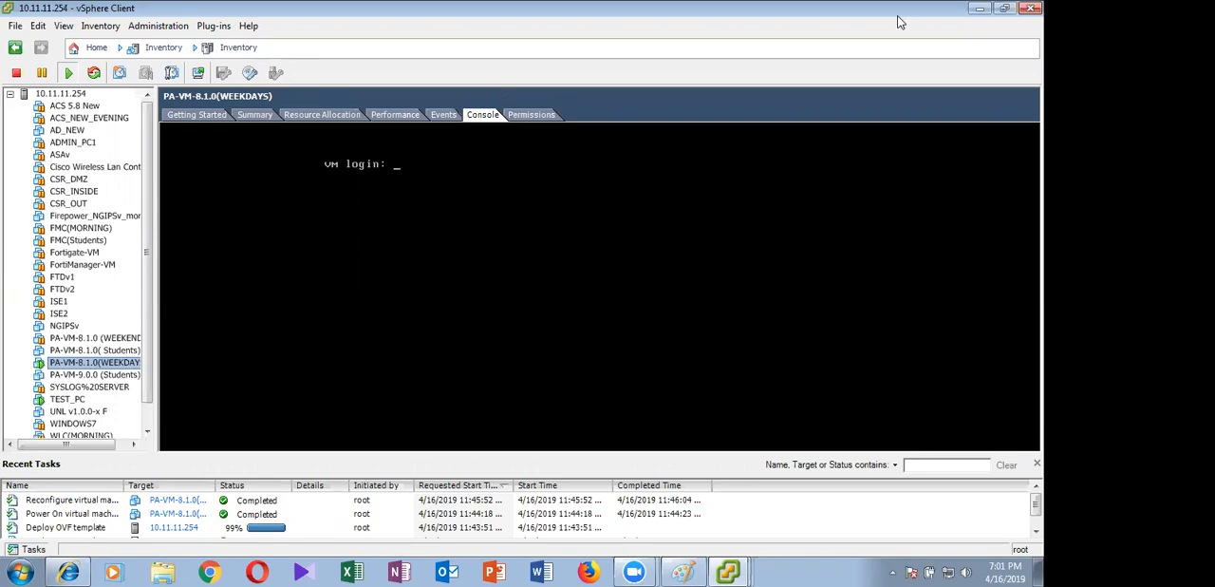
click(978, 9)
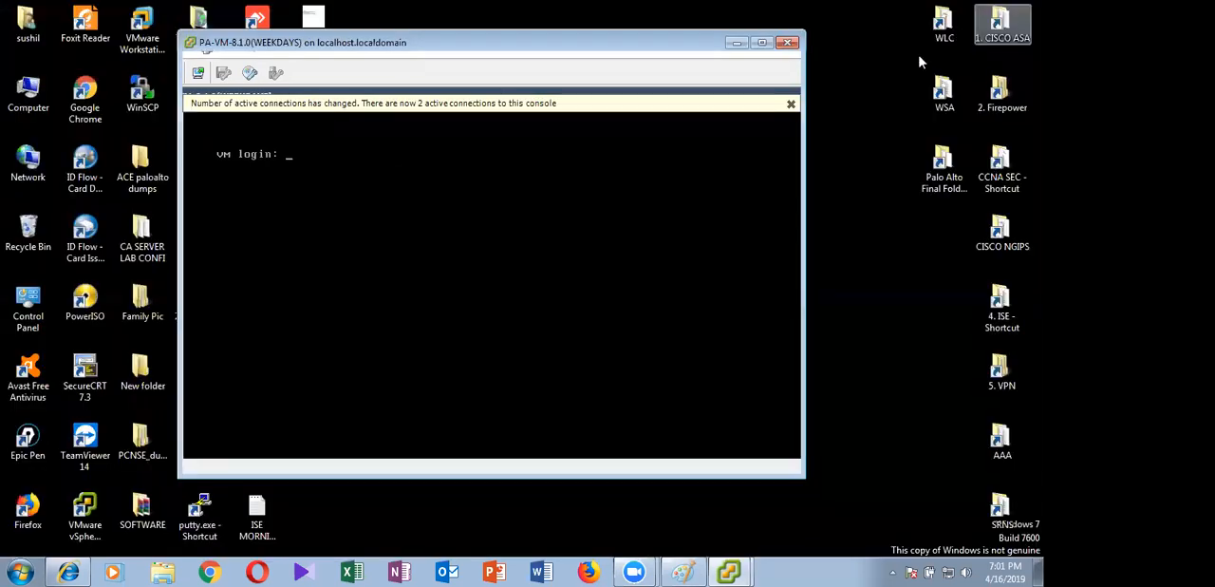
click(791, 103)
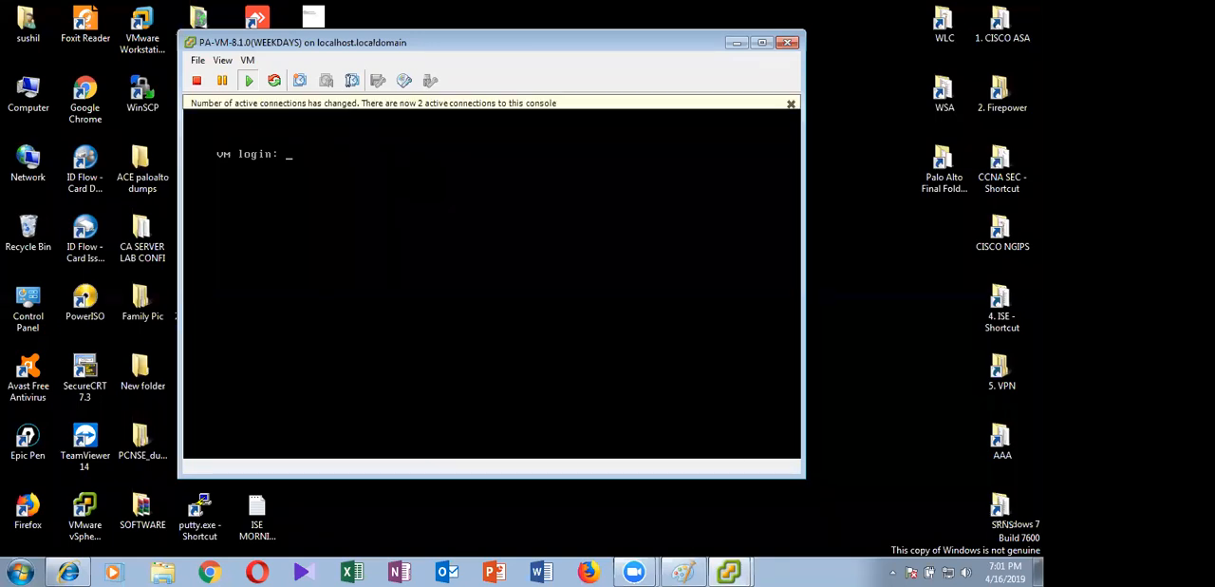
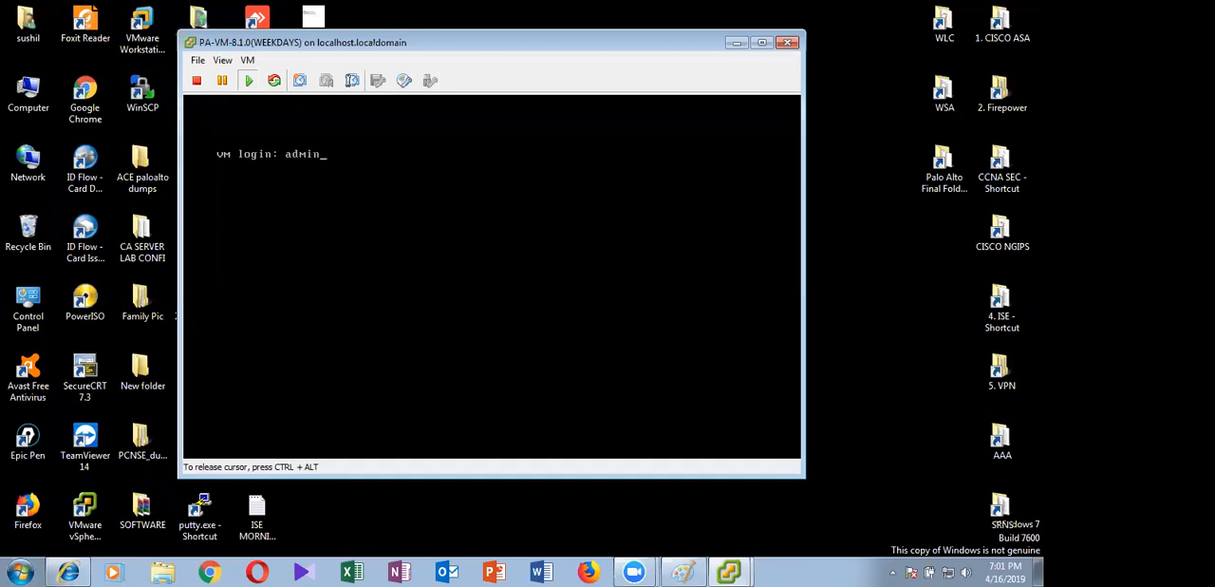
Try twice to log in at the firewall's VM login prompt as admin with the account password
key(Return)
key(Return)
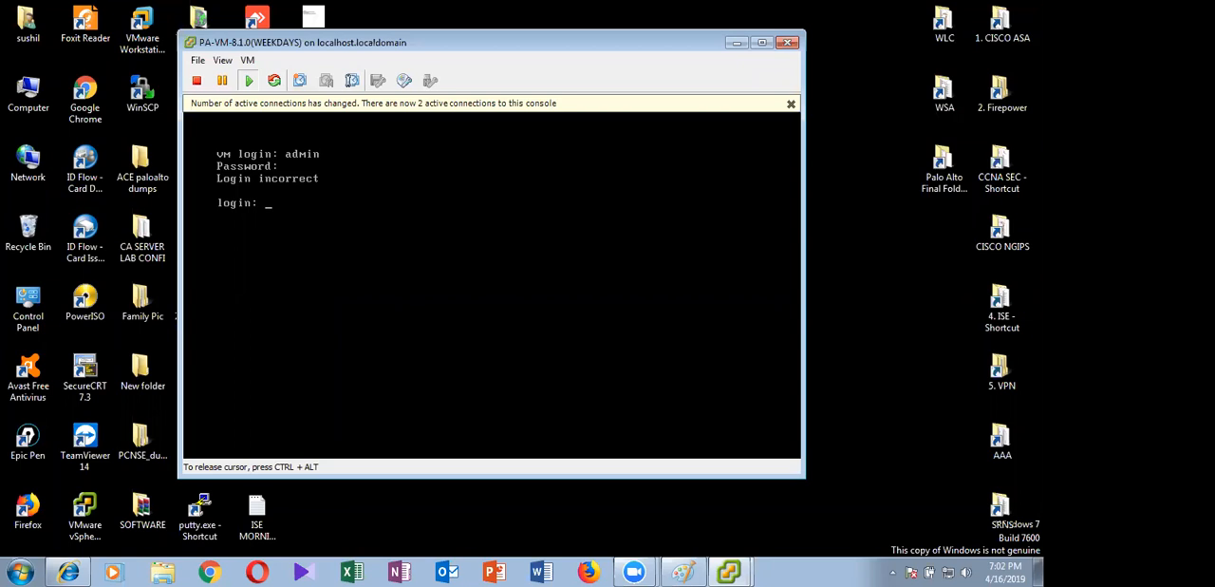
key(Return)
key(Return)
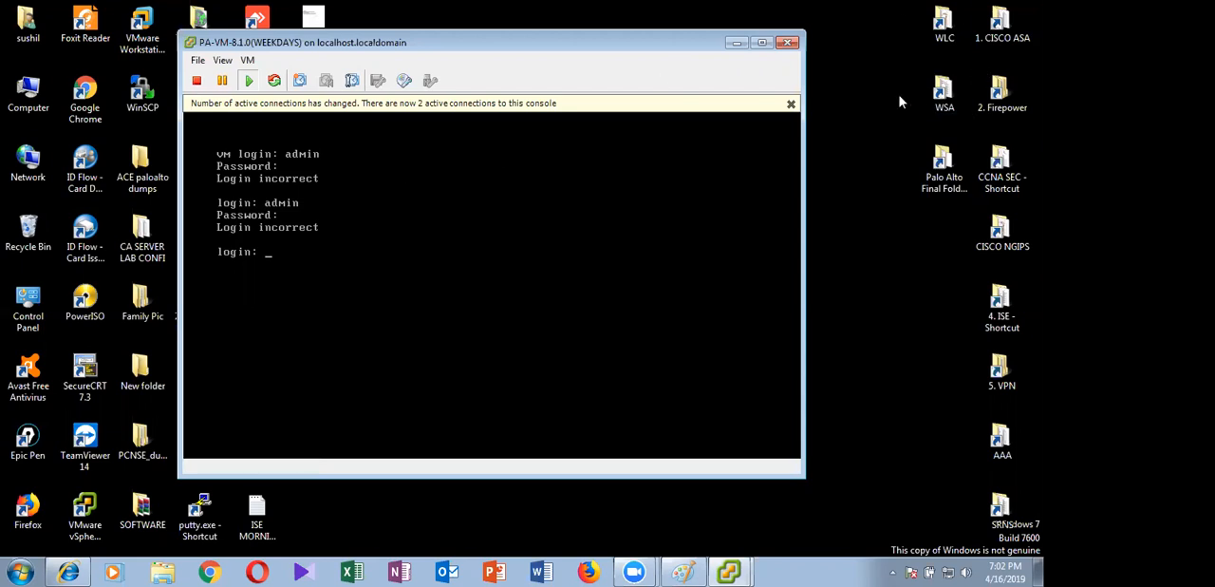
Dismiss the active connections notice and try the login as admin with the account password once more
click(790, 104)
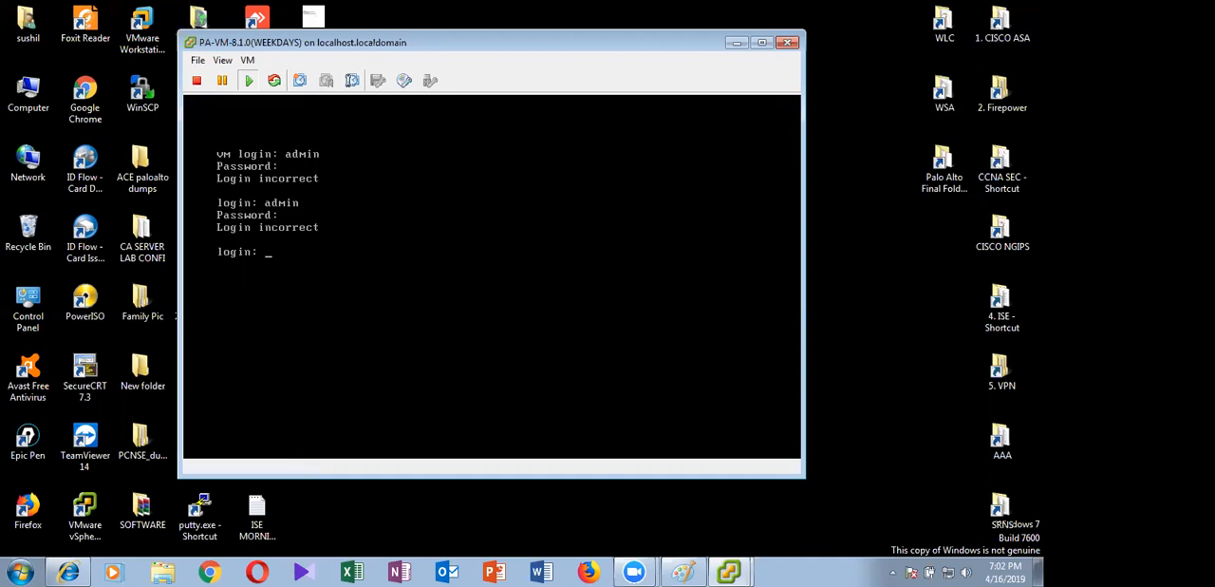
text(admin)
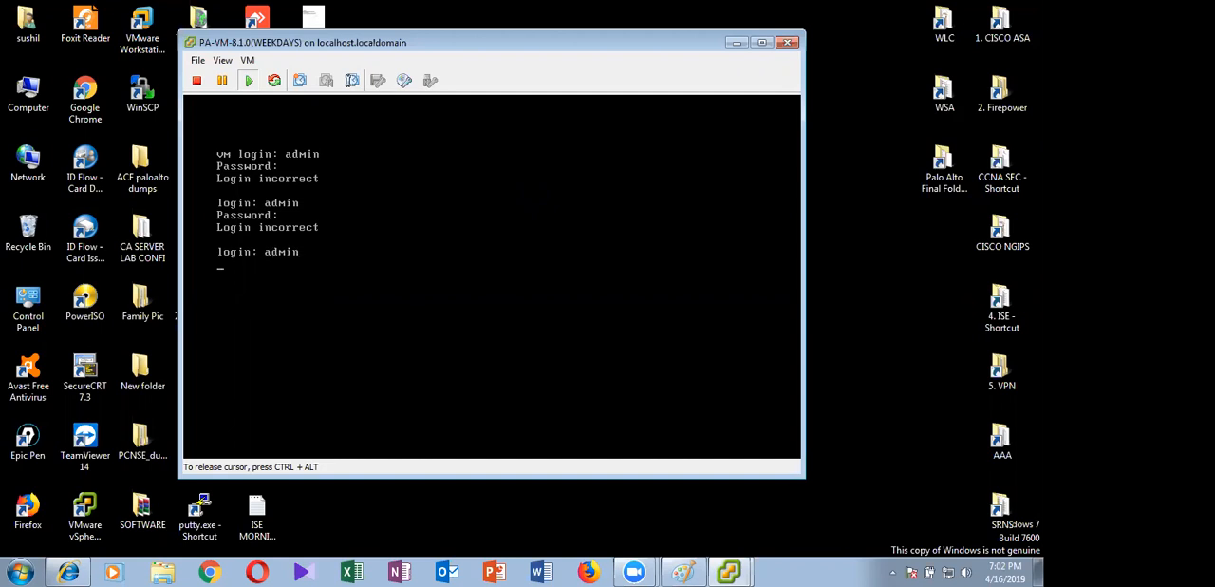
key(Return)
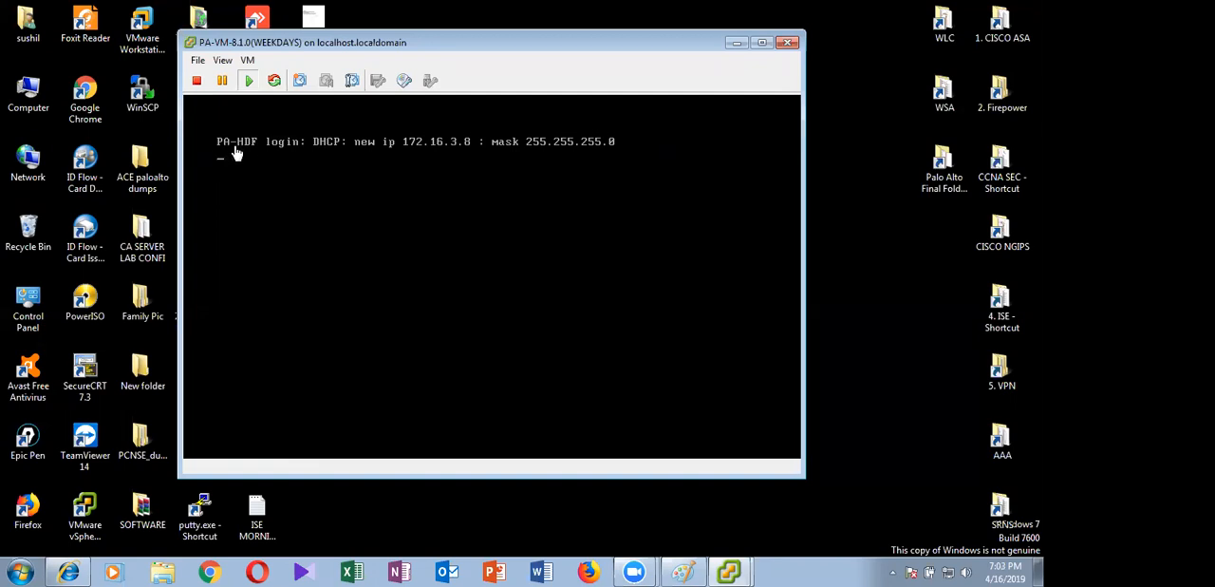
Log in at the PA-HDF login prompt as admin with the account password
click(447, 177)
key(Return)
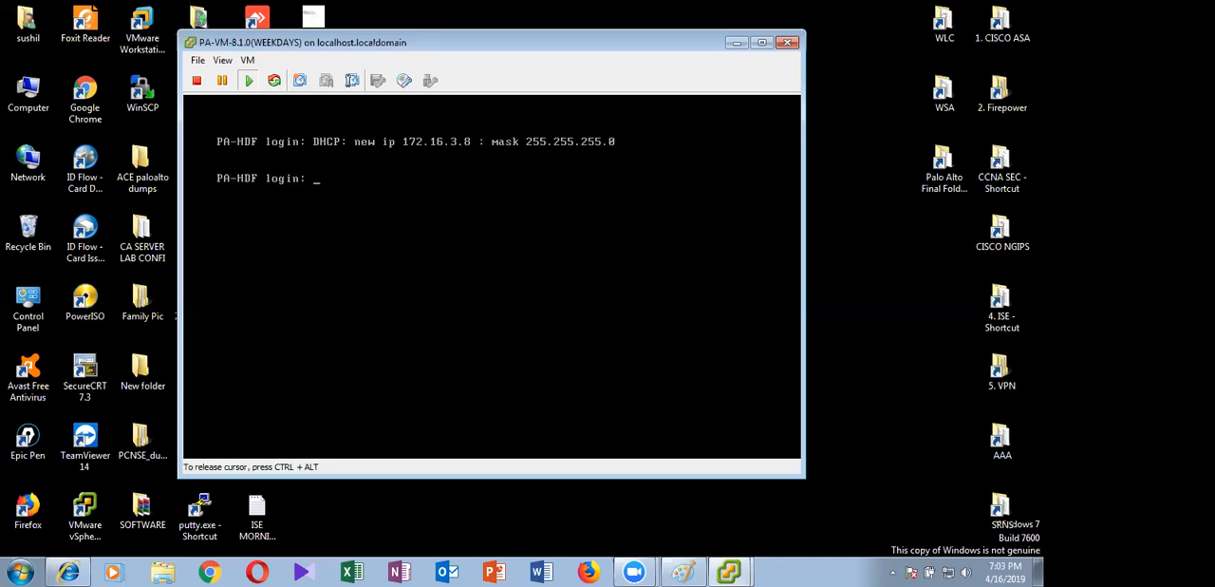
text(admin)
key(Return)
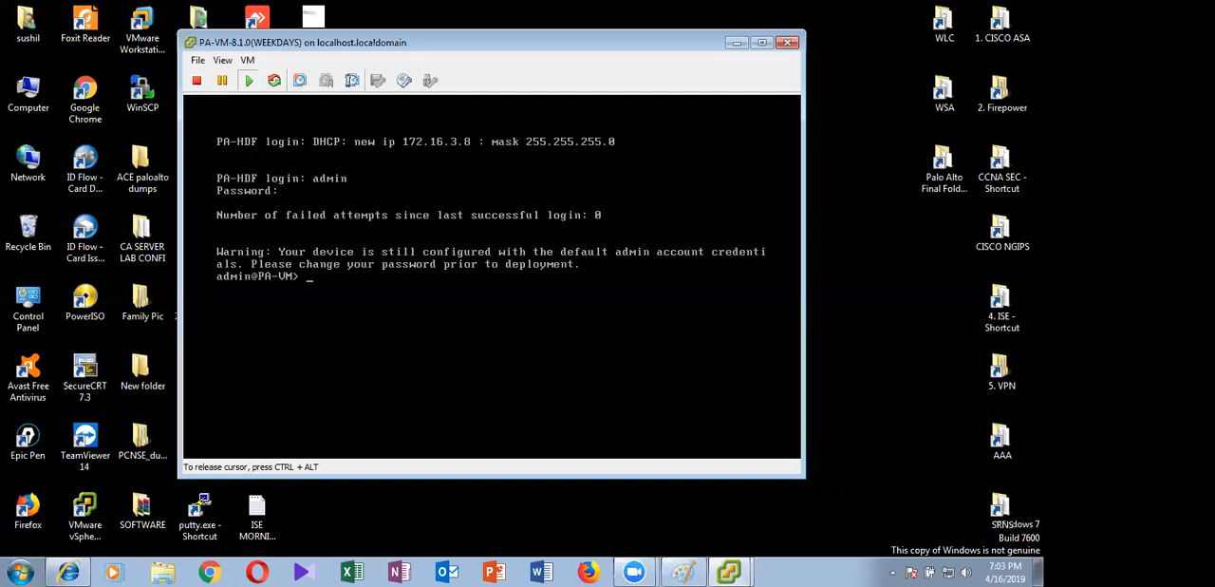
List all of the firewall's interfaces with the show interface all command
key(Return)
key(Return)
key(Return)
text(show )
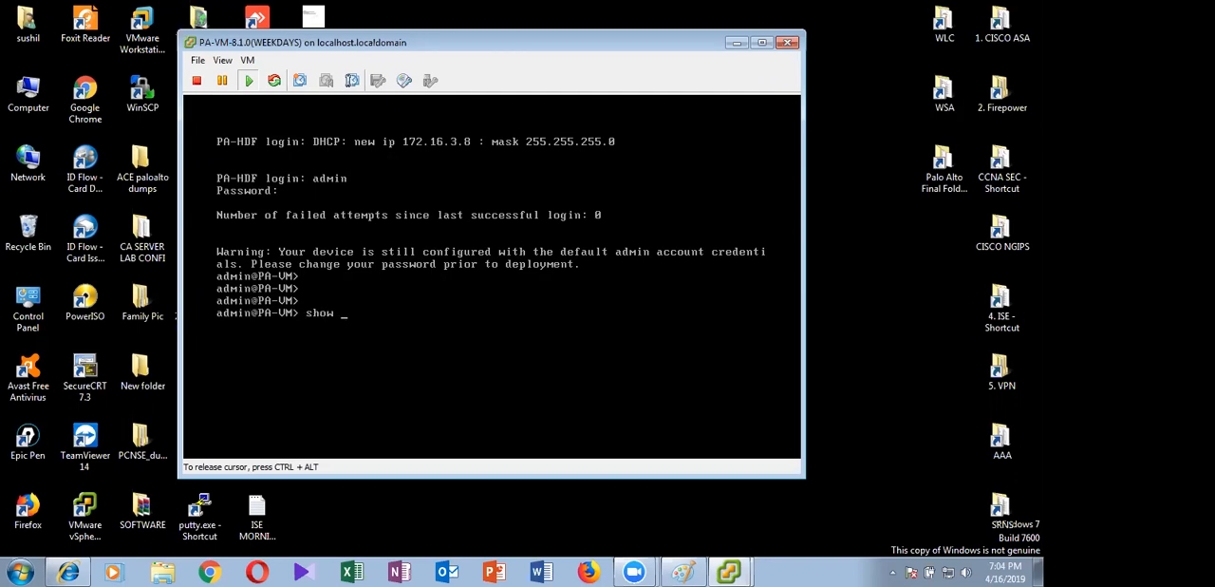
text(interface all)
key(Return)
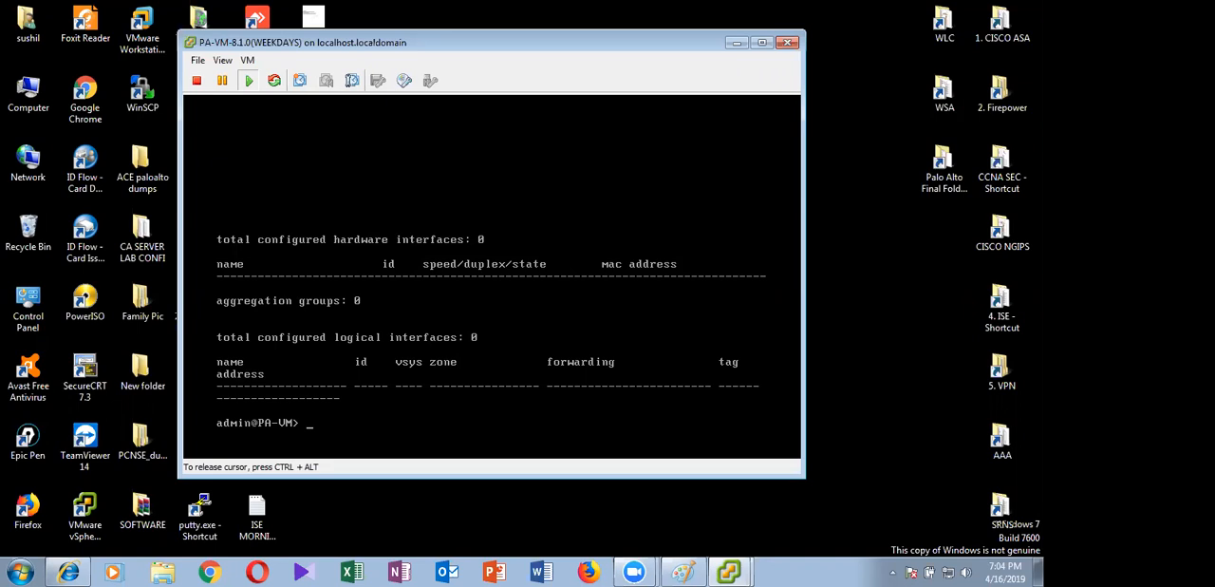
Show the management interface's details and counters, paging through to the end of the output
text(show interface all)
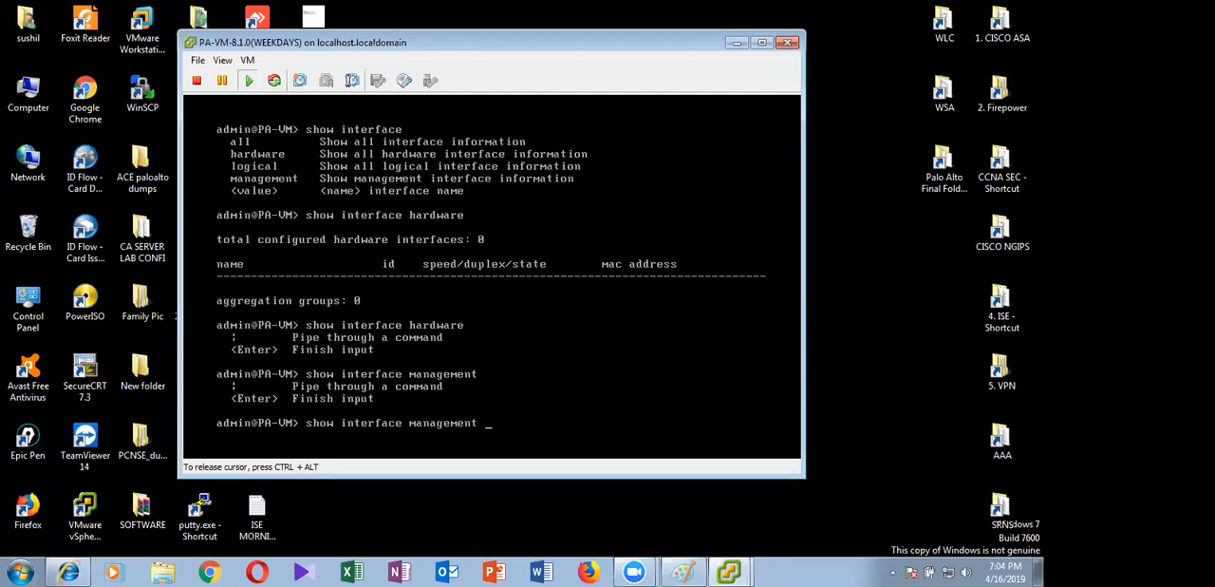
key(Return)
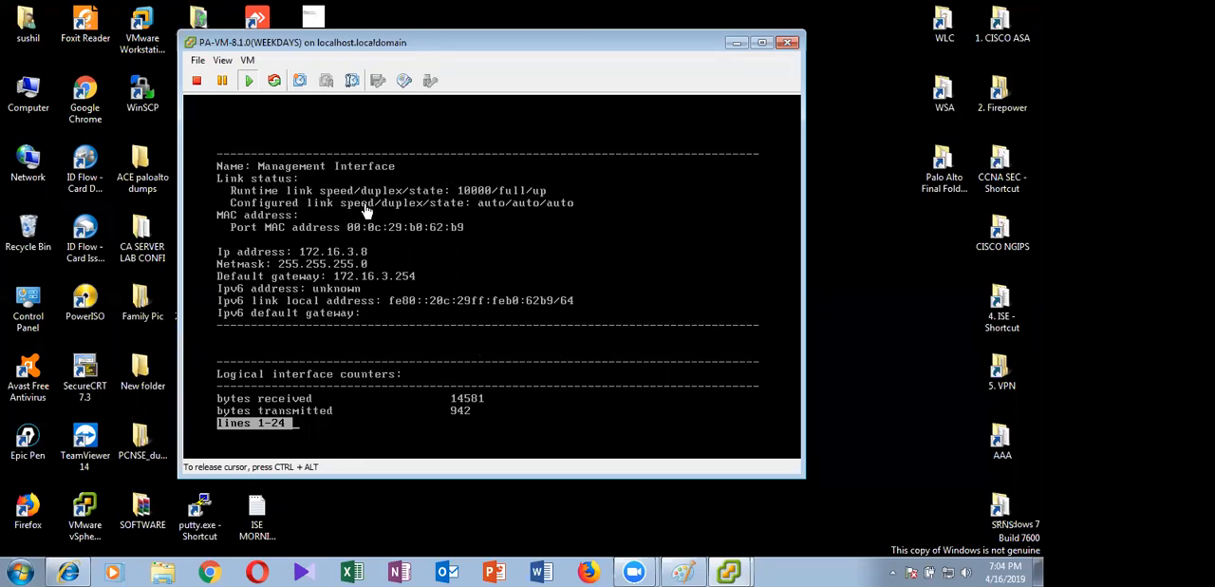
key(space)
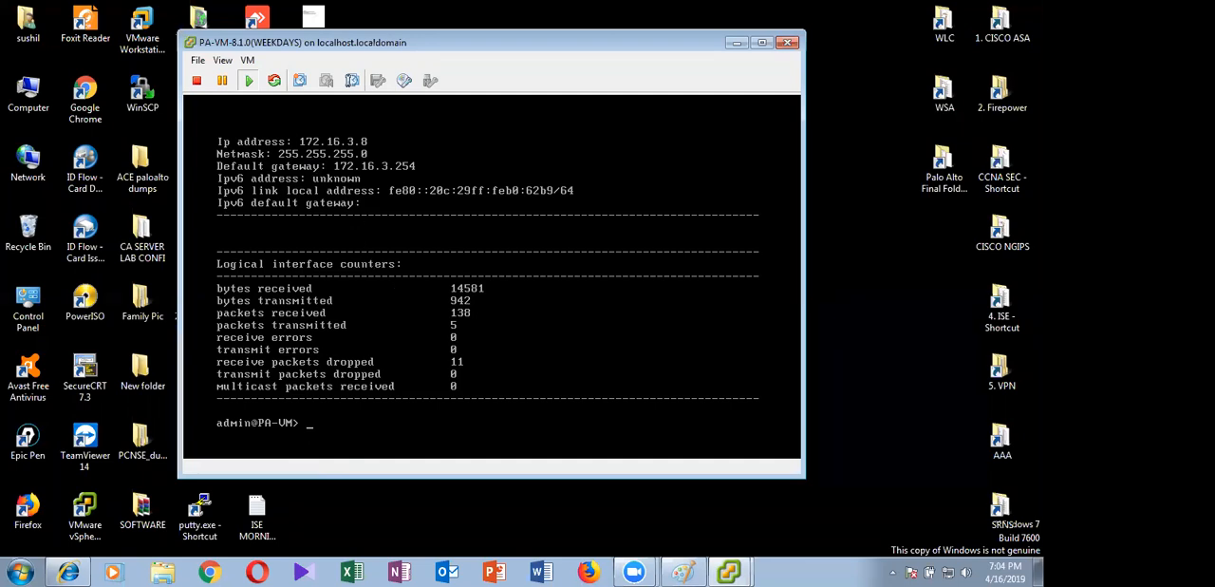
Query the firewall's system information with the show system info command
text(show system info)
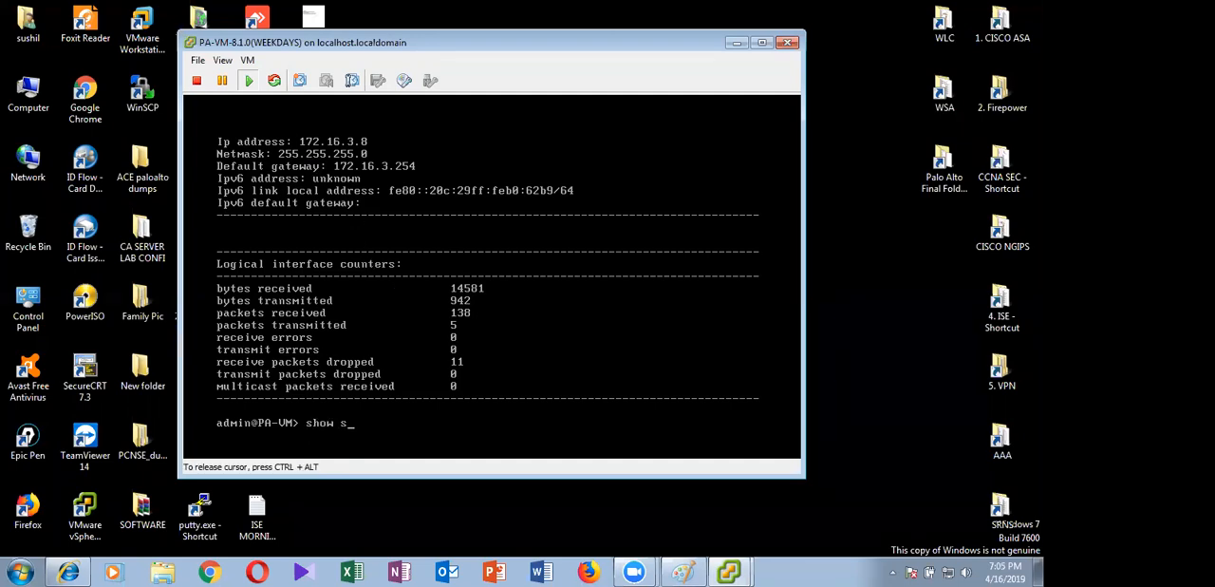
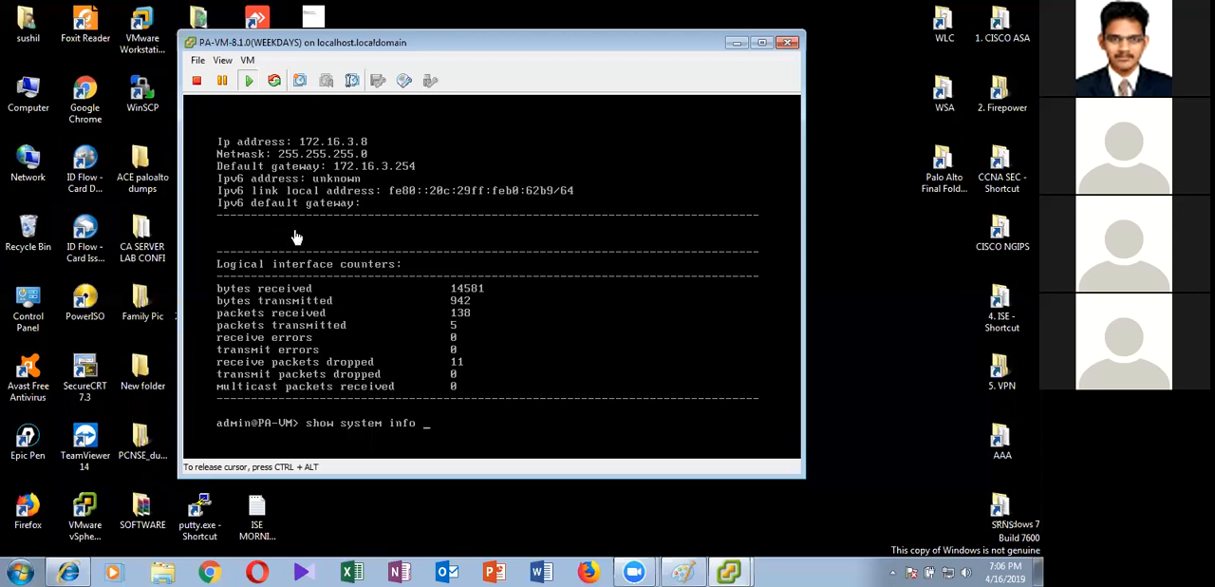
Run the prepared system information query and page through its output to the end
key(Return)
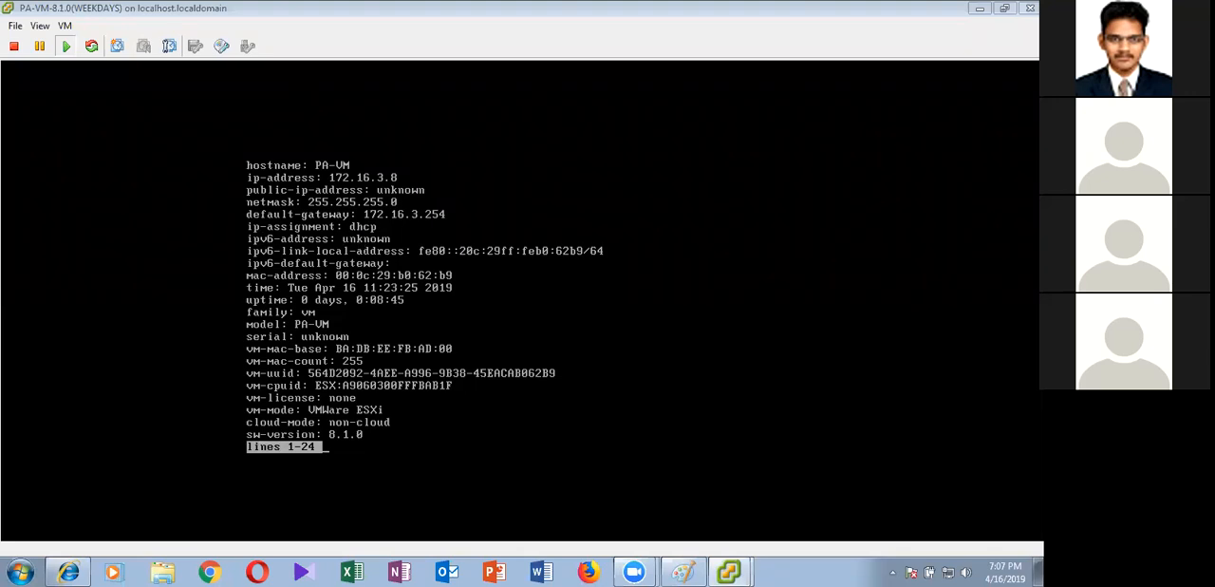
key(space)
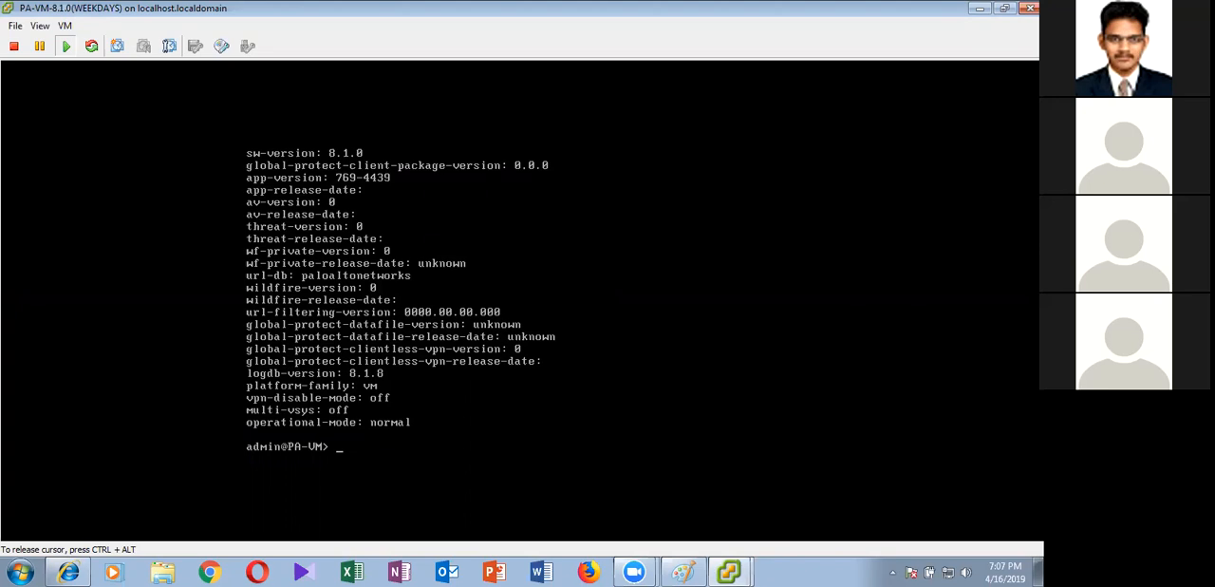
Enter configuration mode and remove the management interface's DHCP client setting with delete deviceconfig system type dhcp-client
text(configure)
key(Return)
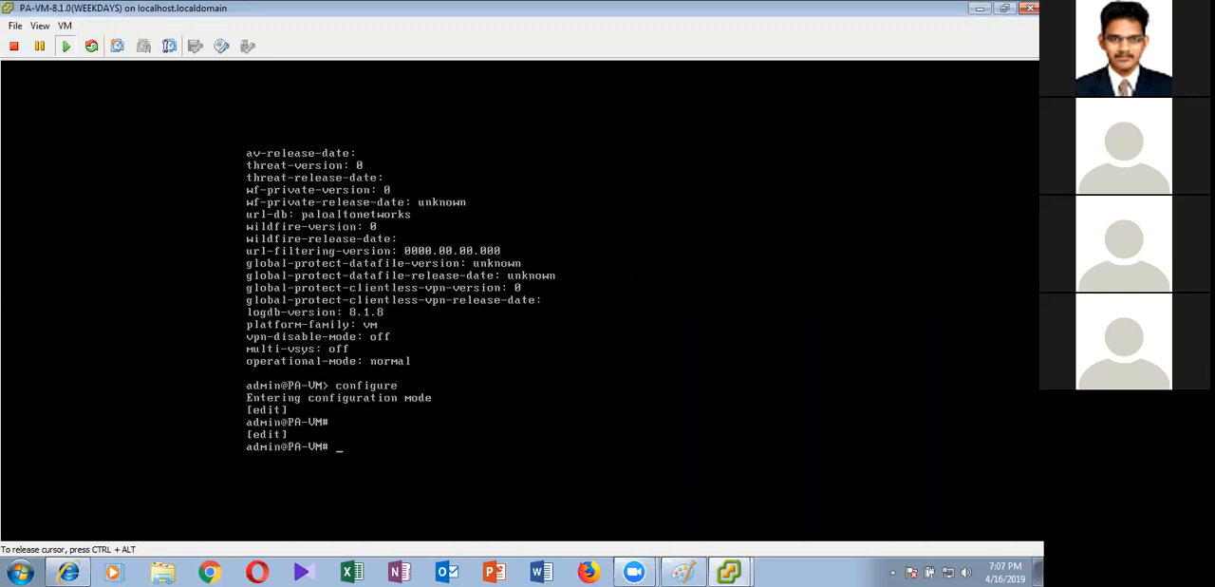
text(delete)
text(deviceconfig system )
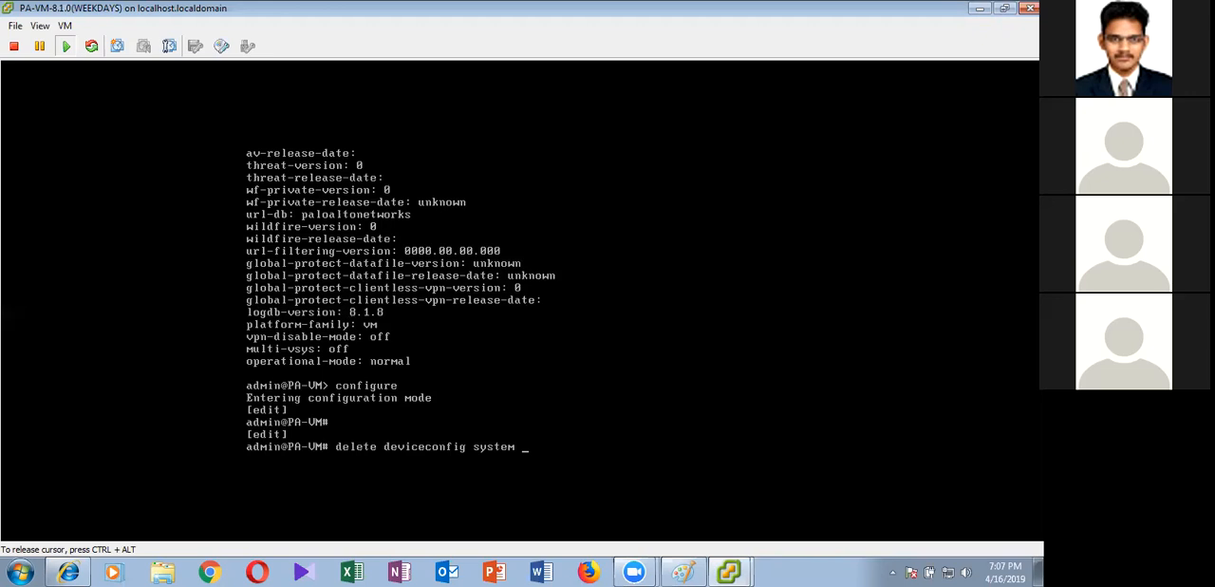
text(type)
key(BackSpace)
text(dhcp-client)
key(Return)
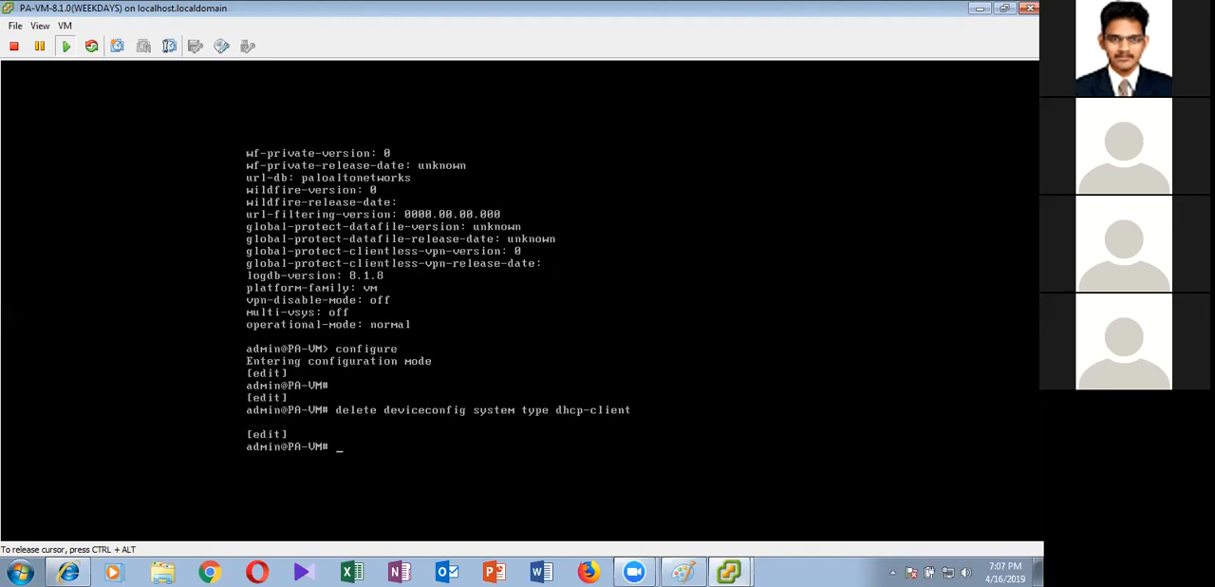
Commit the DHCP client removal and exit configuration mode
text(commit)
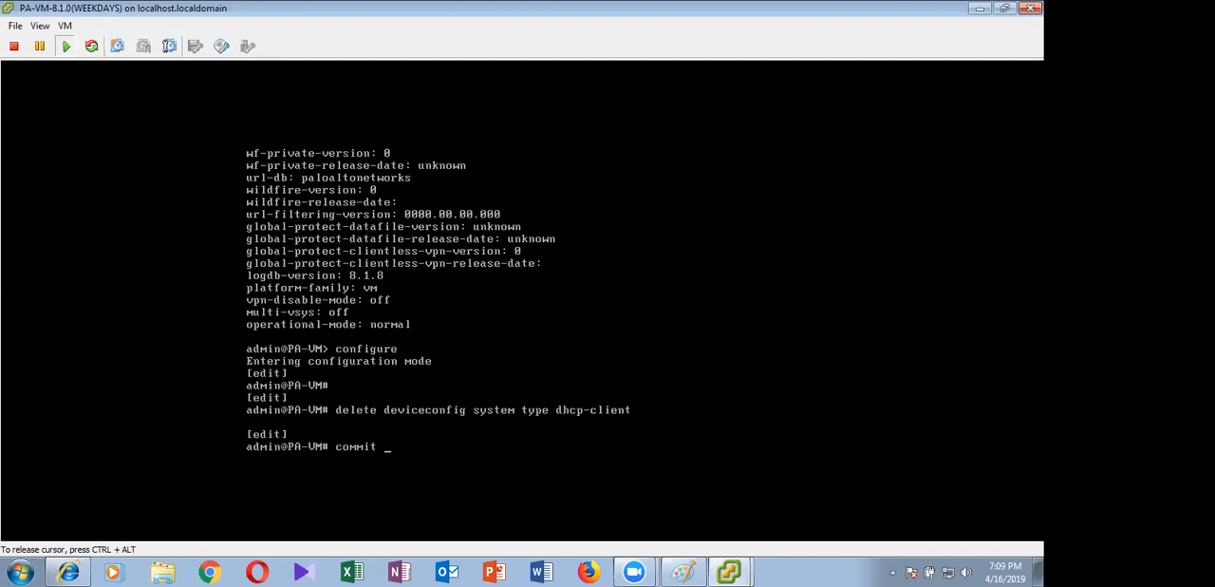
key(Return)
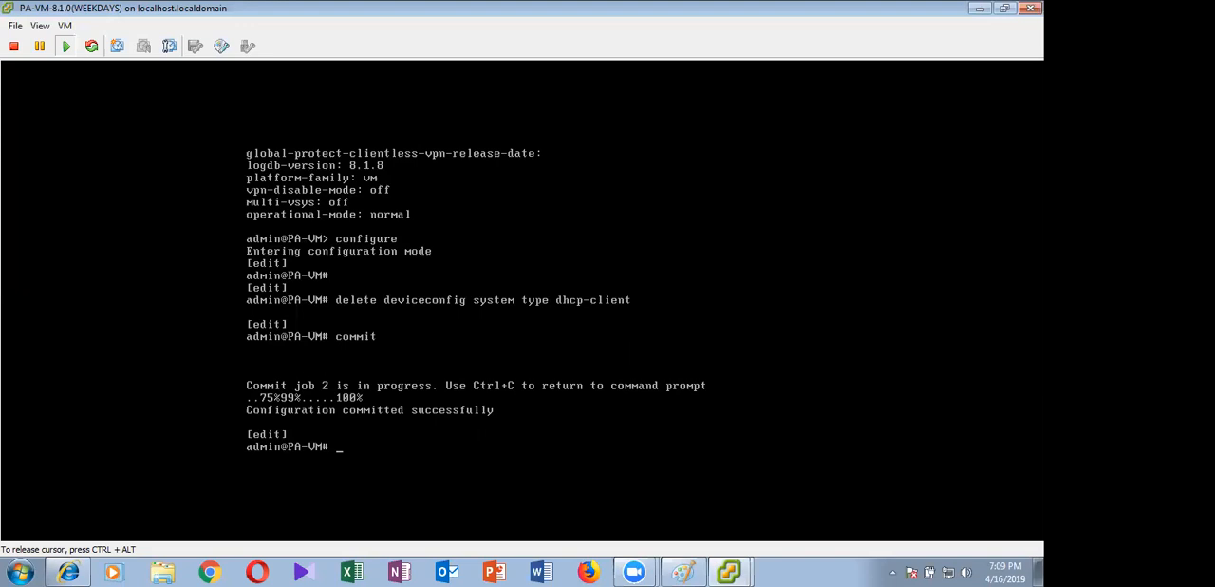
text(exit)
key(Return)
key(Return)
key(Return)
key(Return)
key(Return)
key(Return)
key(Return)
Check the IP assignment with show system info, paging to the end of the output
text(show )
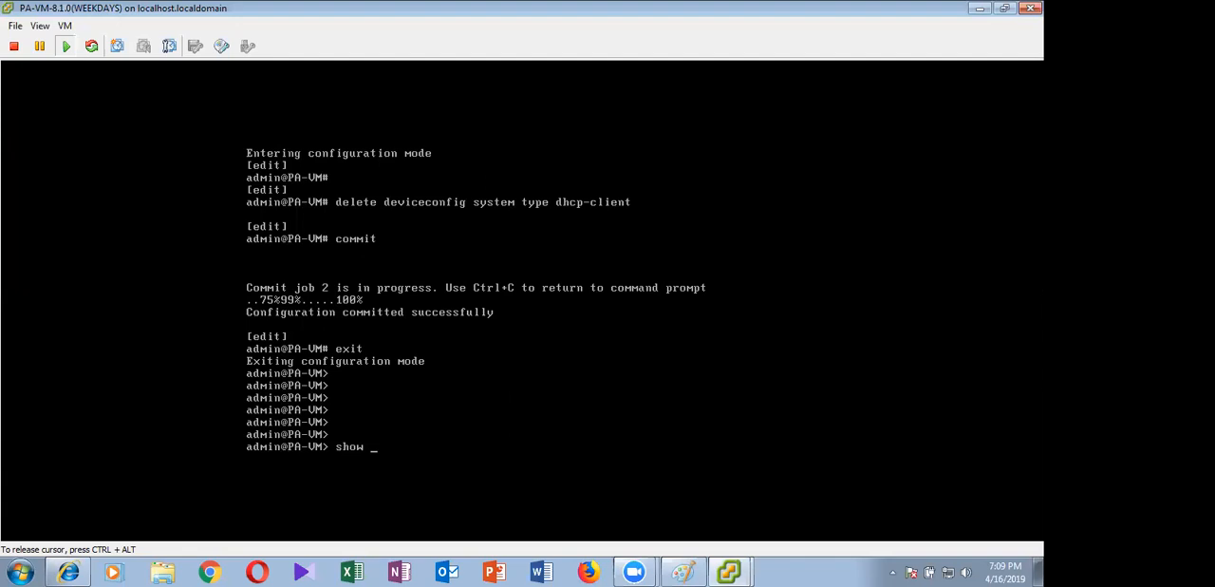
text(system info)
key(Return)
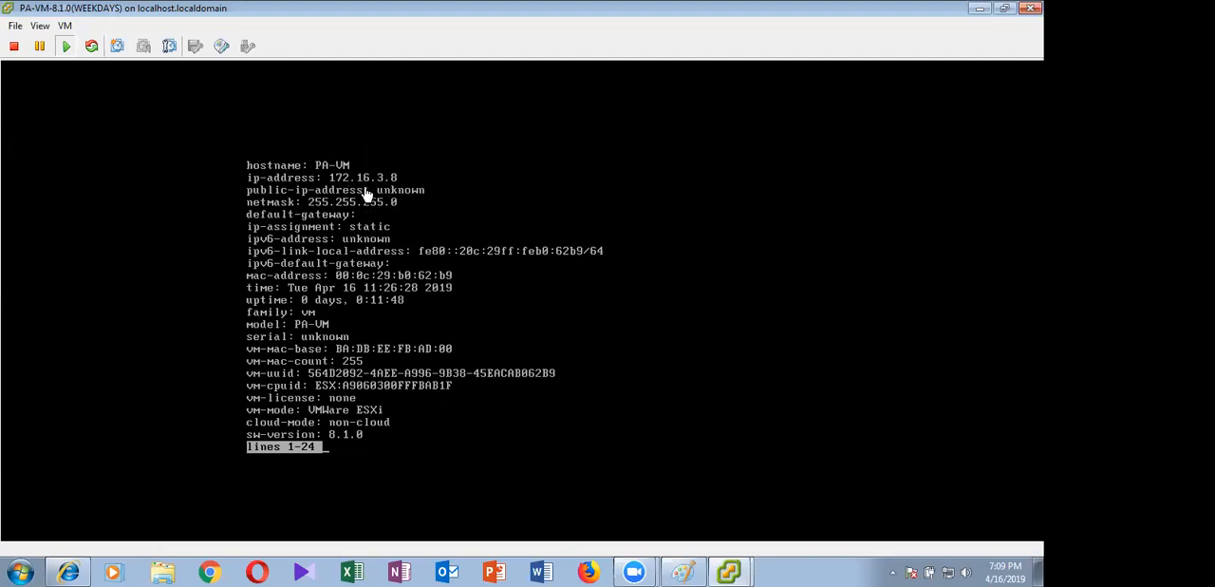
click(423, 258)
key(space)
Return to configuration mode with the configure command
text(e)
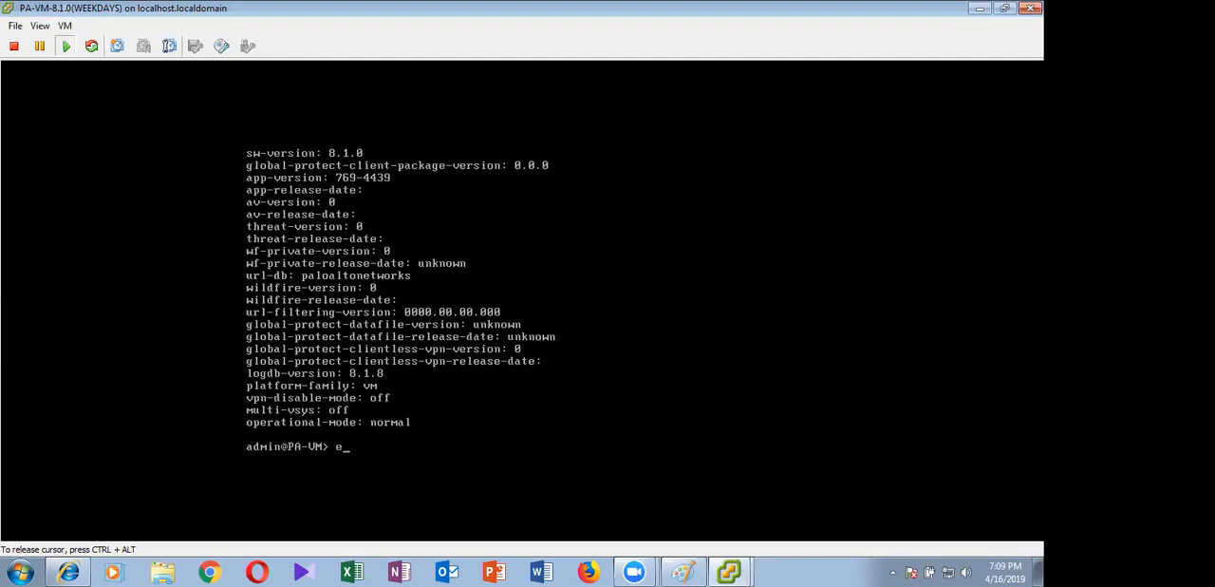
key(BackSpace)
text(configure)
key(Return)
key(Return)
key(Return)
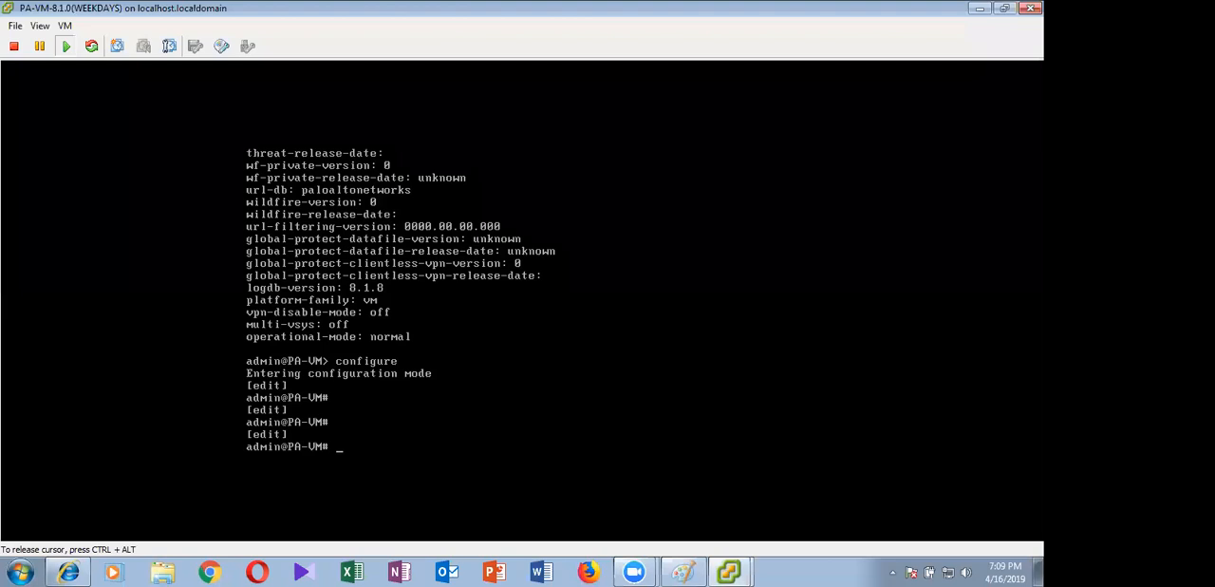
Set the management IP address to 103.0.0.254 with netmask 255.255.255.0 using set deviceconfig system
text(set d)
key(Tab)
text(st)
key(Tab)
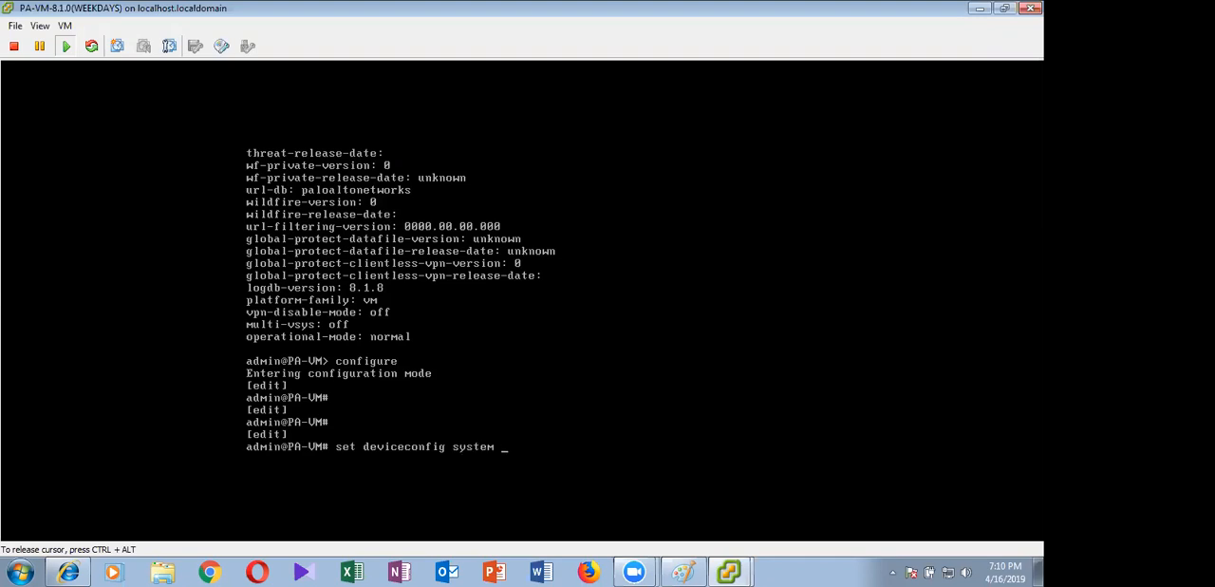
text(ip-address)
text(103.0.0.)
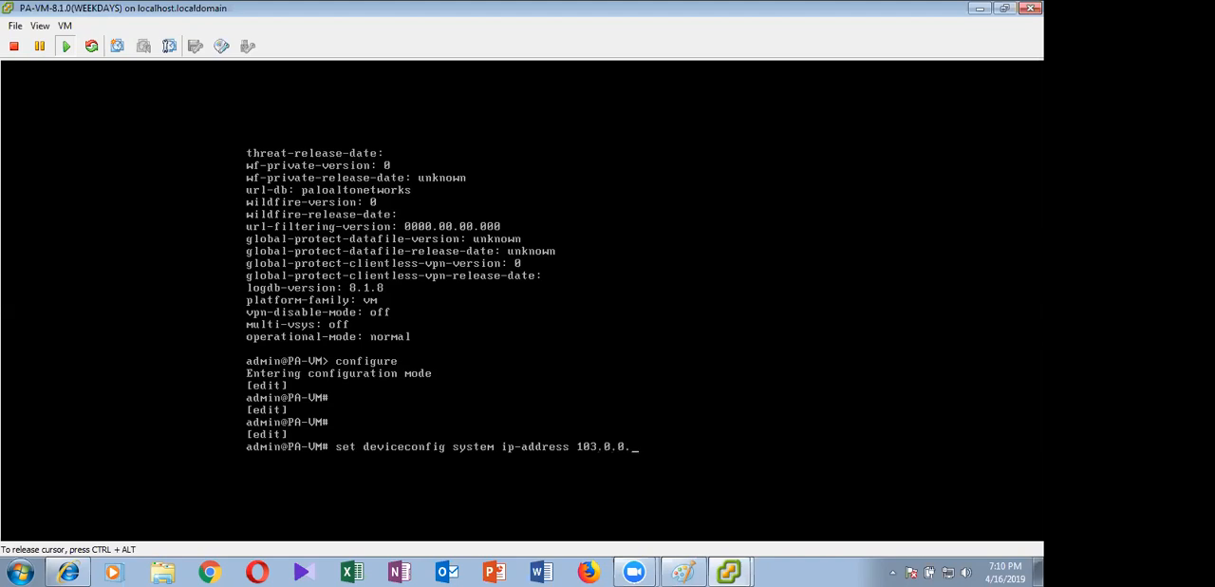
text(254 netmask)
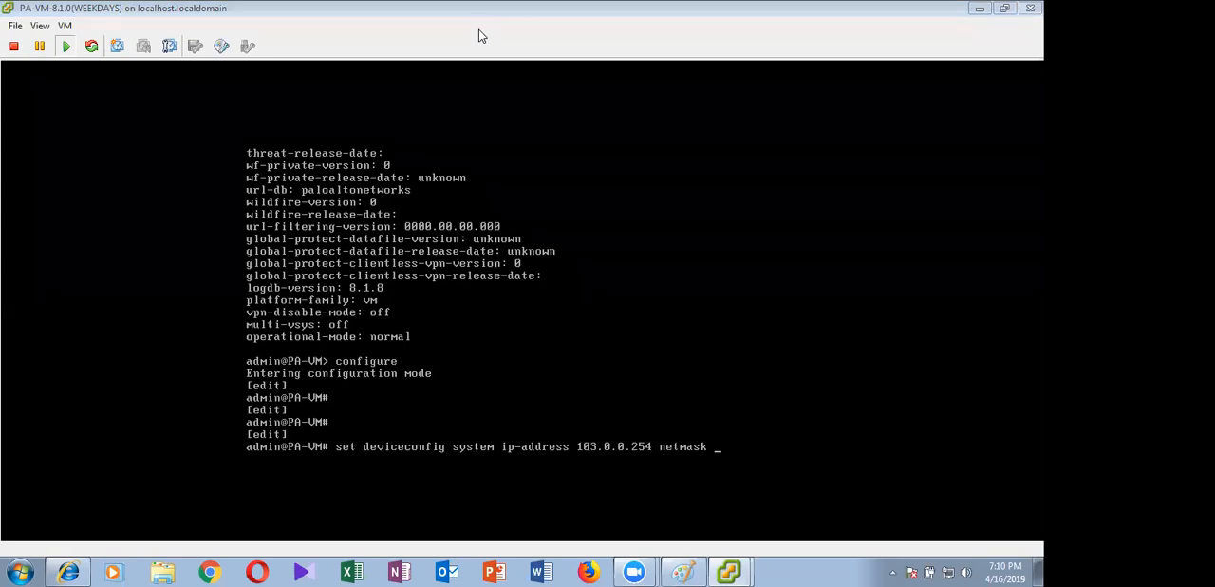
click(732, 383)
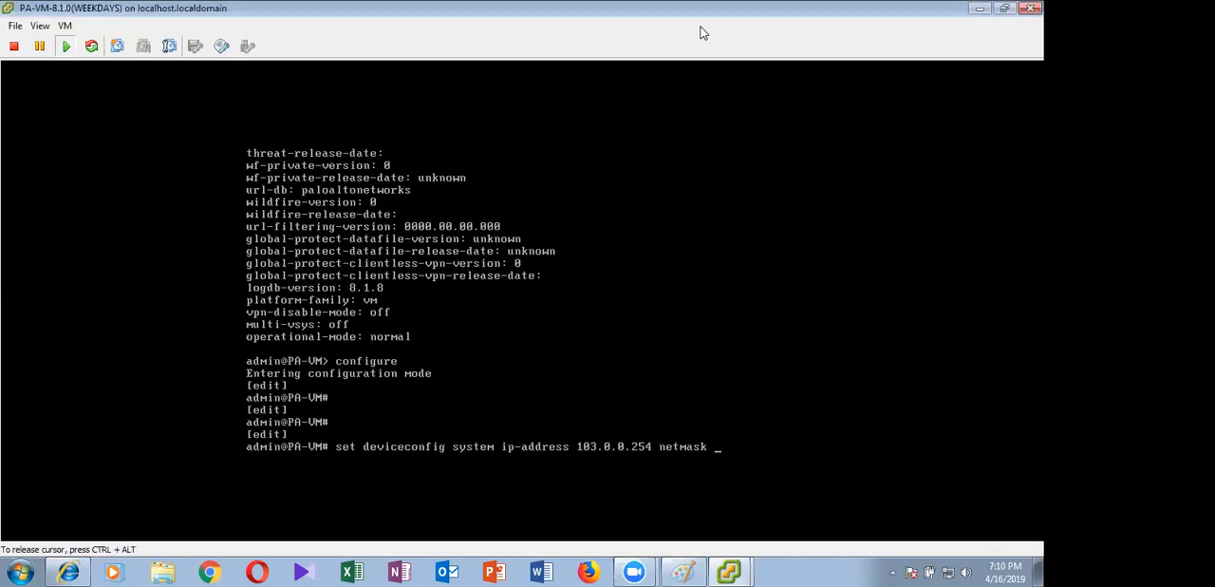
text(255)
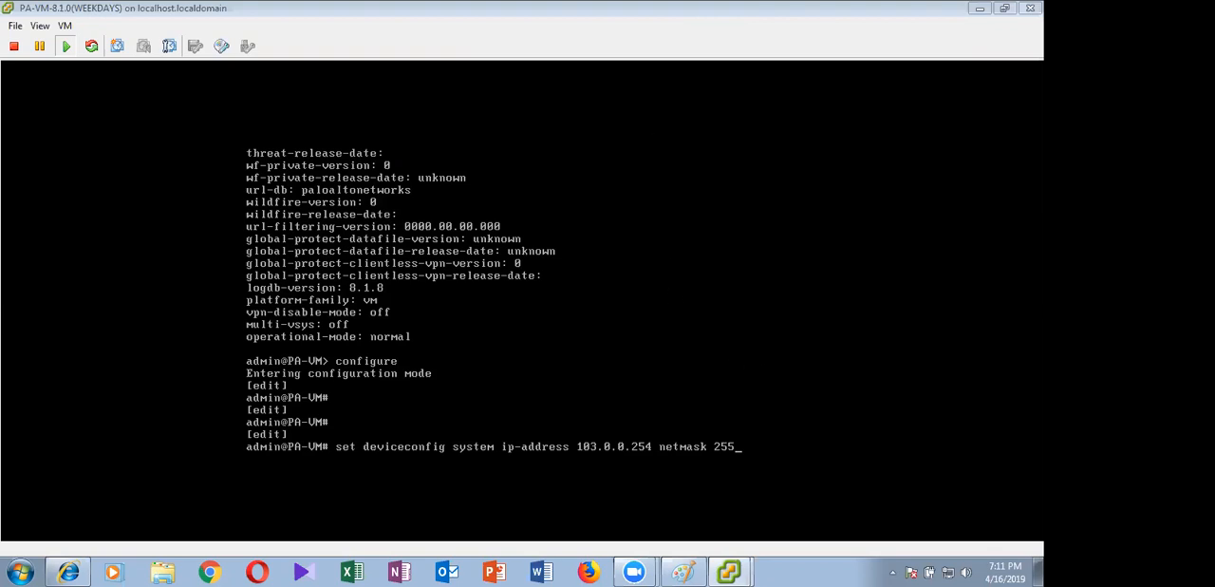
text(.255.255)
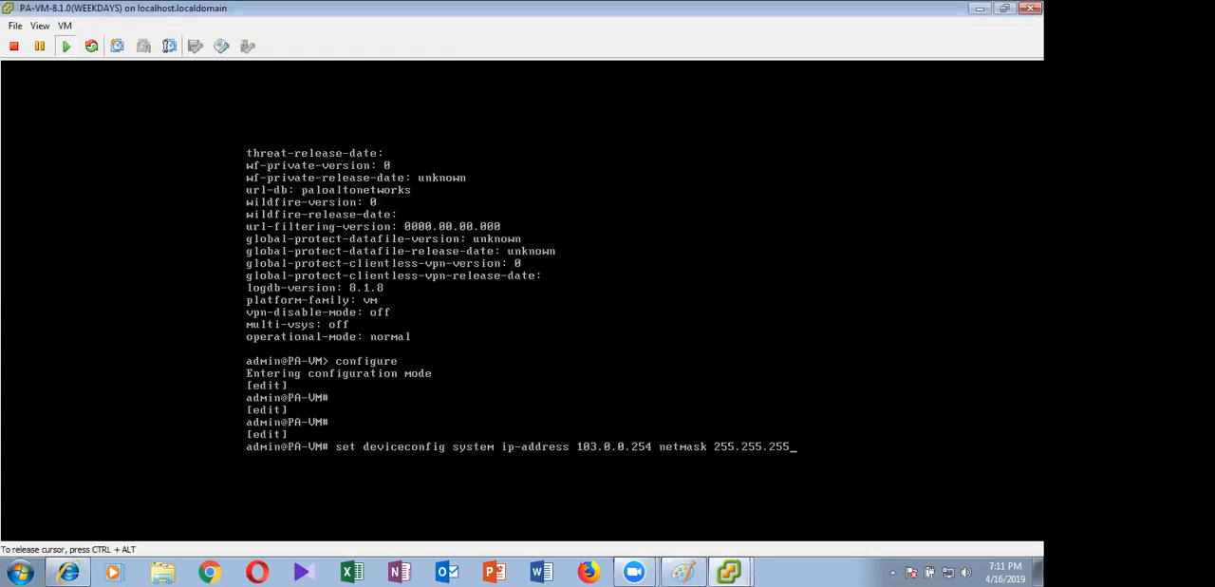
text(.0)
key(Return)
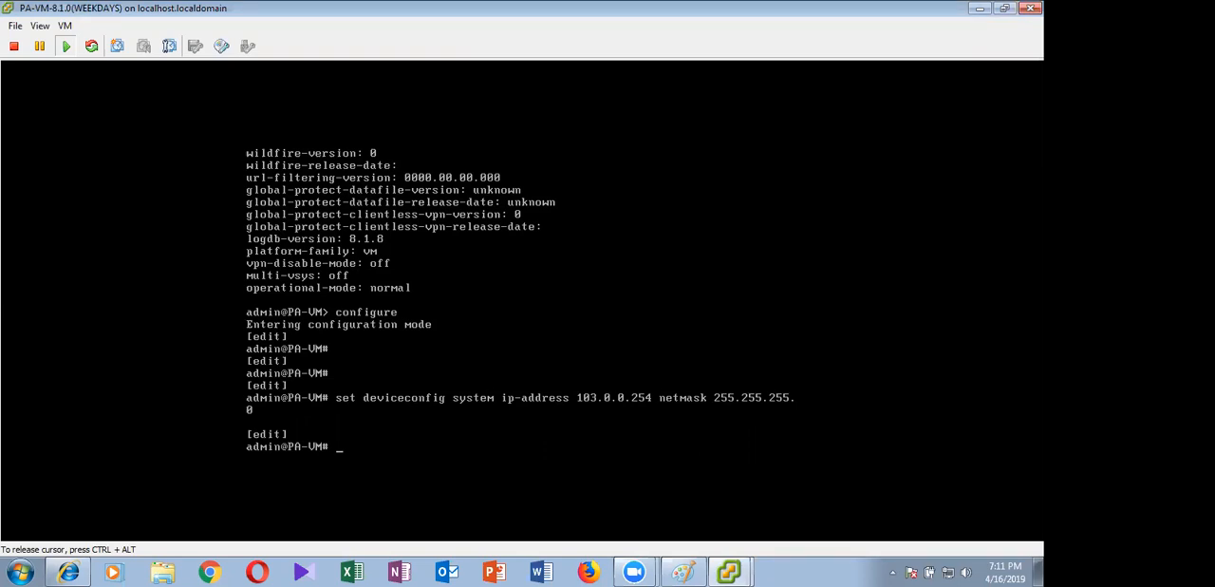
Recall the management address command and extend it with default-gateway 103.0.0.100
key(Up)
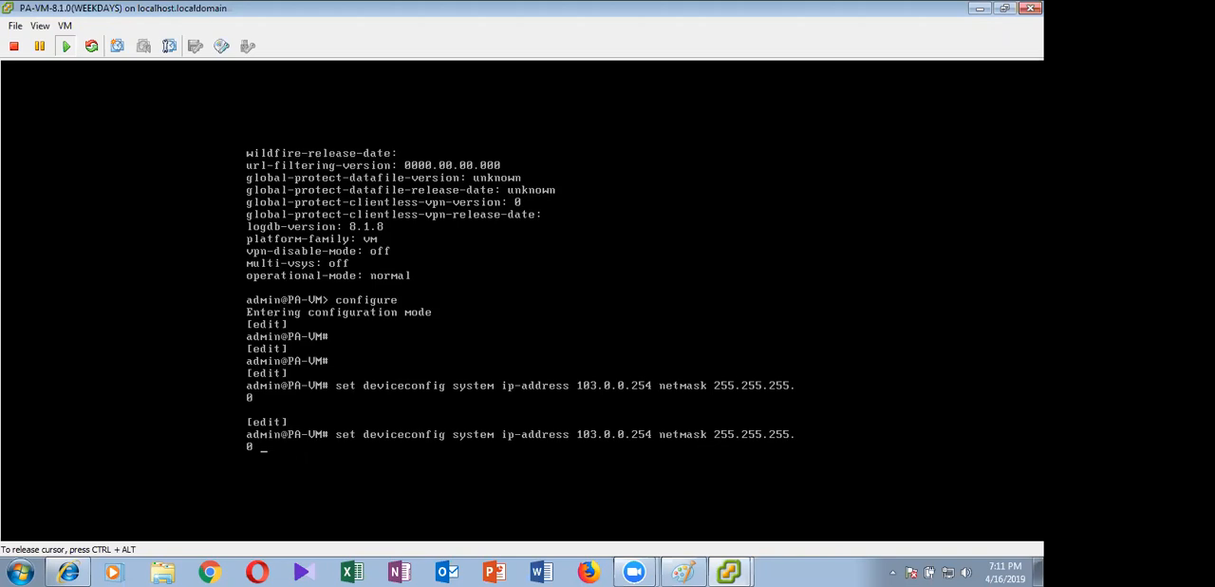
text(default-gateway 103.0)
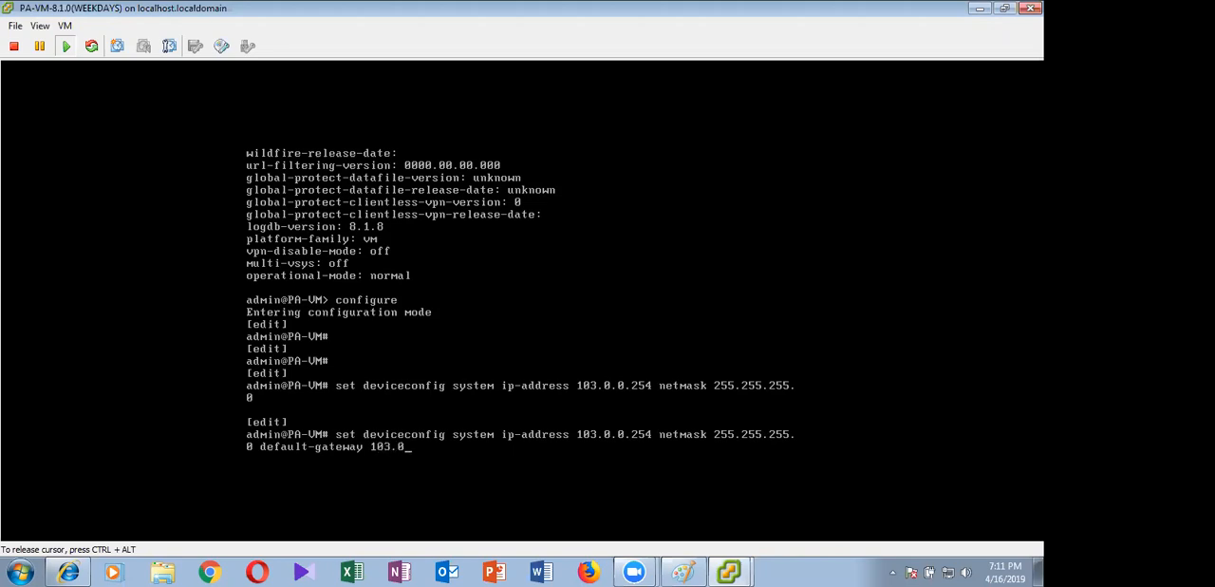
text(.0.100 dns-setting p)
Append dns-setting servers primary 8.8.8.8 secondary 4.2.2.2 to the same command and run it
key(BackSpace)
text(servers primary )
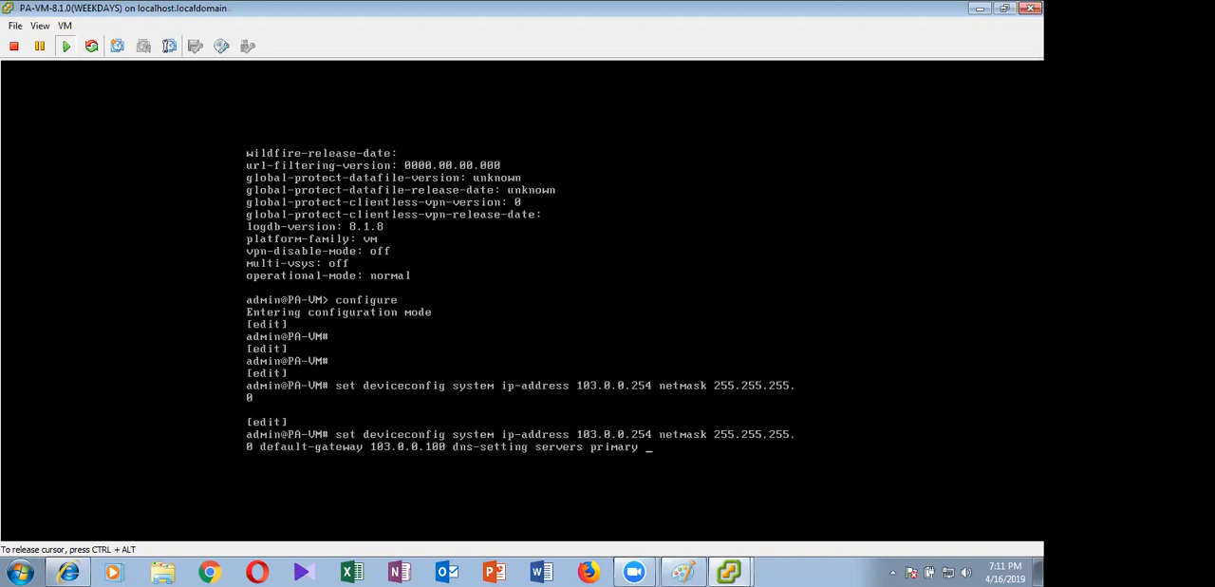
text(8.8.8.8 secondary 4)
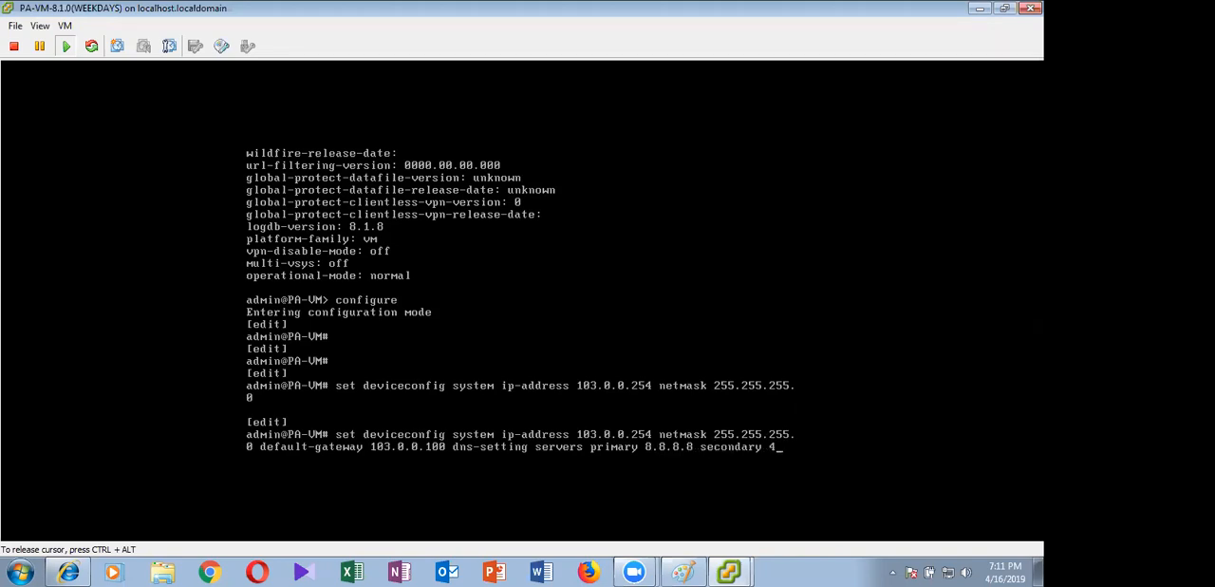
text(.2.2.2)
key(Return)
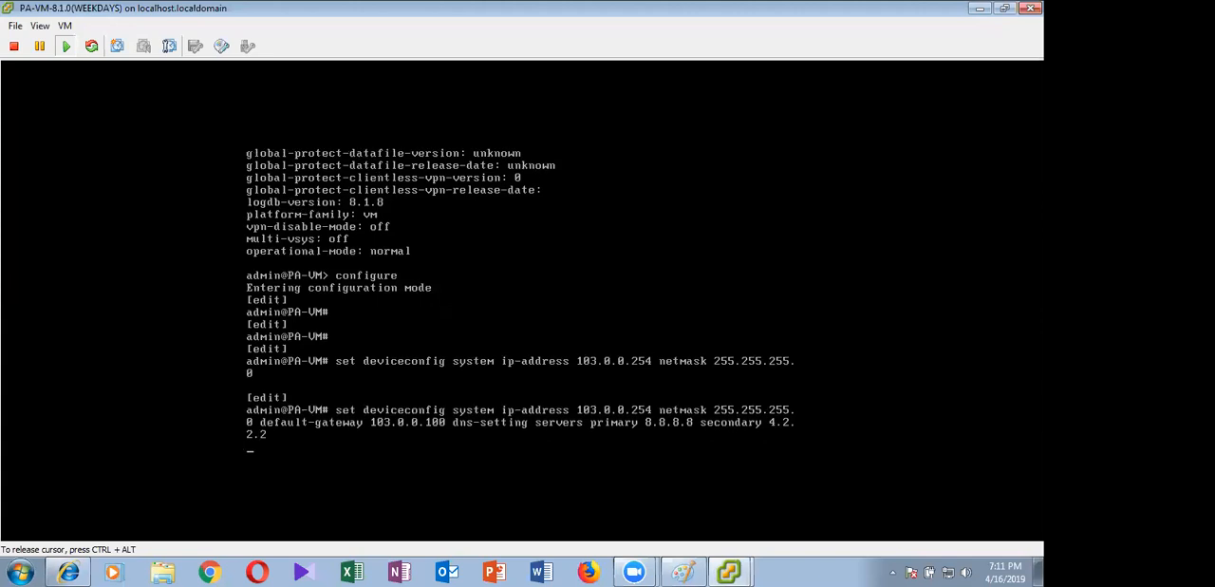
key(Return)
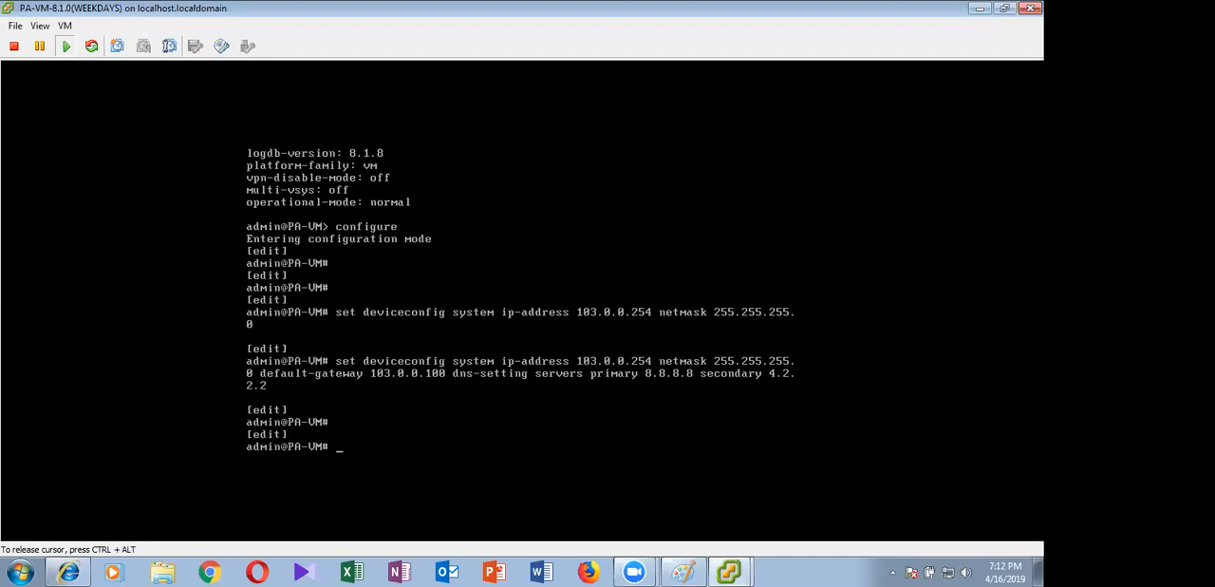
Reissue the standalone command that sets IP address 103.0.0.254 and netmask 255.255.255.0
key(Up)
key(Up)
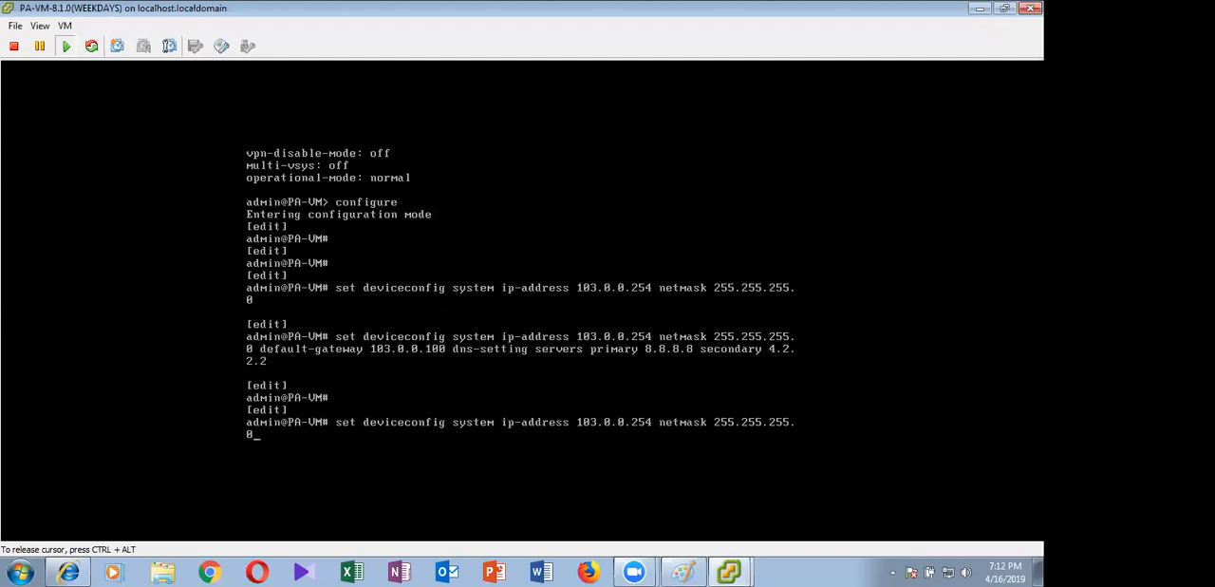
key(Return)
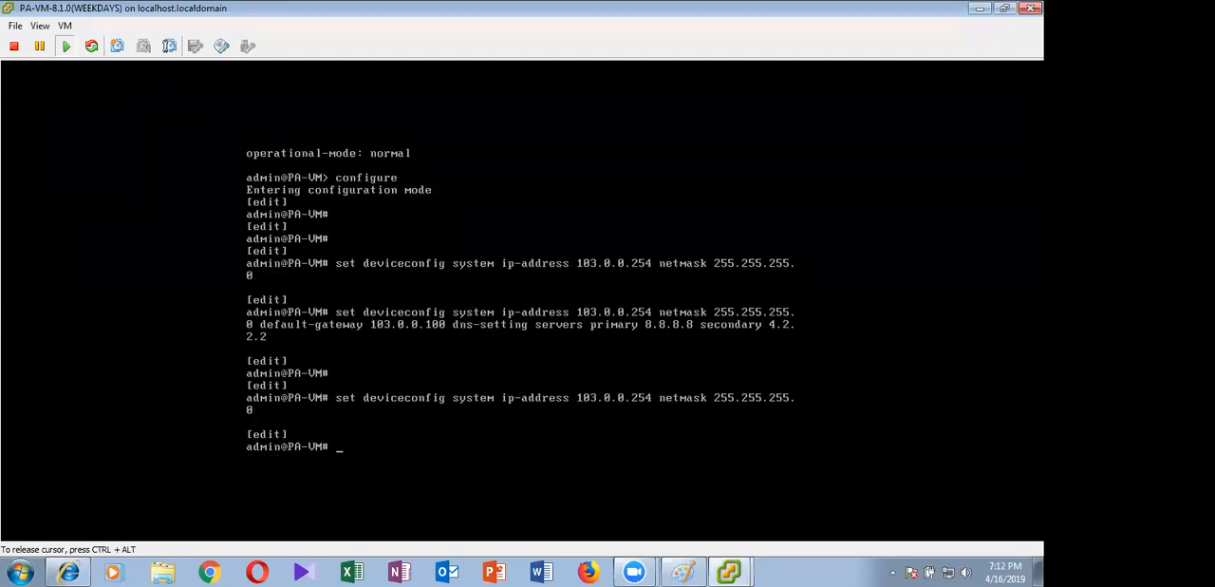
Set the default gateway to 103.0.0.100 in a separate set deviceconfig system command
text(set deviceconfig system d)
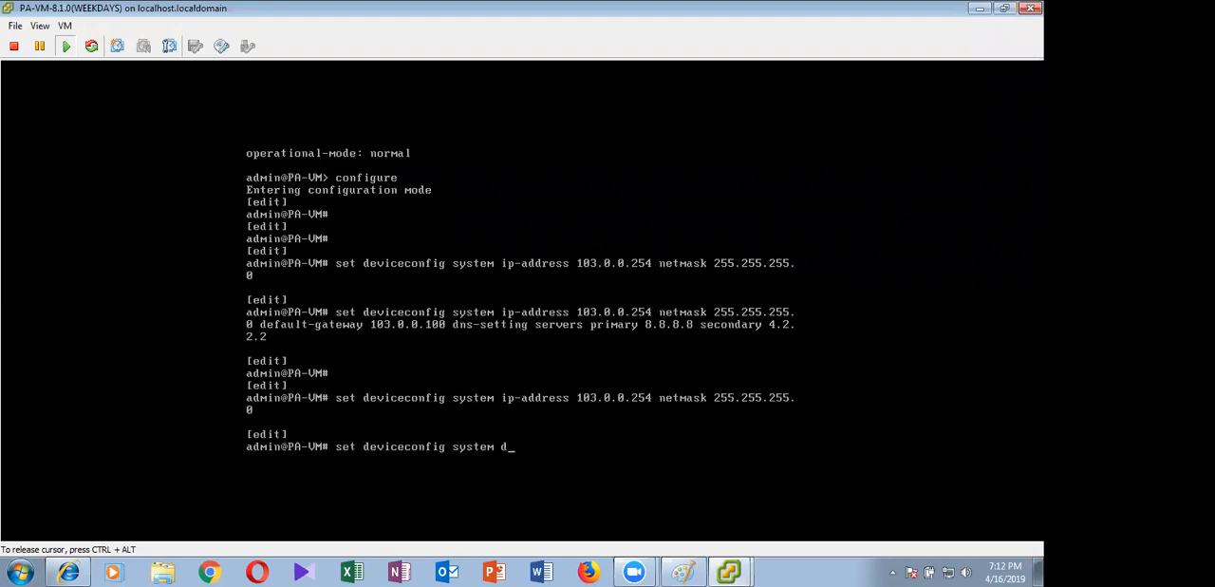
key(BackSpace)
text(degf)
key(BackSpace)
key(BackSpace)
key(Tab)
text(103.0.)
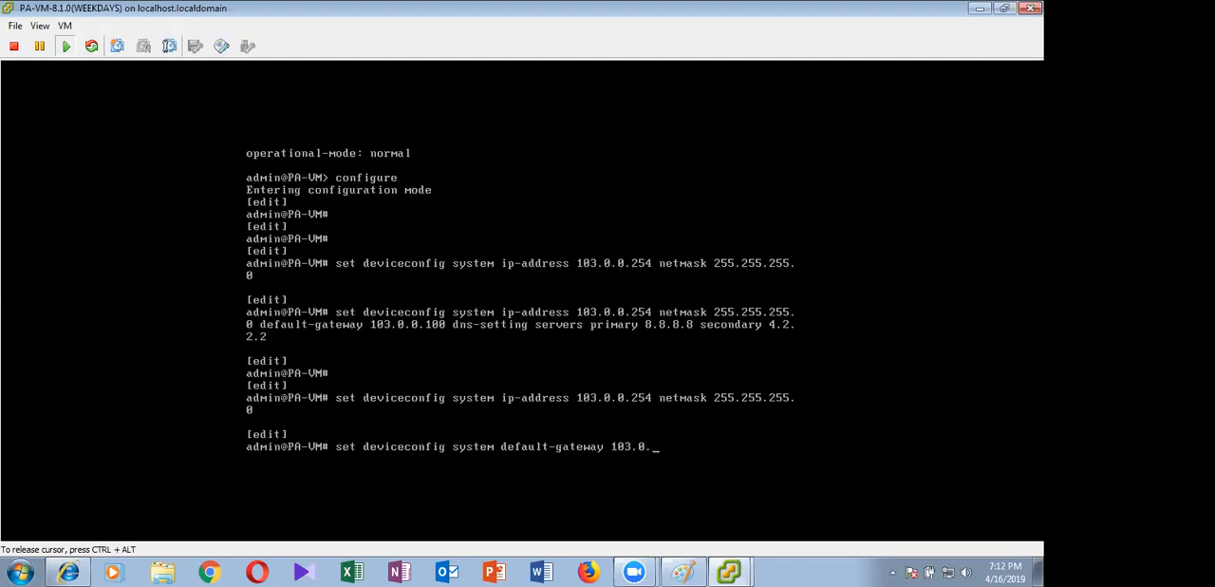
text(0.100)
key(Return)
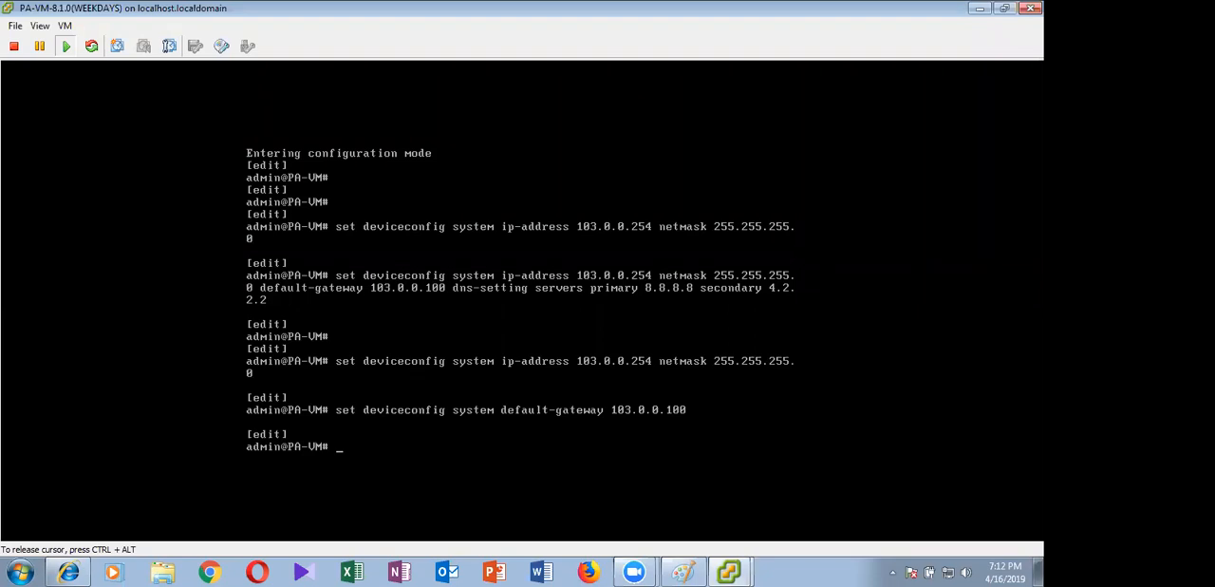
Rework the gateway command to set the DNS servers to primary 8.8.8.8 and secondary 4.2.2.2
key(Up)
key(BackSpace)
key(BackSpace)
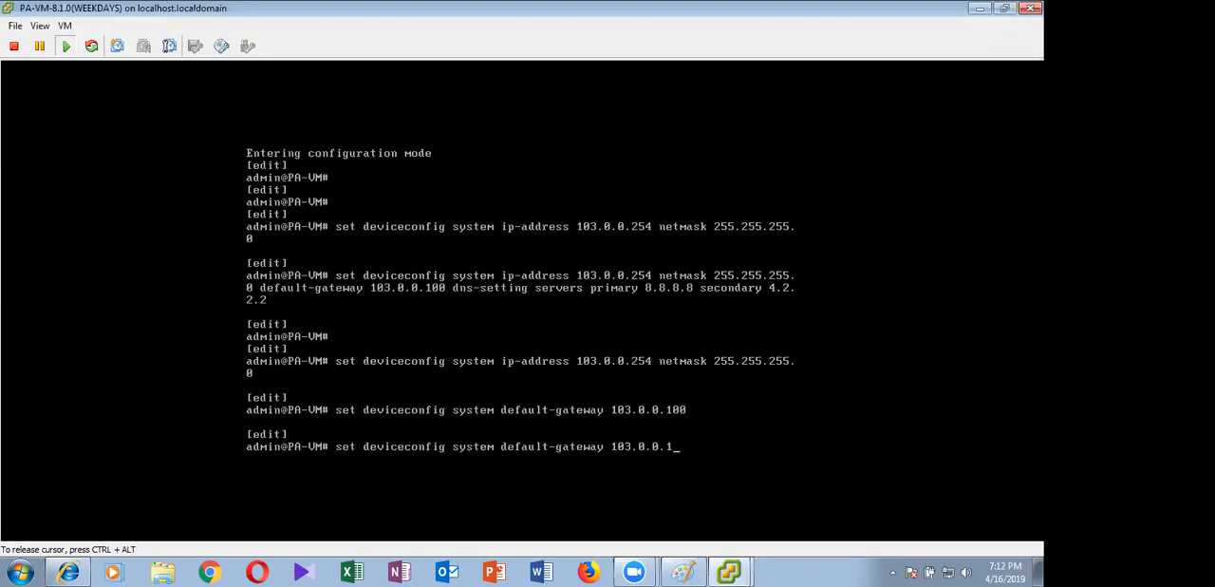
key(BackSpace)
key(BackSpace)
key(BackSpace)
key(BackSpace)
key(BackSpace)
key(BackSpace)
key(BackSpace)
key(BackSpace)
key(BackSpace)
key(BackSpace)
key(BackSpace)
key(BackSpace)
key(BackSpace)
key(BackSpace)
key(BackSpace)
key(BackSpace)
key(BackSpace)
key(BackSpace)
key(BackSpace)
key(BackSpace)
key(BackSpace)
text(ns-setting )
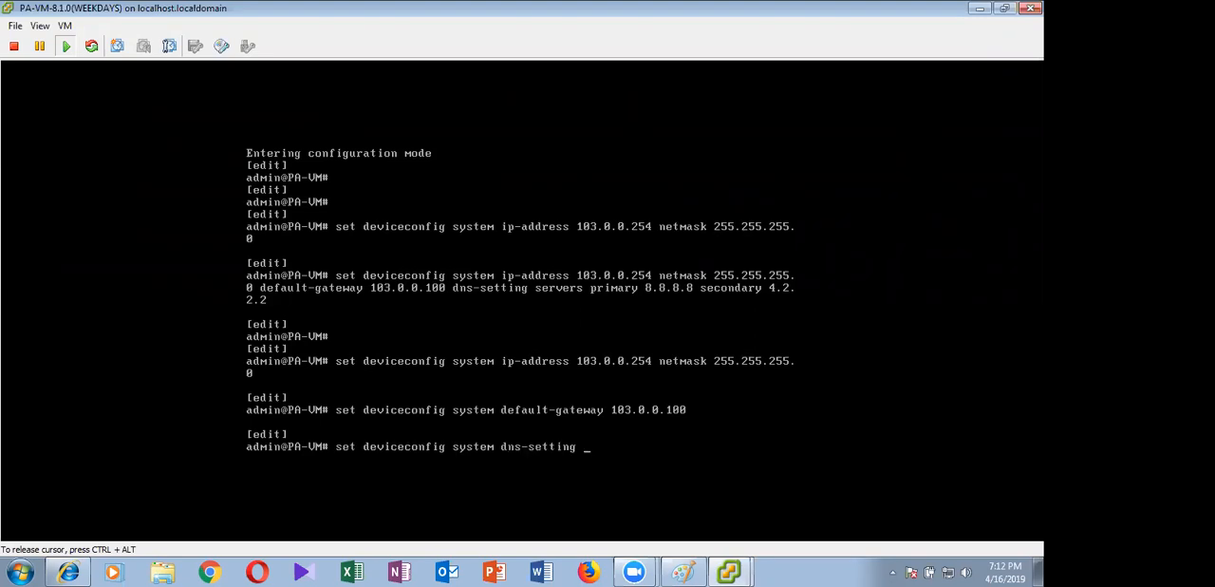
text(servers primary 8.8.8.8)
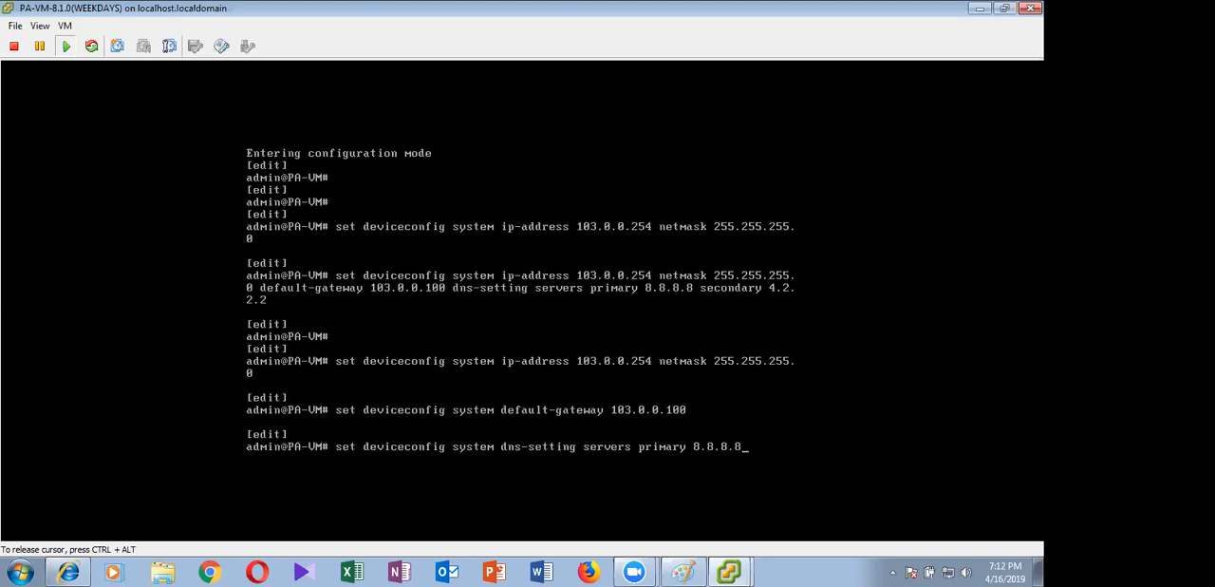
text( secondary 4.2.2.2)
key(Return)
key(ctrl+alt)
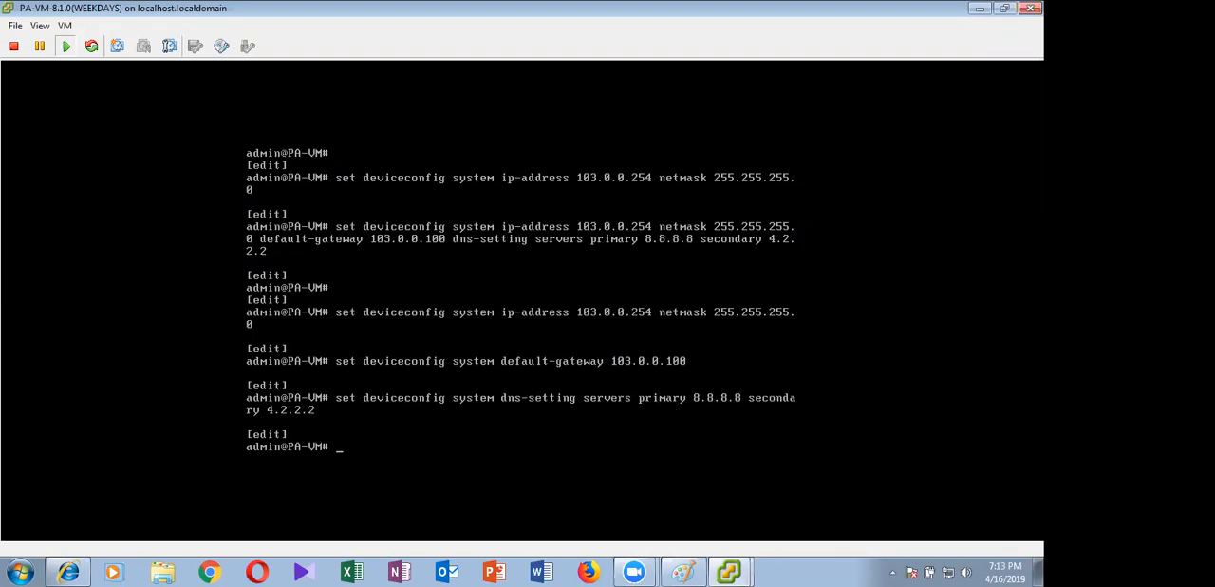
Commit the static management address, gateway and DNS configuration
text(commit)
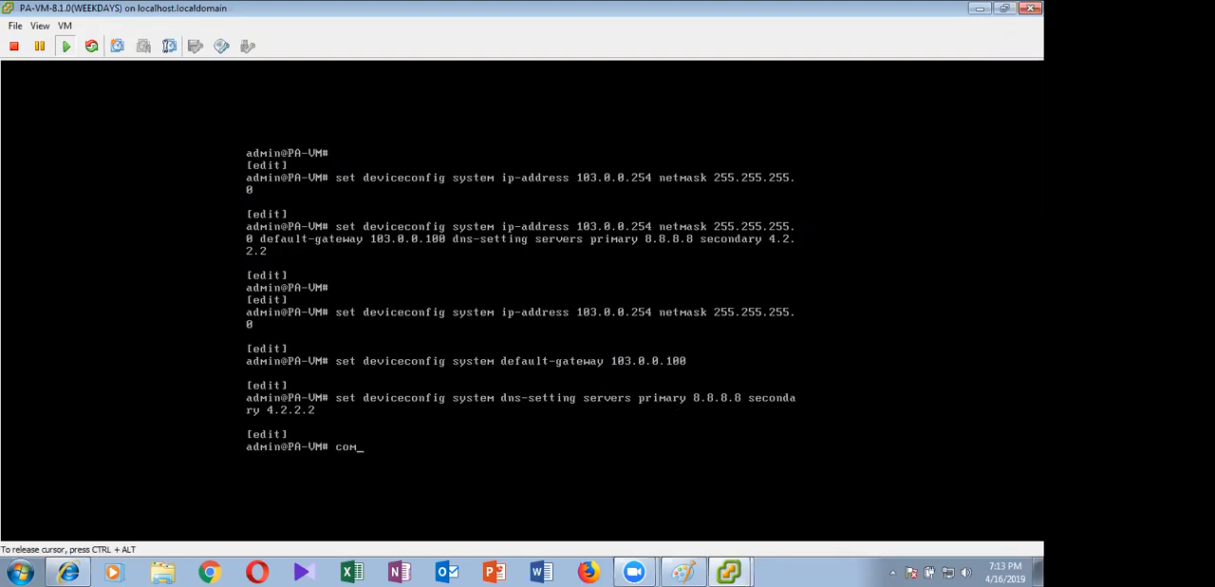
key(Return)
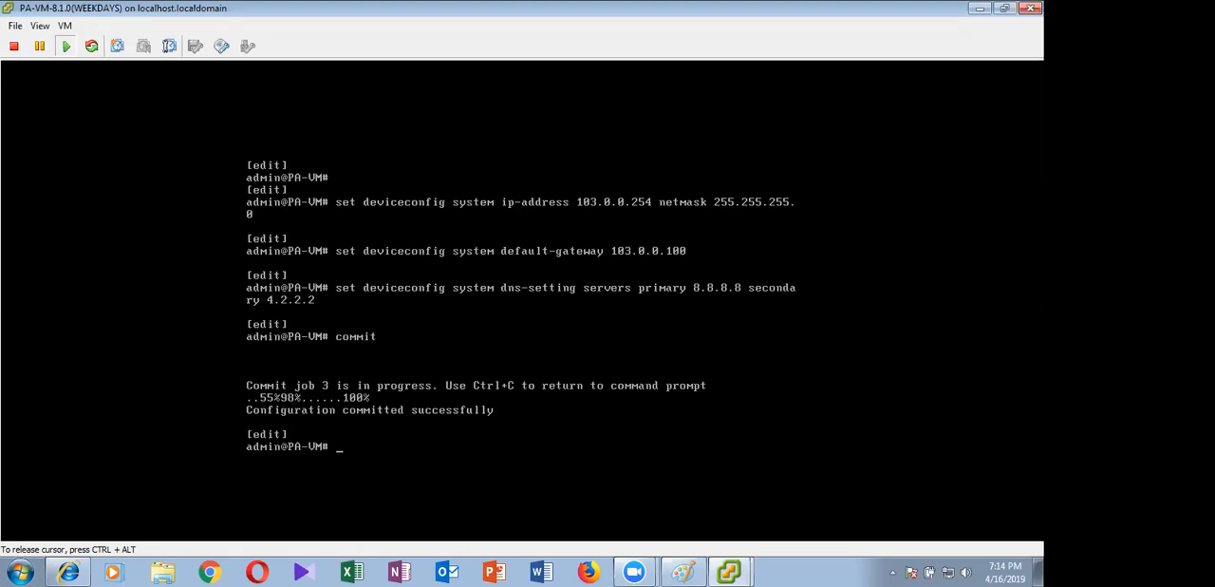
Outline the MGMT network and the firewall's .254 address with rectangles on the Paint logical topology, and undo both outlines
key(ctrl+alt)
click(677, 566)
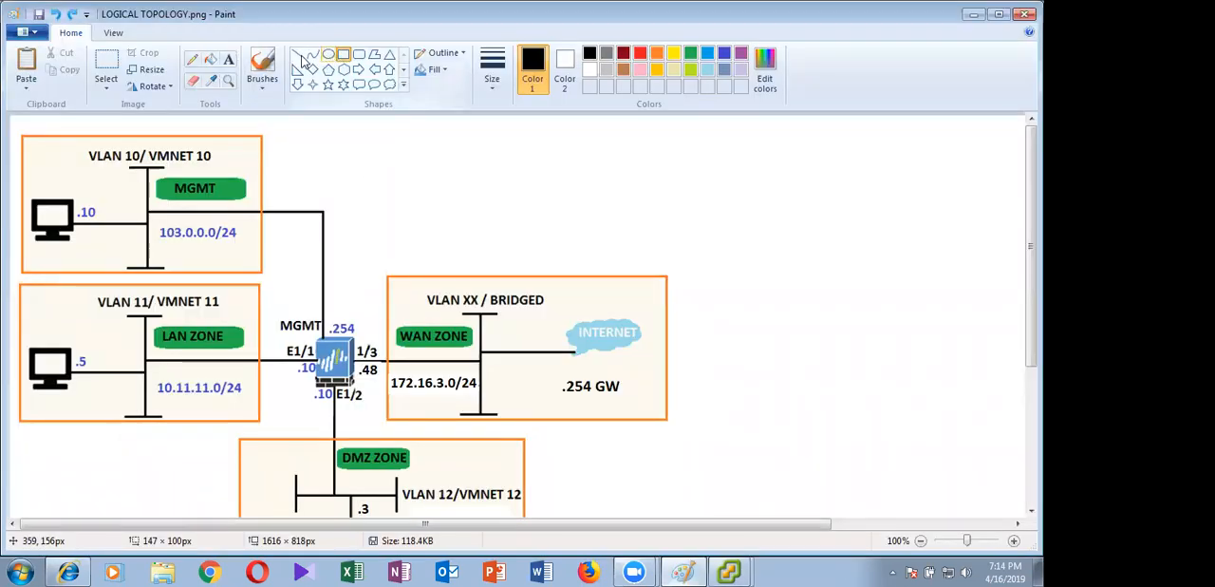
mouse_move(116, 203)
mouse_down()
mouse_move(193, 239)
mouse_move(301, 258)
mouse_up()
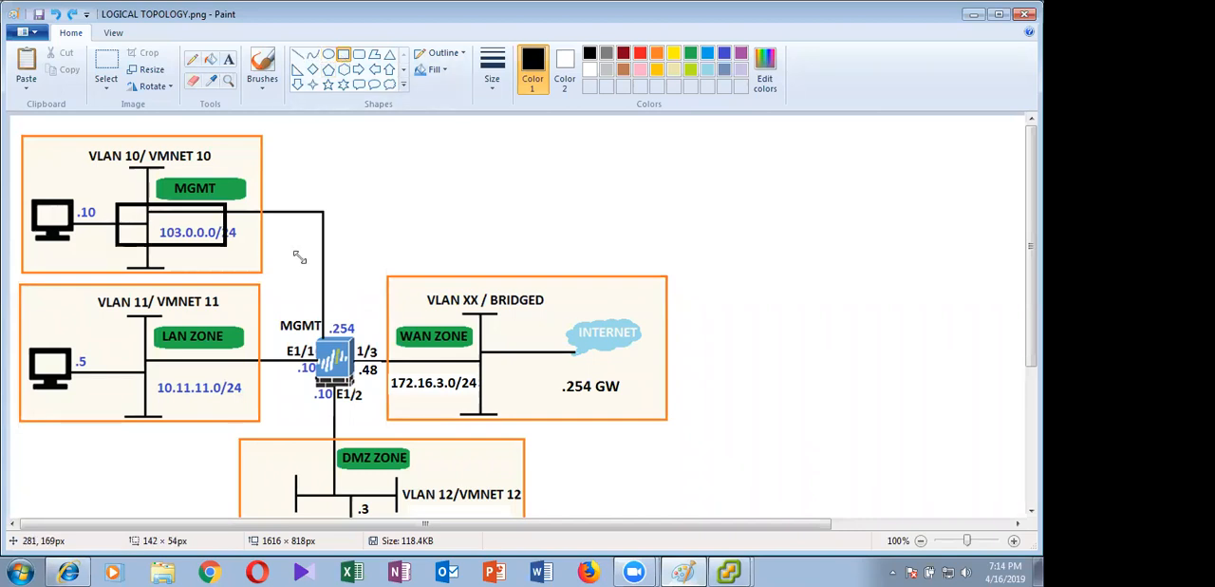
drag(302, 298, 367, 344)
key(ctrl+z)
key(ctrl+z)
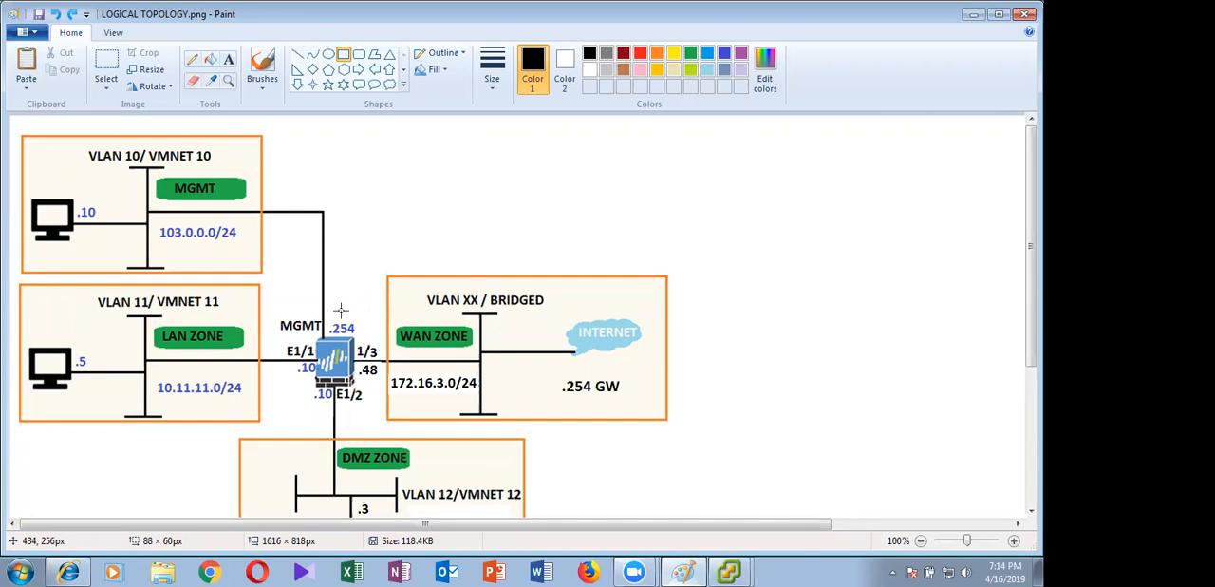
click(970, 23)
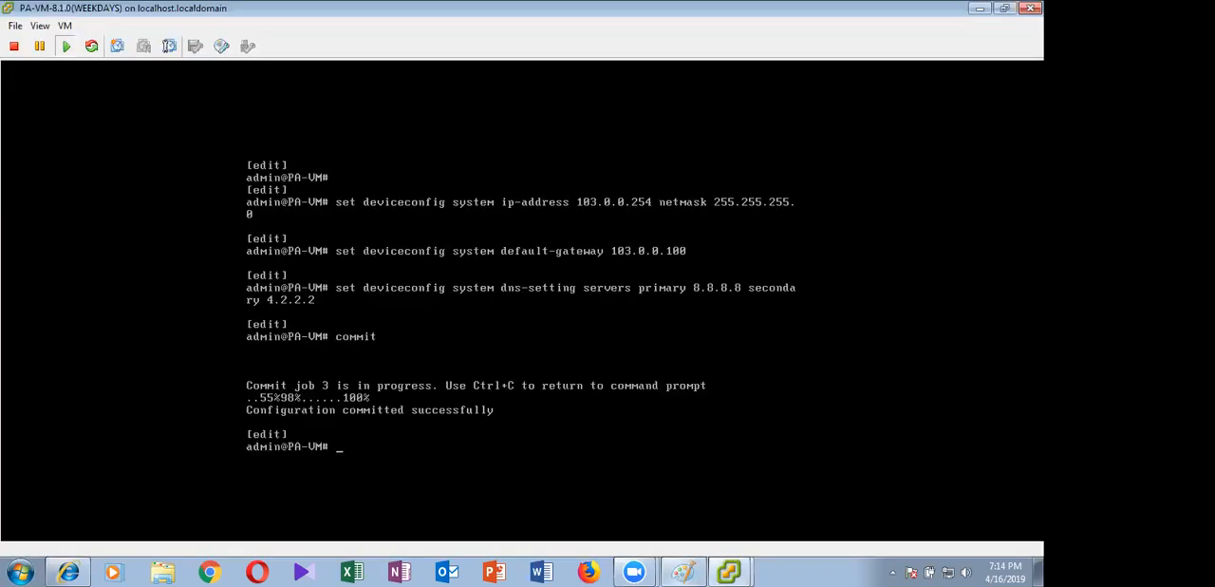
Exit configuration mode on the WEEKDAYS firewall console
text(exit)
key(Return)
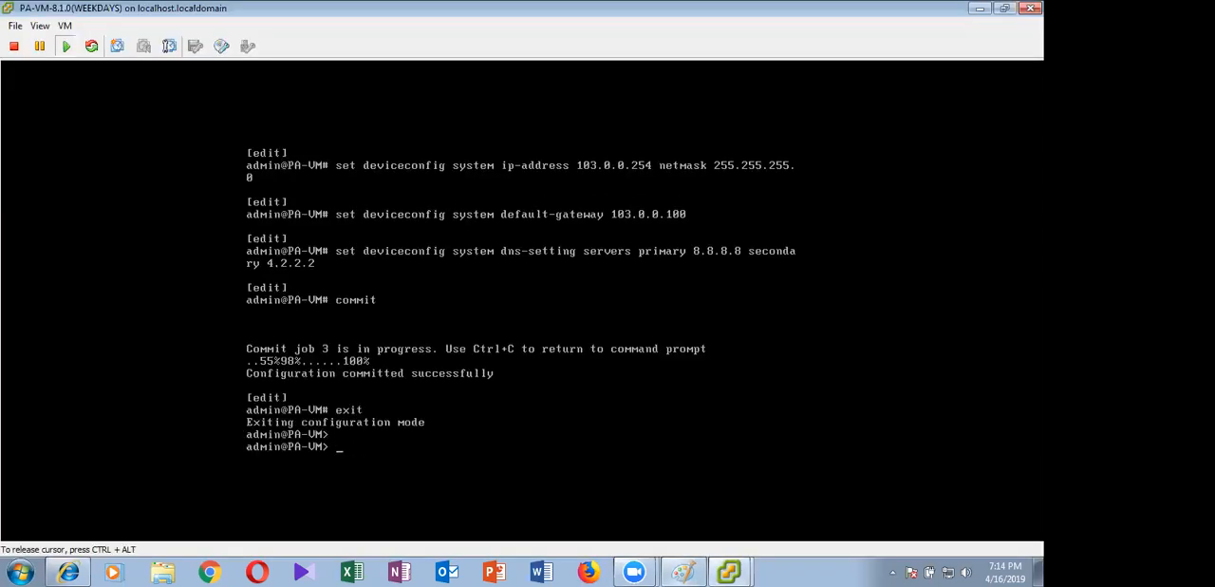
key(Return)
key(Return)
key(Return)
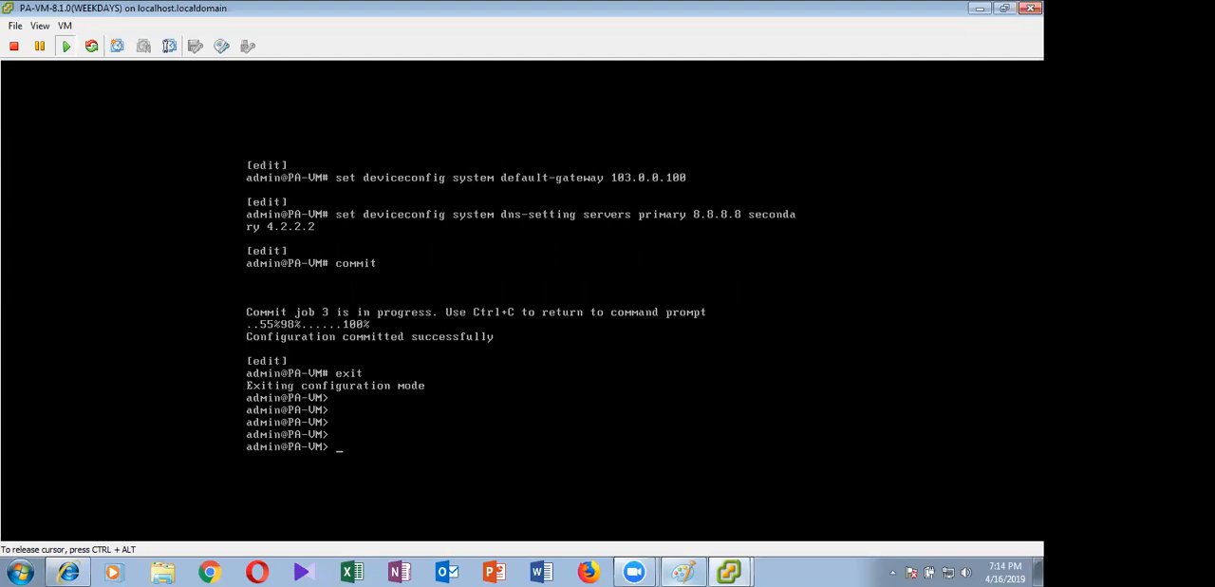
Run show system info on the firewall and page through the output to check the management settings
text(show system info)
key(Return)
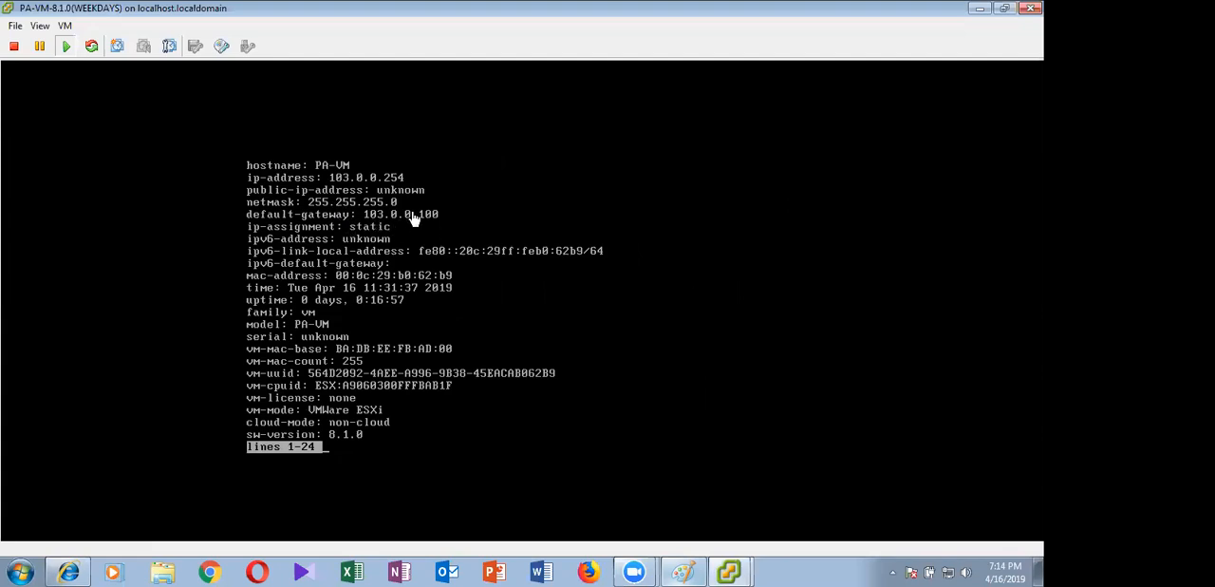
click(411, 410)
key(space)
key(ctrl+alt)
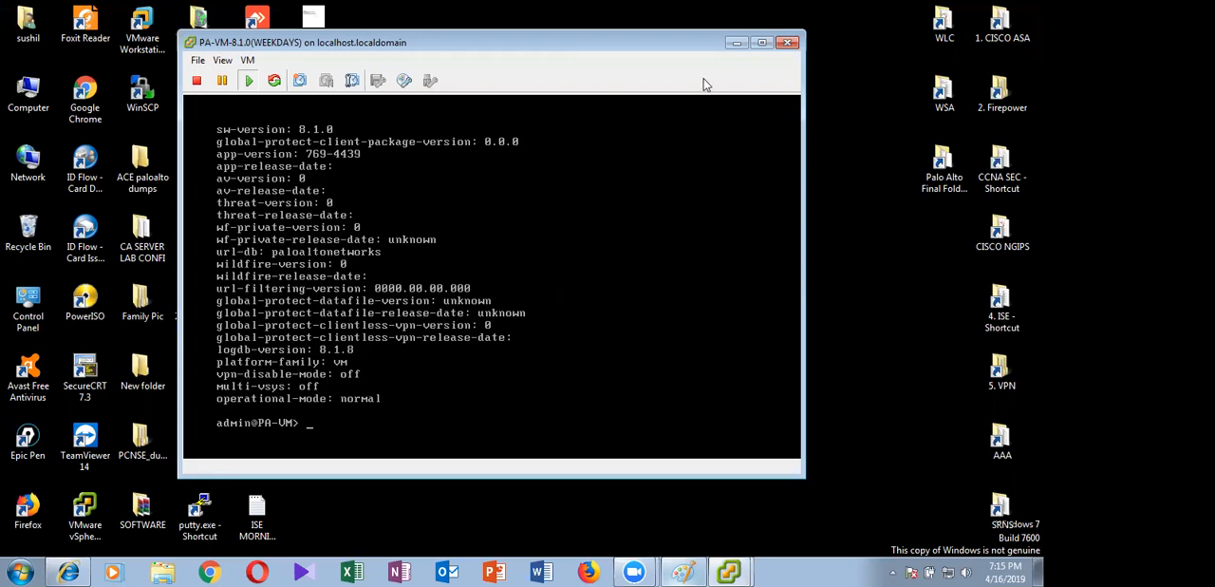
Box the VLAN 10 MGMT segment on the Paint topology diagram and undo the rectangle
click(737, 43)
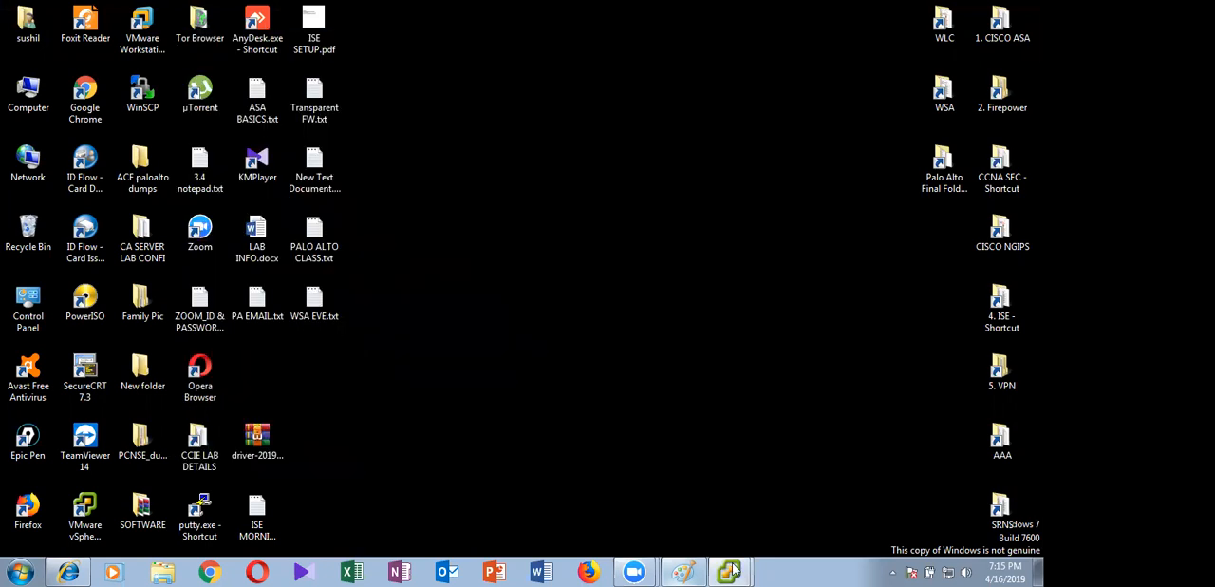
mouse_move(733, 569)
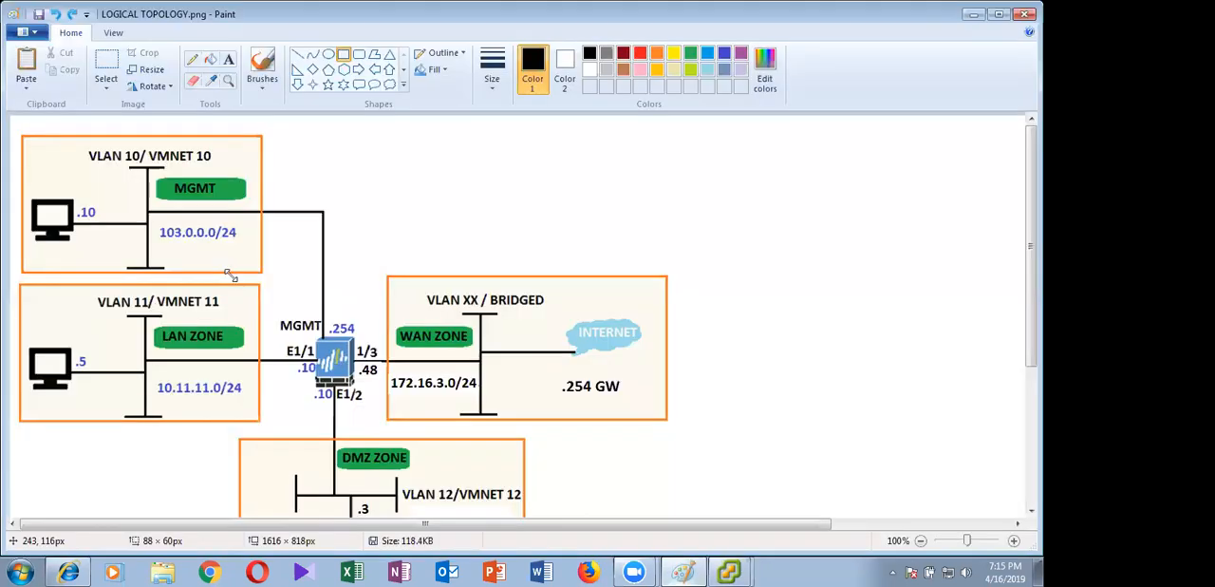
drag(25, 165, 230, 275)
key(ctrl+z)
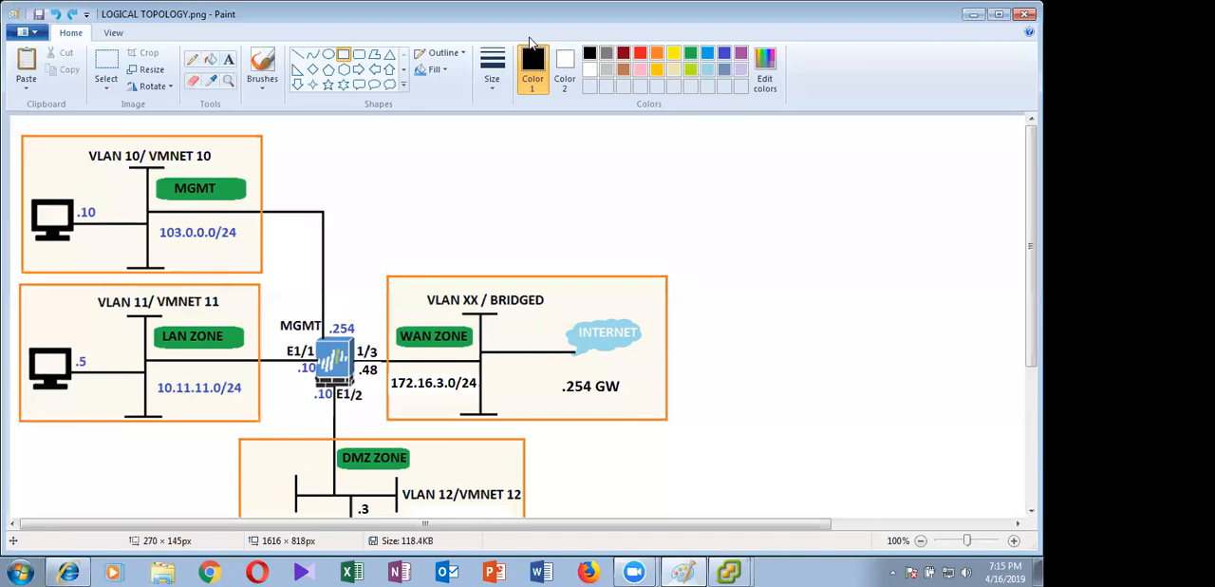
click(682, 570)
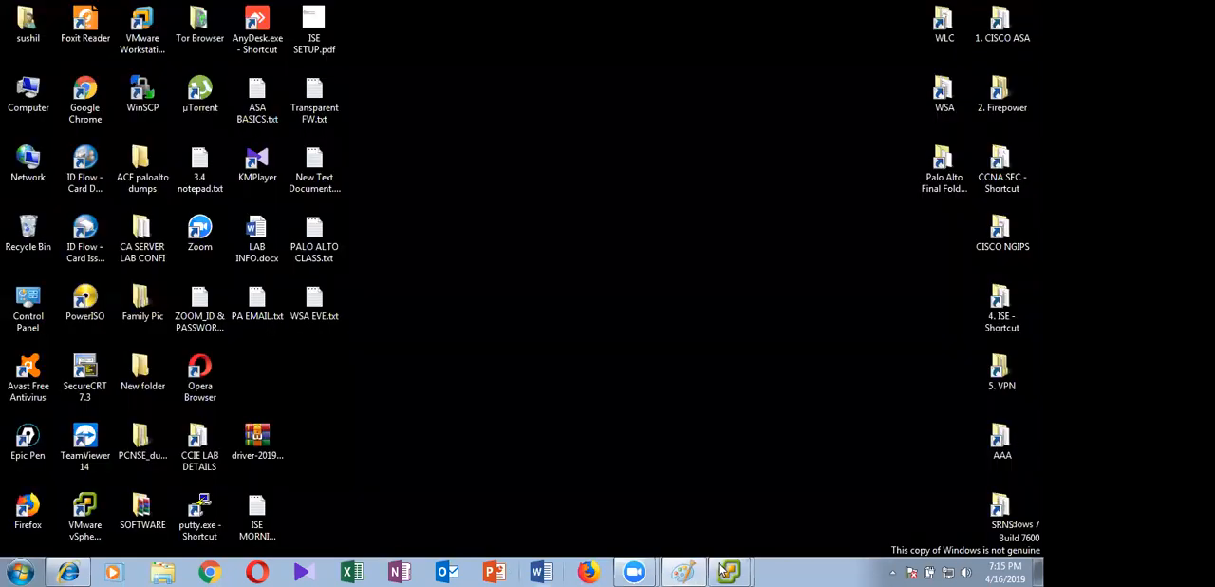
Switch to the vSphere Client inventory and power on the ADMIN_PC1 virtual machine
click(704, 535)
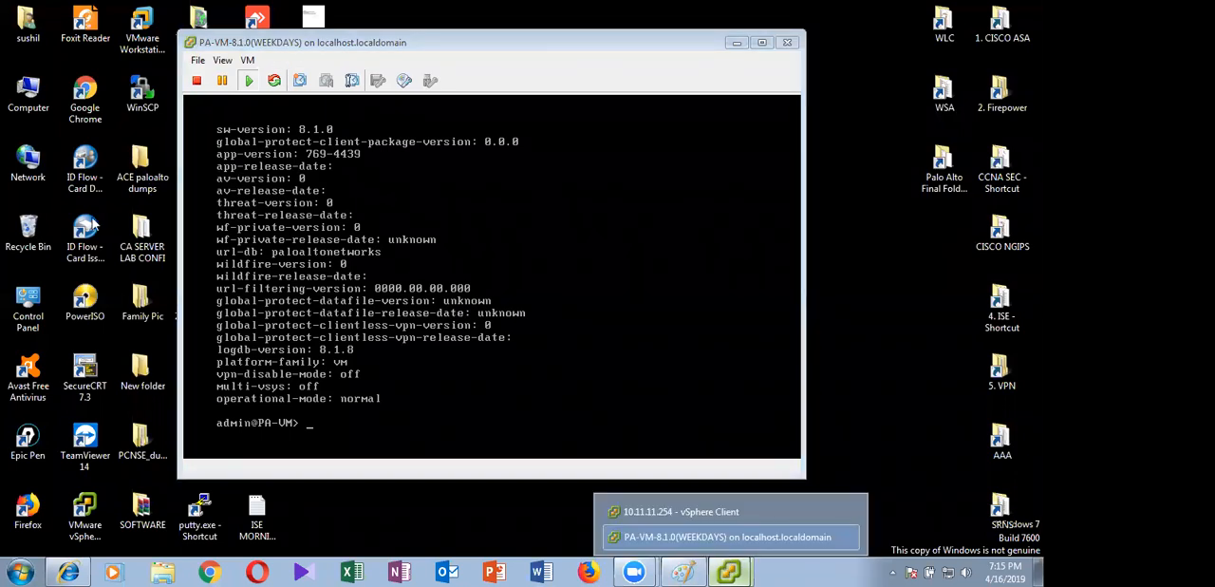
key(alt+Tab)
click(79, 144)
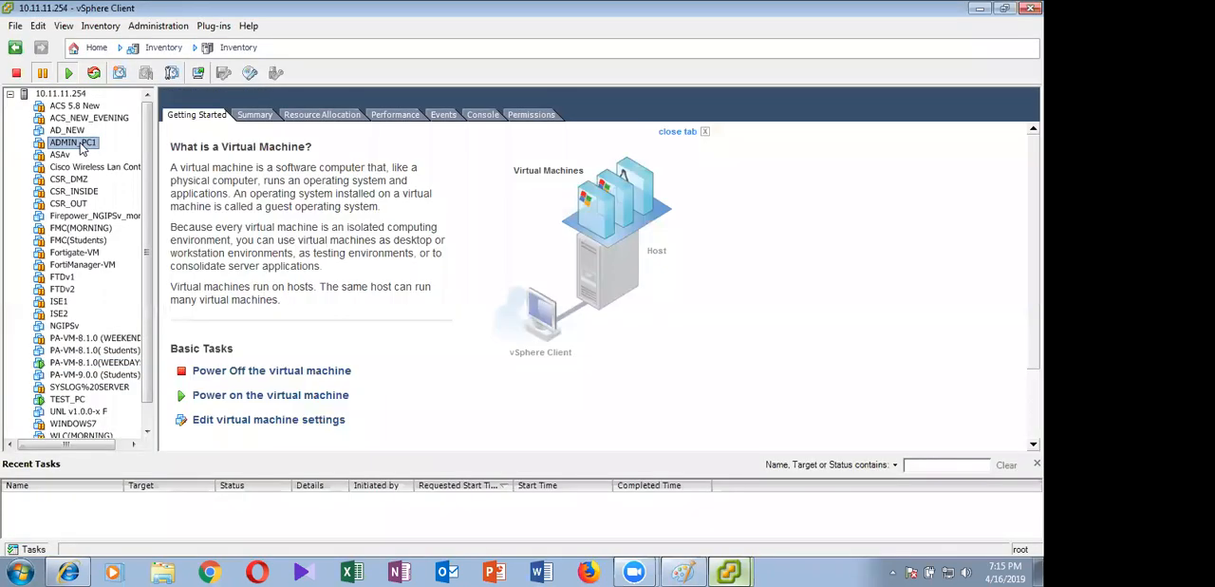
right_click(81, 144)
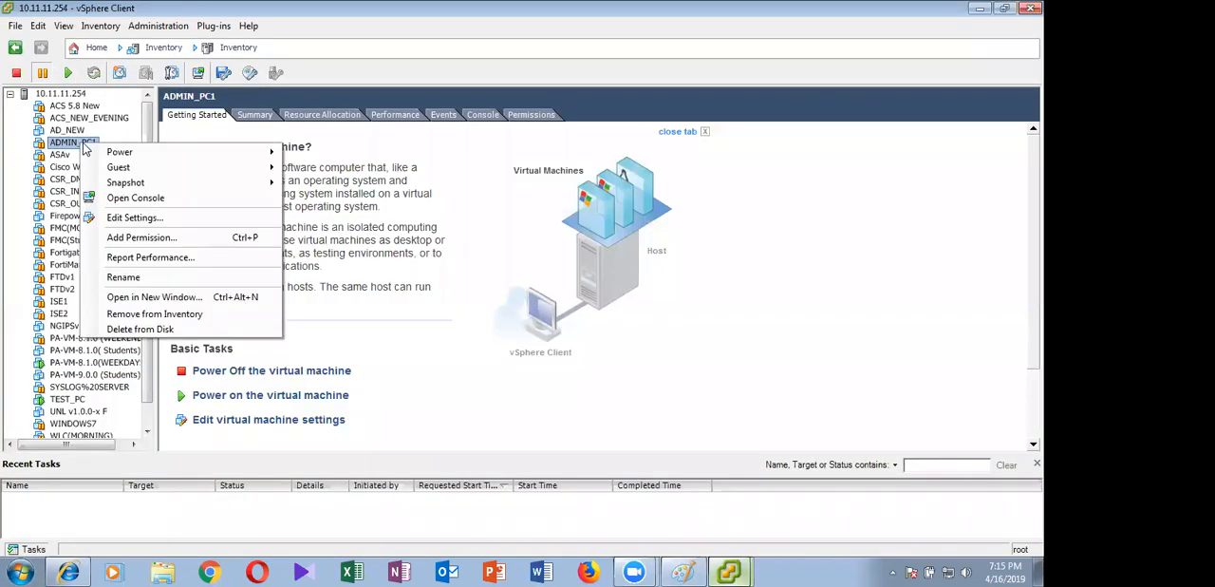
click(345, 155)
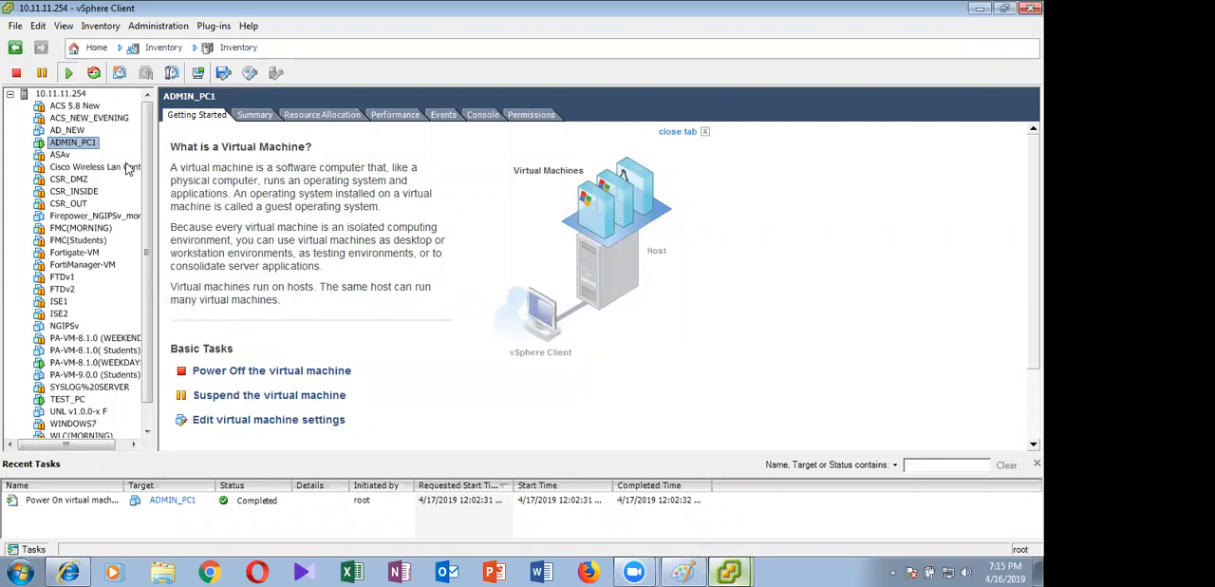
Set the network label of ADMIN_PC1's network adapter 1 to MGMT and apply the virtual machine settings
right_click(68, 150)
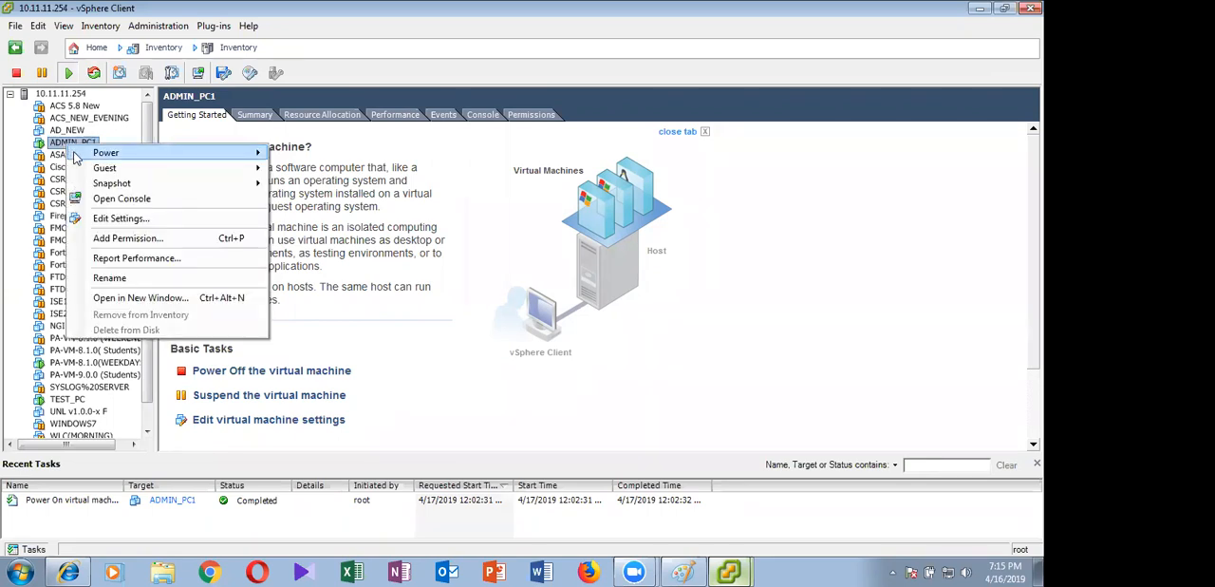
click(118, 219)
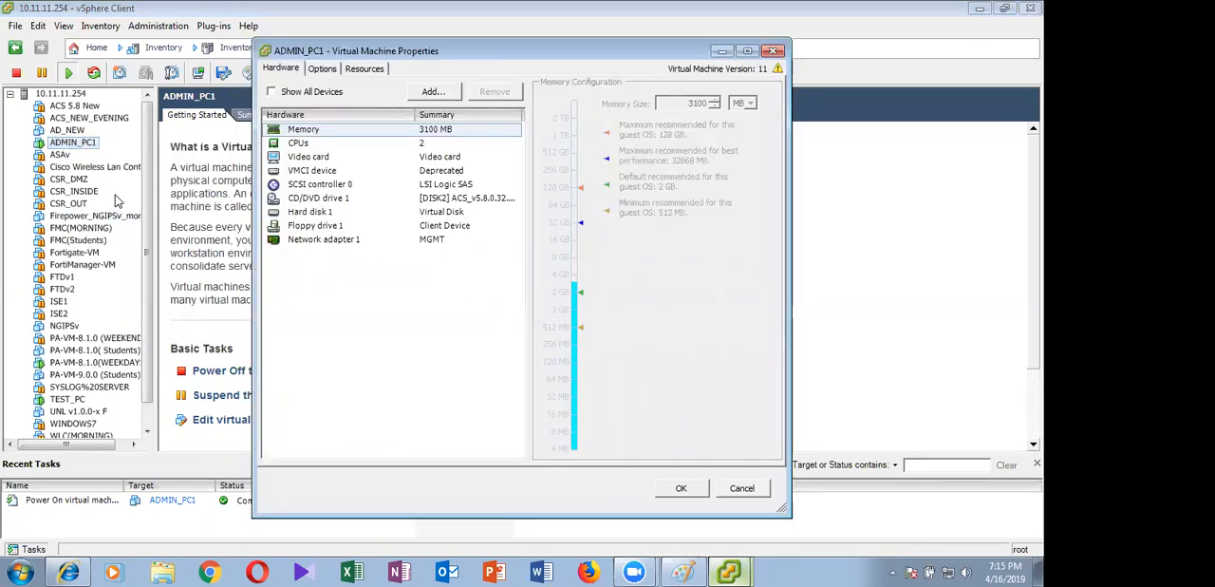
click(349, 240)
click(585, 307)
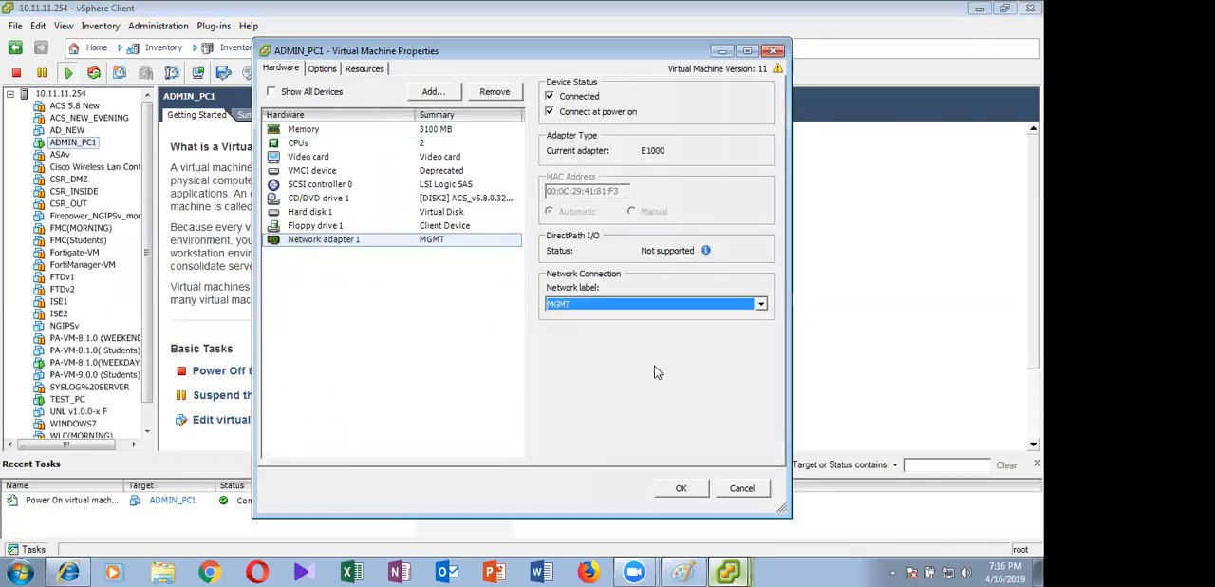
click(683, 488)
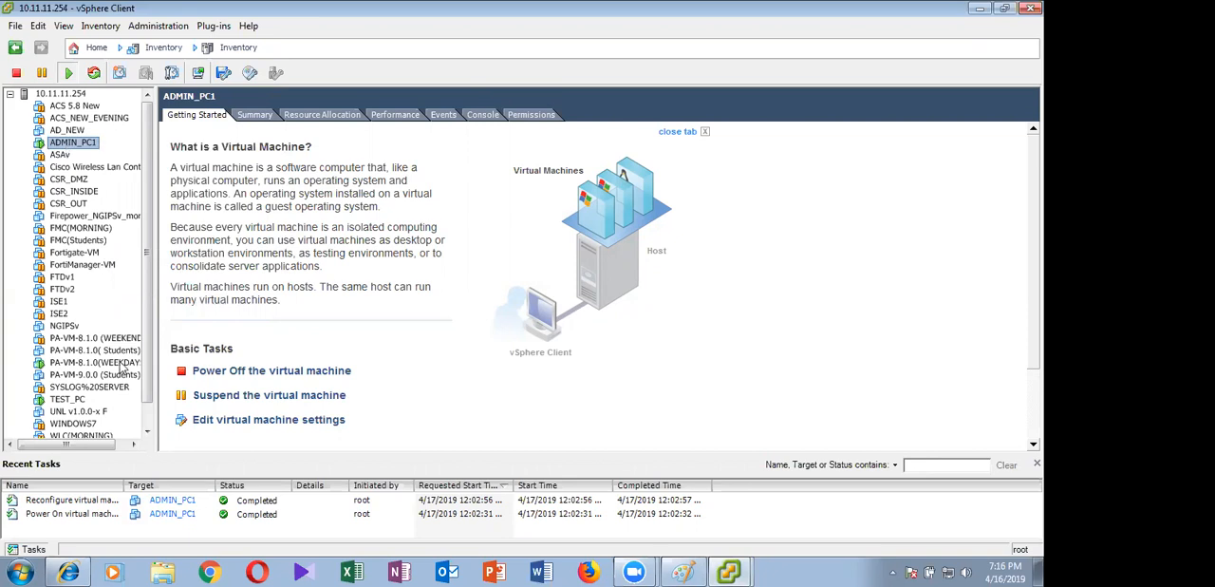
Examine the MAC address and network label of network adapter 1 in the PA-VM-8.1.0(WEEKDAYS) settings
right_click(87, 364)
click(197, 434)
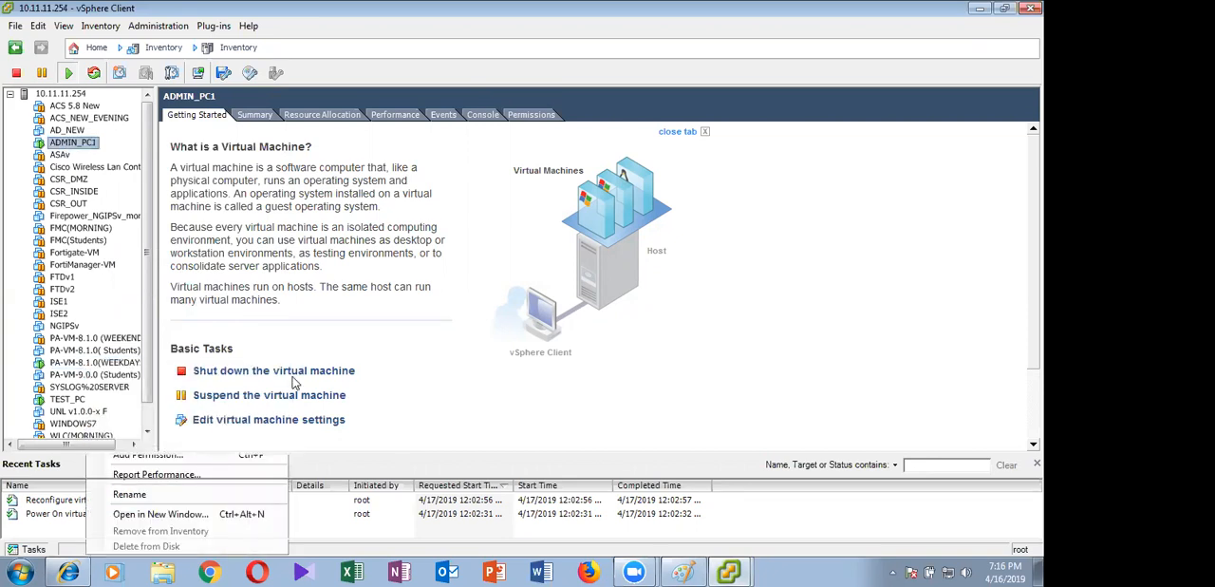
click(337, 228)
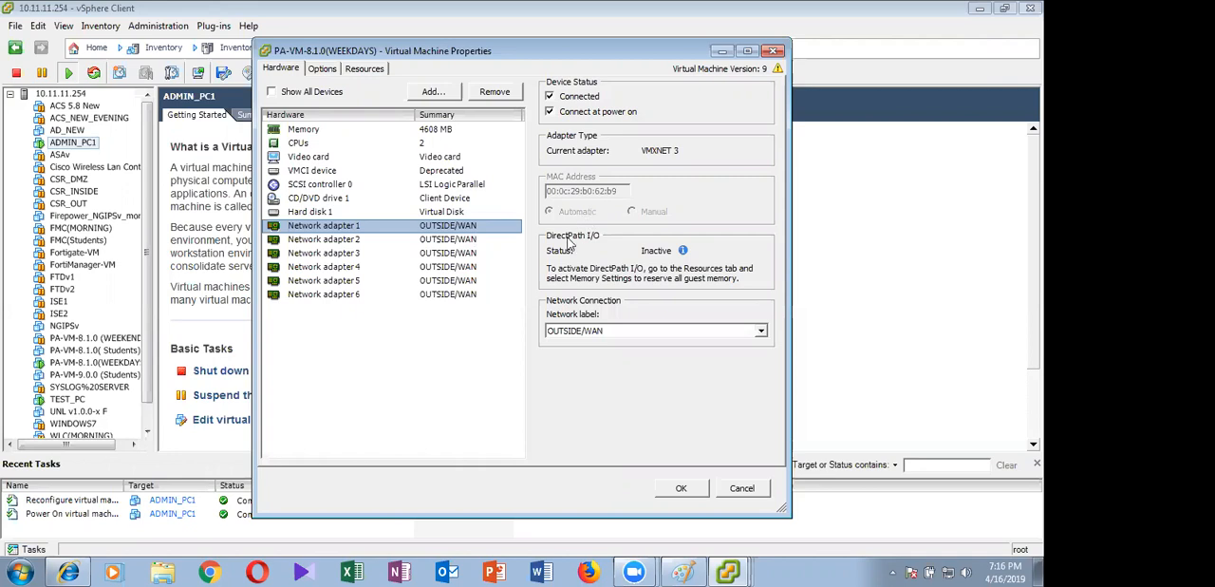
click(693, 491)
Run show system info in the WEEKDAYS firewall console and check the management interface's MAC address
mouse_move(724, 571)
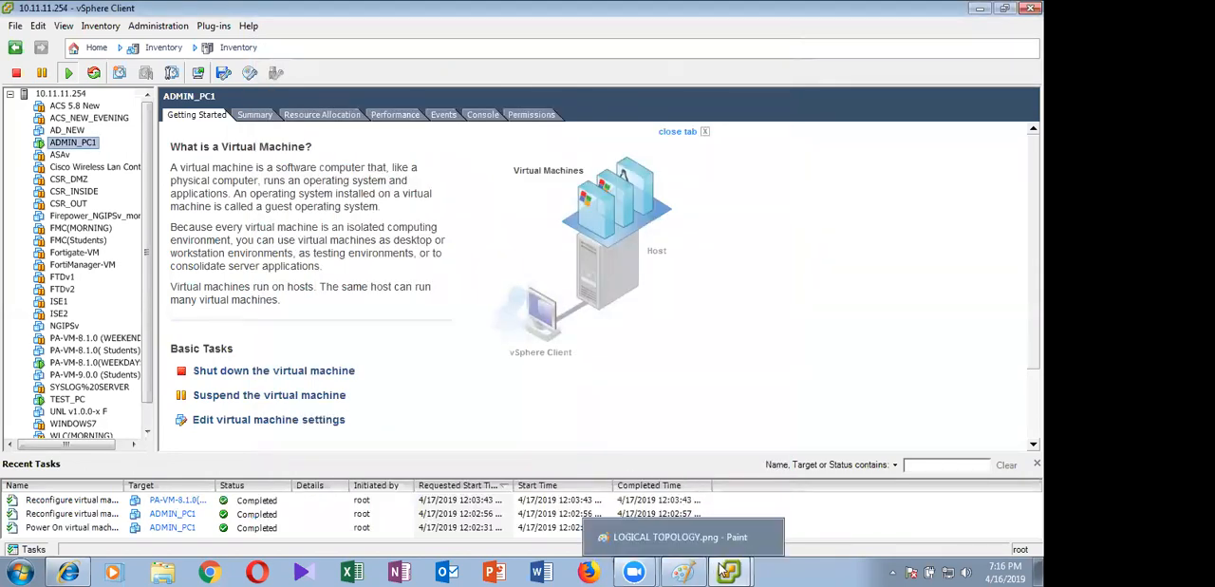
click(728, 508)
click(735, 568)
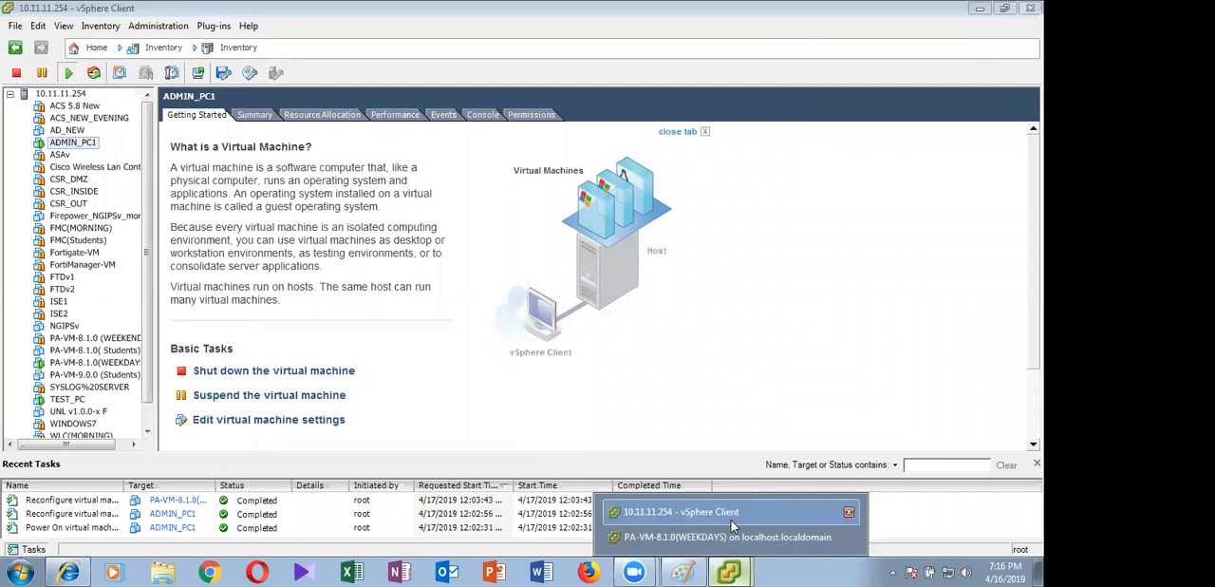
click(731, 537)
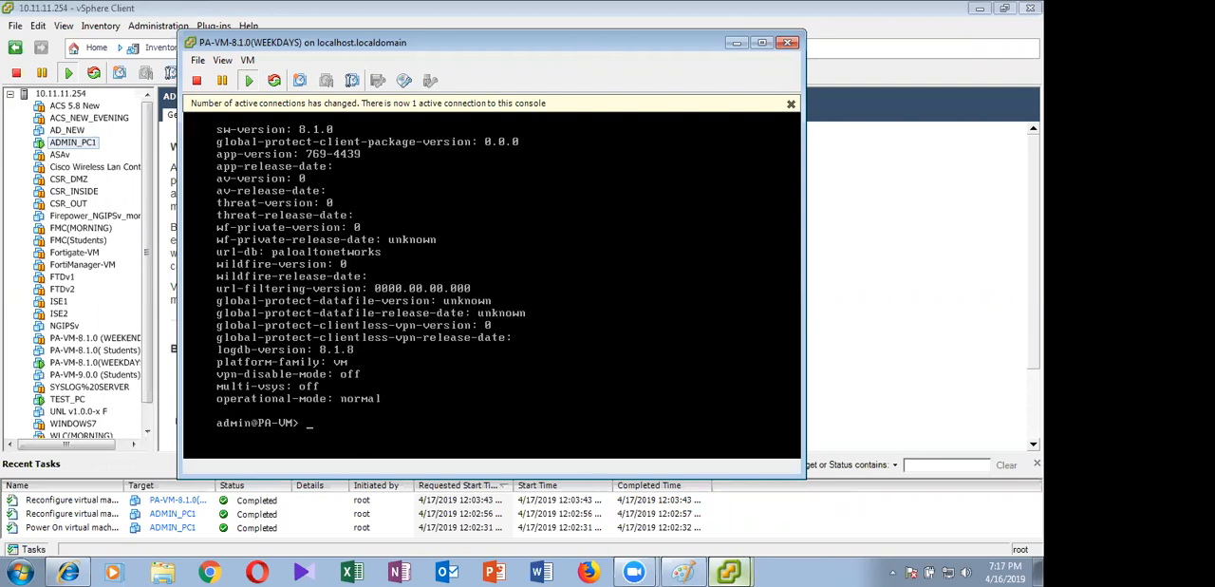
text(show system info)
key(Return)
key(ctrl+alt)
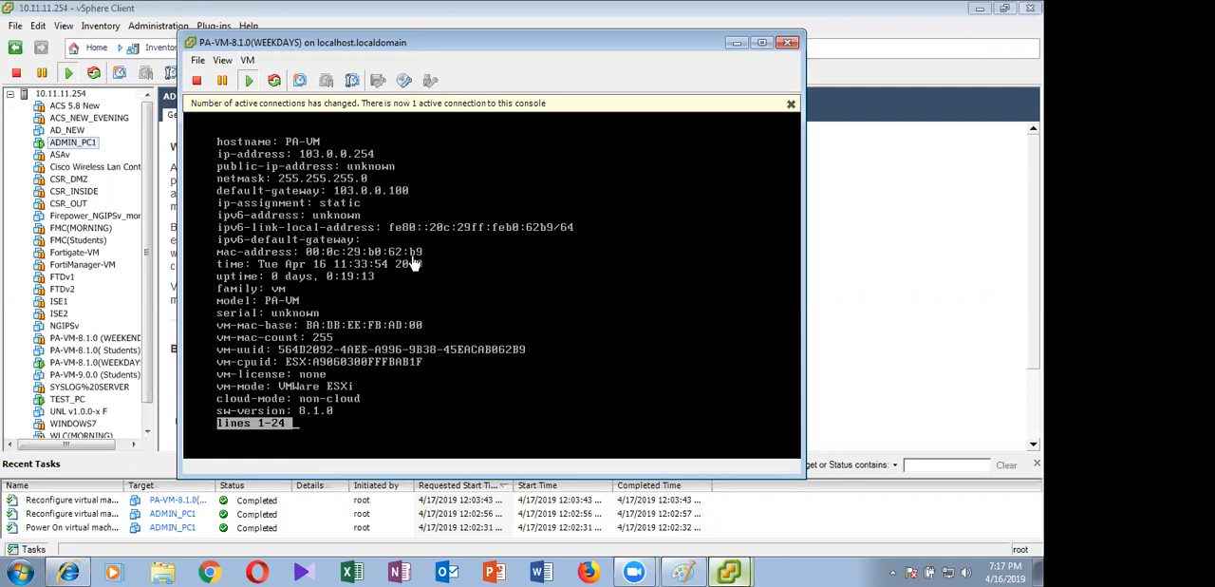
click(737, 42)
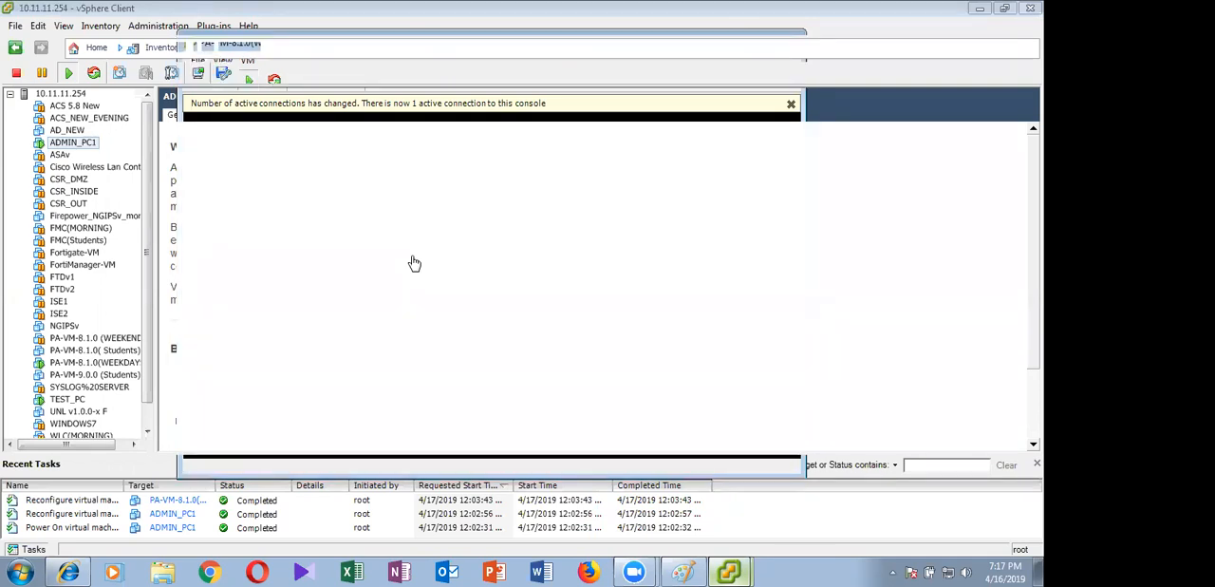
mouse_move(728, 571)
click(643, 541)
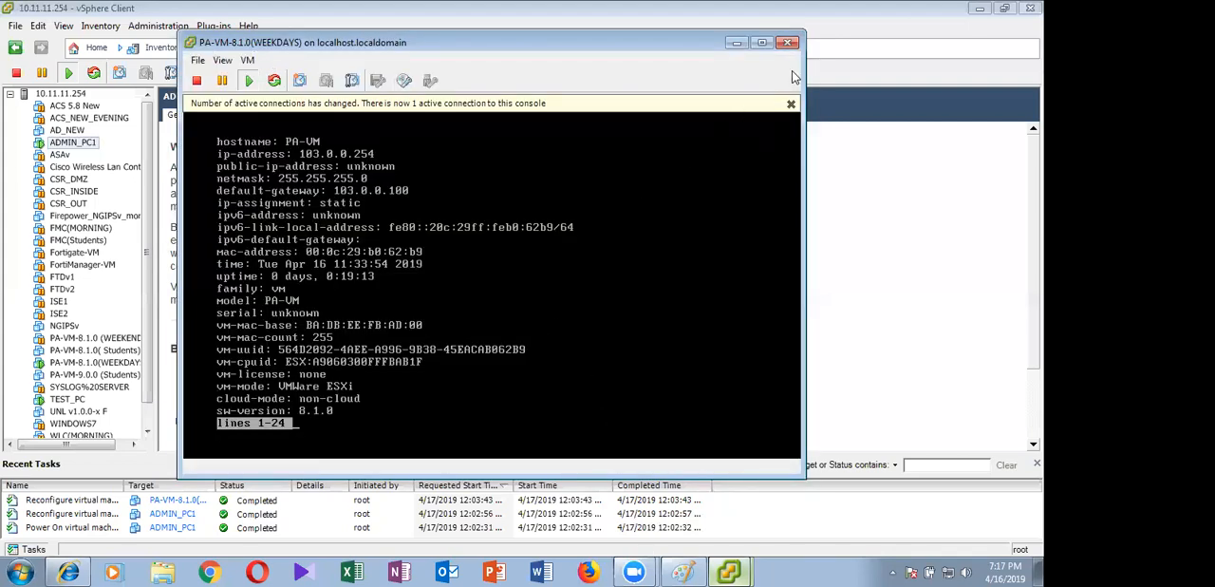
click(736, 43)
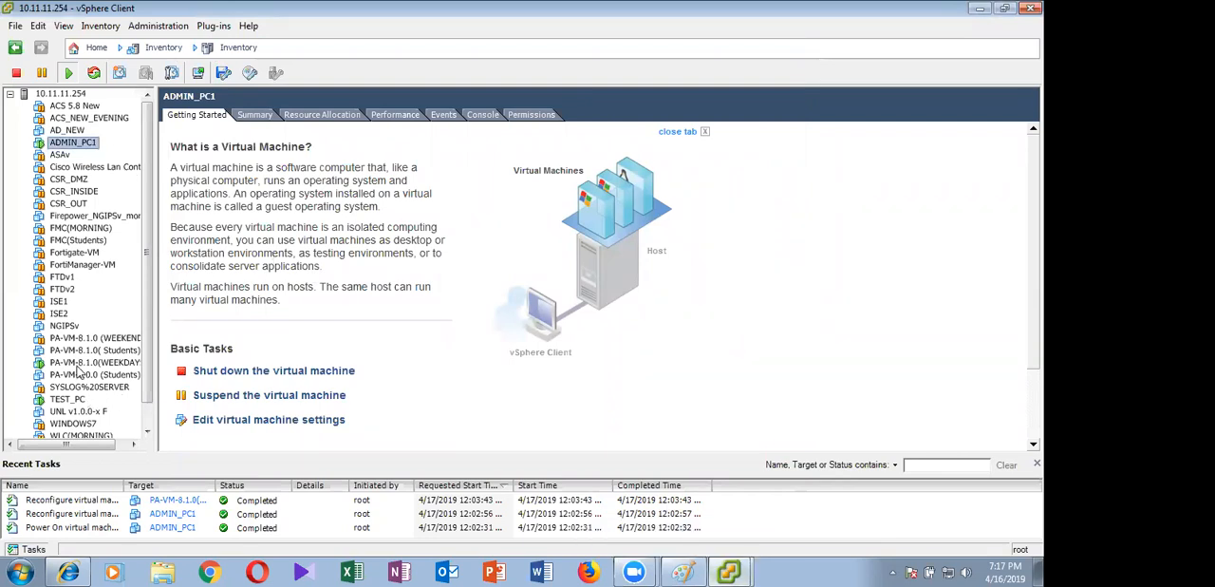
Connect network adapter 1 of PA-VM-8.1.0(WEEKDAYS) to the MGMT network and apply the settings
right_click(80, 365)
click(141, 434)
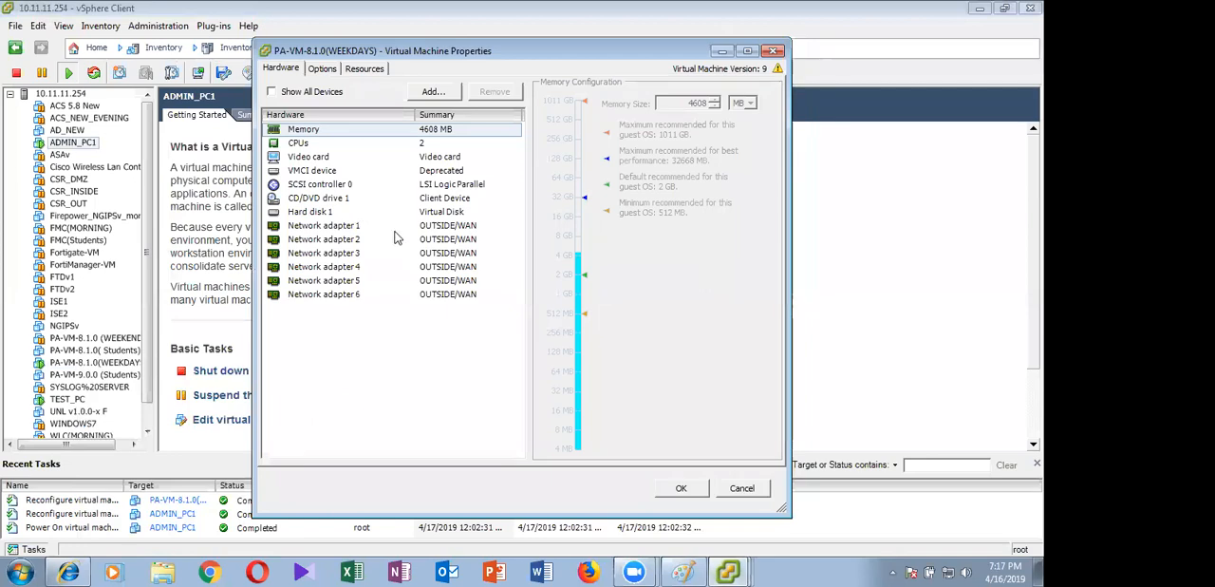
click(393, 228)
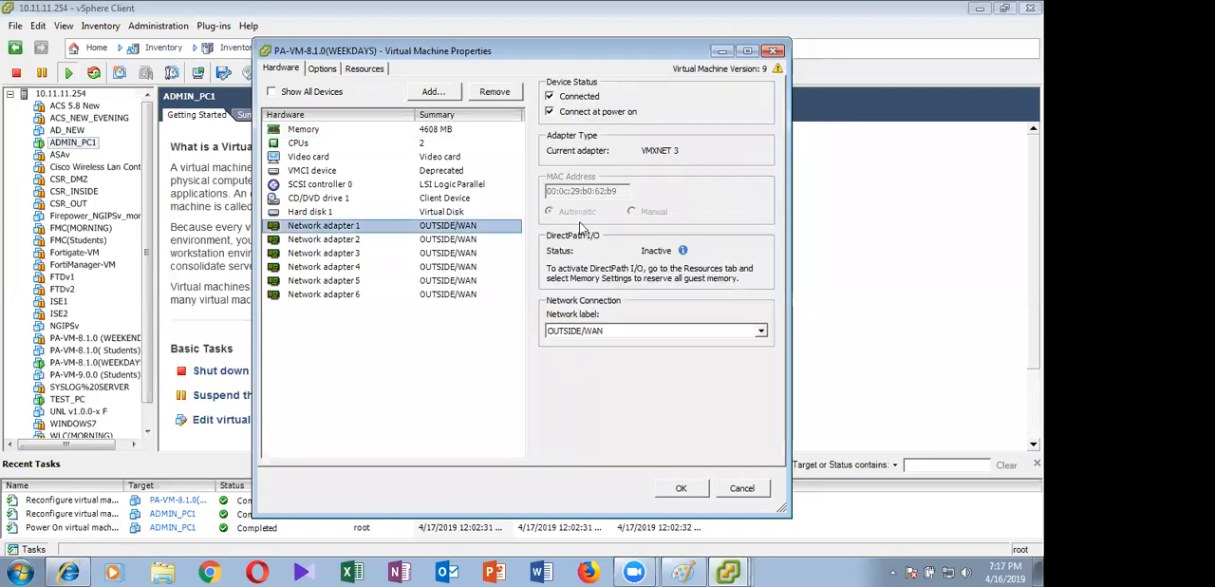
click(698, 331)
click(577, 384)
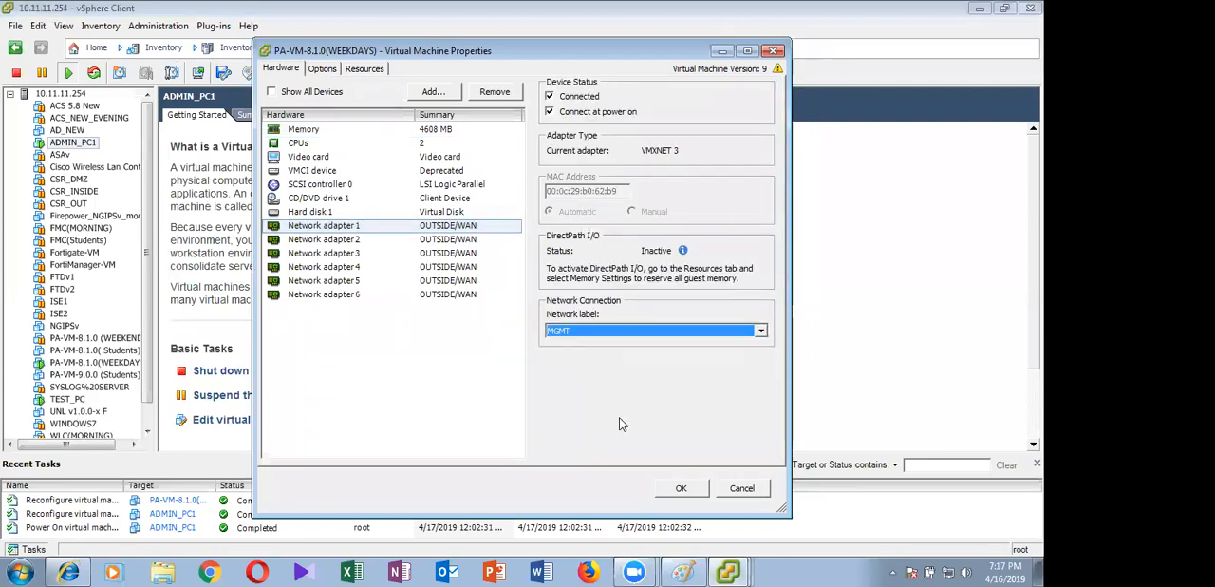
click(682, 488)
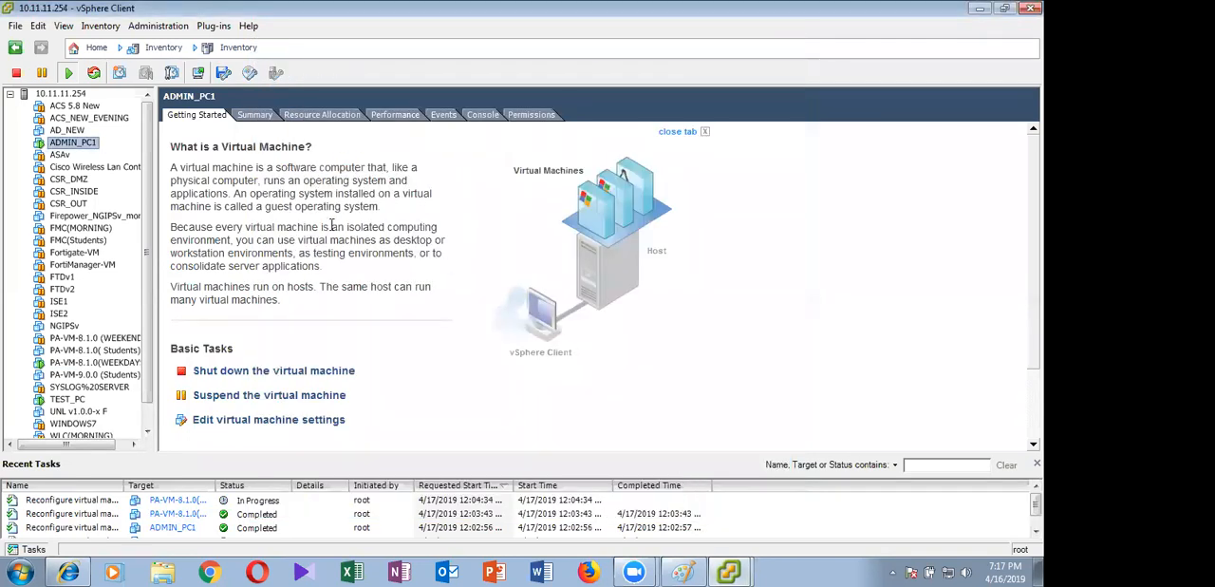
Open the console of the ADMIN_PC1 virtual machine in its own window
right_click(72, 146)
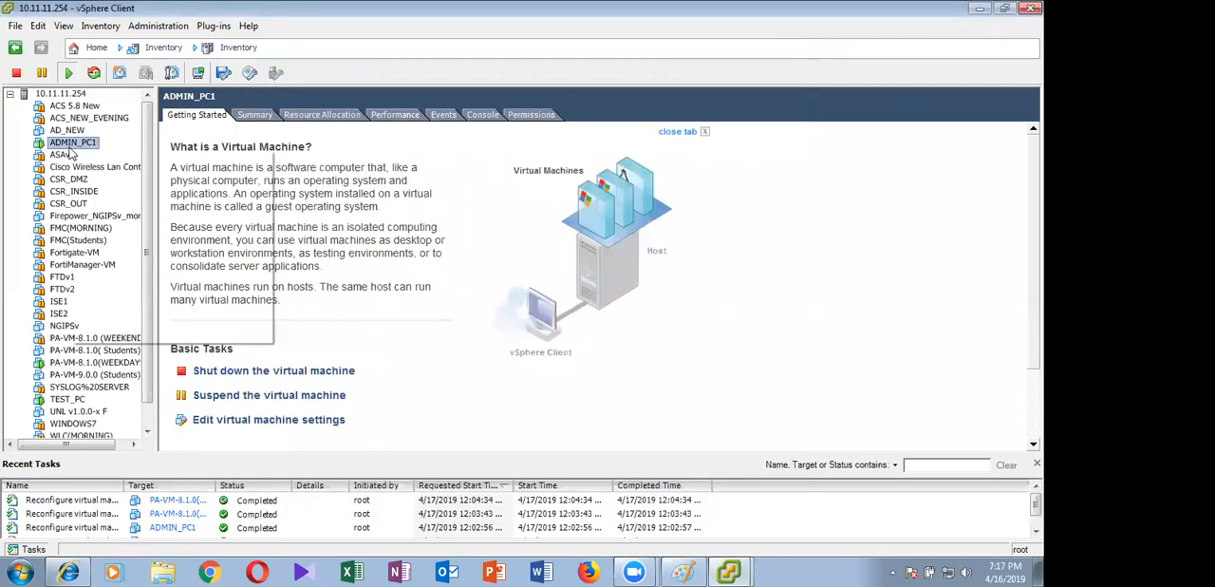
click(133, 203)
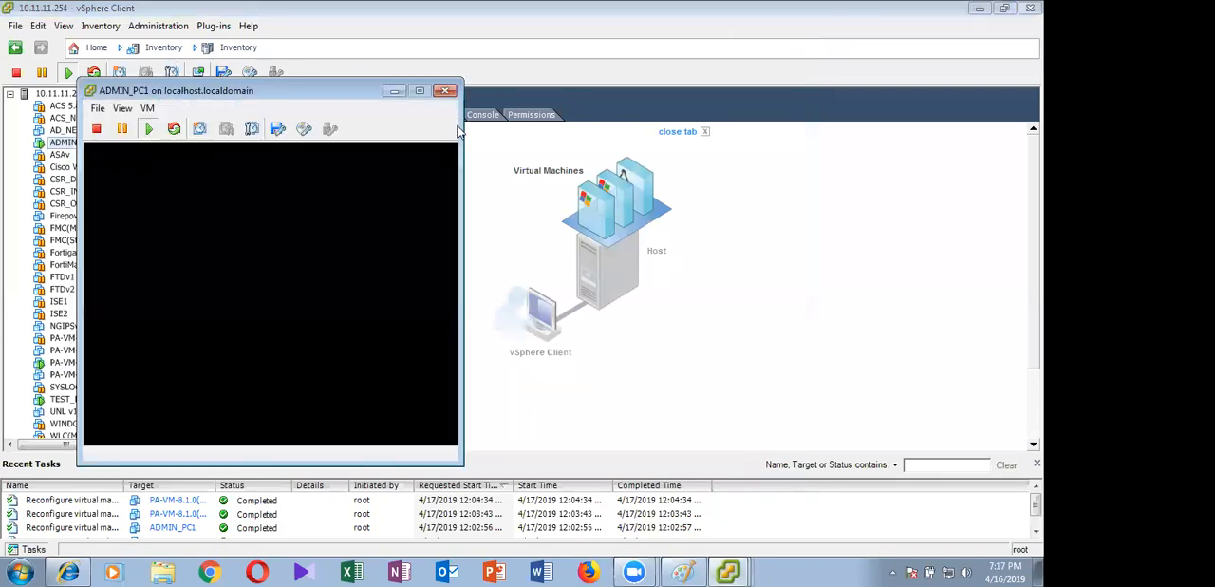
Clear the error message and Firefox window off the ADMIN_PC1 desktop and display its console full screen
click(419, 90)
double_click(527, 90)
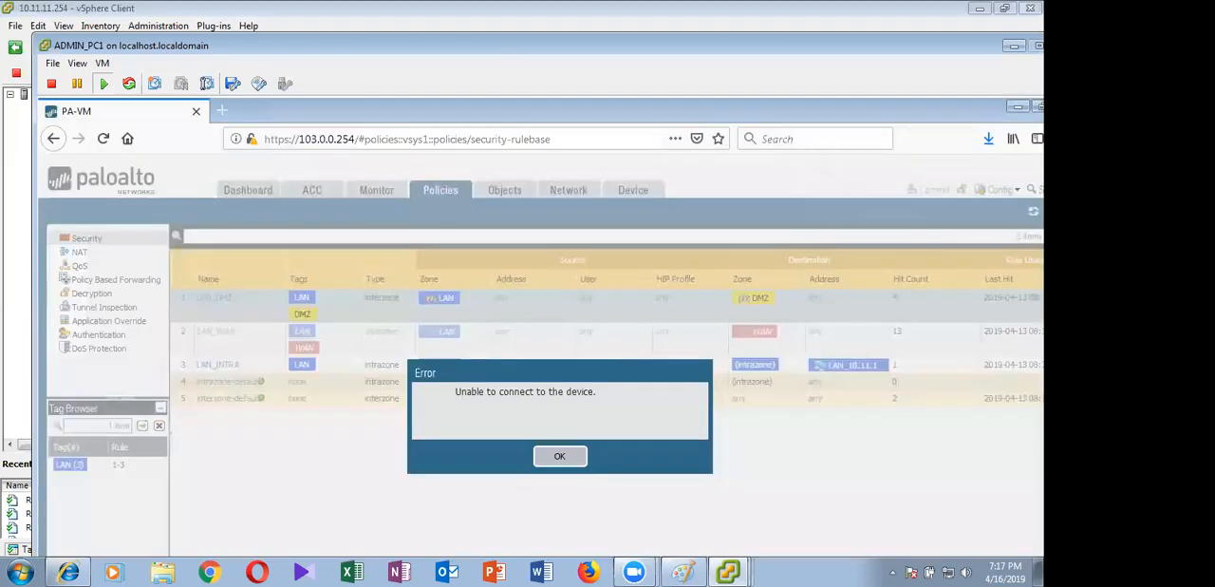
click(728, 570)
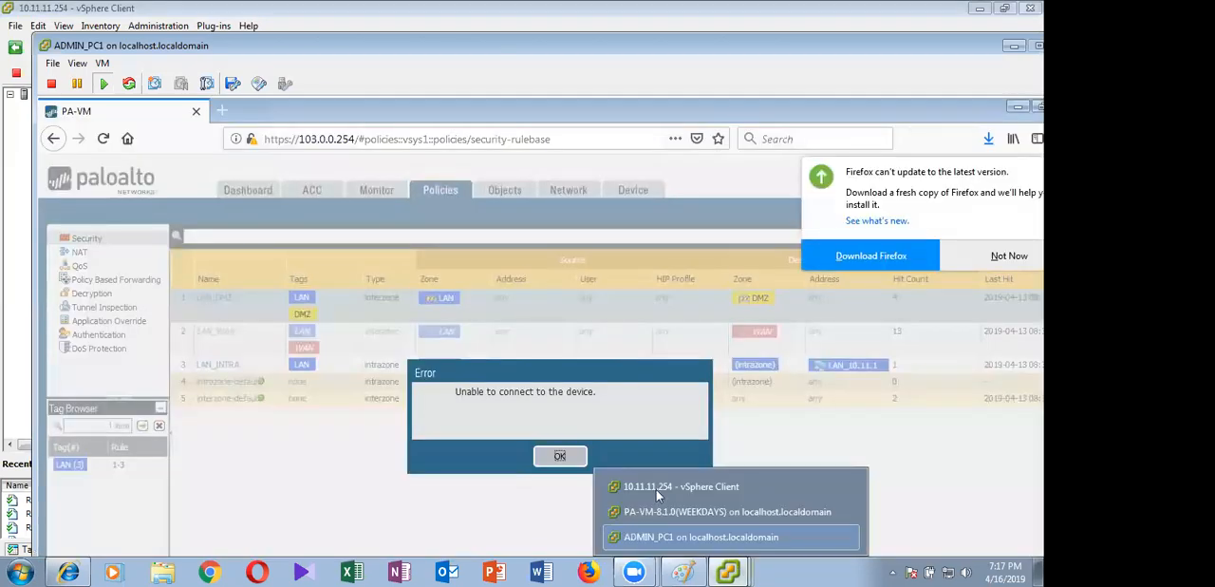
click(561, 457)
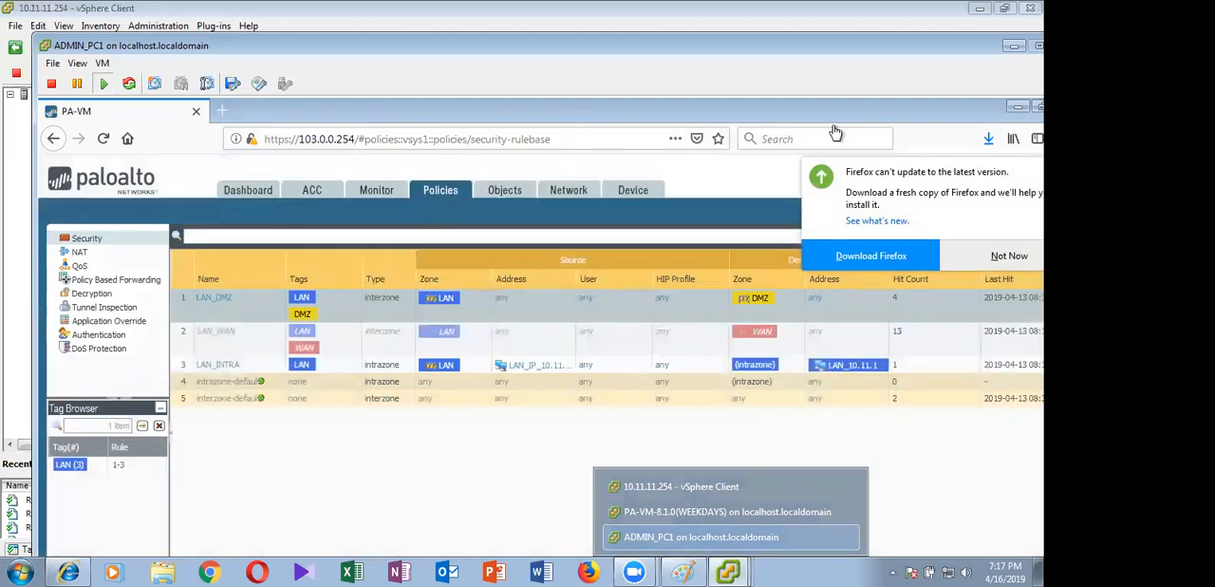
drag(834, 125, 818, 154)
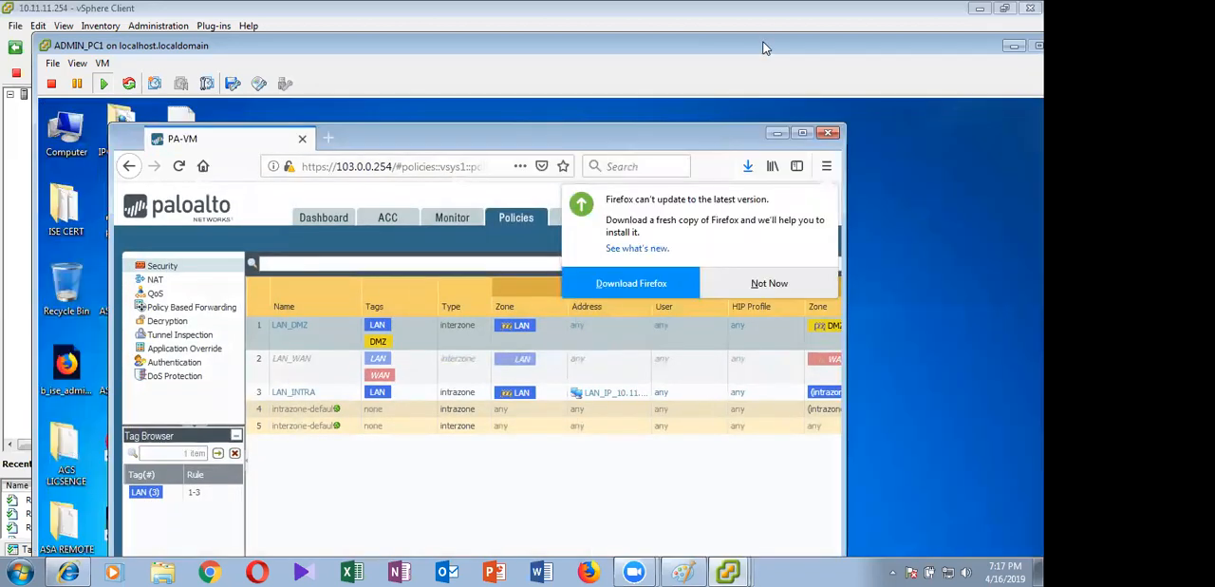
click(777, 133)
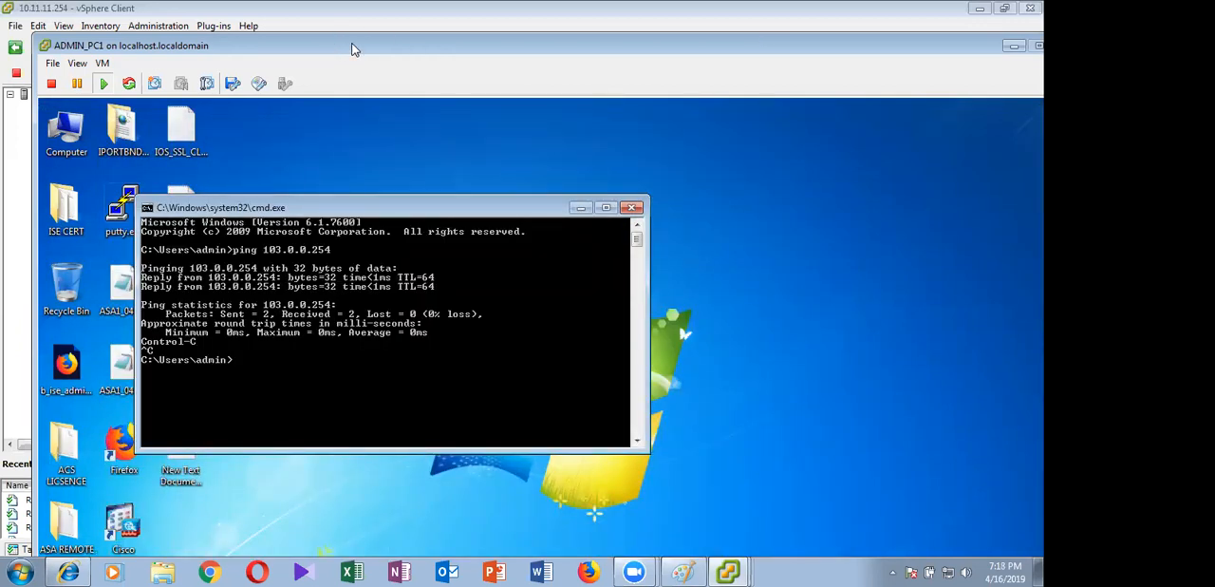
drag(1001, 48, 974, 16)
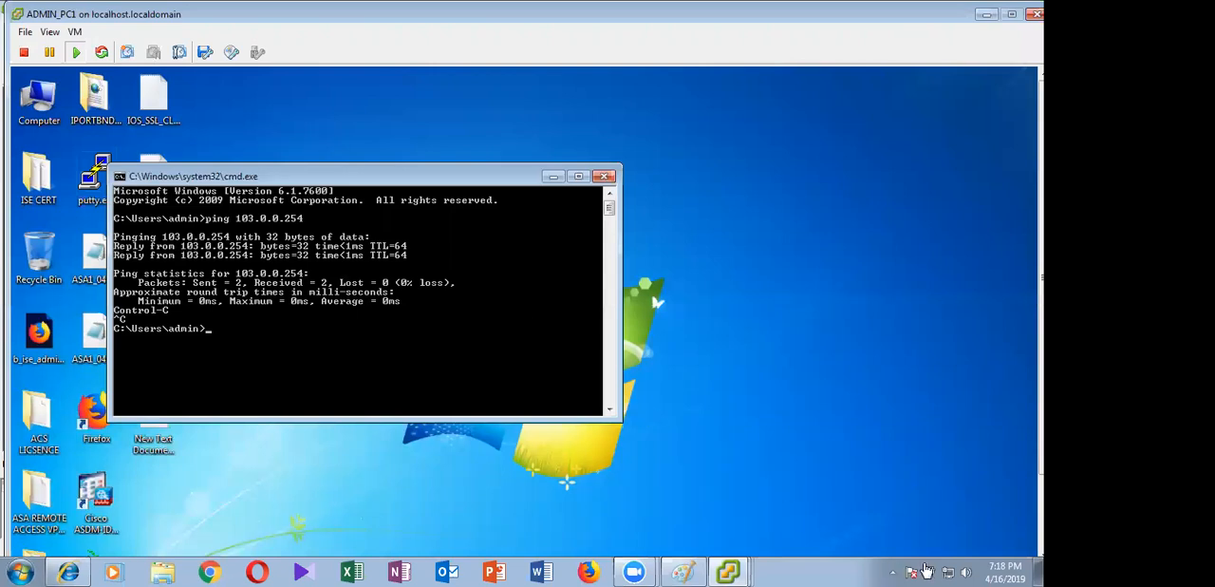
key(ctrl+alt+Return)
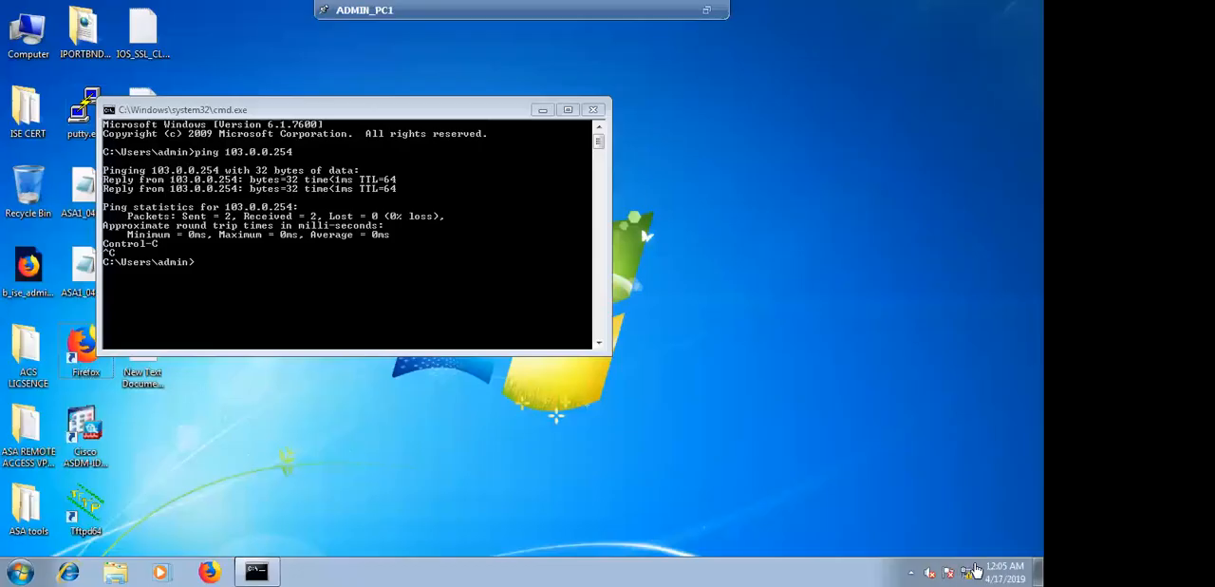
Check the IPv4 address and subnet mask in ADMIN_PC1's Local Area Connection details and close the connection status
right_click(975, 570)
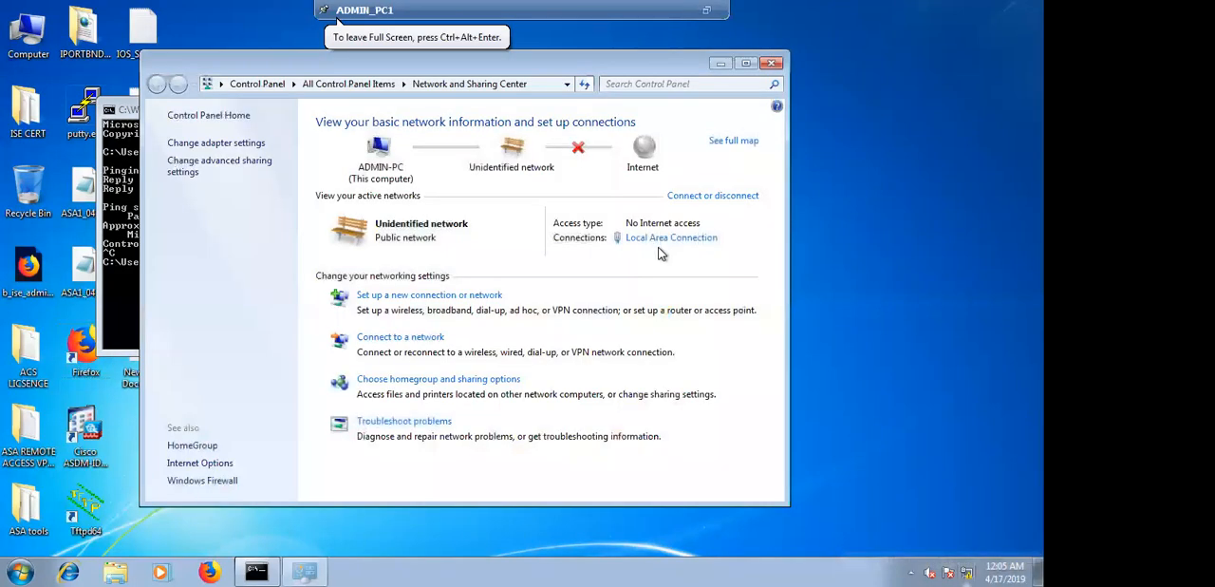
click(664, 238)
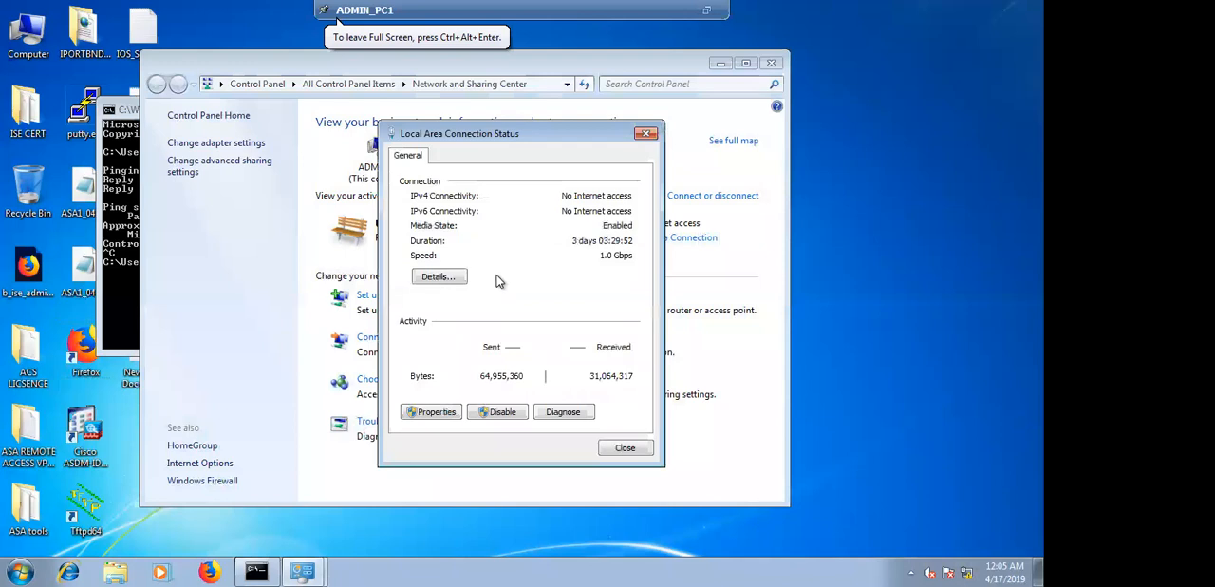
click(440, 276)
click(537, 273)
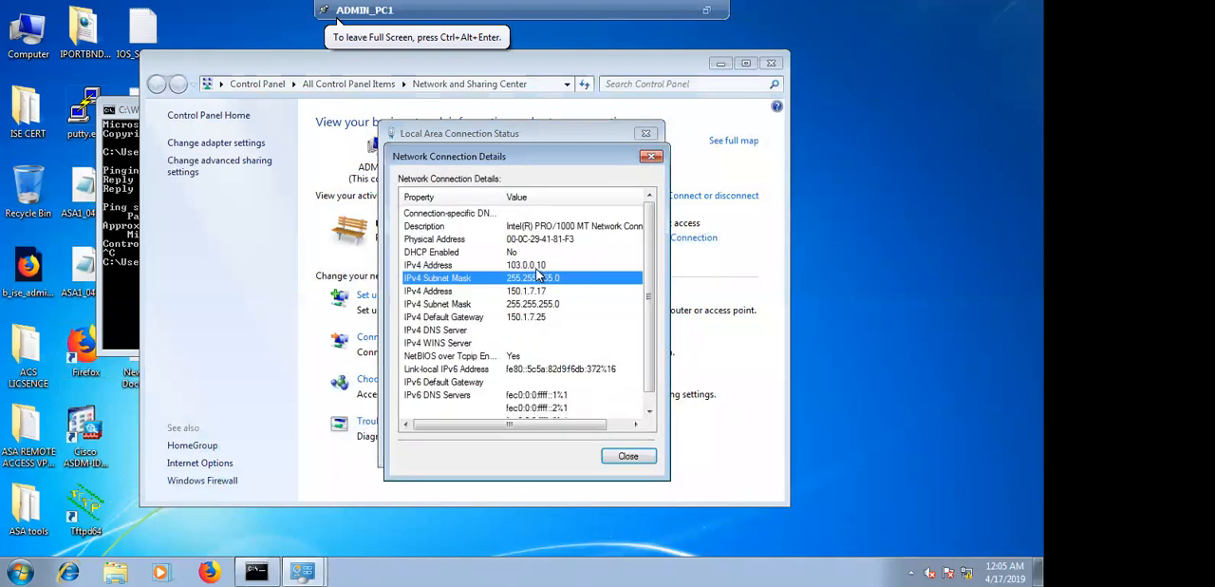
key(Up)
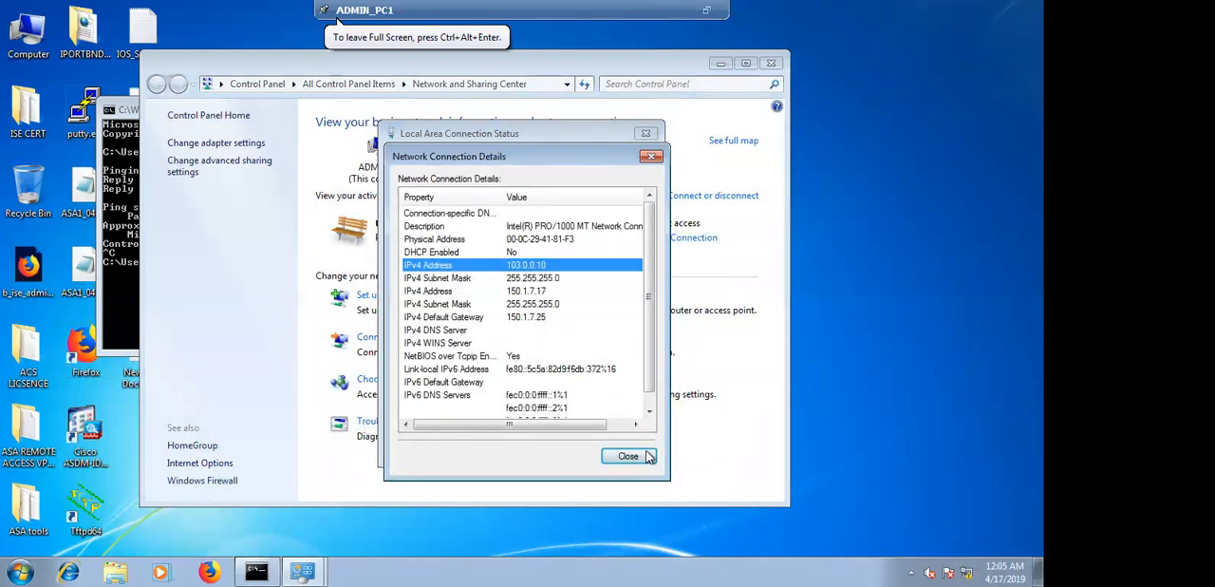
click(629, 456)
click(623, 445)
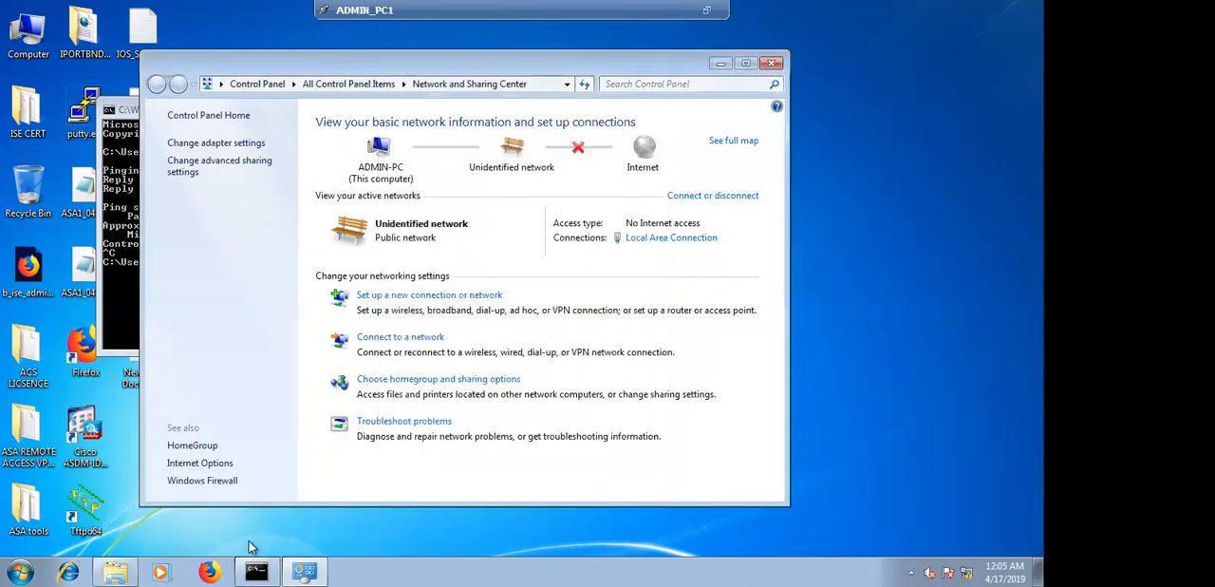
Ping 103.0.0.254 from the ADMIN_PC1 command prompt and return the console from full screen to its window
click(255, 569)
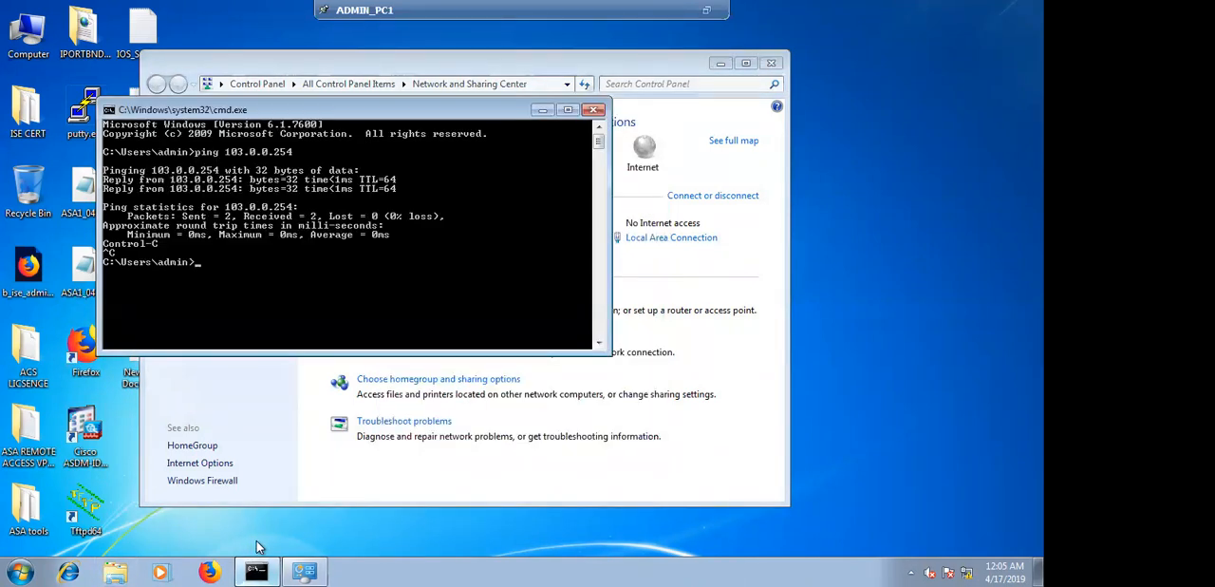
text(ping)
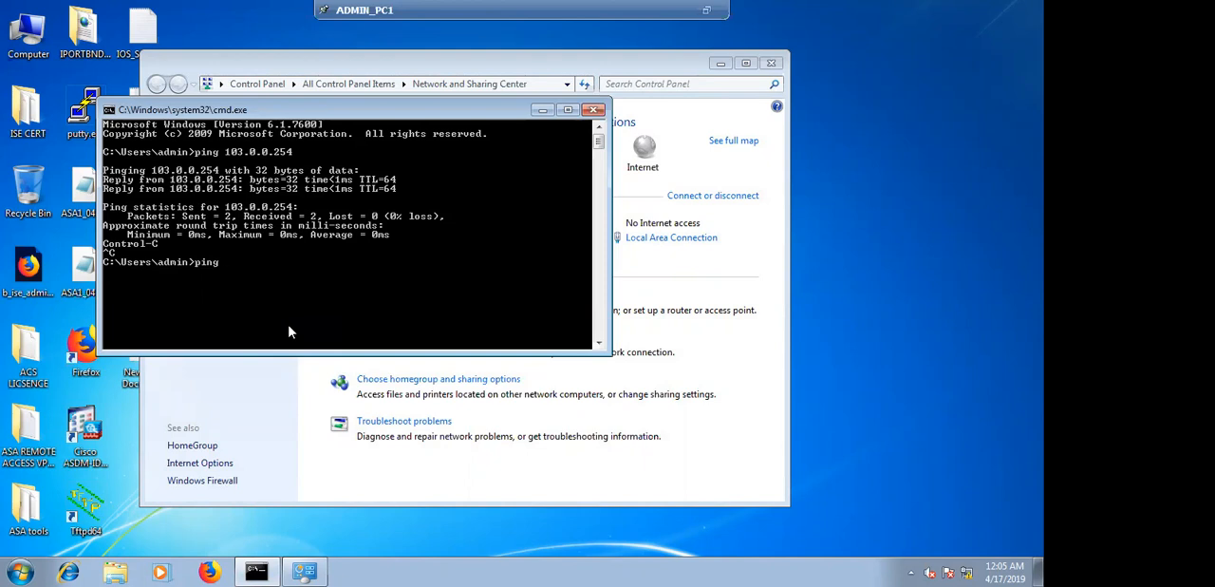
text(103.0.0.254)
key(Return)
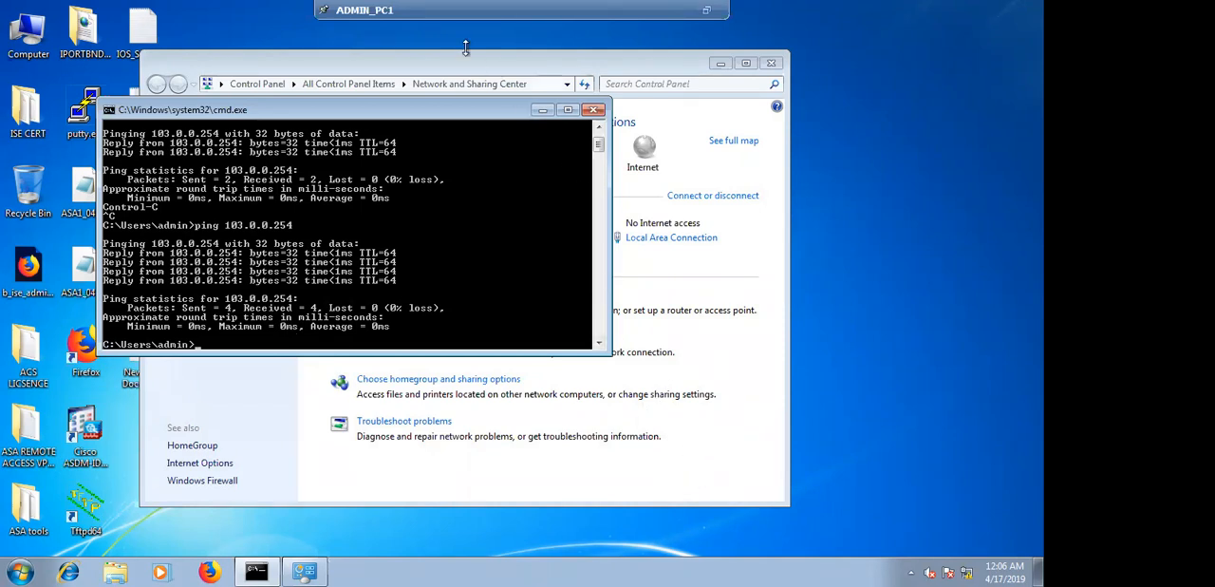
click(707, 11)
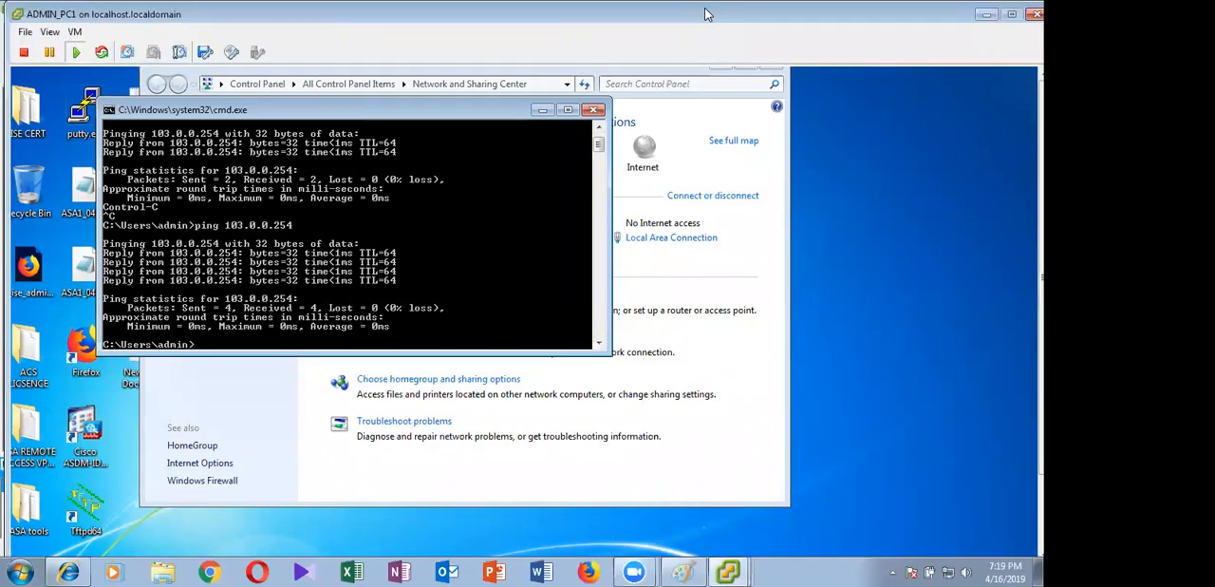